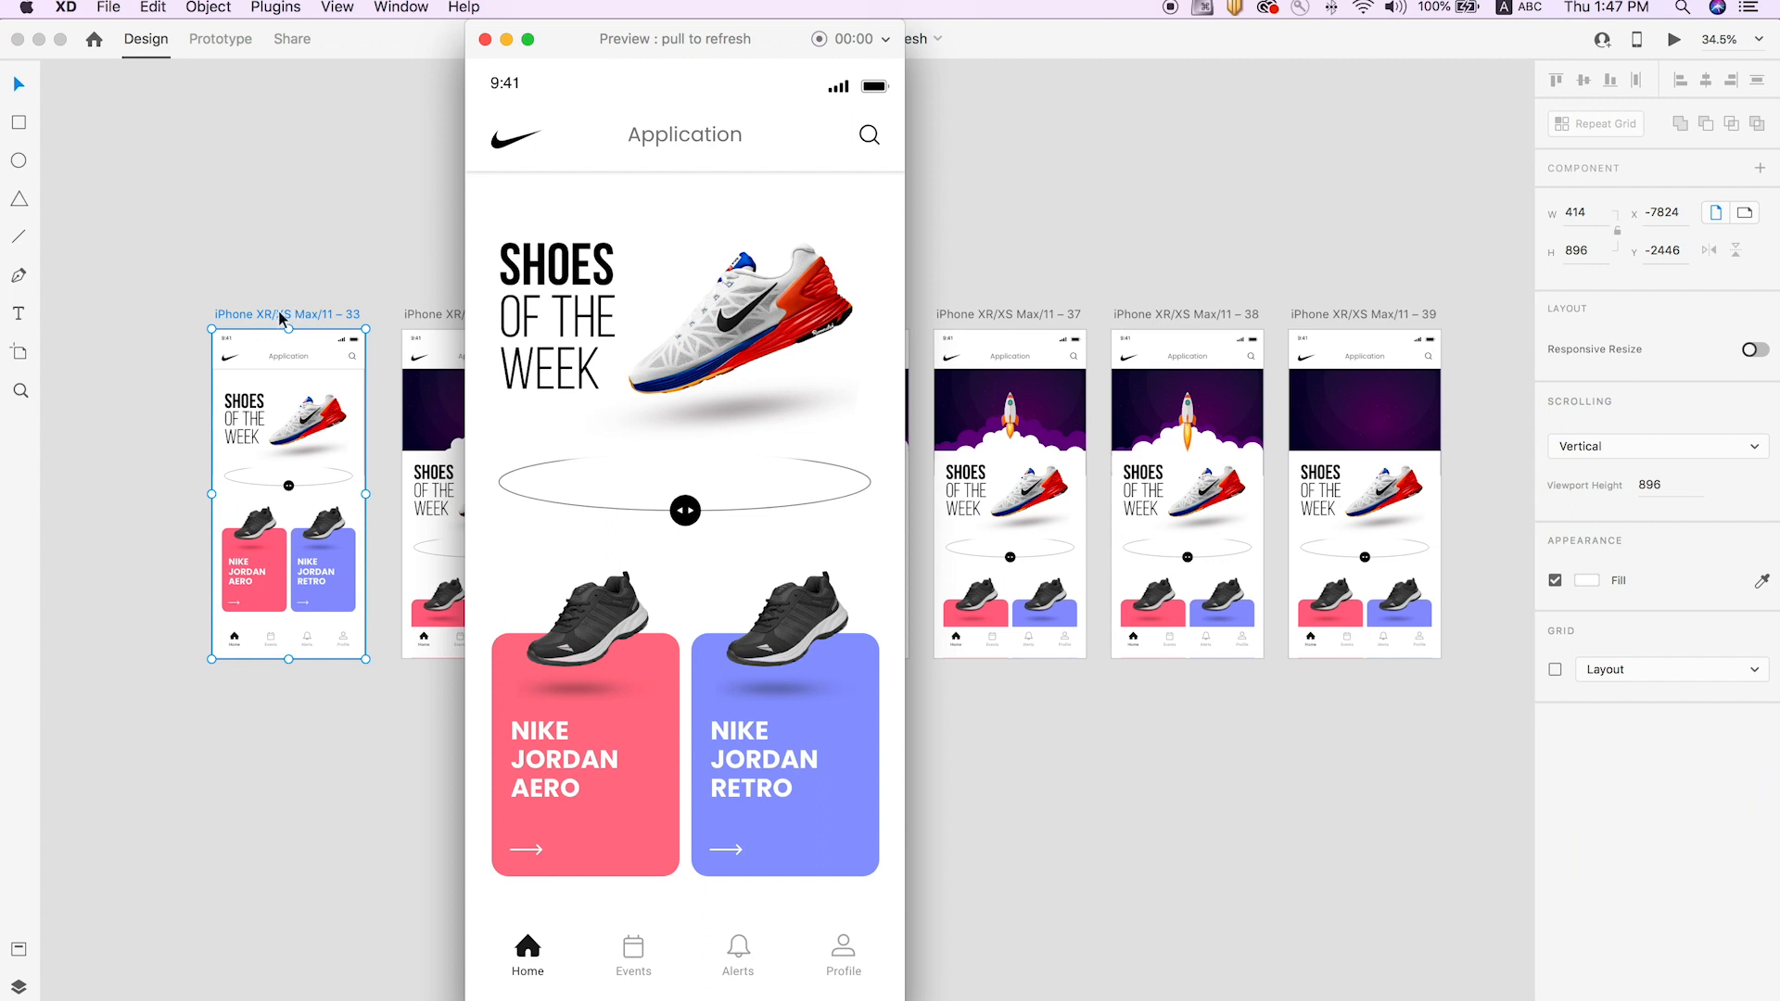
# Try the pull-down gesture in the app preview, close the preview and look over the row of artboards.
pyautogui.moveTo(695, 324); pyautogui.dragTo(702, 548)
pyautogui.click(405, 277)
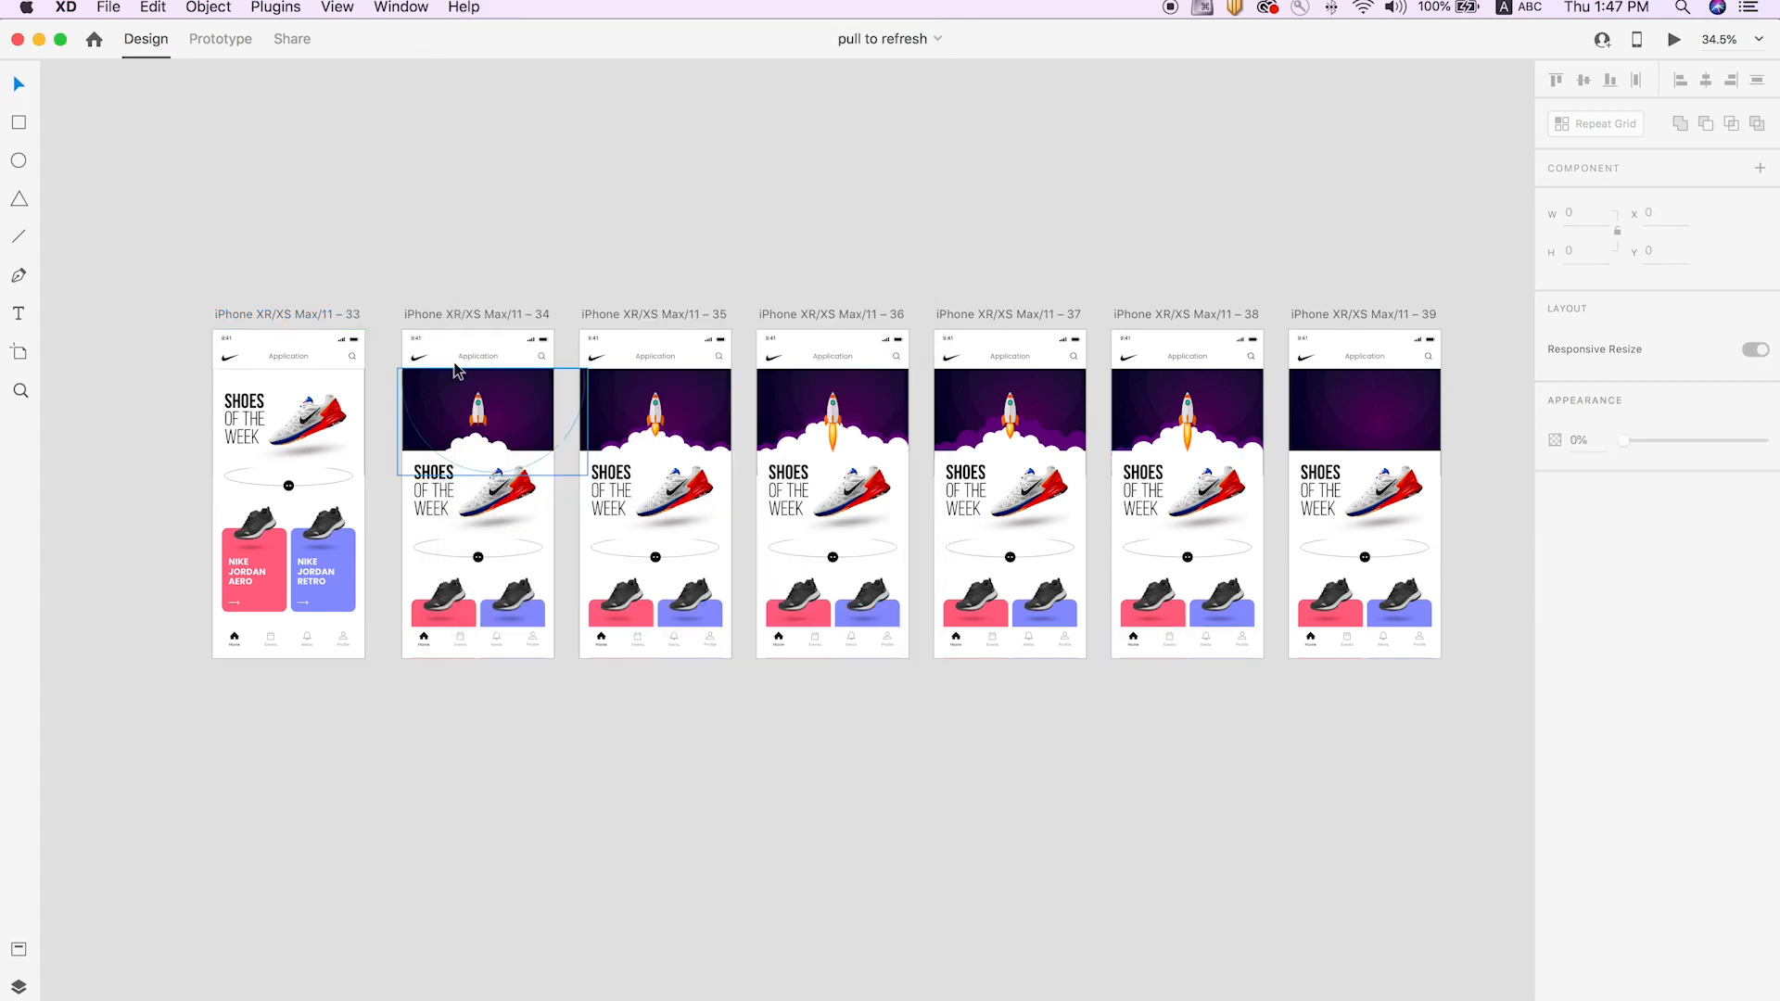
pyautogui.scroll(-2, 405, 246)
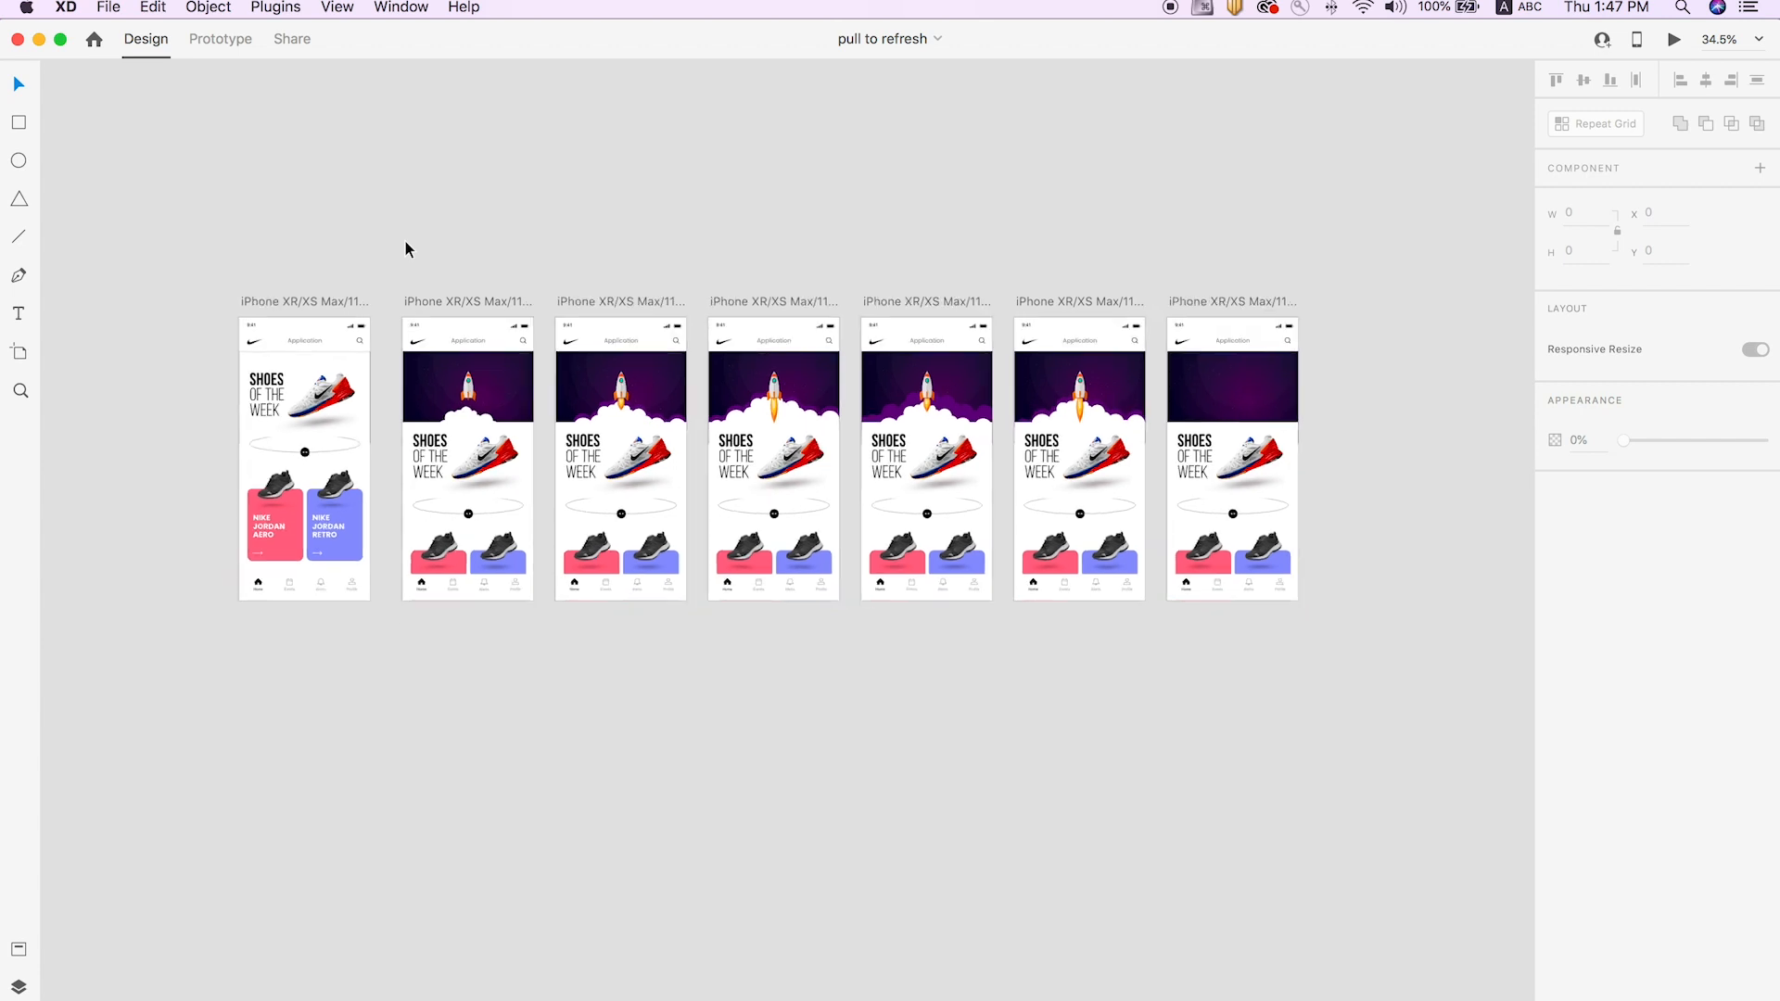
pyautogui.hscroll(-3, 370, 242)
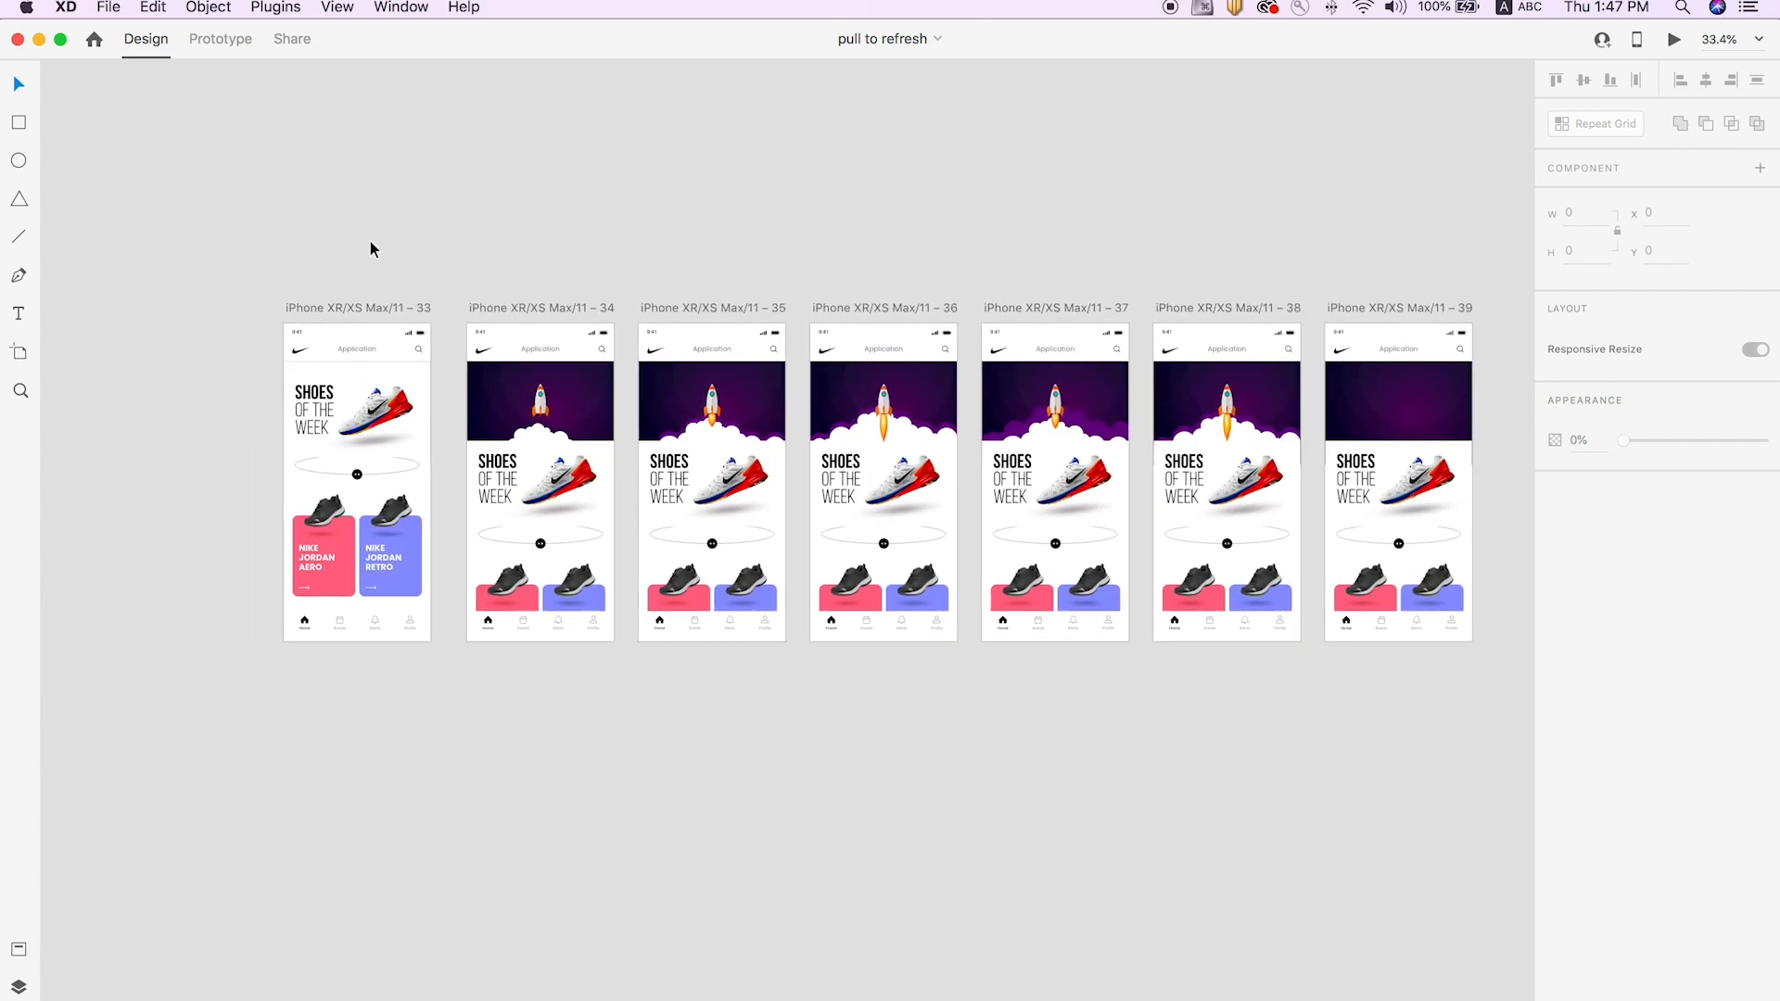
pyautogui.click(348, 303)
pyautogui.moveTo(358, 304); pyautogui.dragTo(360, 712)
pyautogui.click(464, 705)
pyautogui.click(304, 419)
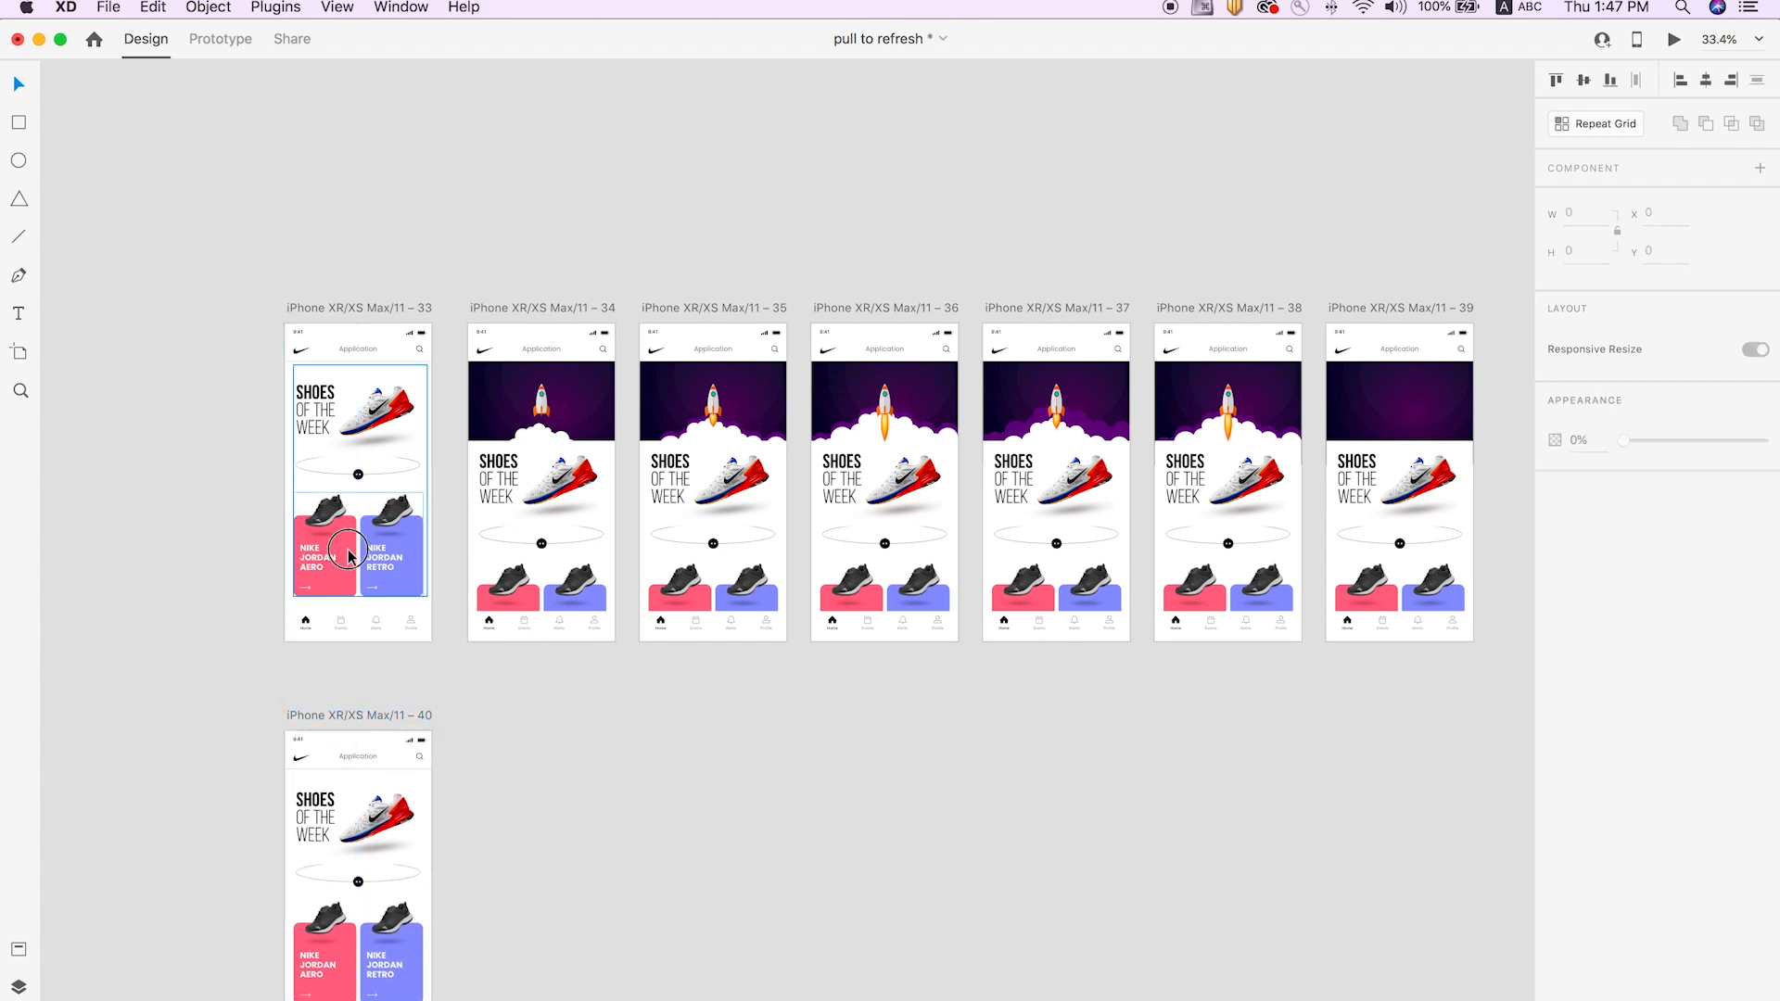
pyautogui.click(388, 223)
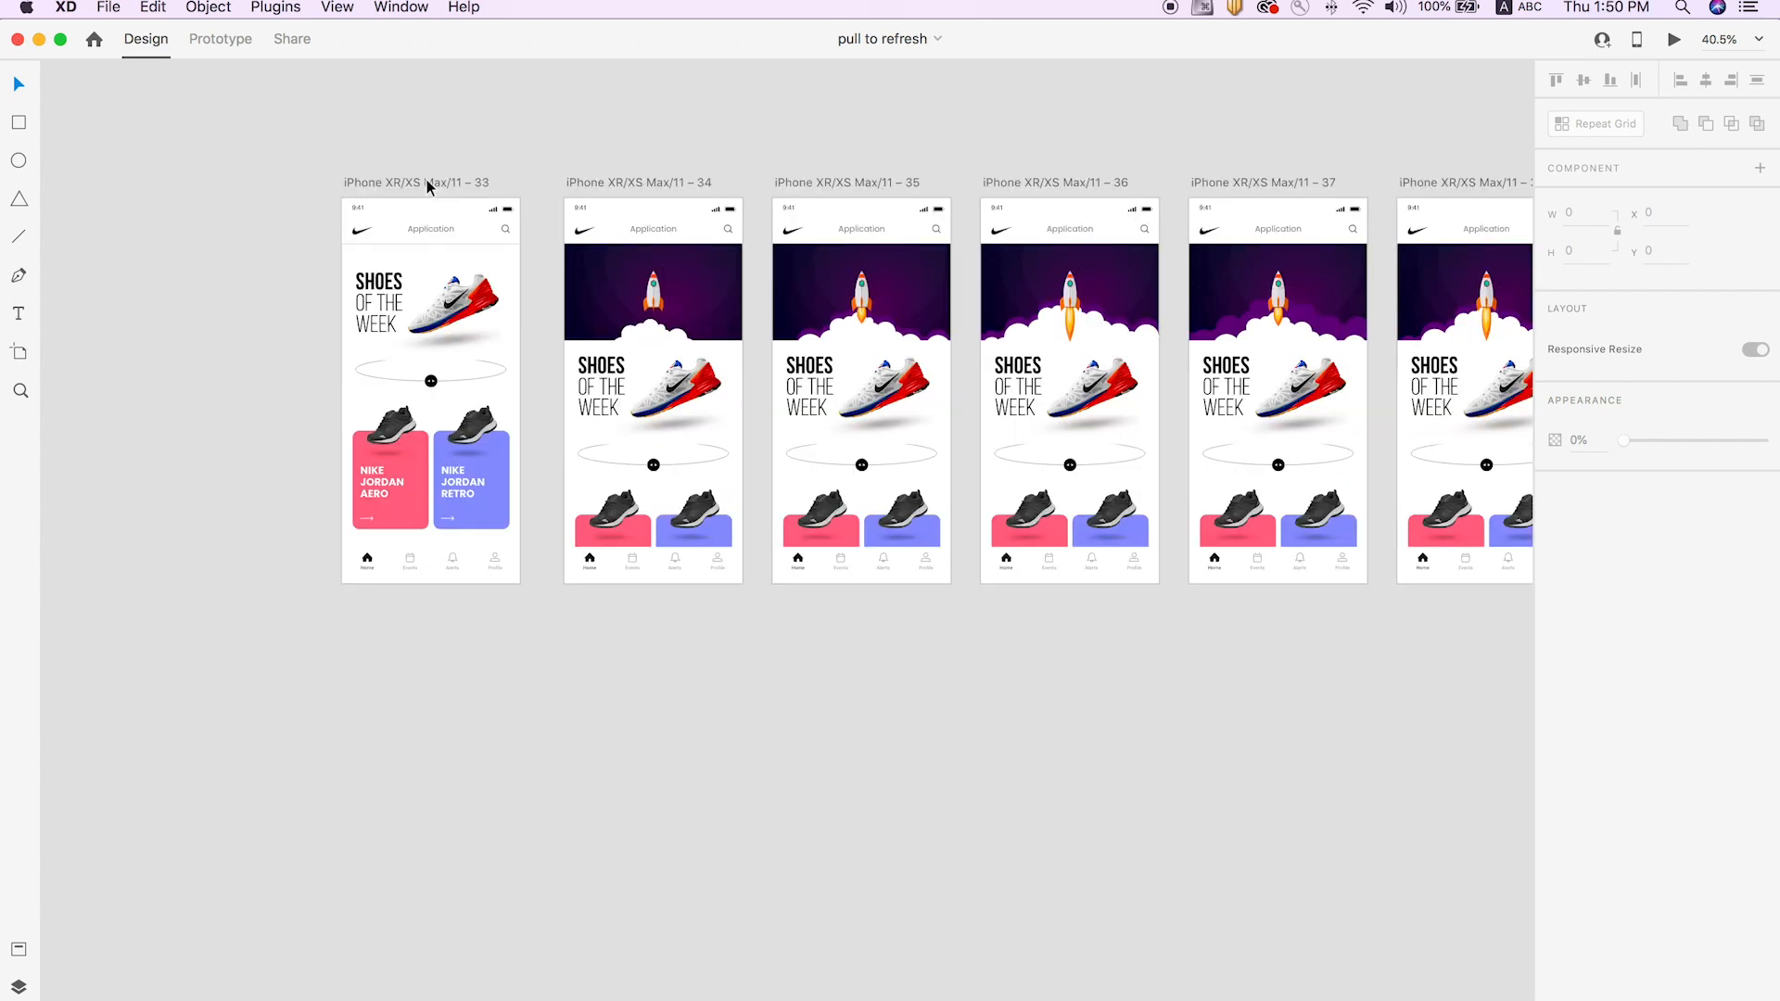
# Duplicate the first artboard, iPhone XR/XS Max/11 – 33, into the empty space directly below it.
pyautogui.moveTo(429, 186); pyautogui.dragTo(436, 639)
pyautogui.scroll(-5, 470, 727)
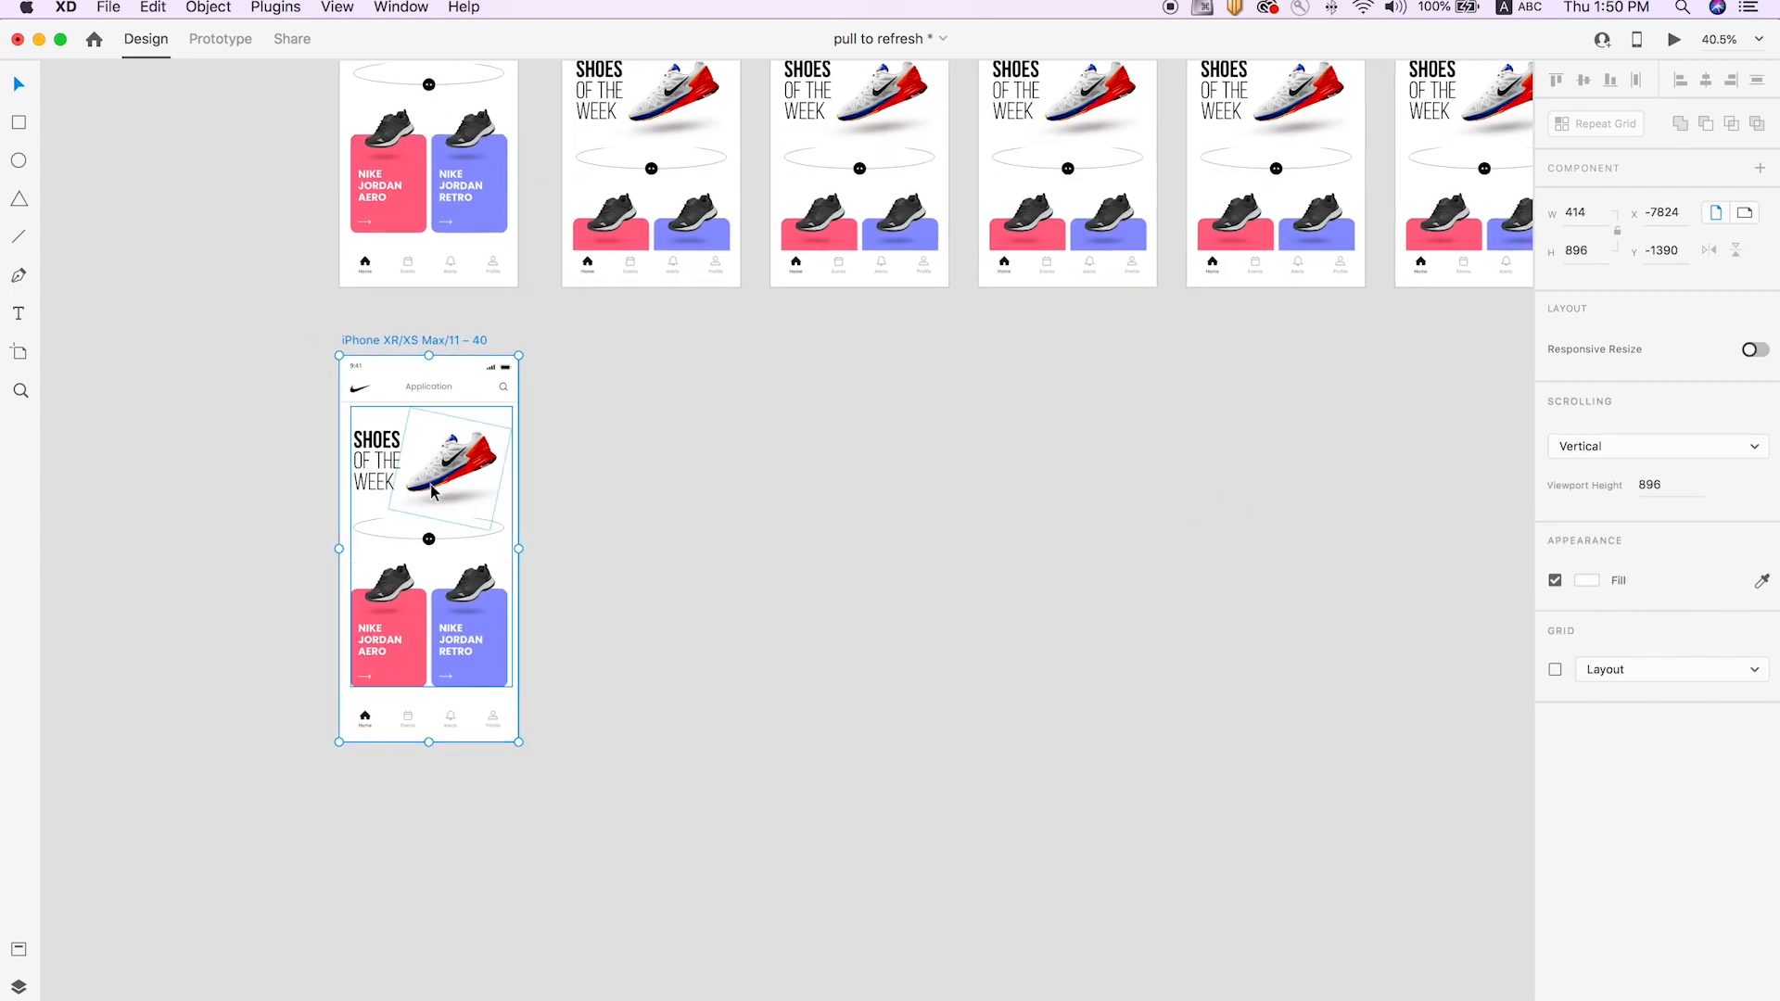
pyautogui.scroll(5, 430, 483)
pyautogui.scroll(-3, 668, 436)
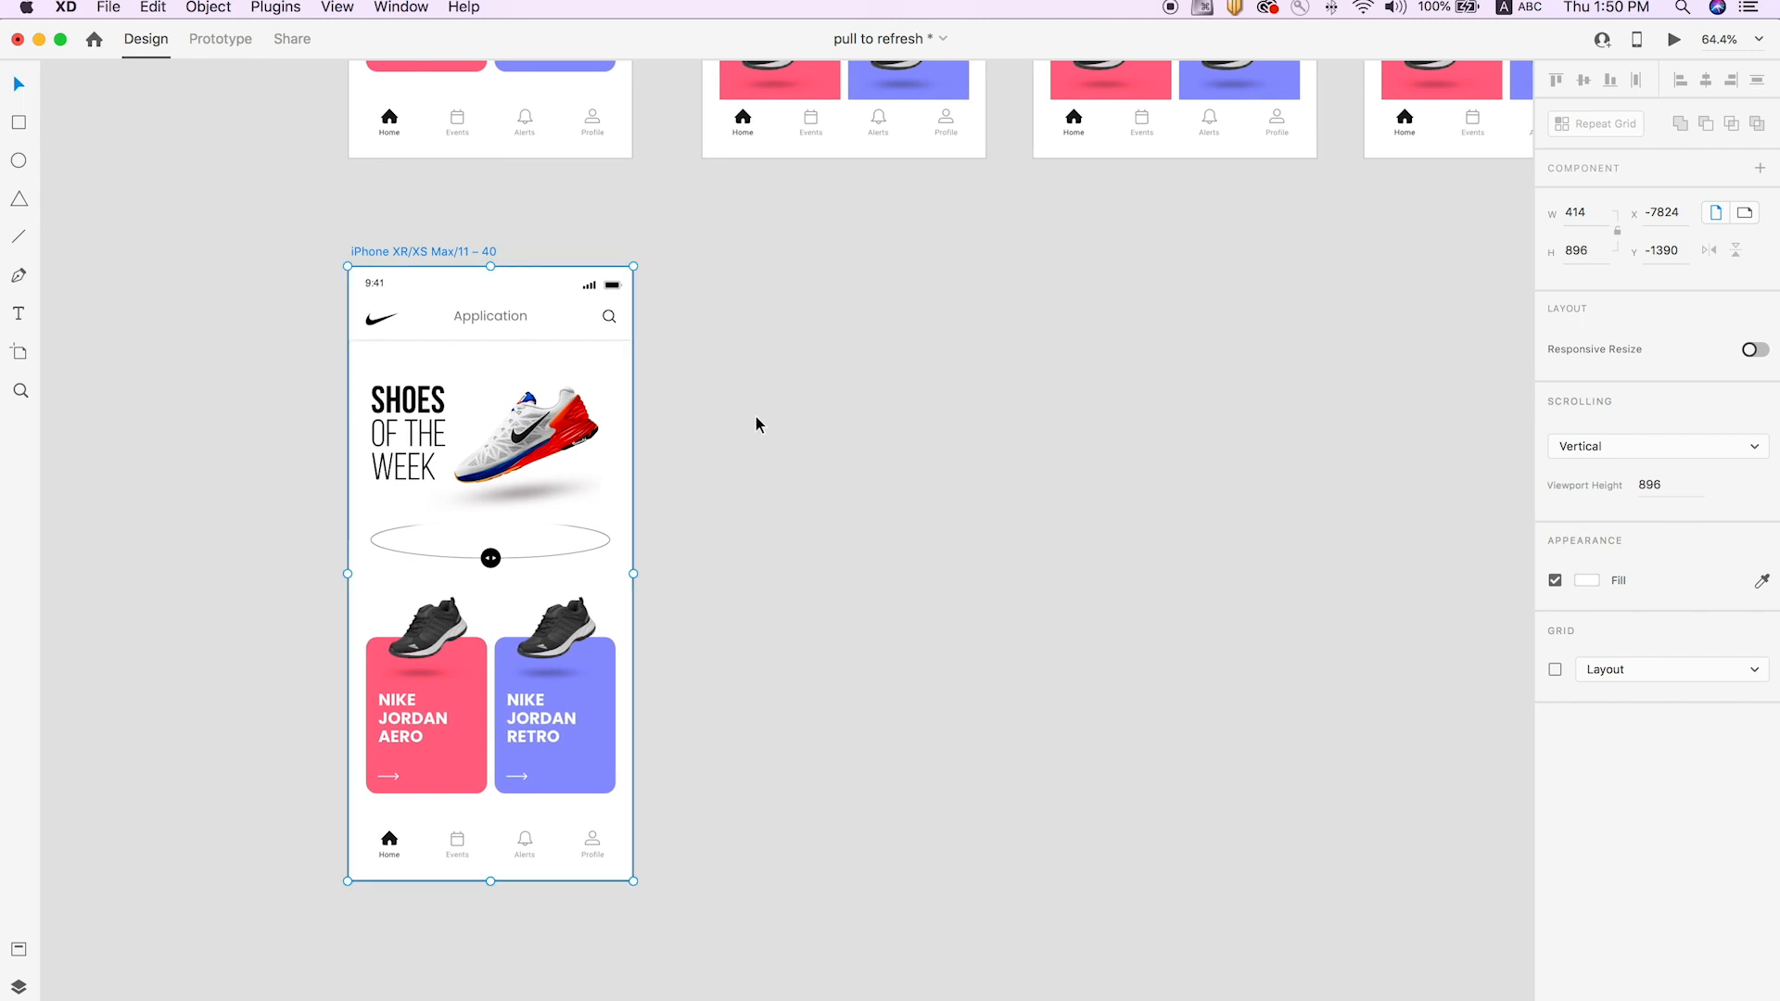
# Move all contents of the duplicated artboard out onto the empty canvas beside it.
pyautogui.moveTo(770, 366); pyautogui.dragTo(311, 888)
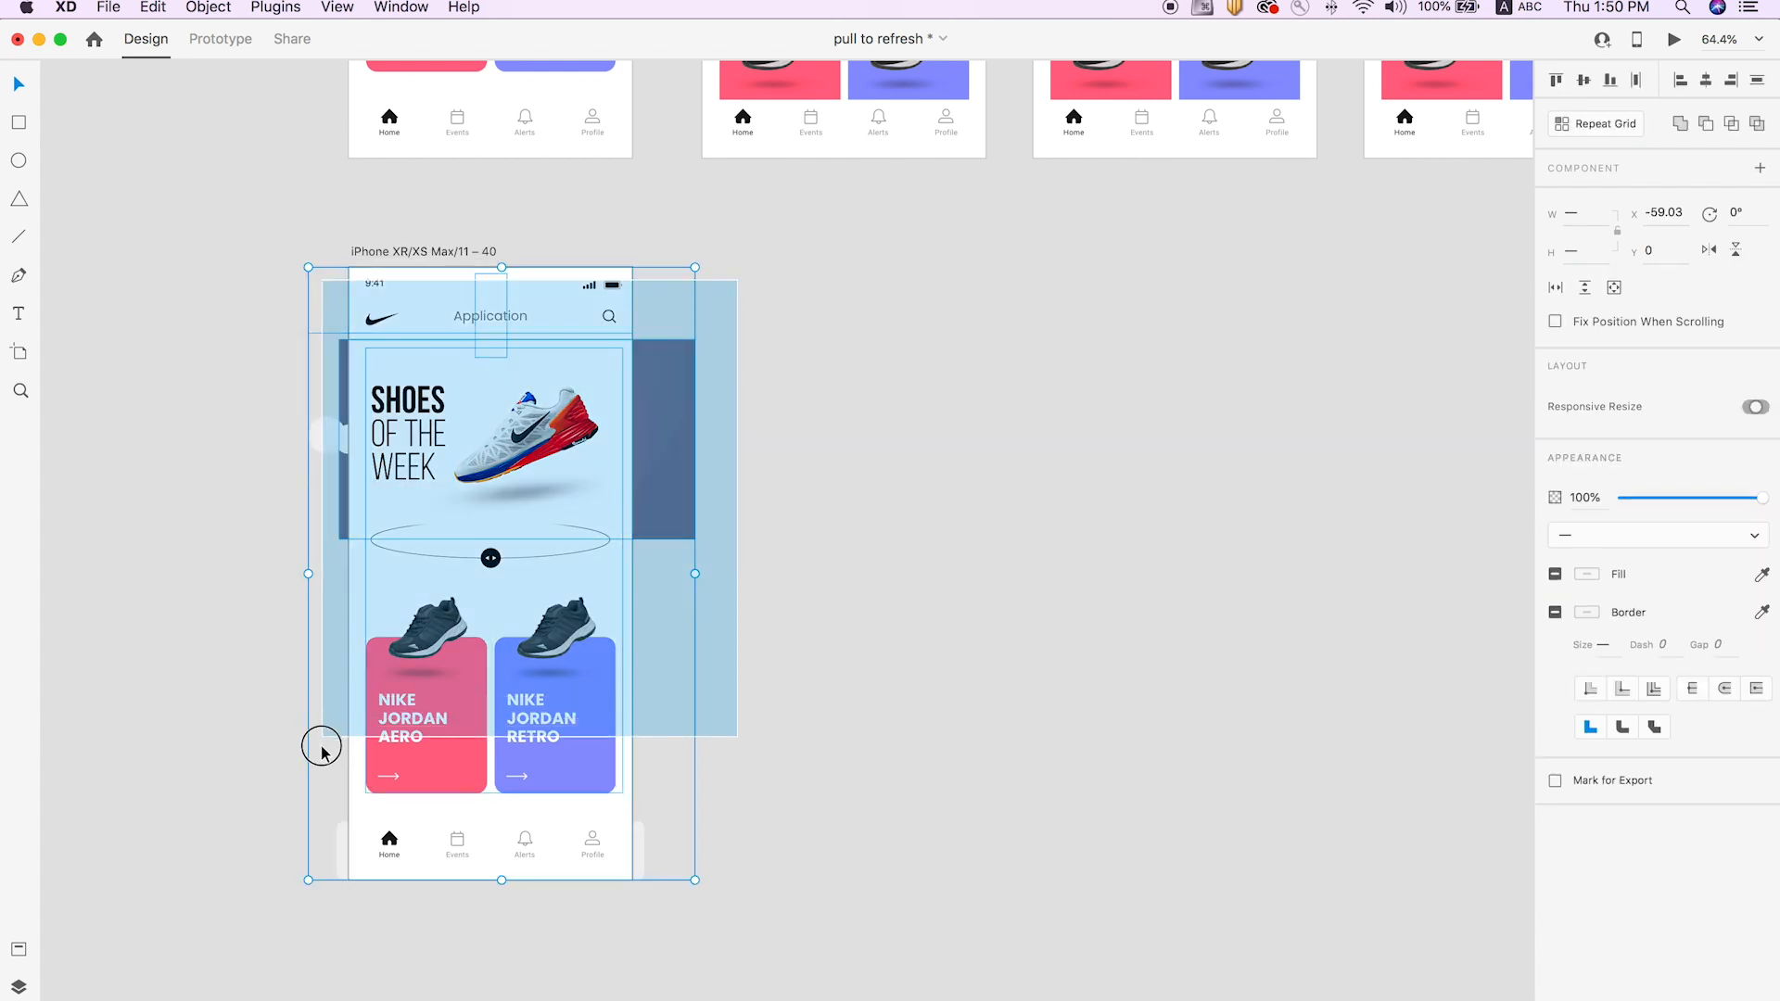
pyautogui.moveTo(416, 468); pyautogui.dragTo(842, 464)
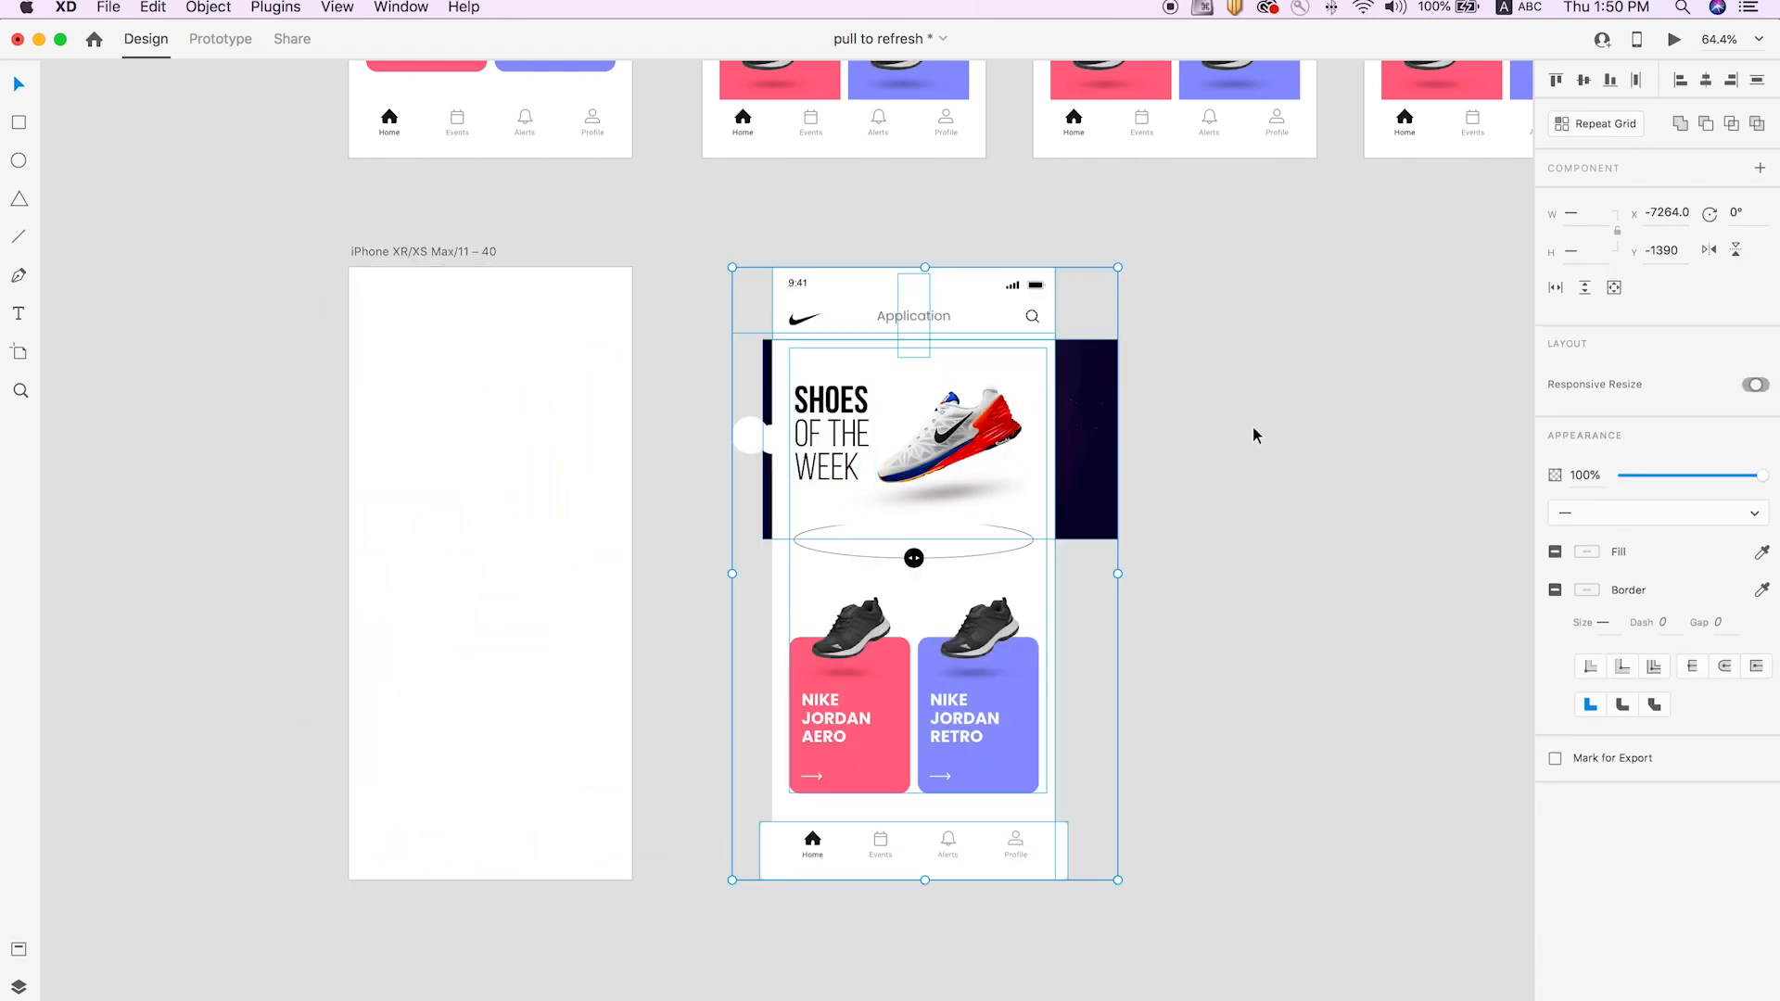
pyautogui.click(1273, 427)
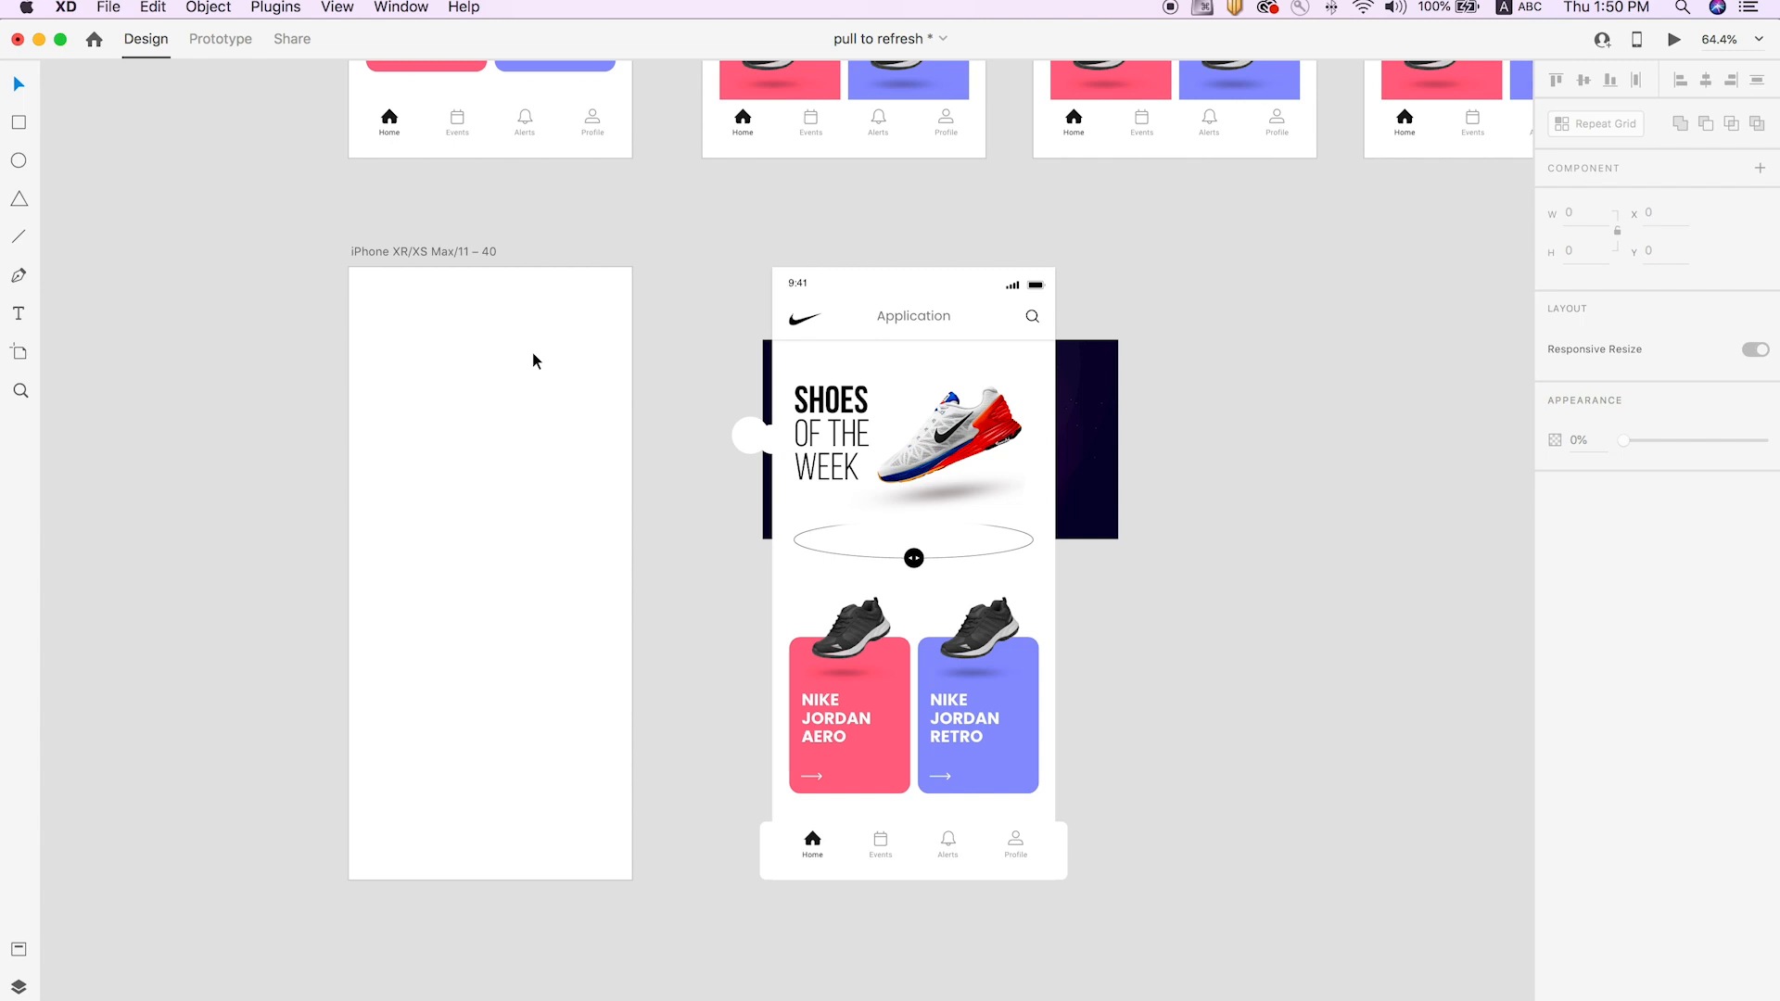
# Place the status bar and Application header group on the empty artboard, aligned to its top-left corner at X 0, Y 0.
pyautogui.click(860, 302)
pyautogui.moveTo(860, 302); pyautogui.dragTo(494, 306)
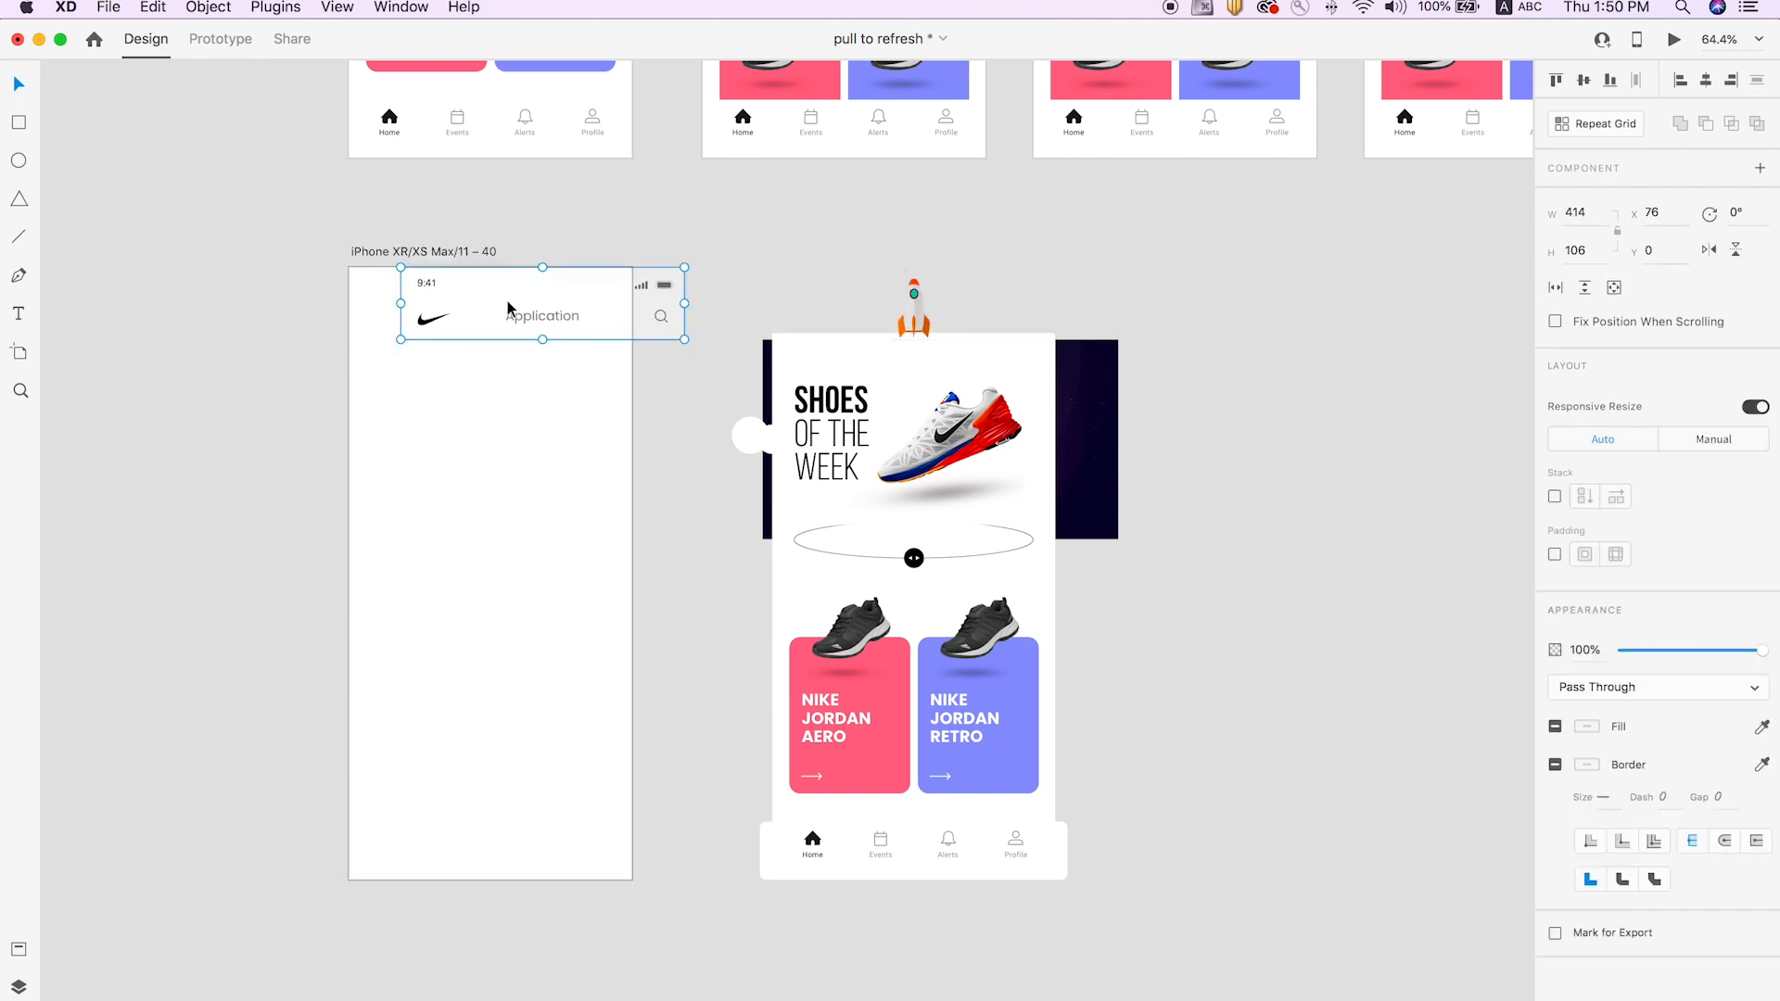
pyautogui.click(1582, 83)
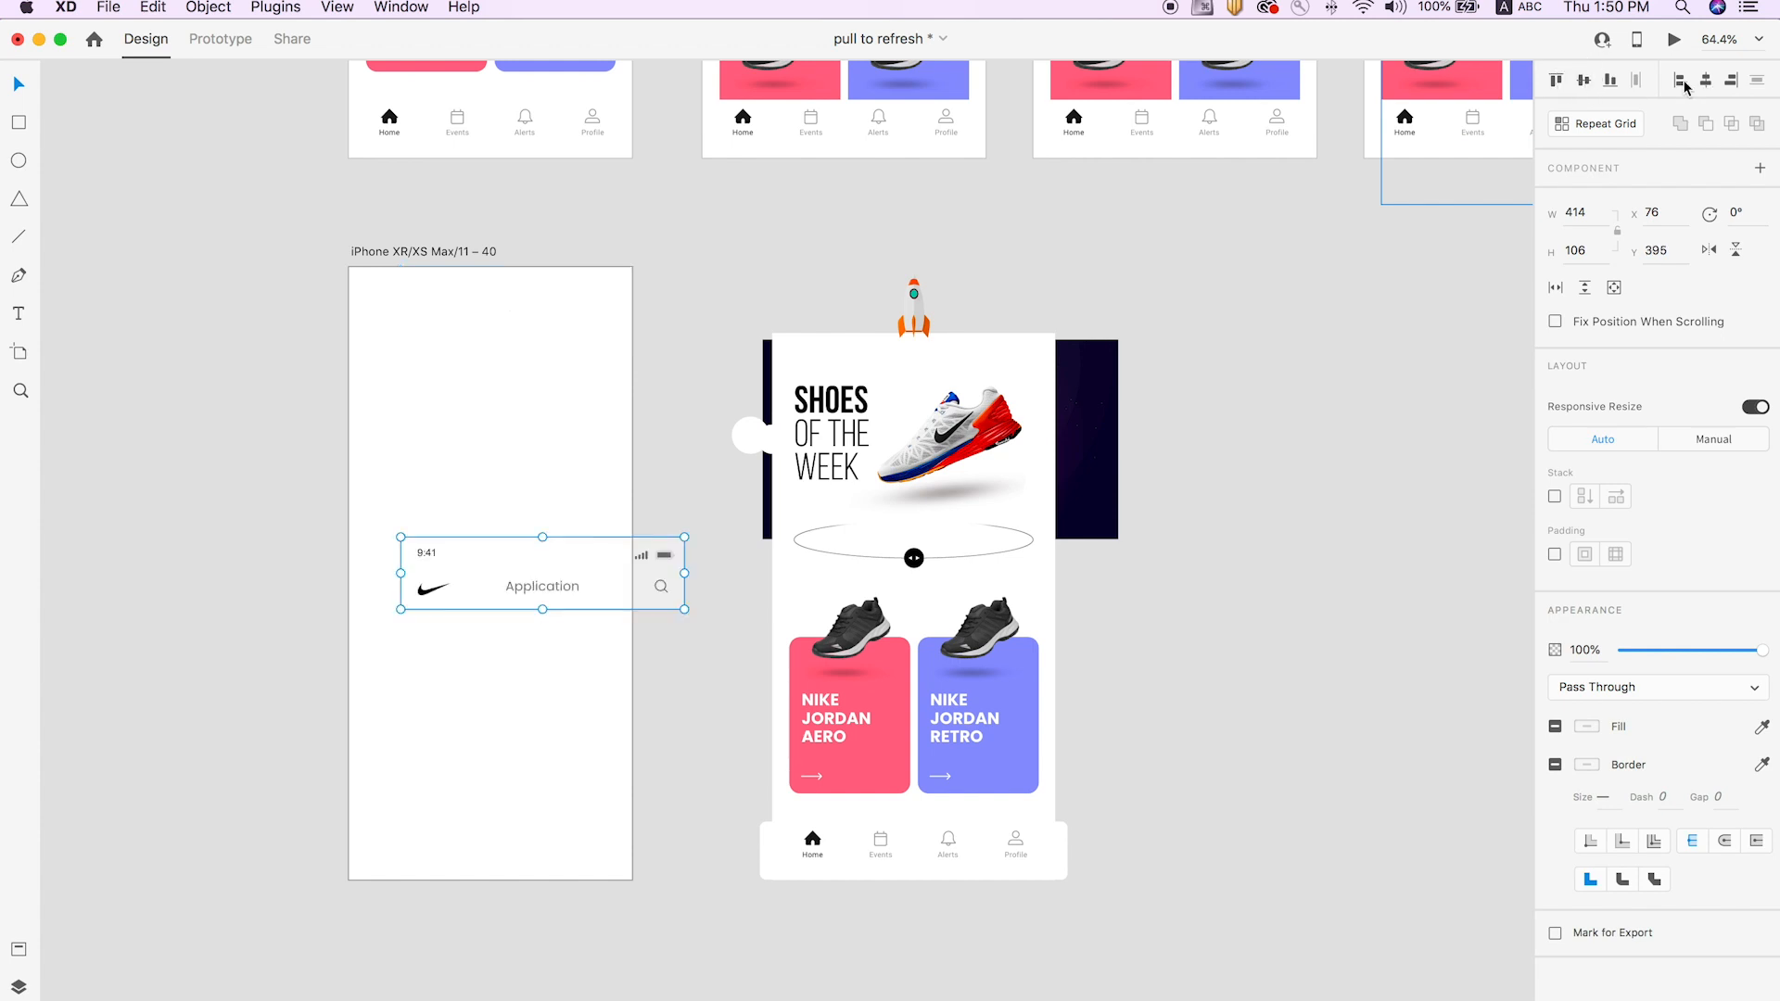
pyautogui.click(1561, 83)
pyautogui.click(1679, 81)
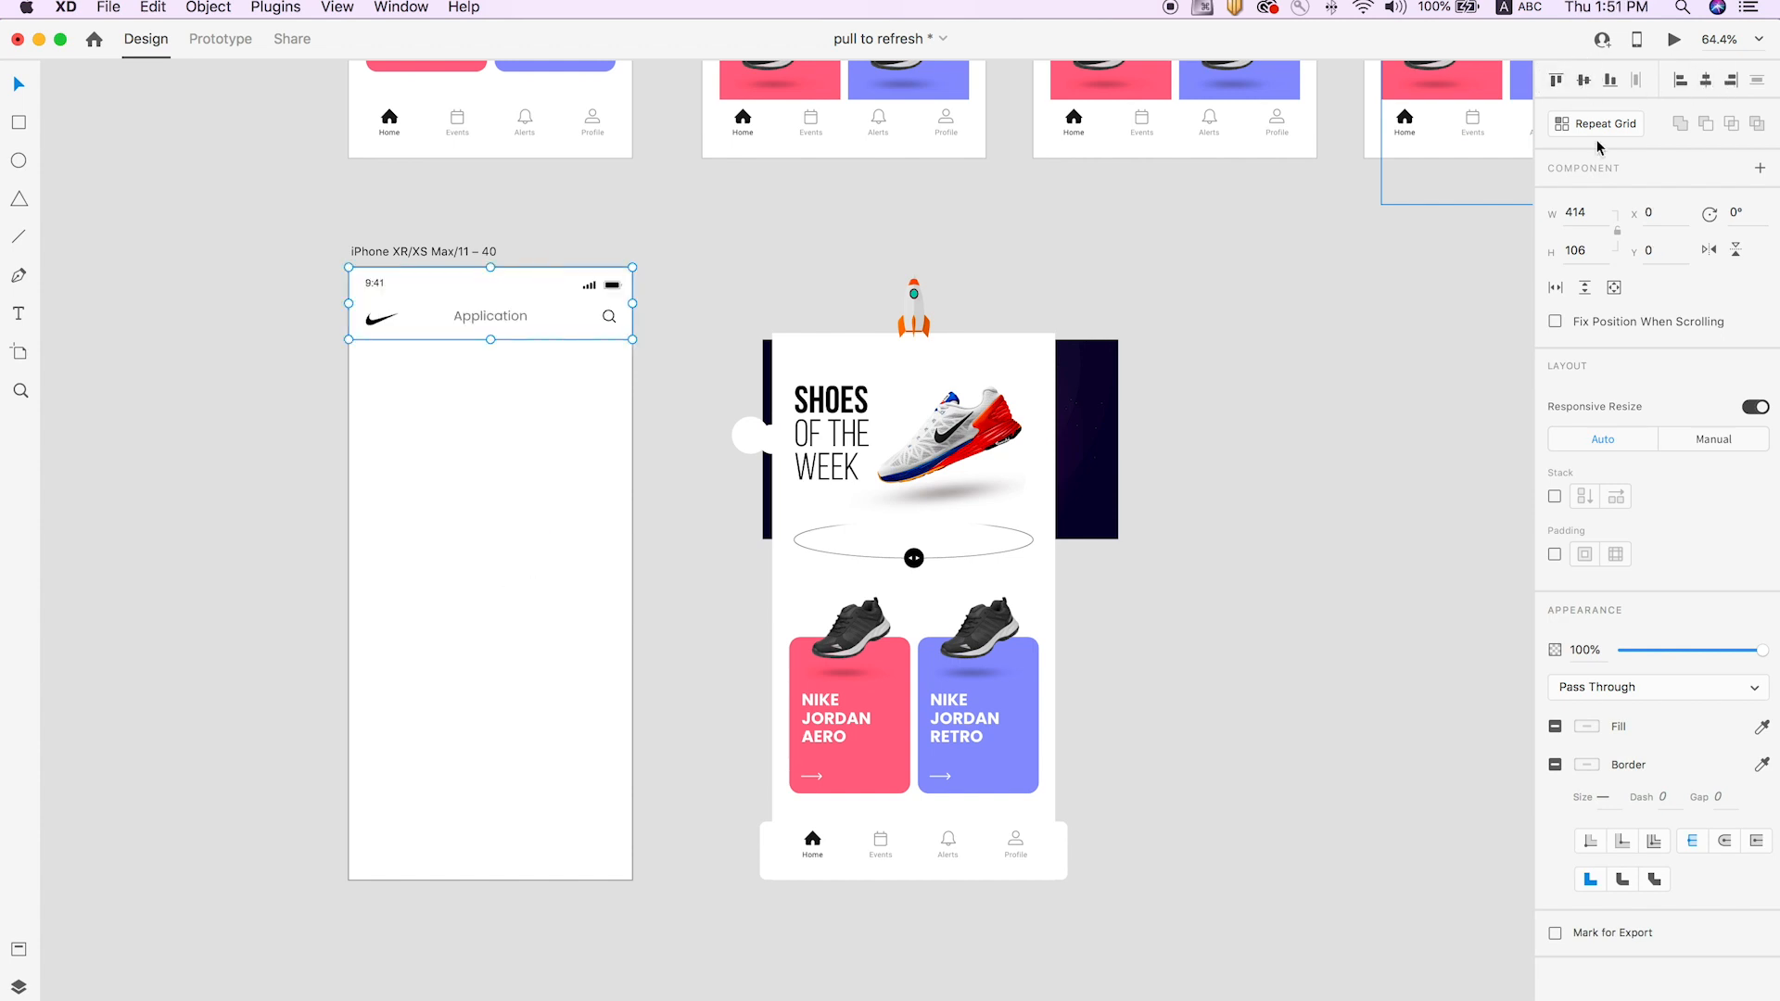
# Place the navigation bar with Home, Events, Alerts and Profile at the bottom of the new artboard, at X -18, Y 811.
pyautogui.click(769, 246)
pyautogui.click(964, 862)
pyautogui.moveTo(965, 862); pyautogui.dragTo(532, 847)
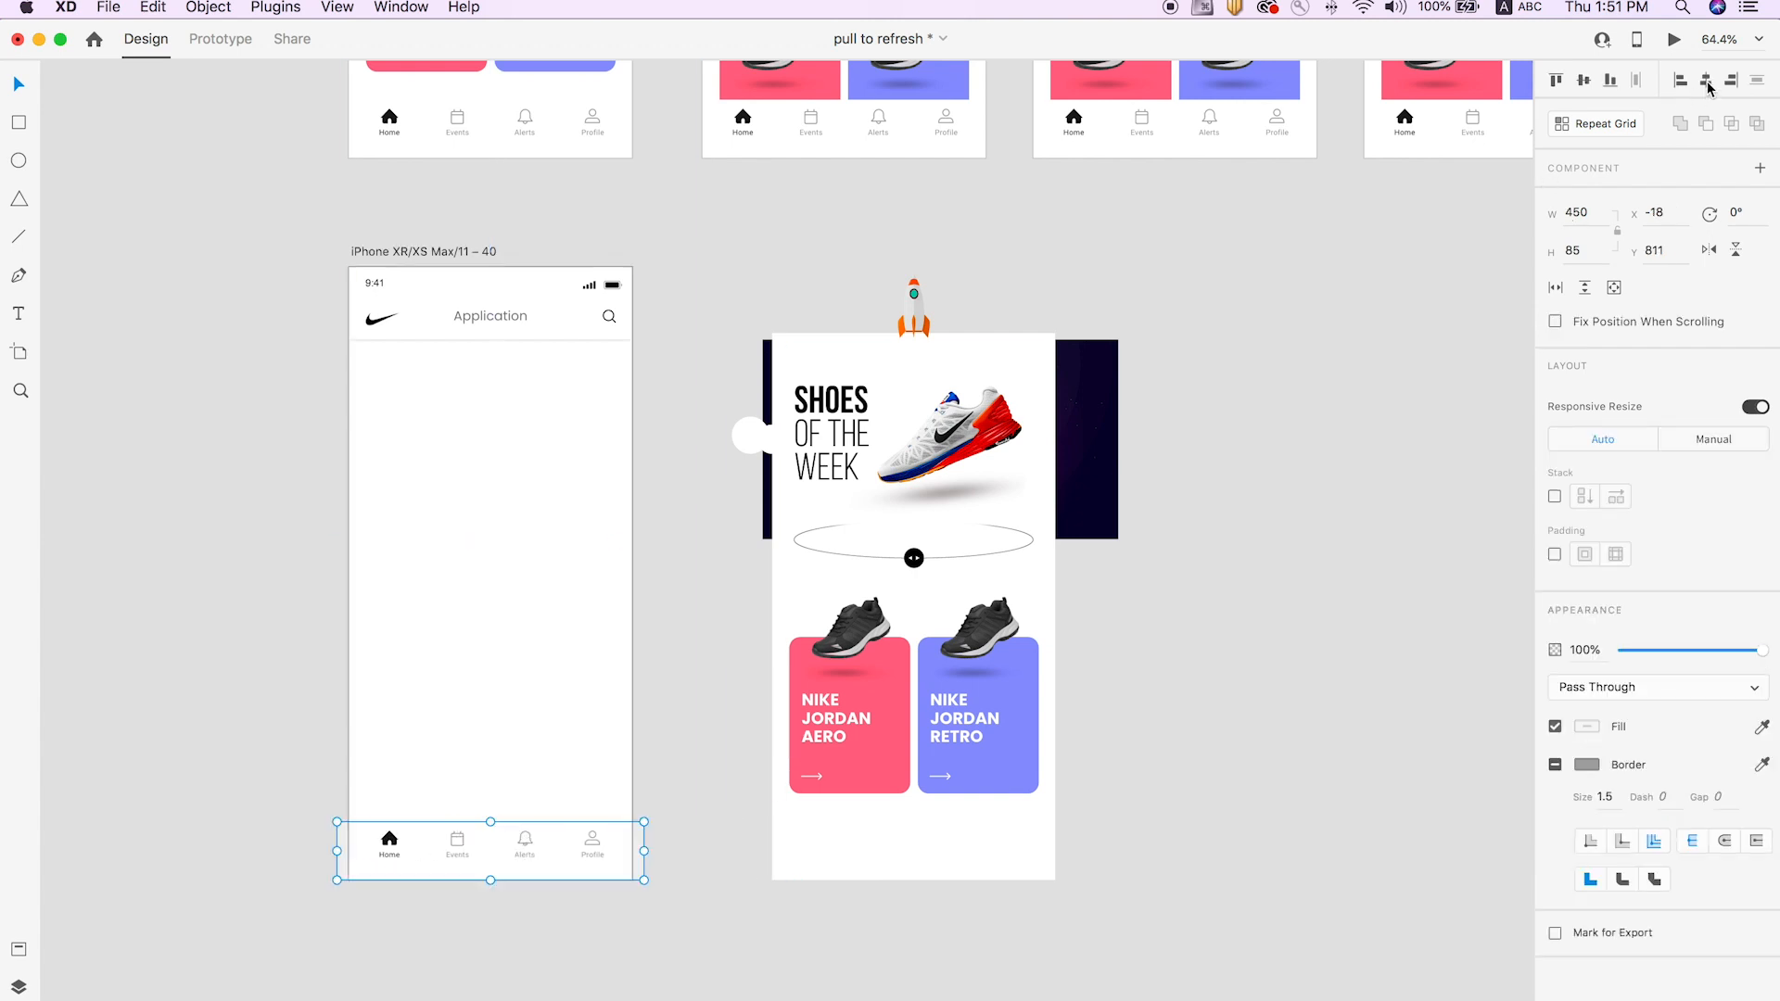
pyautogui.click(663, 632)
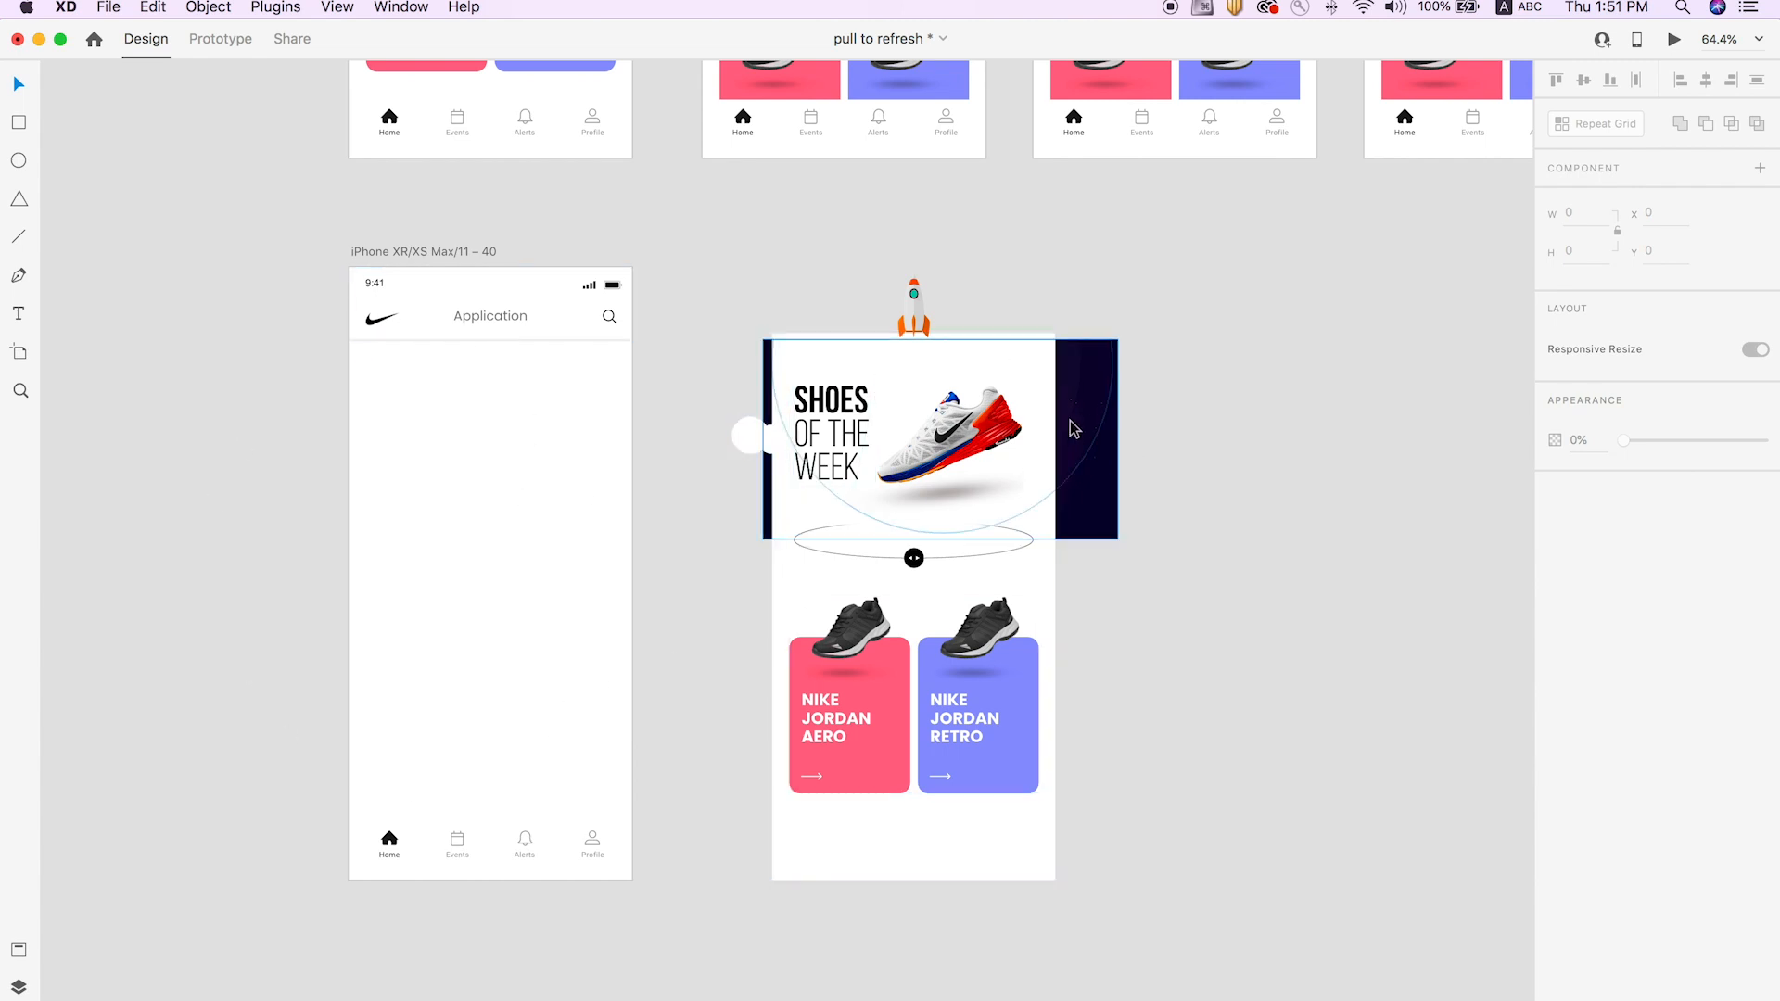
# Place the shoe content and its white backing shape under the artboard's header and send them to the back.
pyautogui.click(913, 456)
pyautogui.moveTo(836, 450); pyautogui.dragTo(456, 430)
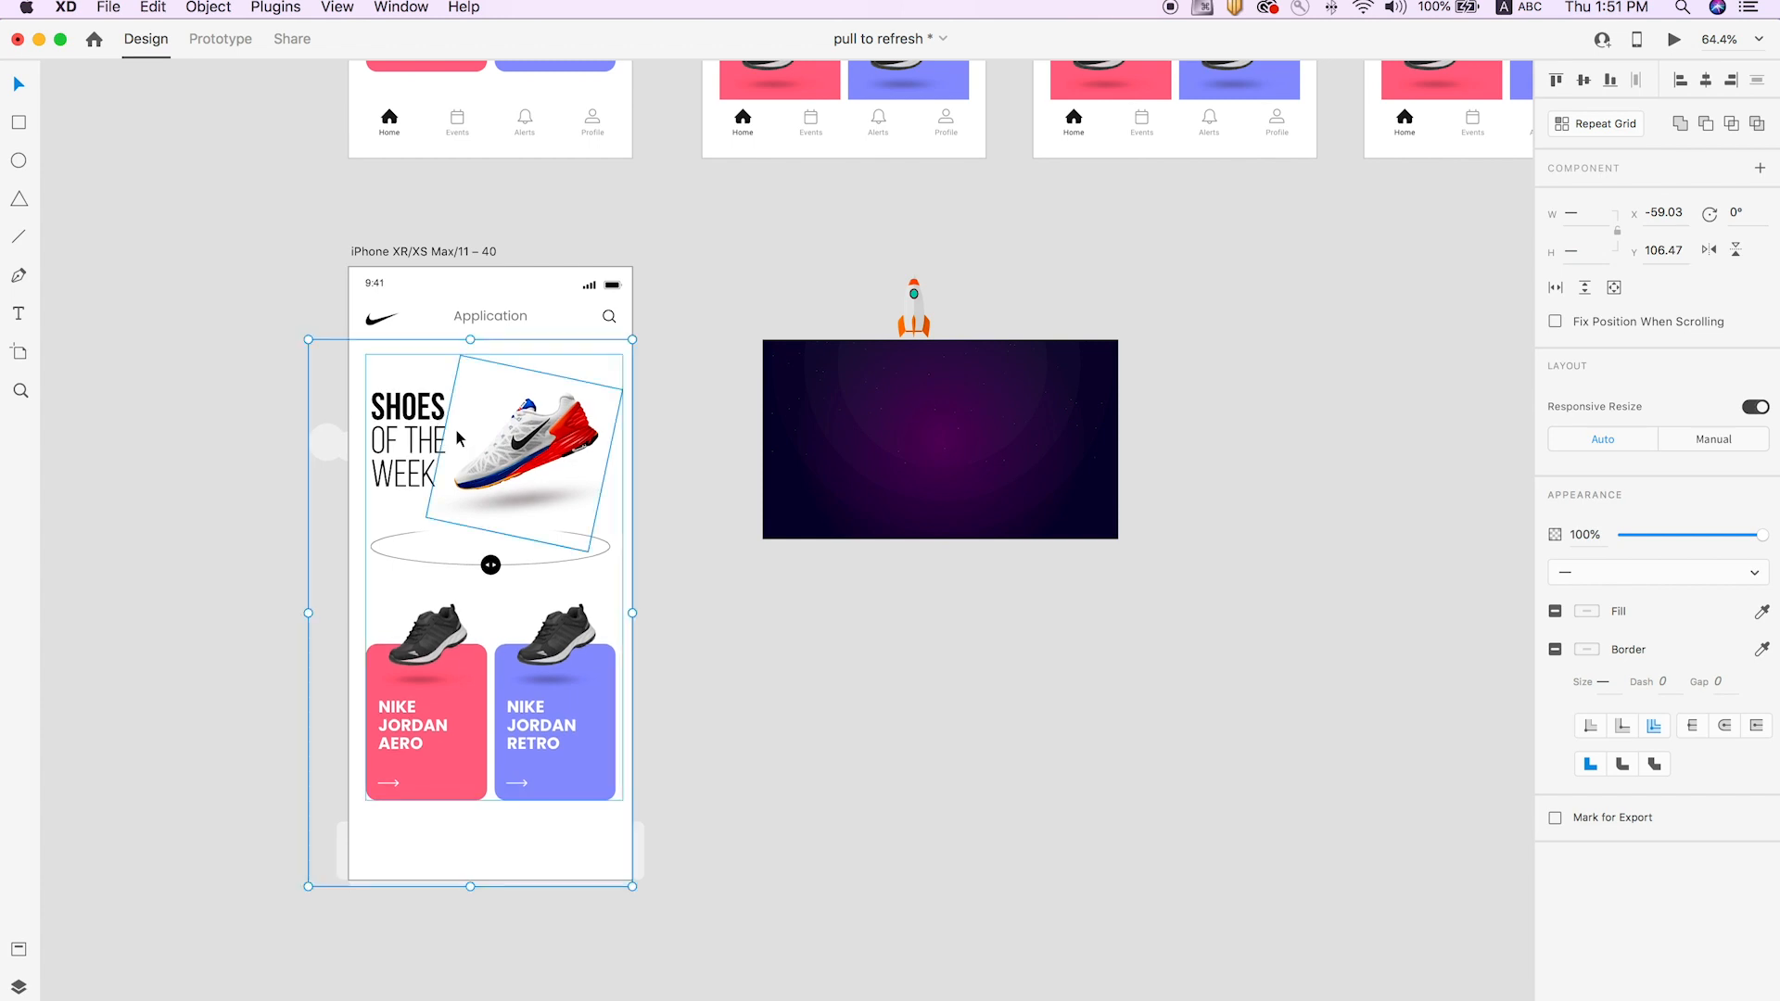
pyautogui.press('shift+super+bracketleft')
pyautogui.click(753, 697)
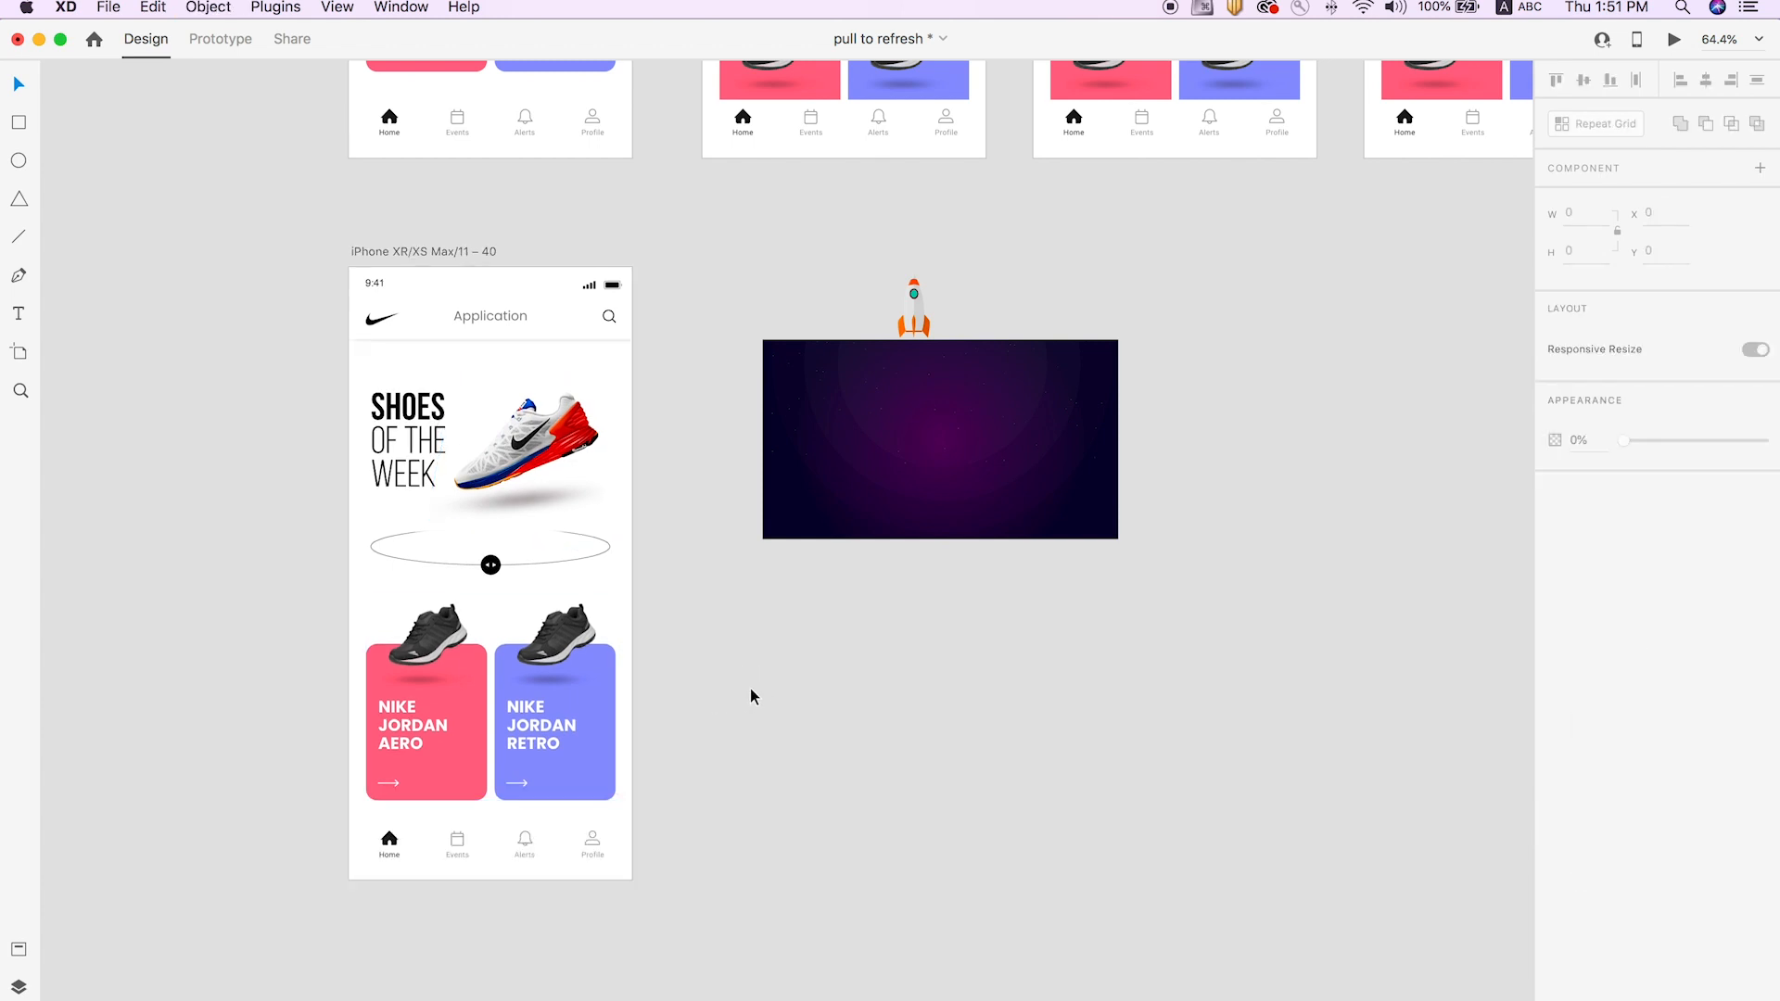
# Try sliding the shoe content together with its white backing shape down the artboard, then undo the moves.
pyautogui.click(533, 417)
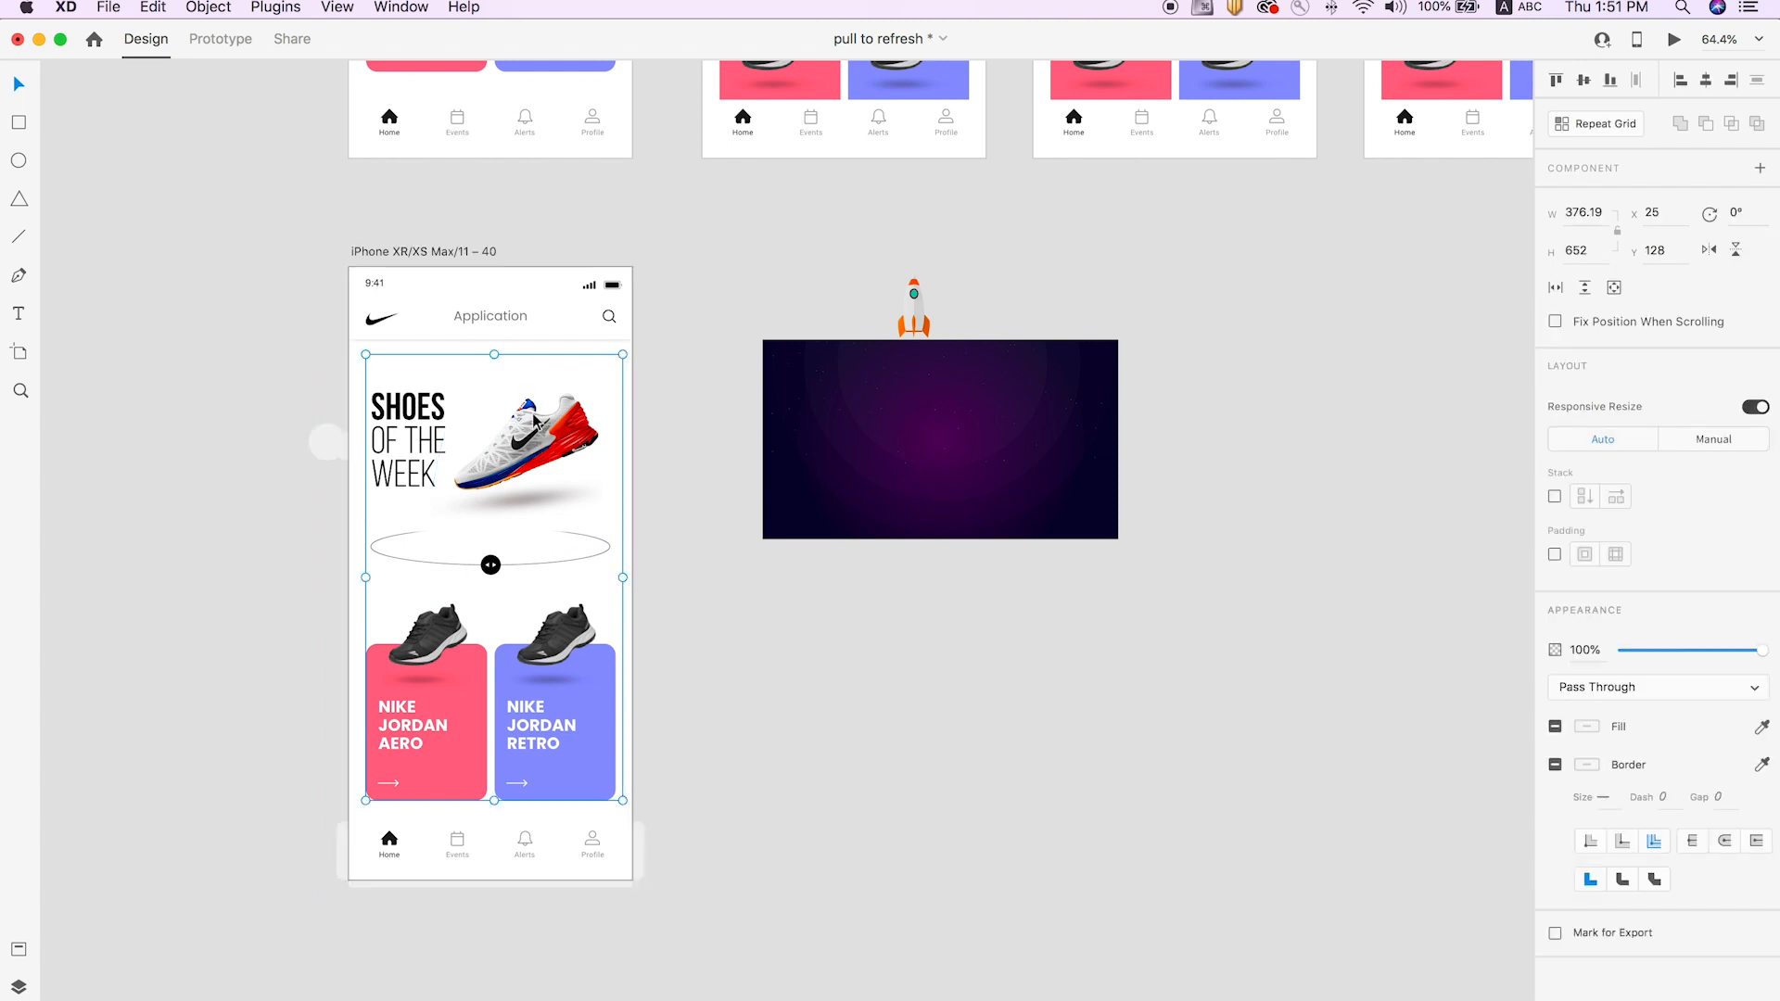
pyautogui.keyDown('shift'); pyautogui.click(585, 350); pyautogui.keyUp('shift')
pyautogui.moveTo(503, 425); pyautogui.dragTo(501, 453)
pyautogui.press('super+z')
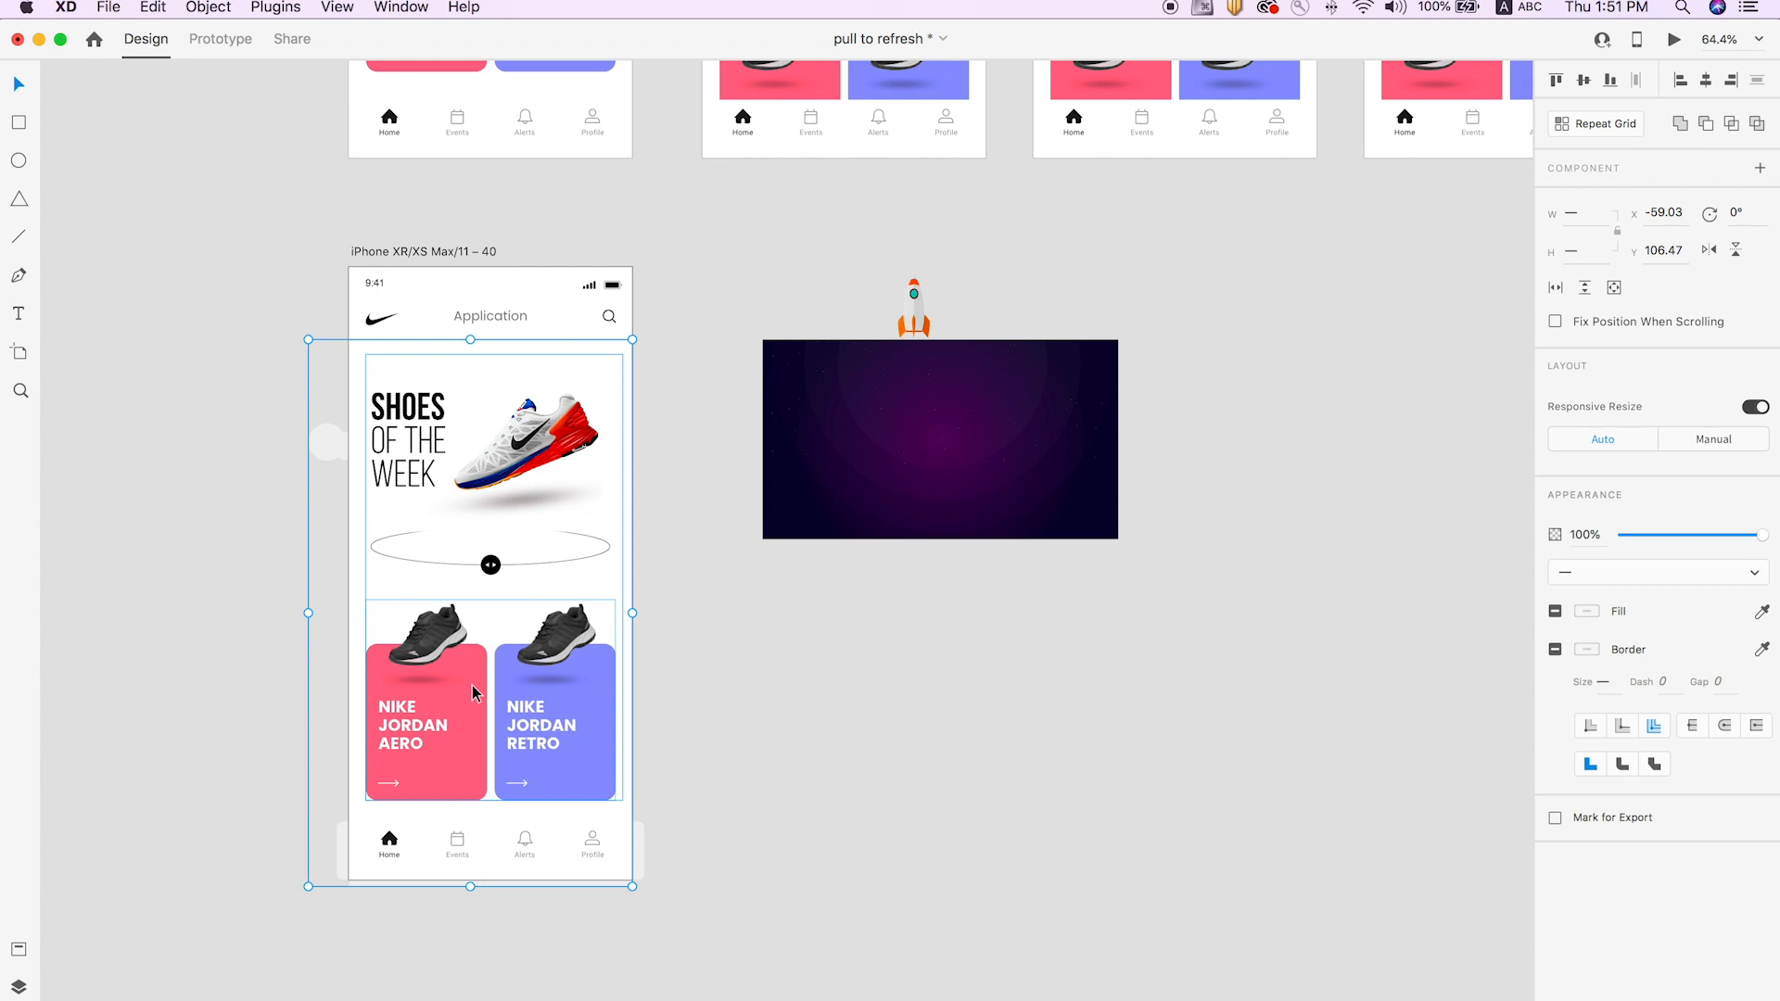
pyautogui.moveTo(440, 548); pyautogui.dragTo(440, 695)
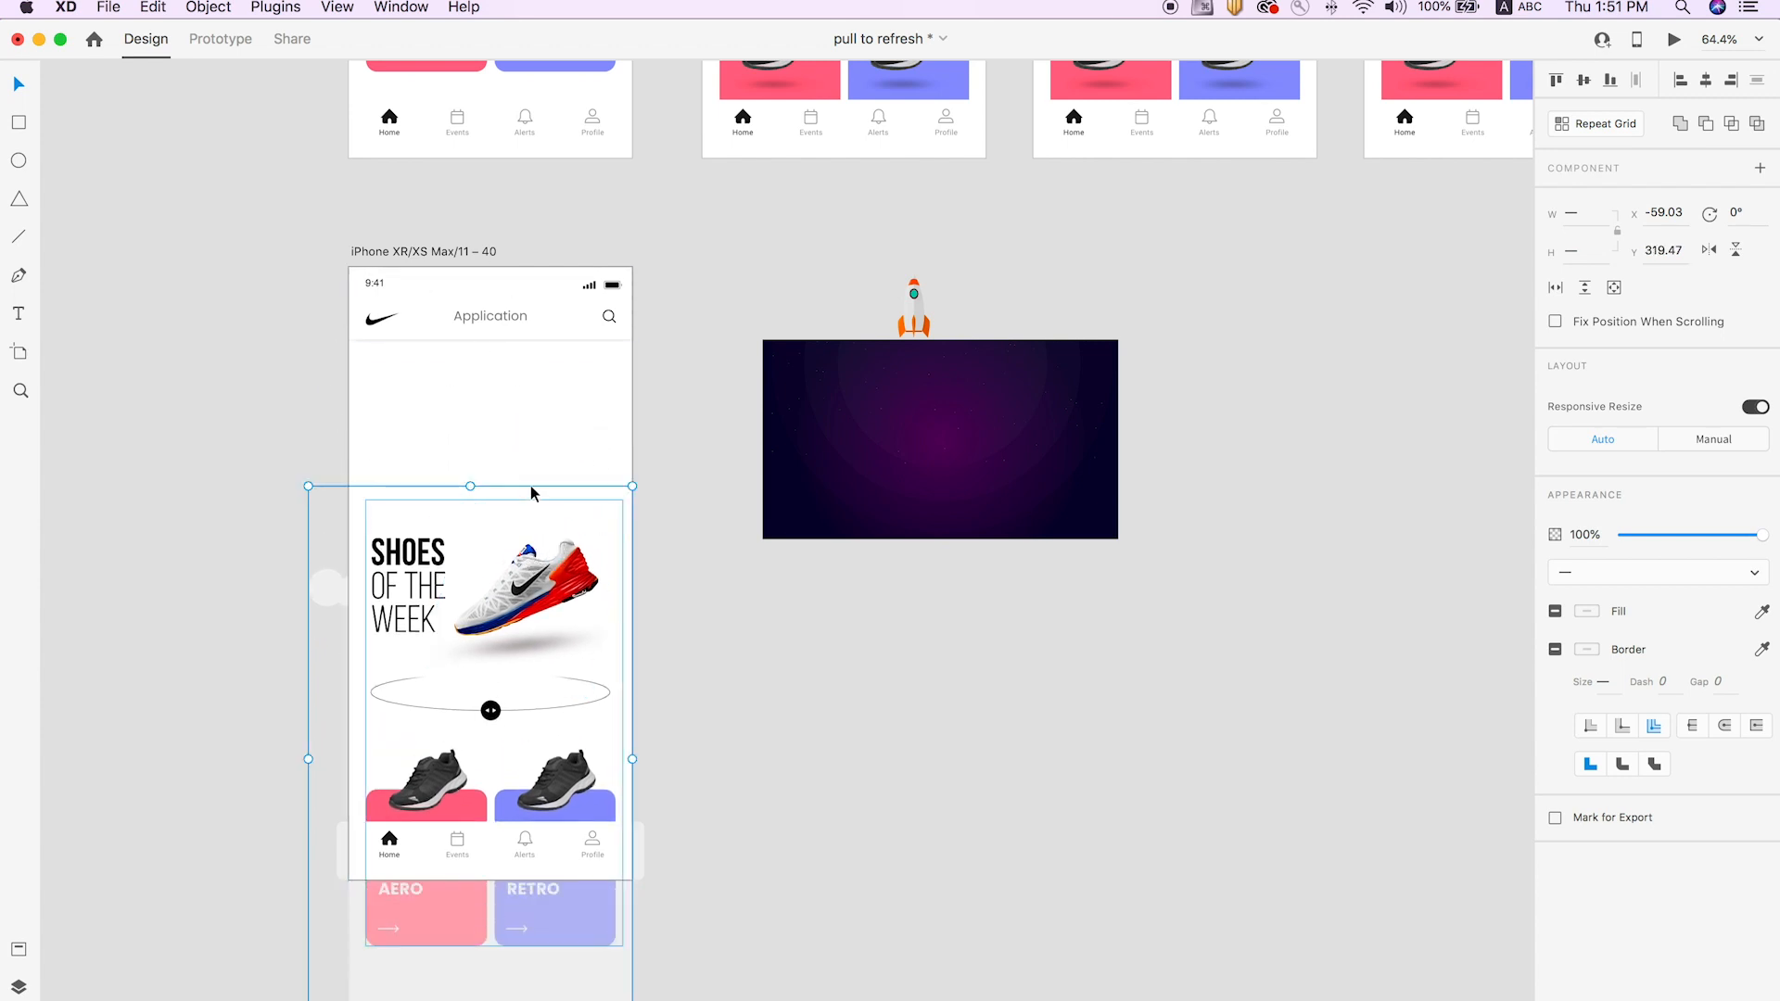
pyautogui.scroll(1, 530, 486)
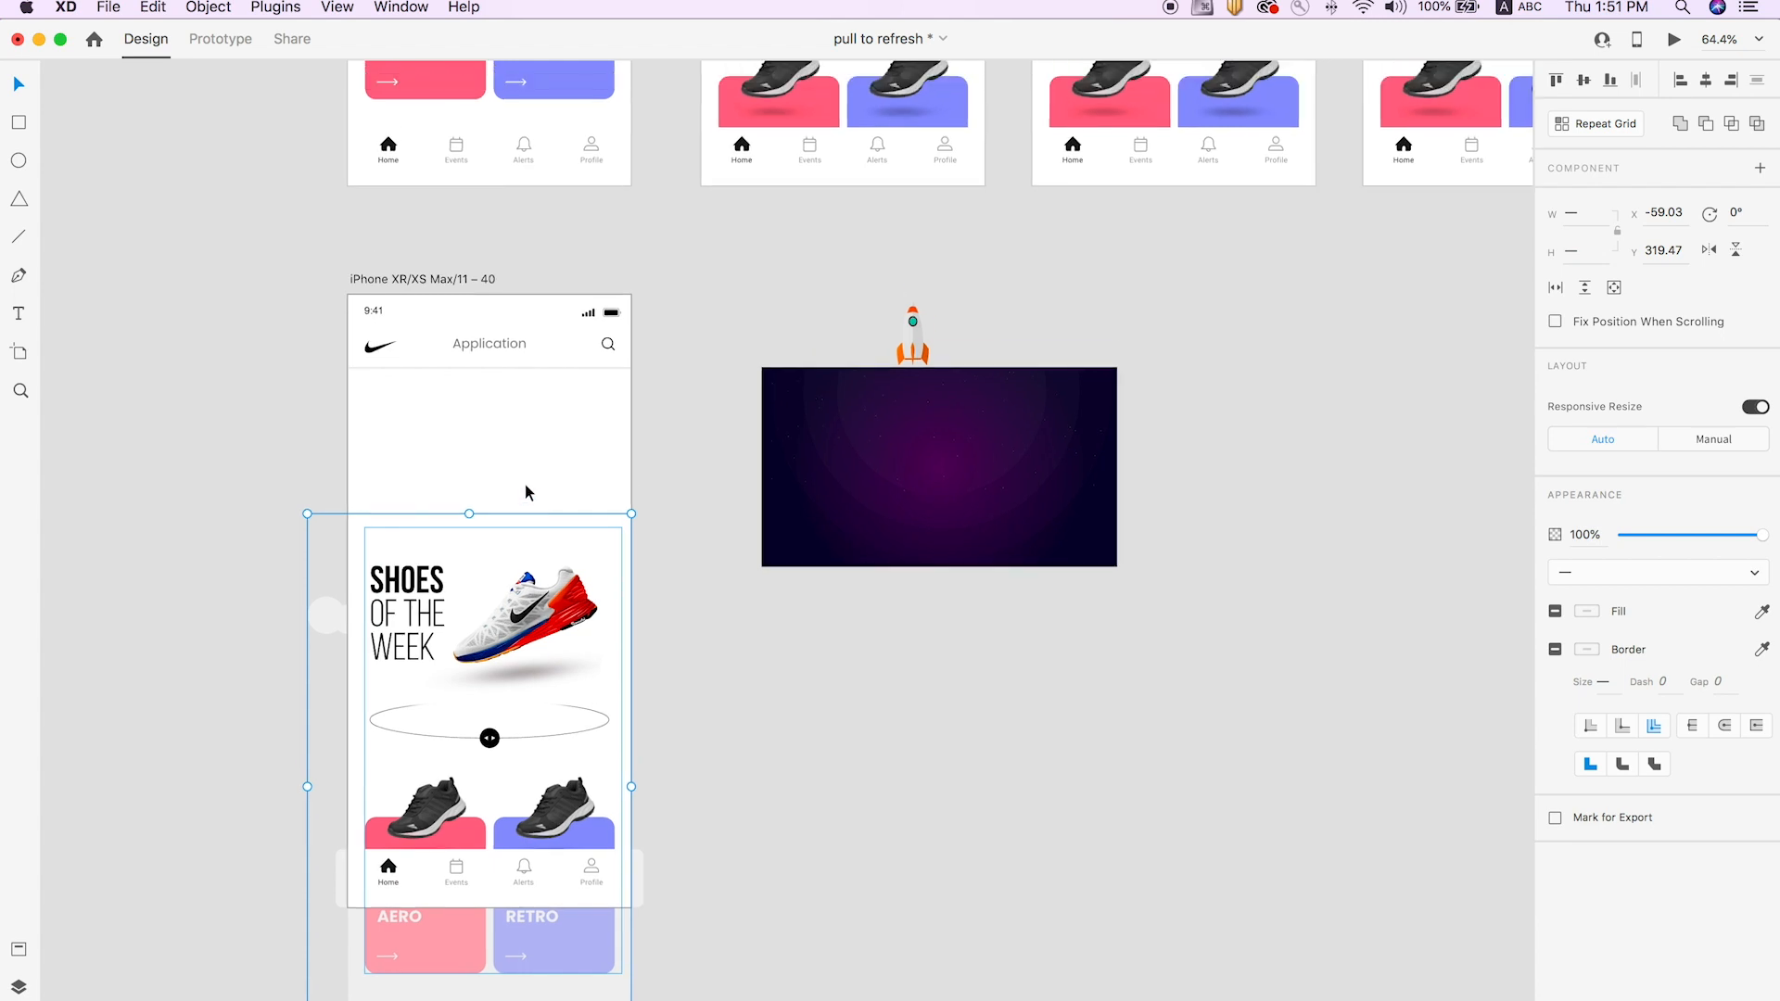
pyautogui.press('super+z')
# Place the purple gradient background under the header at X -35, Y 106 and send it to the back.
pyautogui.moveTo(1005, 495); pyautogui.dragTo(570, 493)
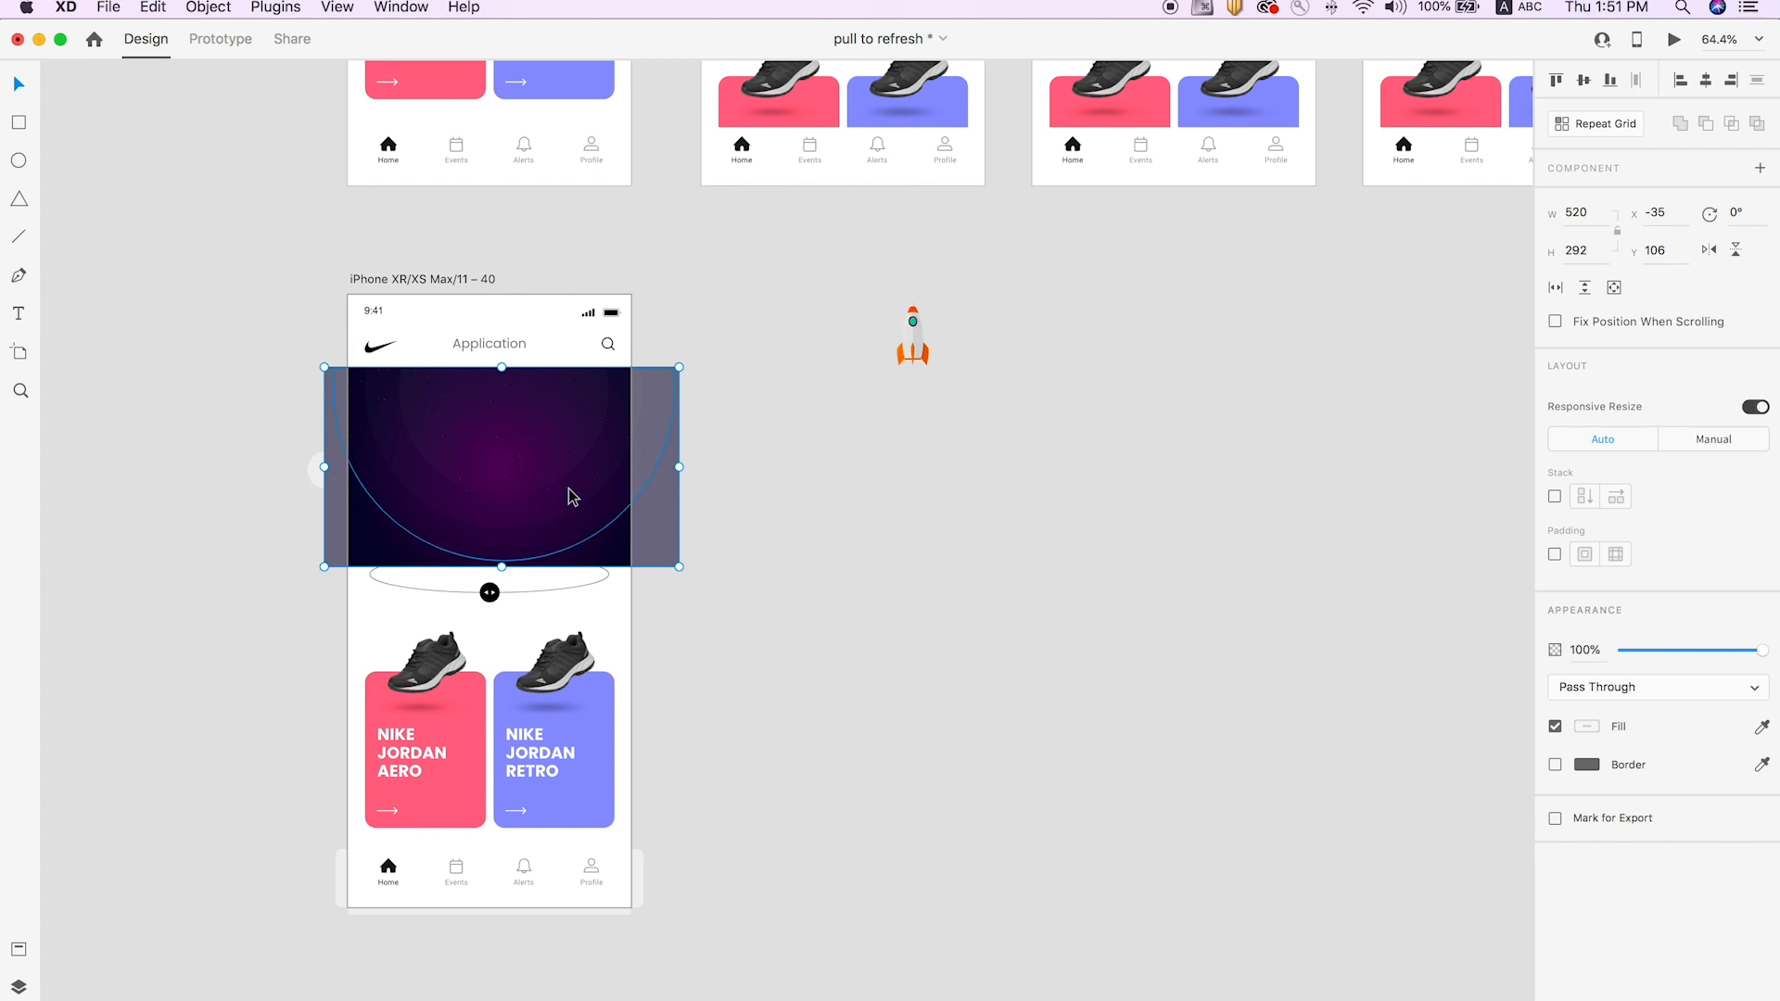
pyautogui.press('super+shift+bracketleft')
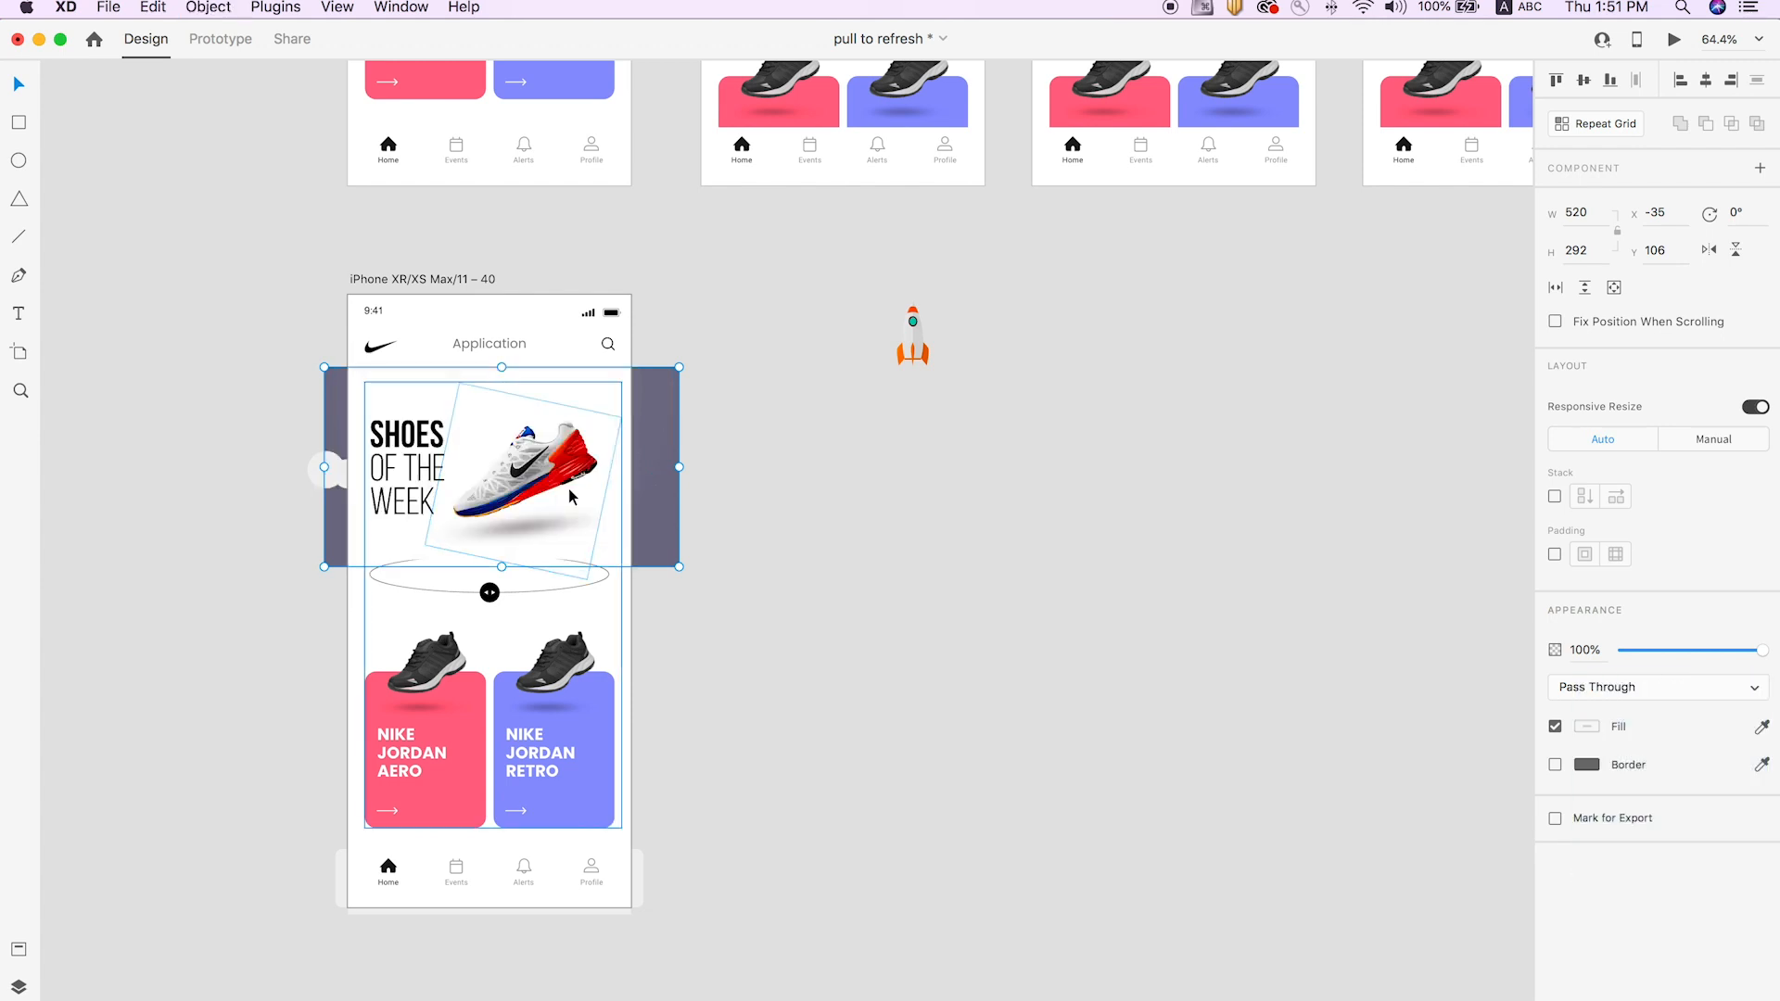
pyautogui.click(707, 482)
# Try pulling the shoe content and white backing shape down to uncover the purple background, undoing the moves.
pyautogui.click(461, 463)
pyautogui.keyDown('shift'); pyautogui.click(596, 607); pyautogui.keyUp('shift')
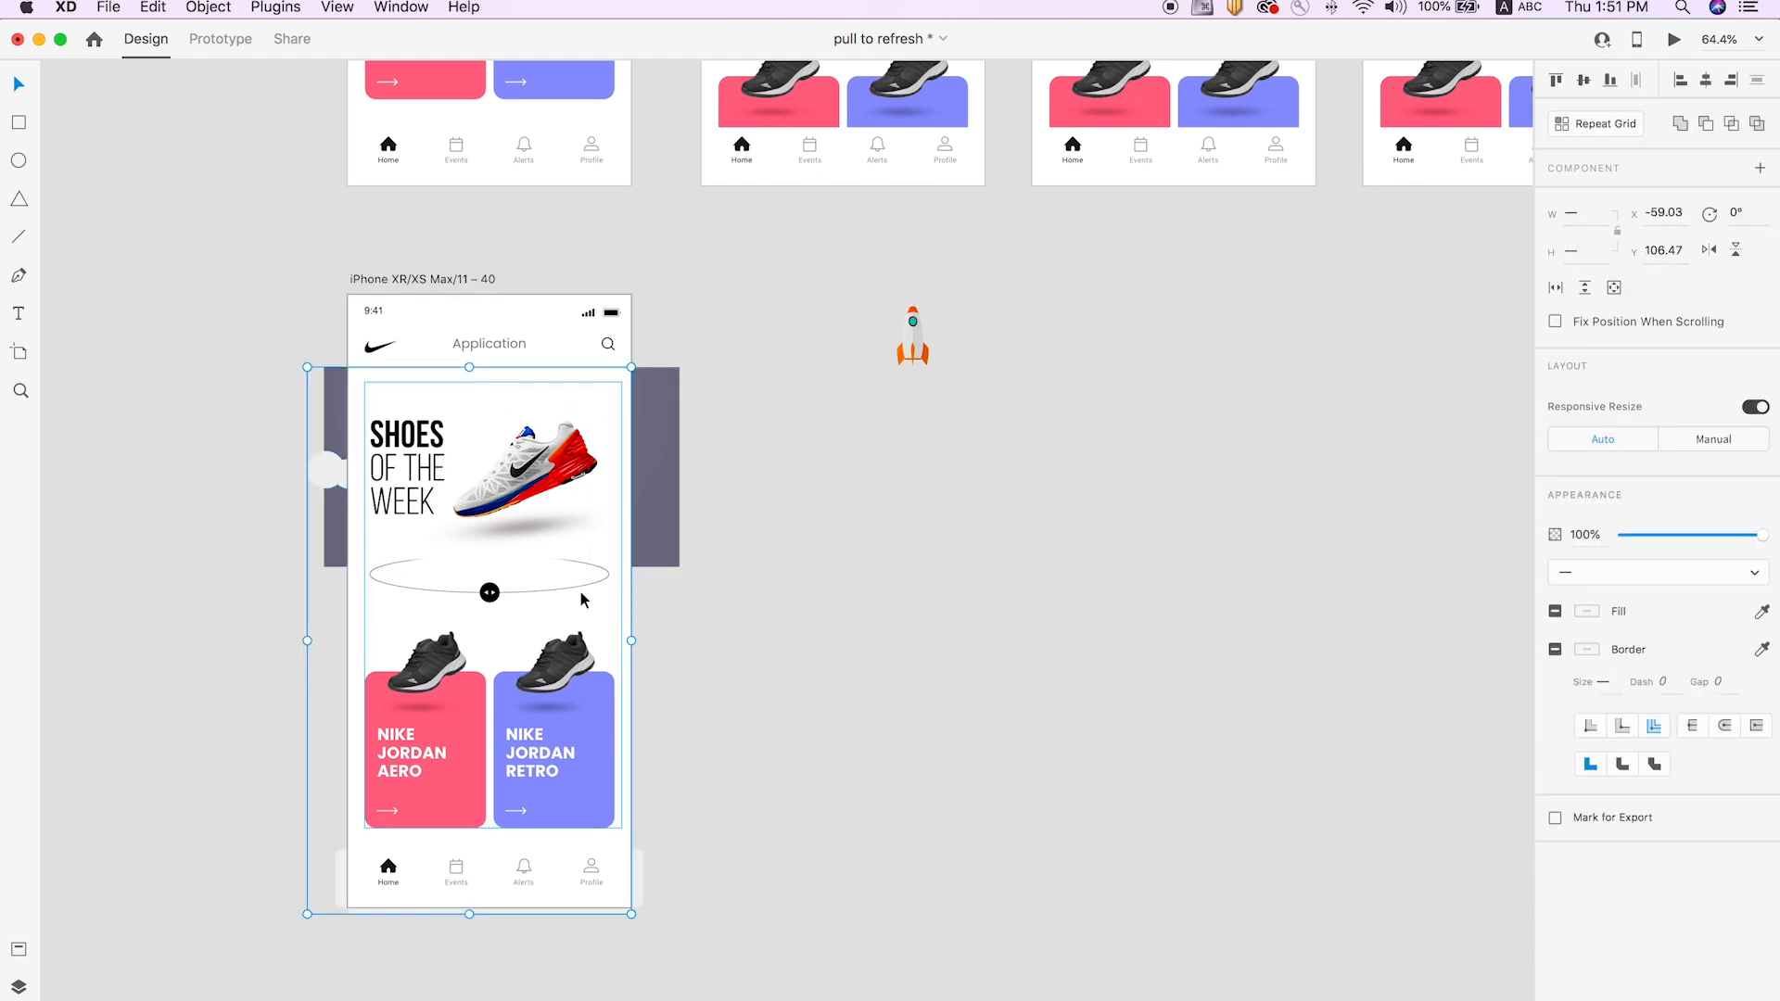
pyautogui.moveTo(550, 486); pyautogui.dragTo(557, 583)
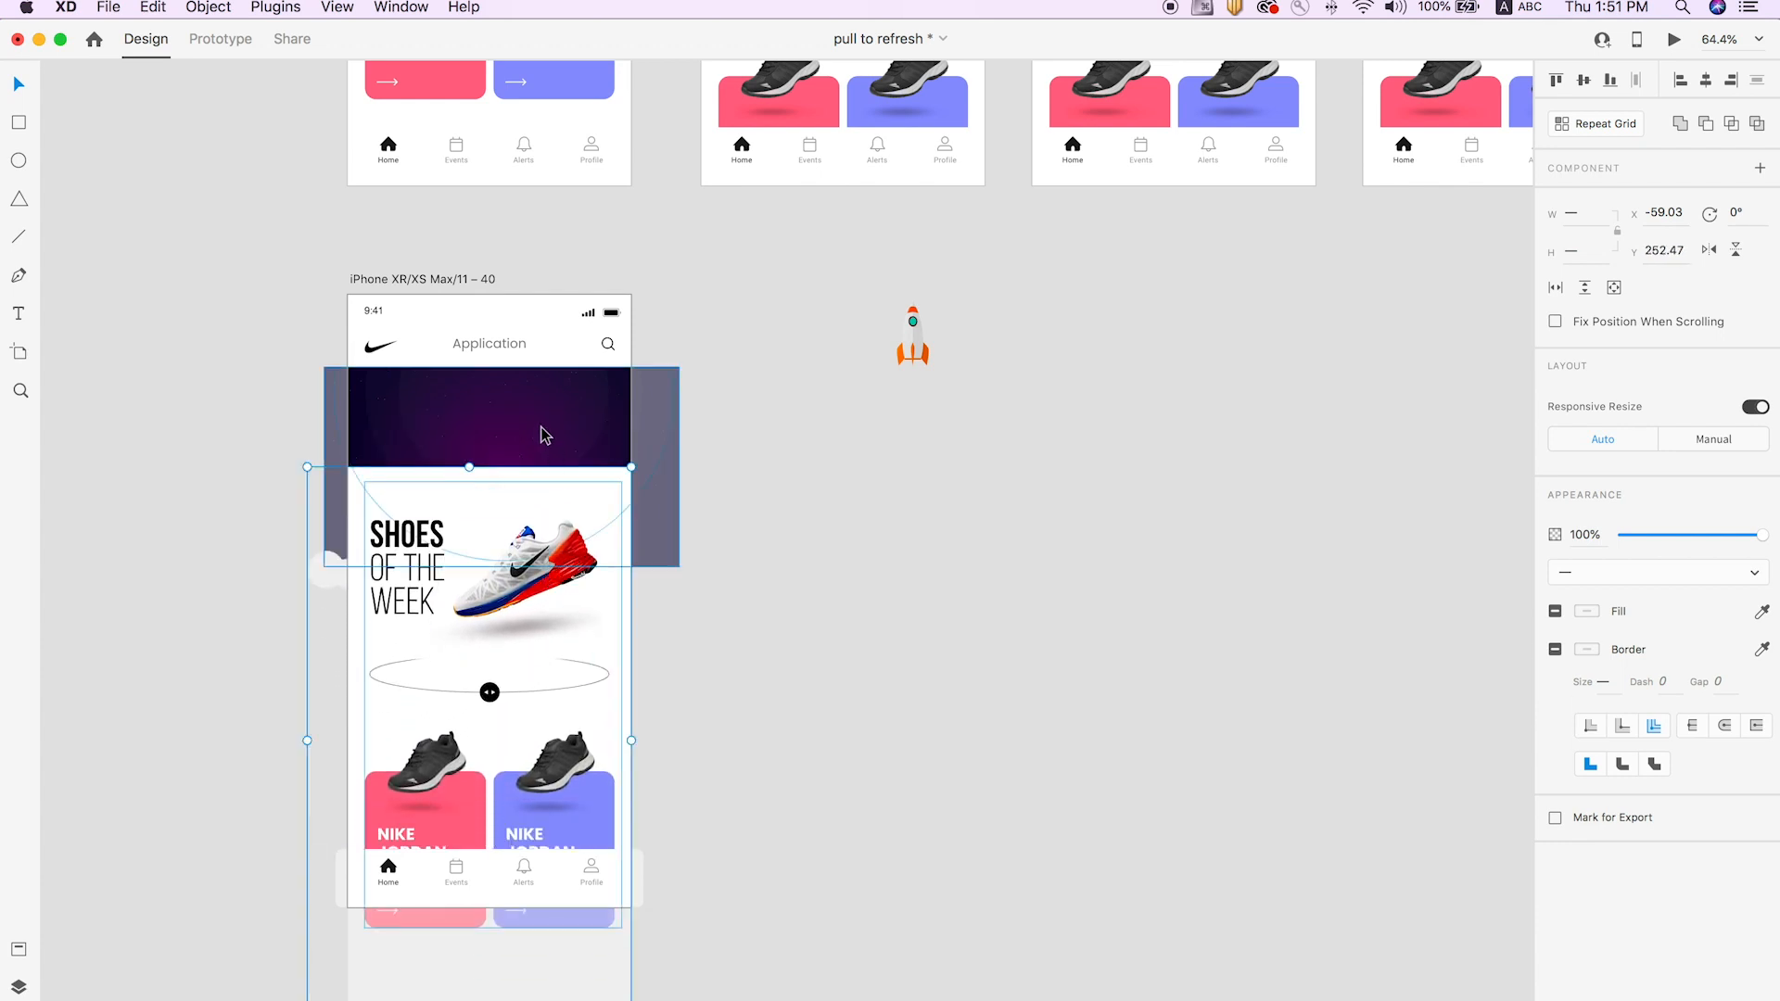
pyautogui.click(802, 457)
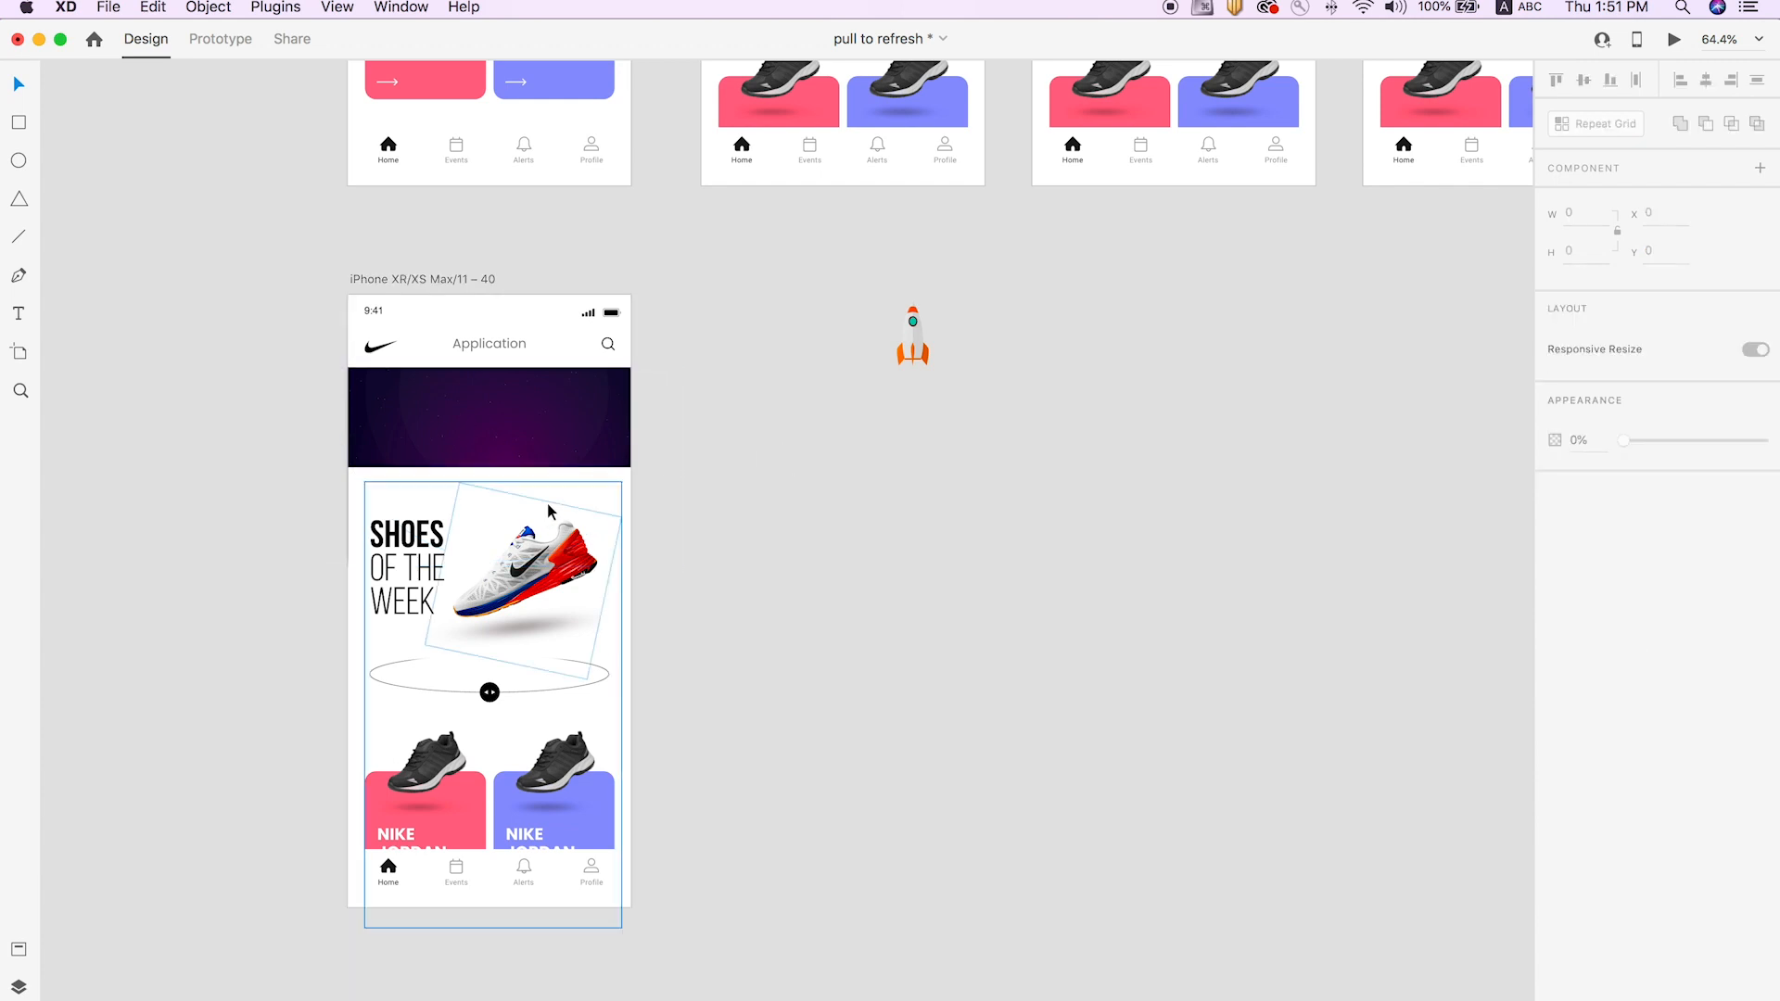
pyautogui.click(408, 508)
pyautogui.press('super+z')
pyautogui.press('super+z')
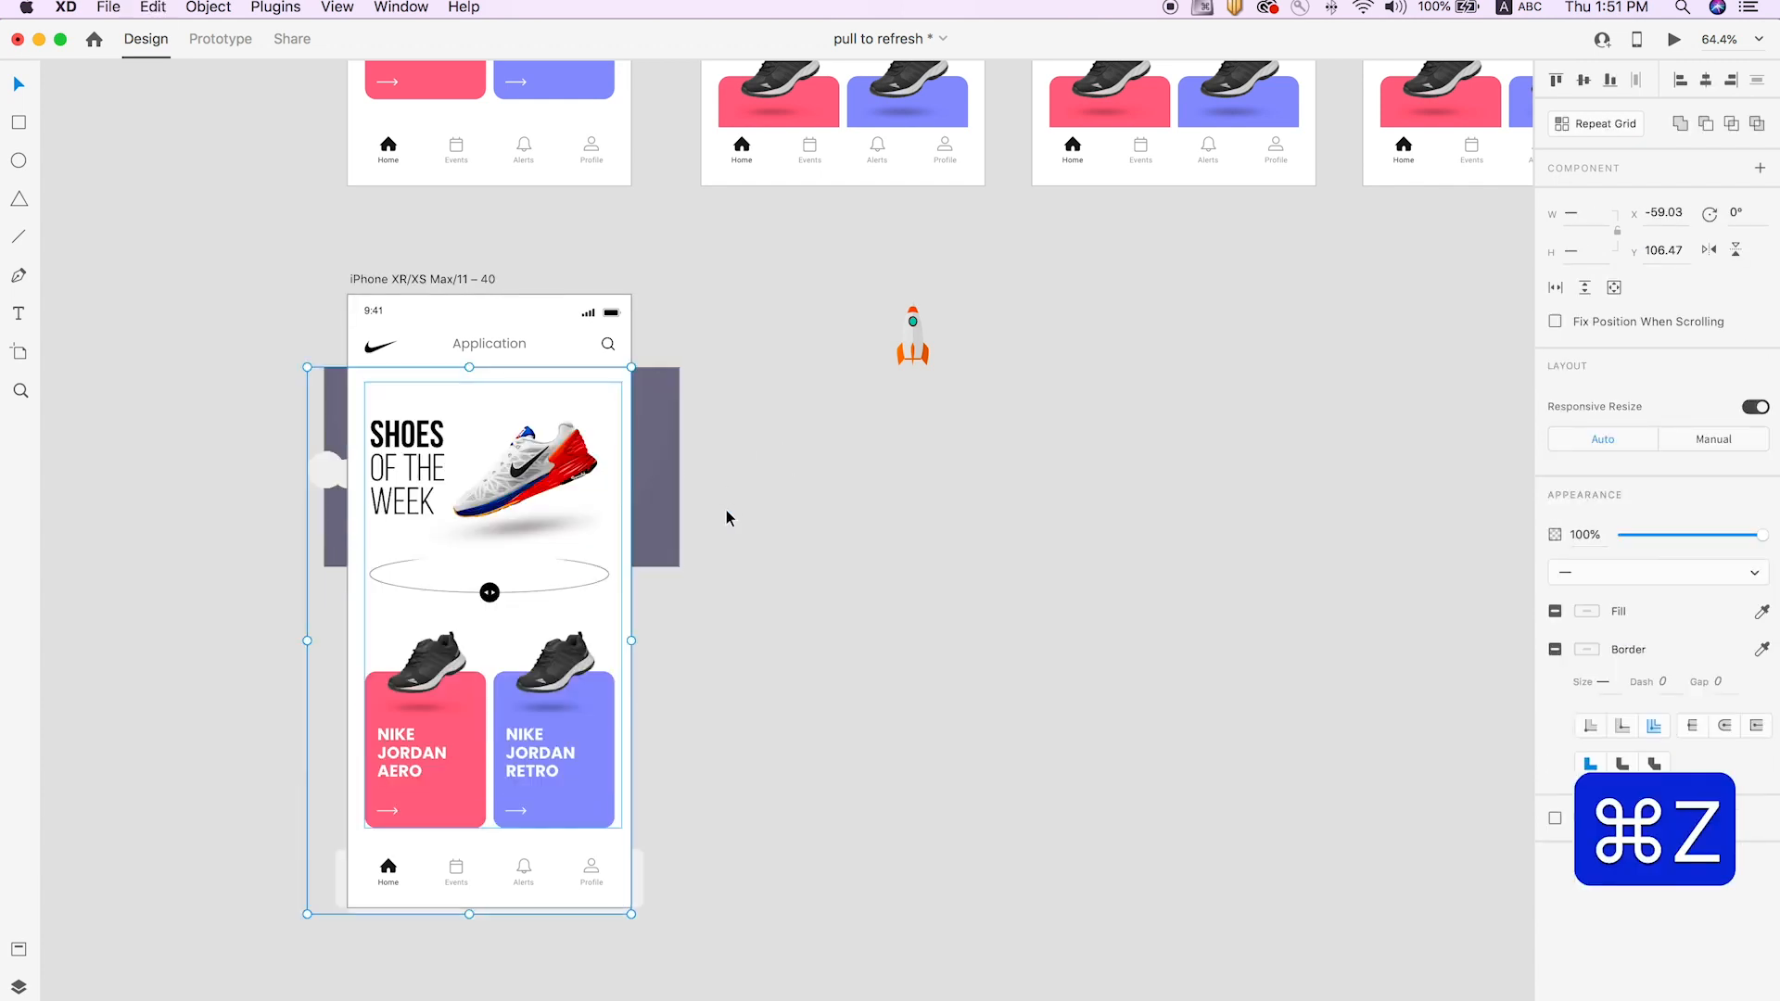
pyautogui.keyDown('shift'); pyautogui.click(353, 398); pyautogui.keyUp('shift')
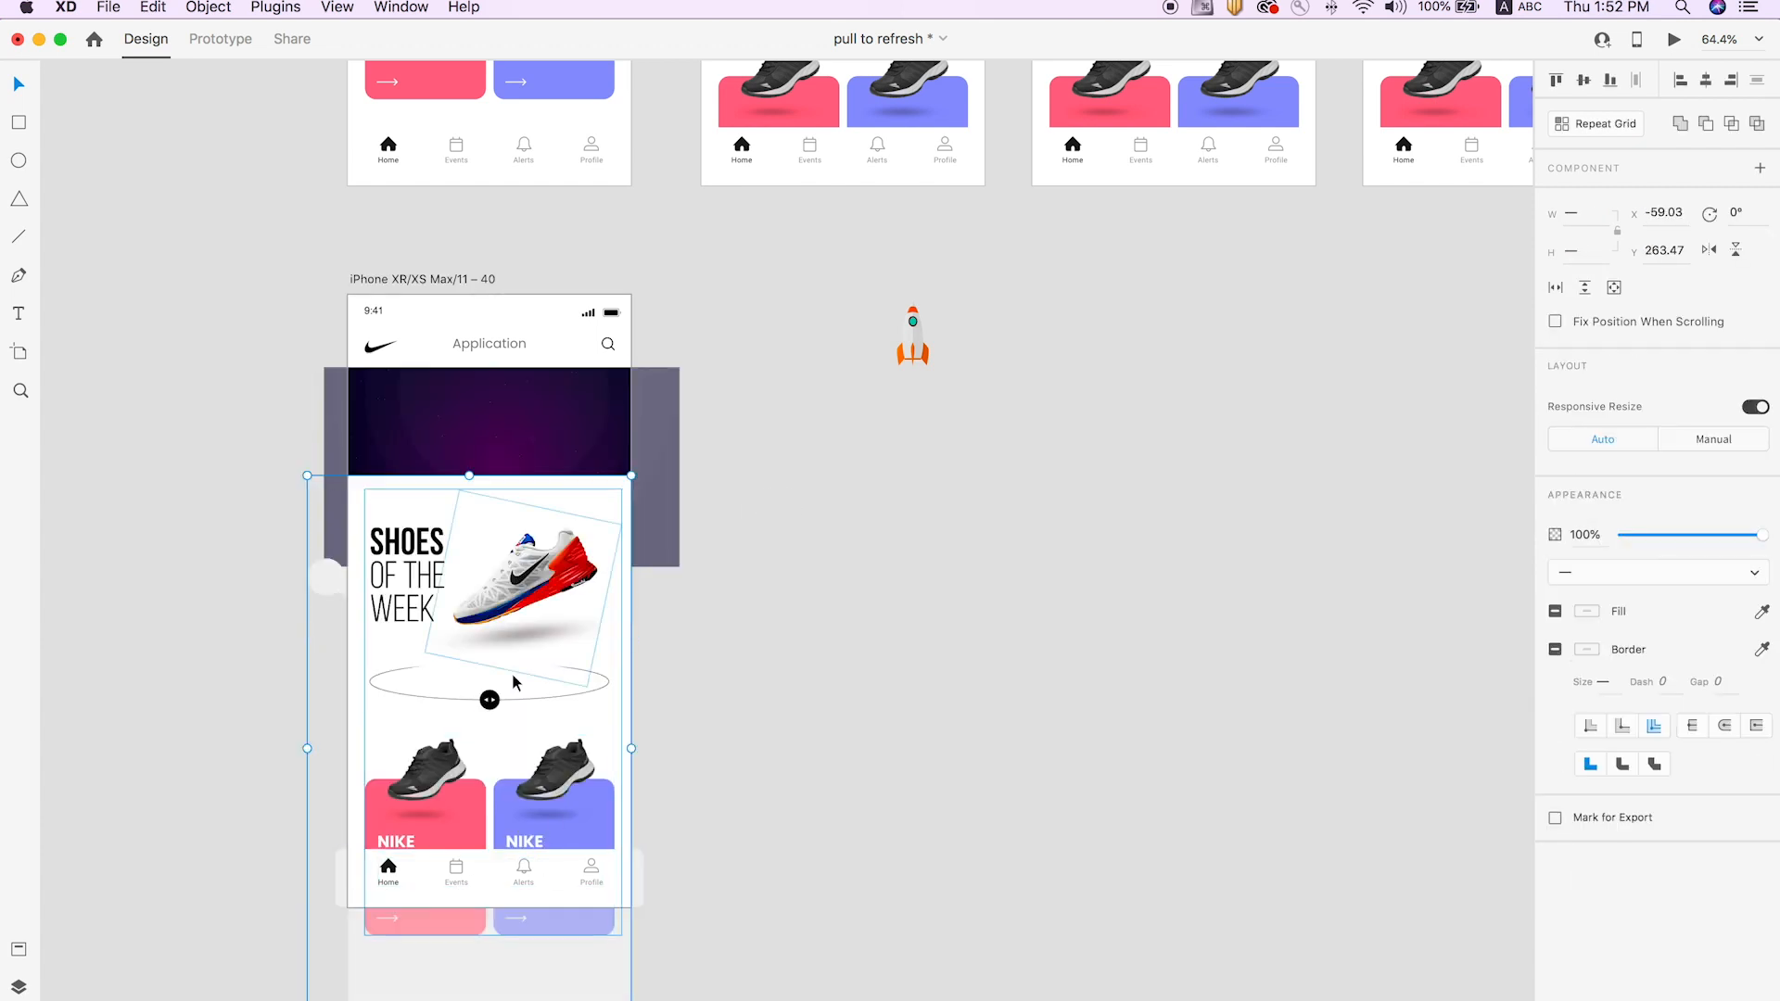
pyautogui.moveTo(514, 672); pyautogui.dragTo(521, 556)
pyautogui.press('super+z')
pyautogui.press('super+z')
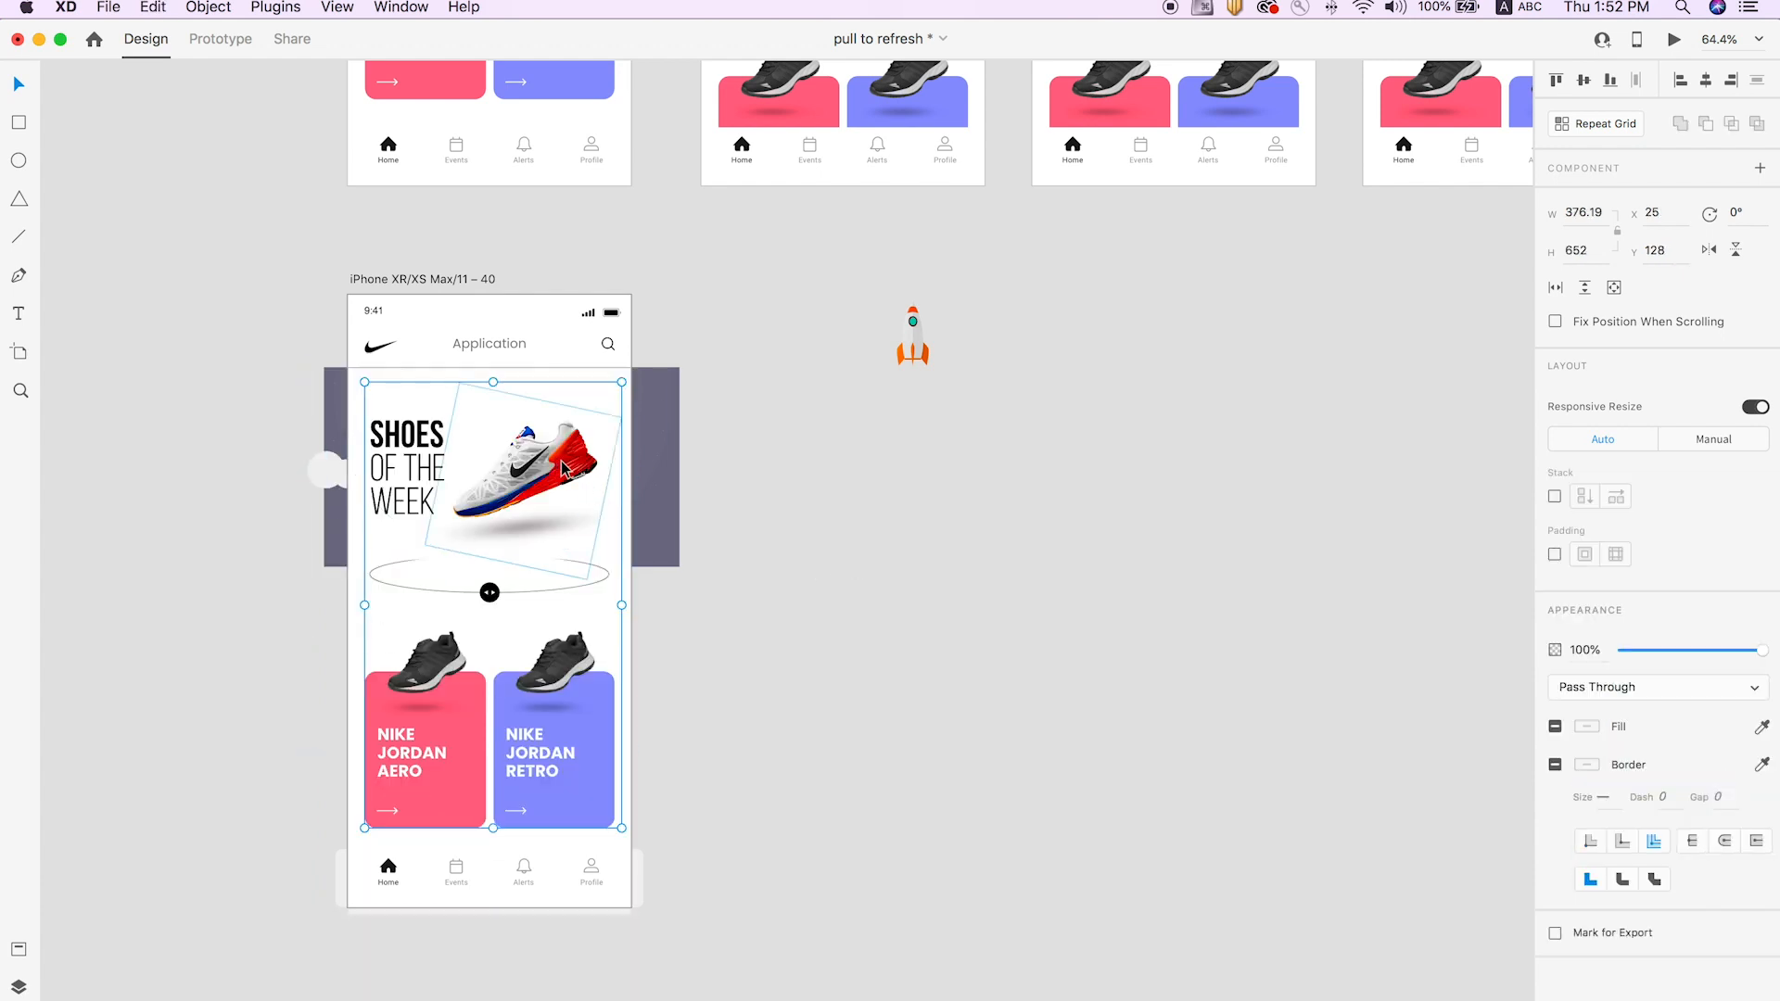
# Try pulling the white backing shape off the artboard's side, then undo that move.
pyautogui.click(708, 386)
pyautogui.moveTo(350, 376); pyautogui.dragTo(132, 355)
pyautogui.press('super+z')
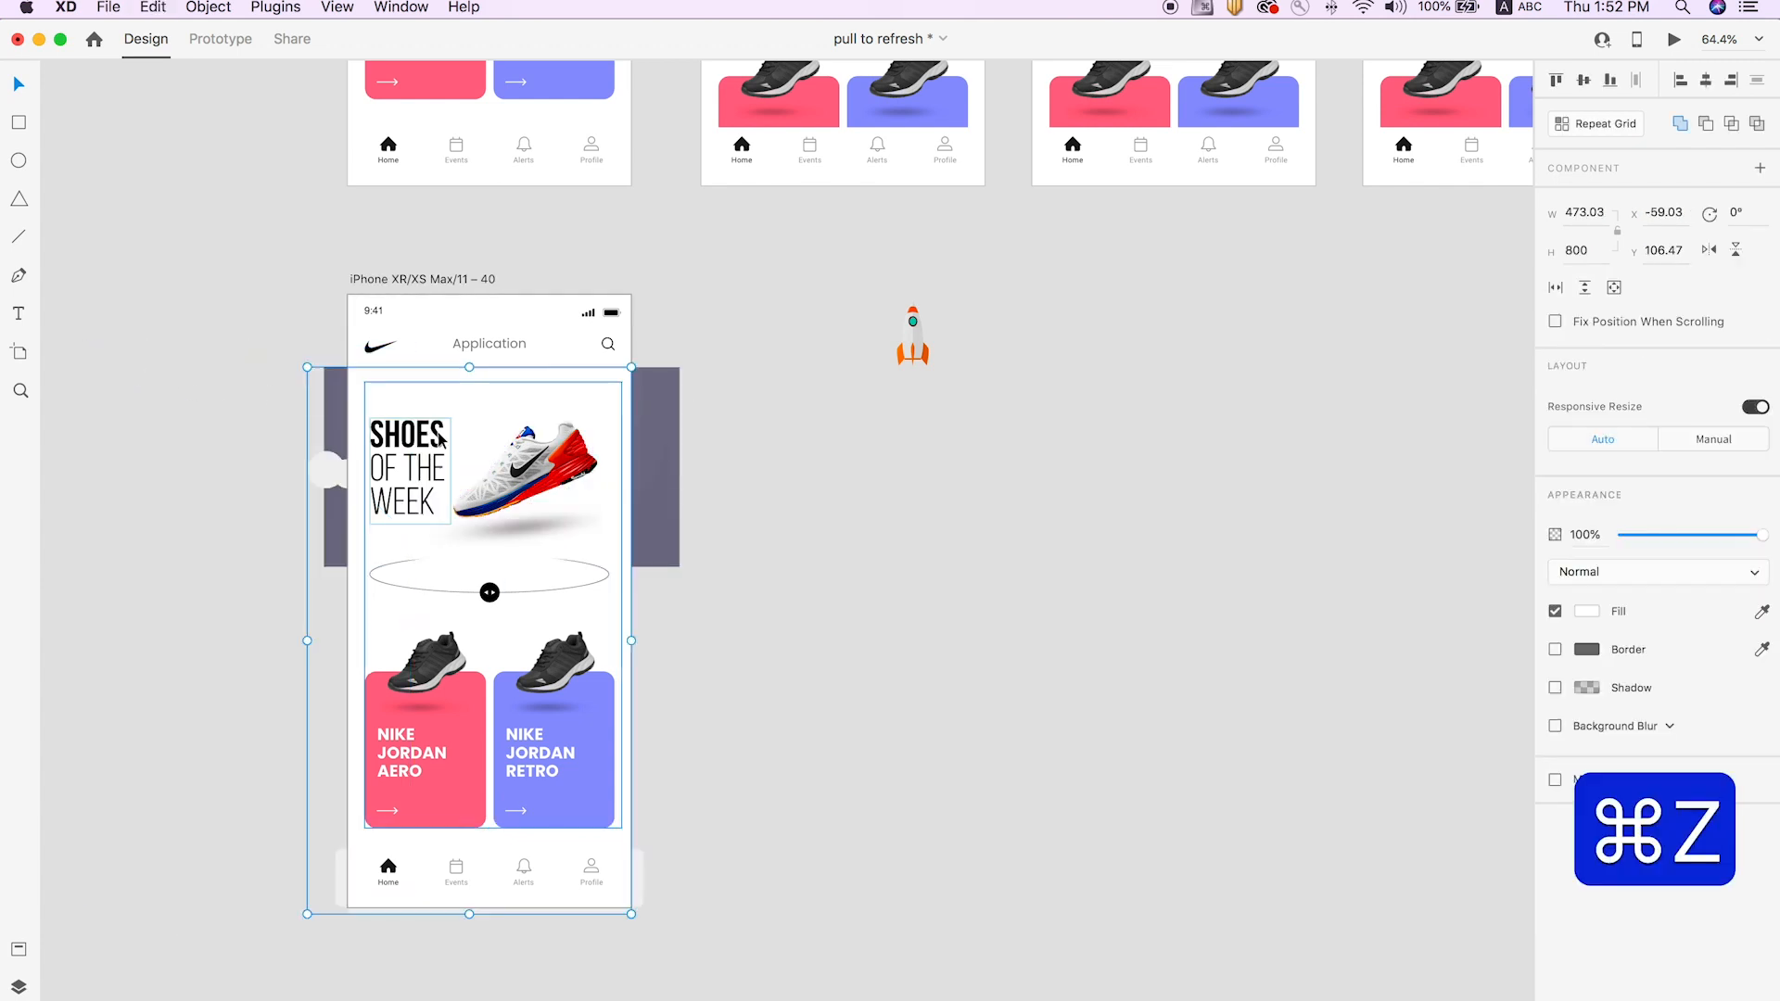
# Move the white backing shape with the round side bump from the artboard onto the canvas below the rocket.
pyautogui.scroll(3, 775, 422)
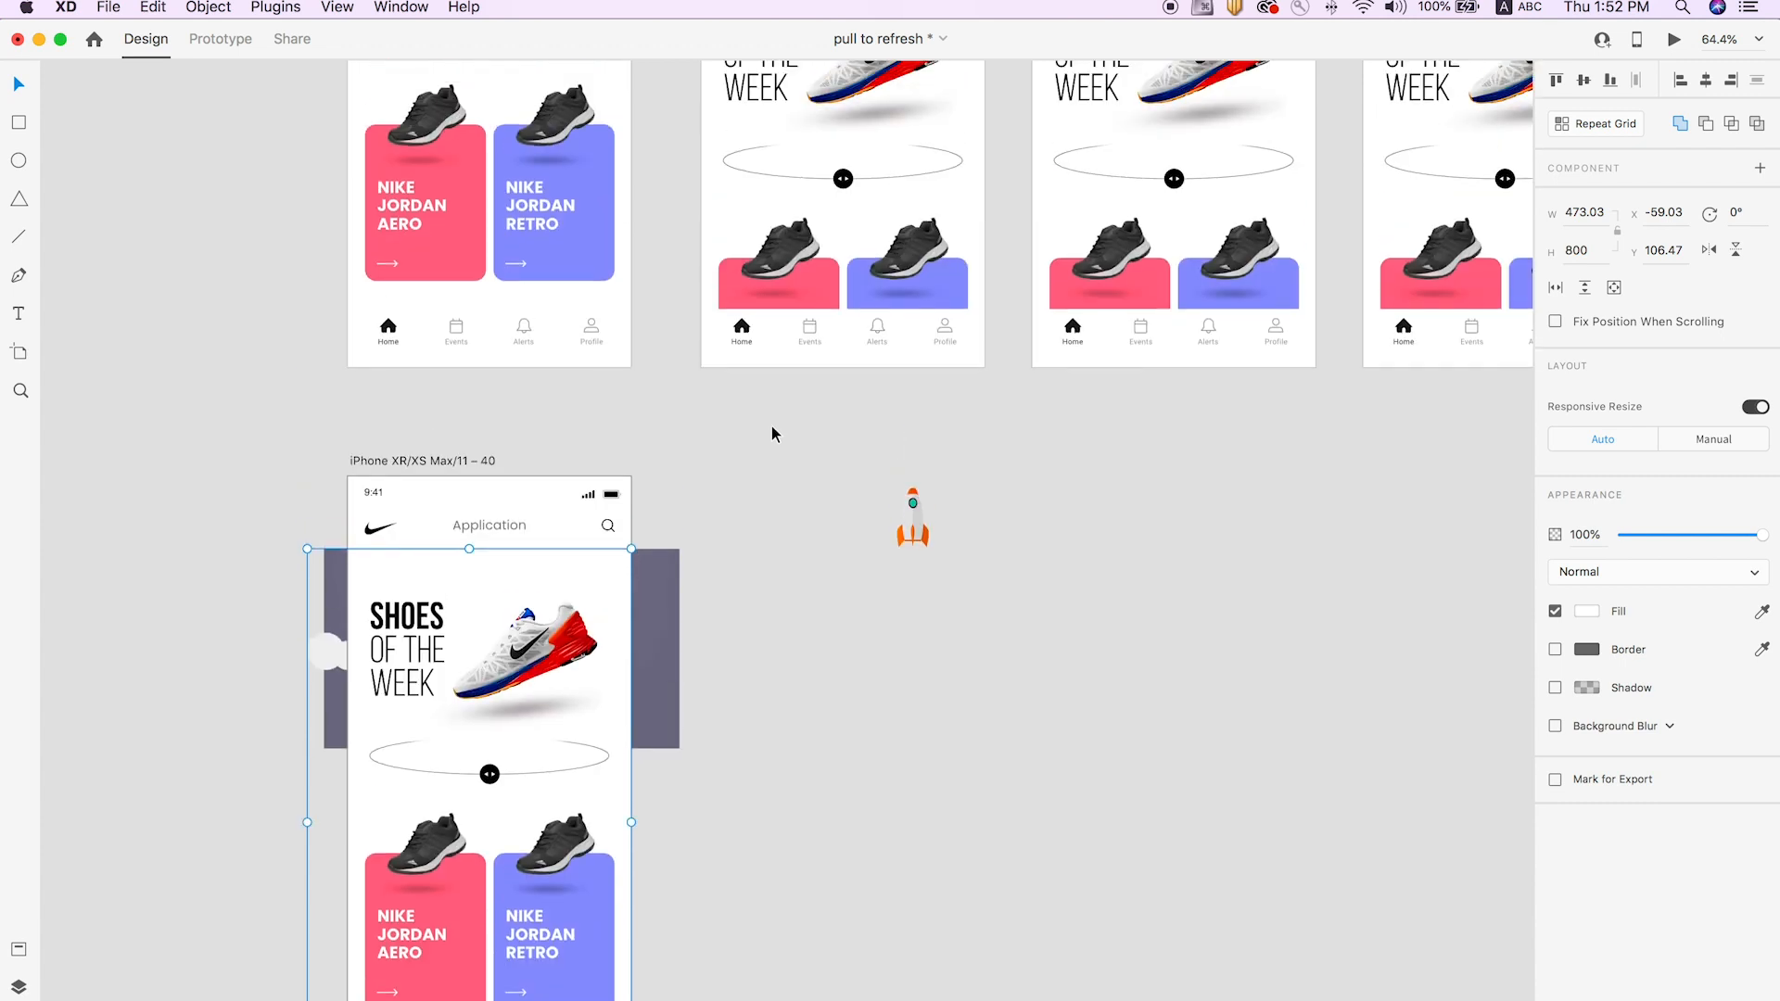
pyautogui.moveTo(584, 556); pyautogui.dragTo(1042, 598)
pyautogui.press('space')
pyautogui.moveTo(976, 691); pyautogui.dragTo(830, 653)
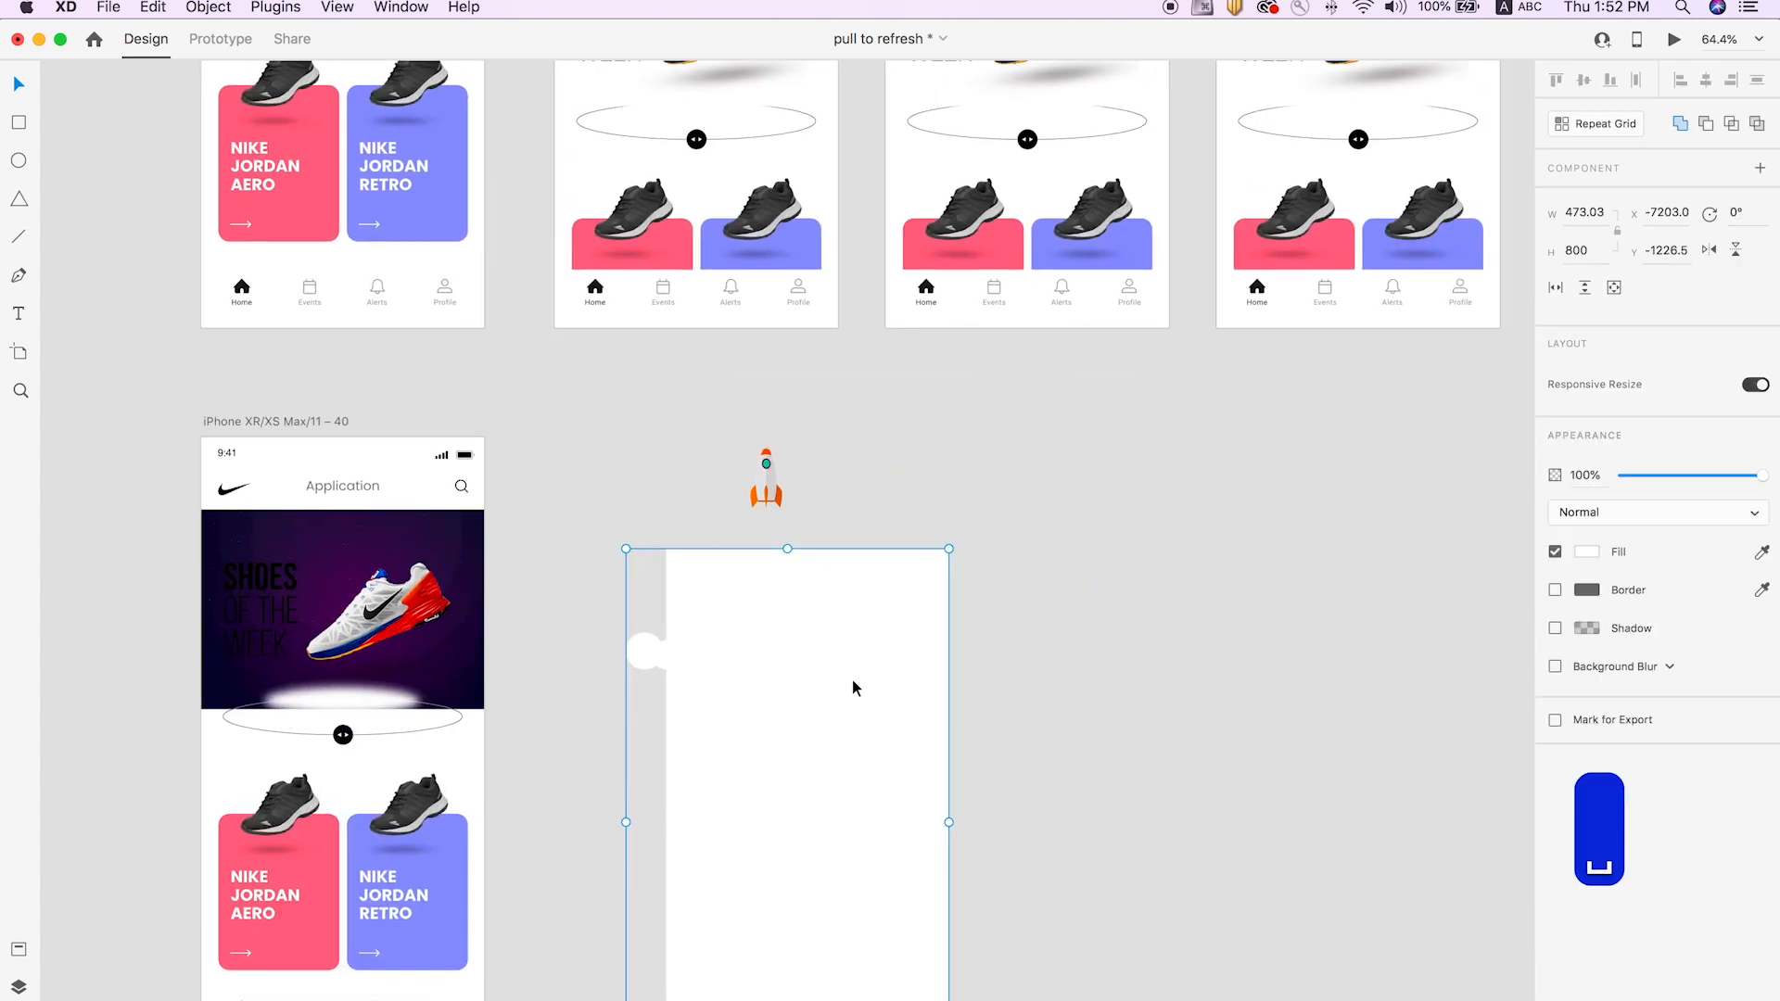
pyautogui.click(1197, 590)
# Ungroup the white shape on the canvas and move its cloud piece up so it rises above the rectangle.
pyautogui.scroll(4, 908, 377)
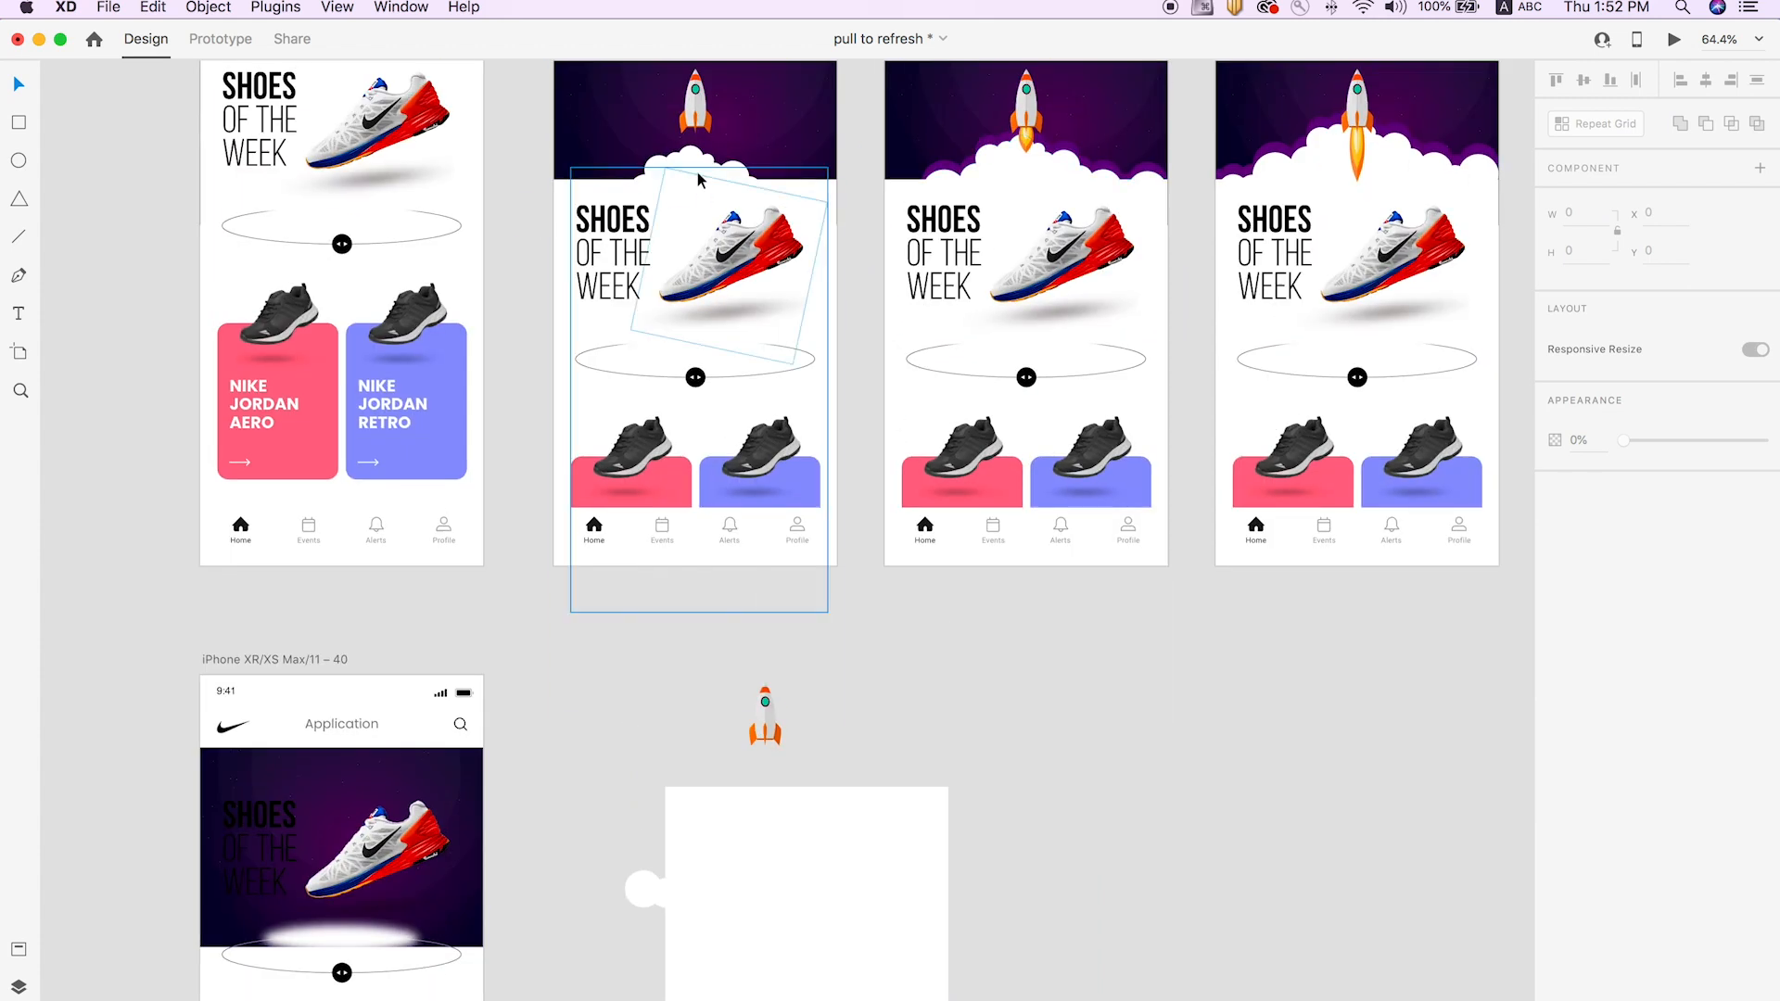
pyautogui.click(877, 895)
pyautogui.click(876, 814)
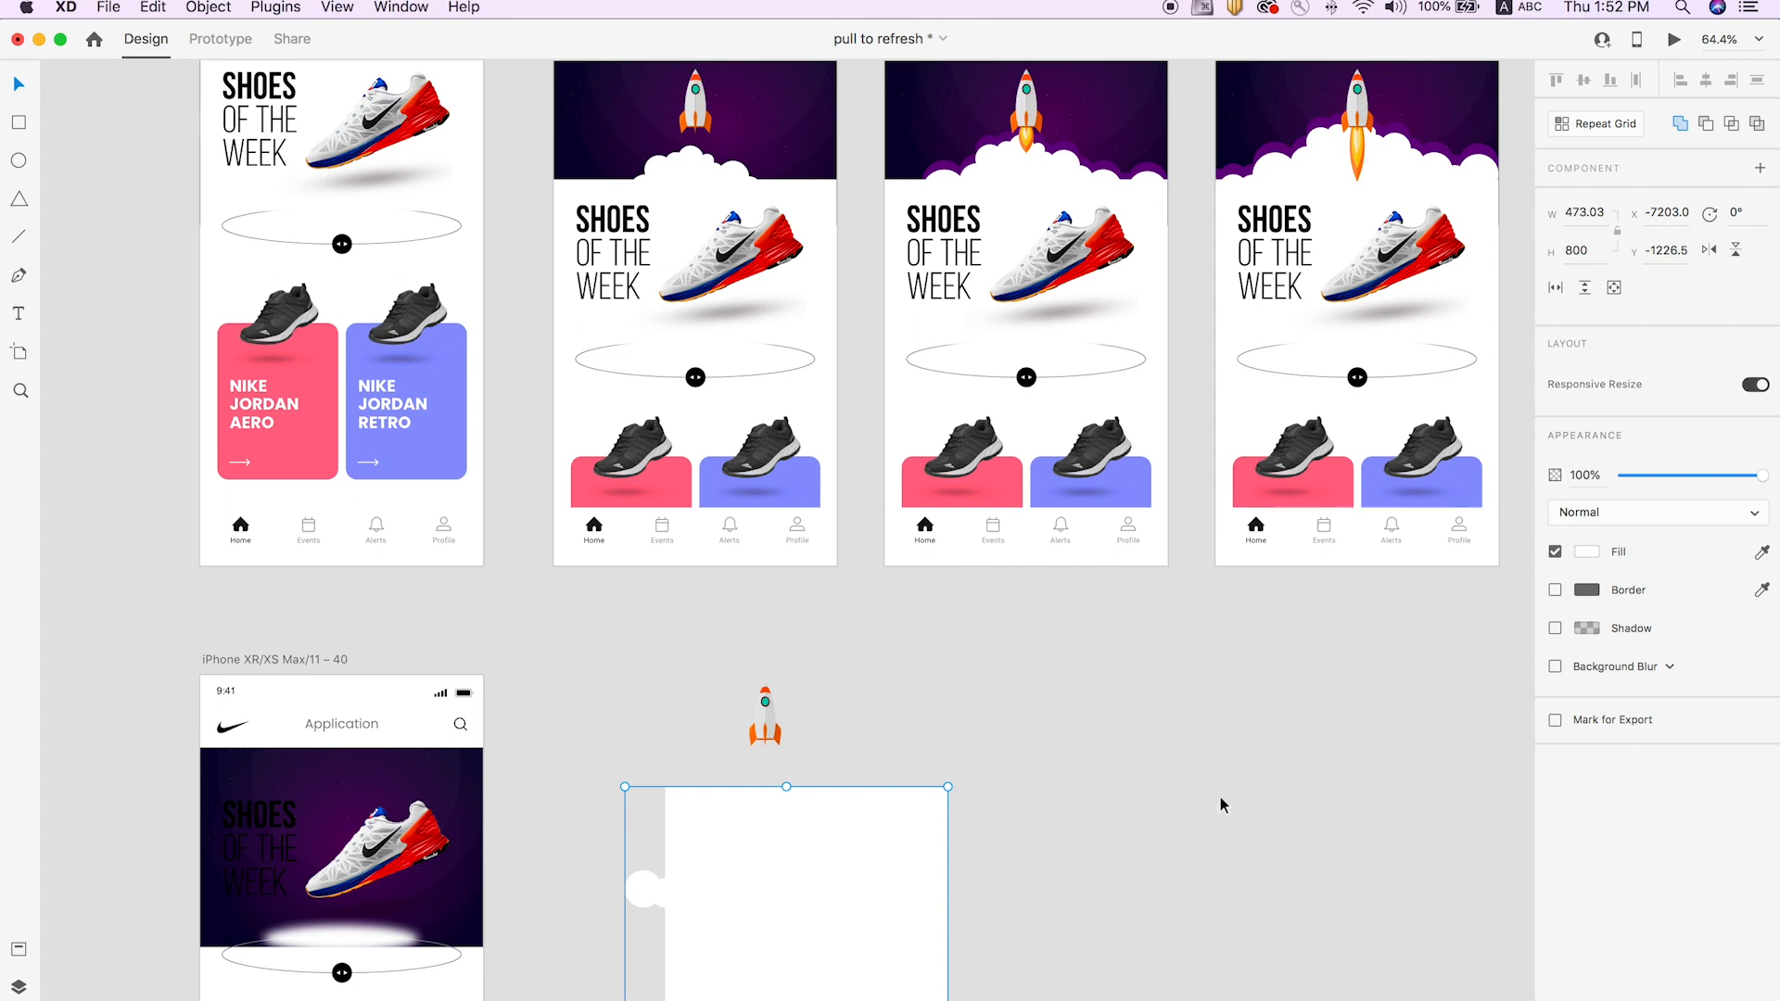
pyautogui.rightClick(891, 855)
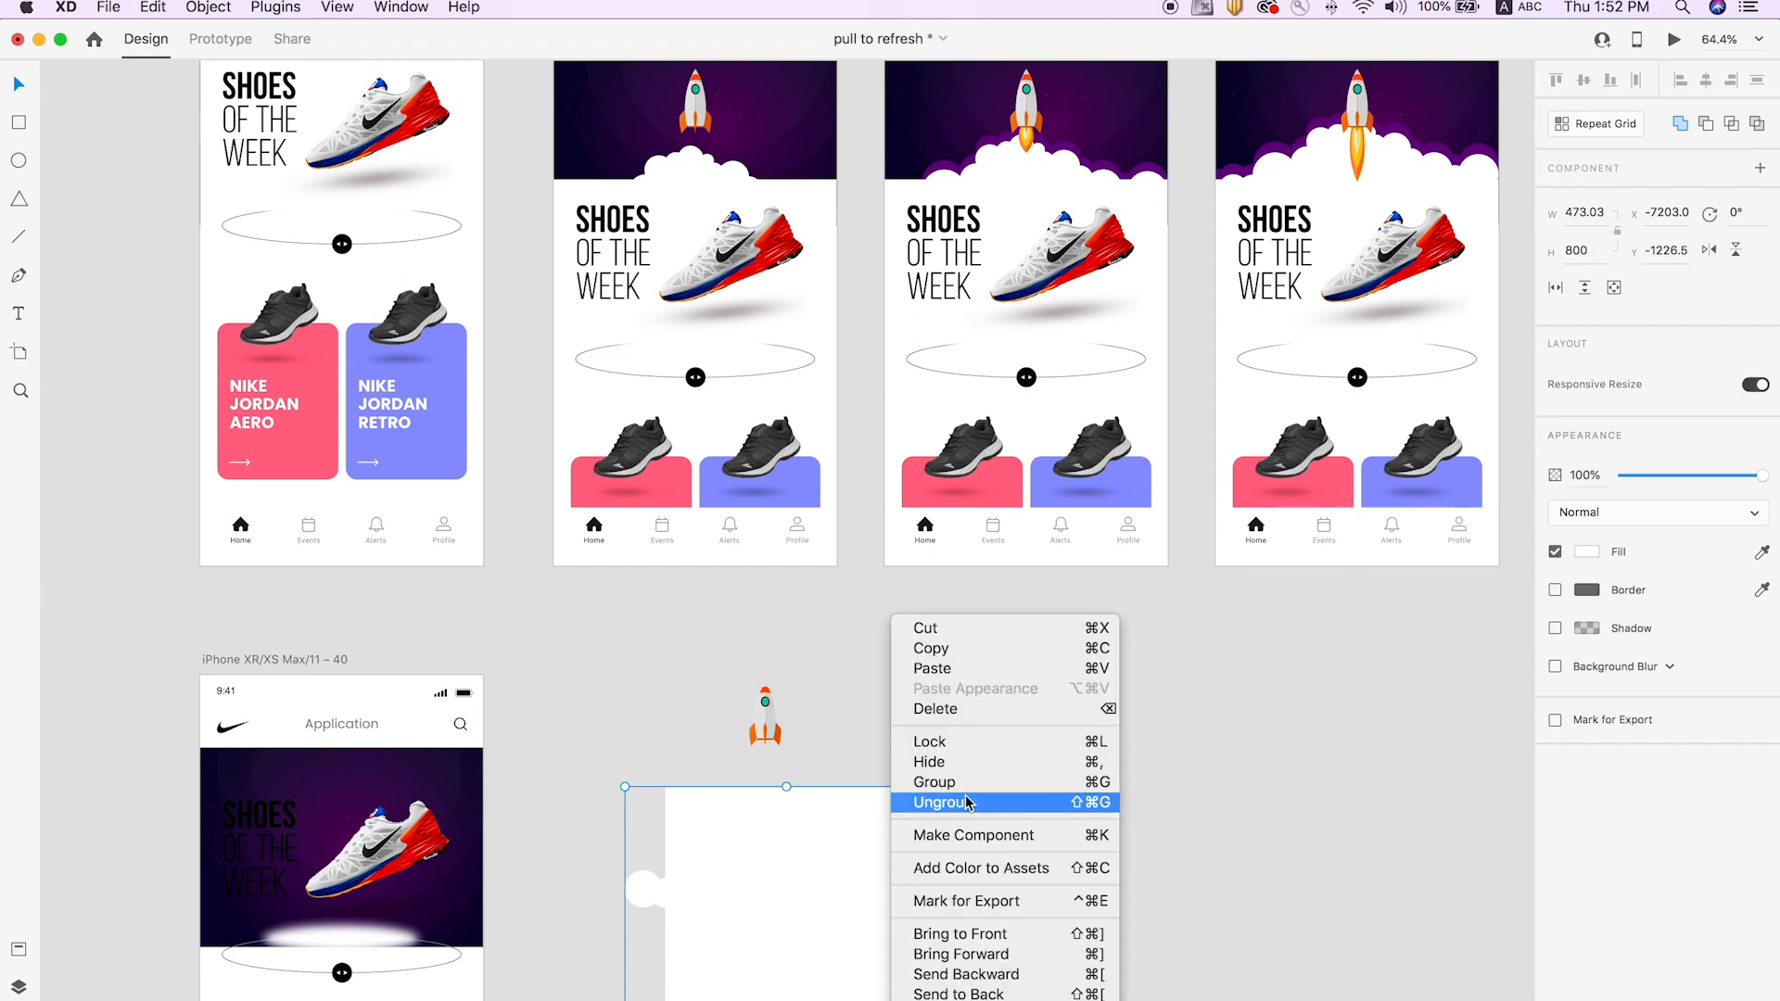
pyautogui.click(960, 799)
pyautogui.click(1121, 771)
pyautogui.moveTo(665, 882); pyautogui.dragTo(965, 782)
pyautogui.press('super+z')
pyautogui.click(872, 707)
pyautogui.moveTo(837, 779); pyautogui.dragTo(837, 816)
pyautogui.press('super+z')
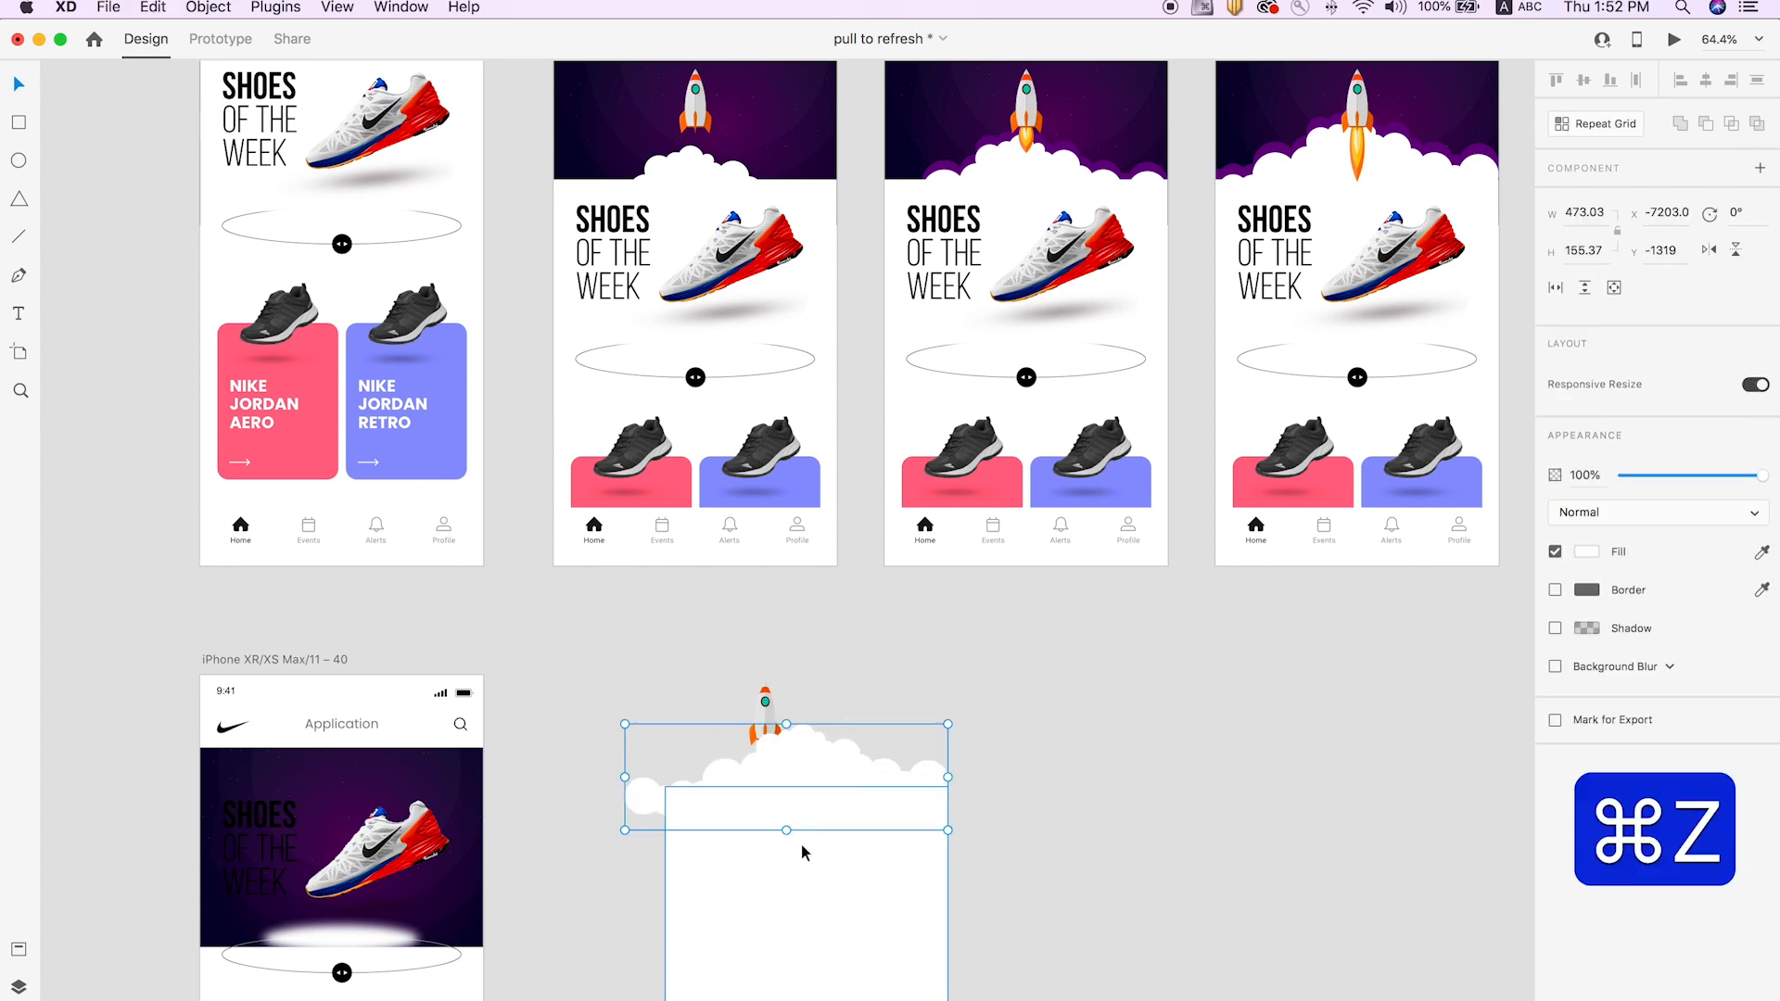
# Combine the cloud piece and the white rectangle into one shape with the Add boolean operation.
pyautogui.keyDown('shift'); pyautogui.click(934, 820); pyautogui.keyUp('shift')
pyautogui.click(1677, 130)
pyautogui.click(784, 762)
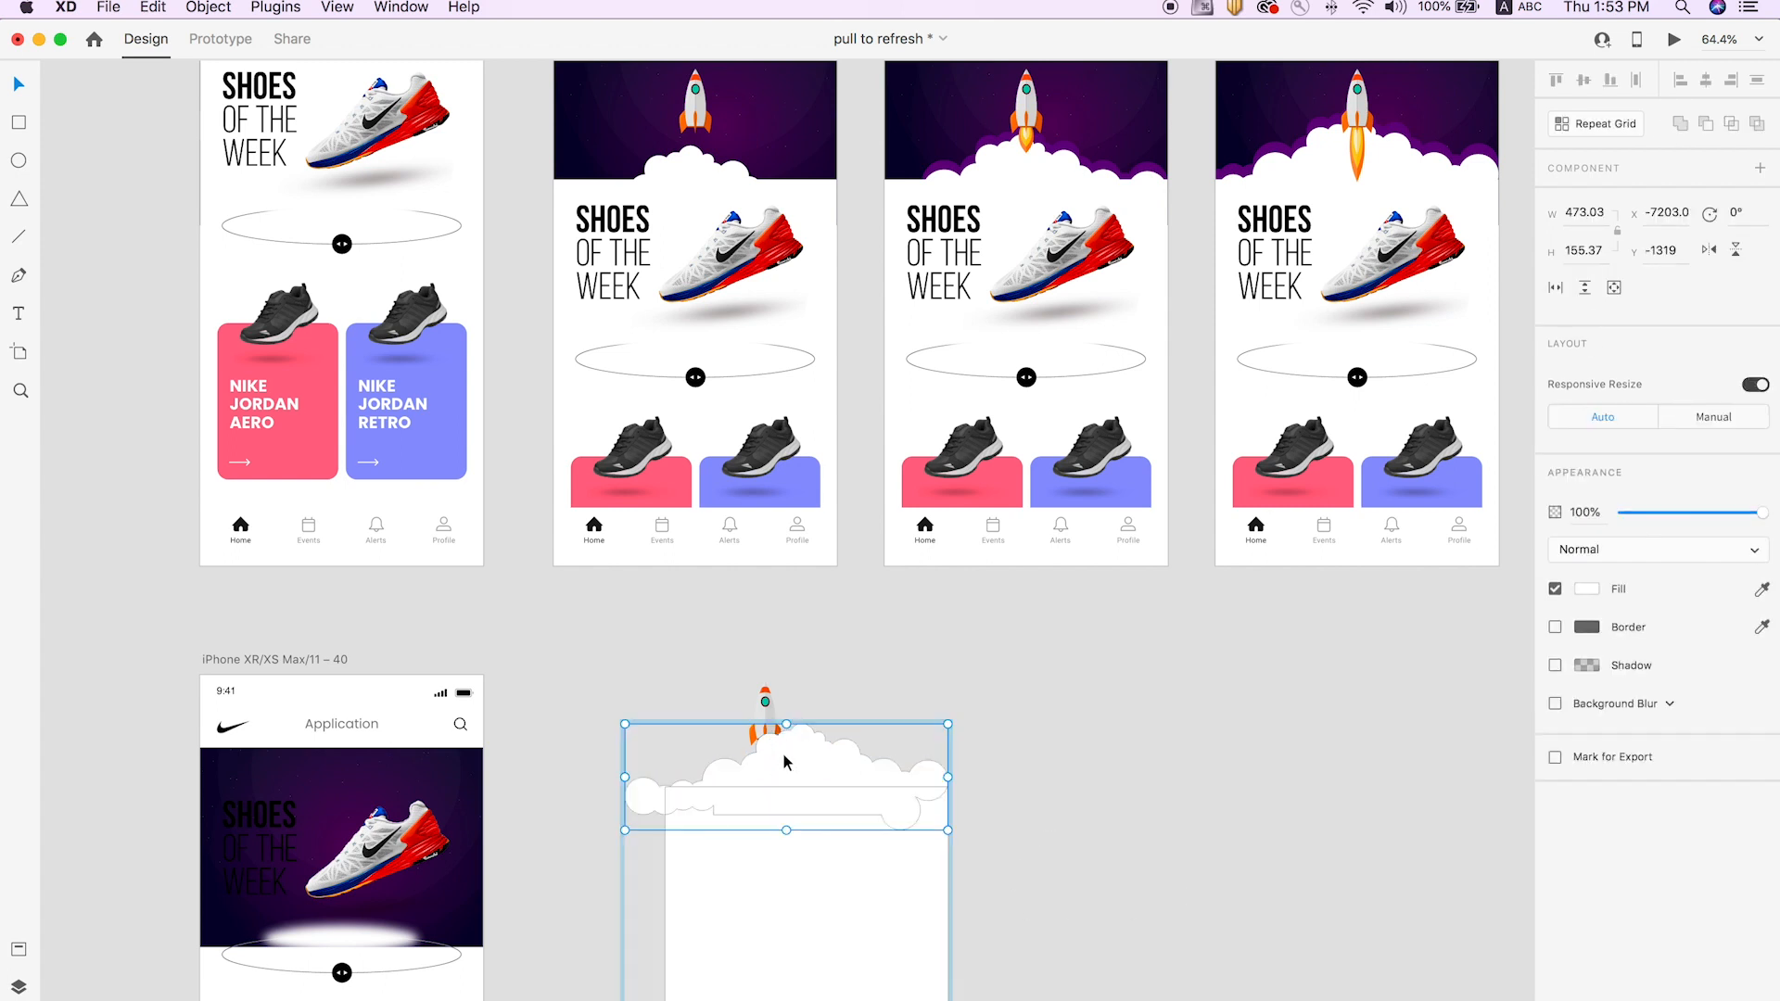
# Place the combined white shape on the iPhone XR/XS Max/11 – 40 artboard at X -29.03, Y 105.47.
pyautogui.moveTo(807, 762); pyautogui.dragTo(405, 837)
pyautogui.press('super+alt+u')
pyautogui.press('space')
pyautogui.moveTo(769, 852); pyautogui.dragTo(933, 788)
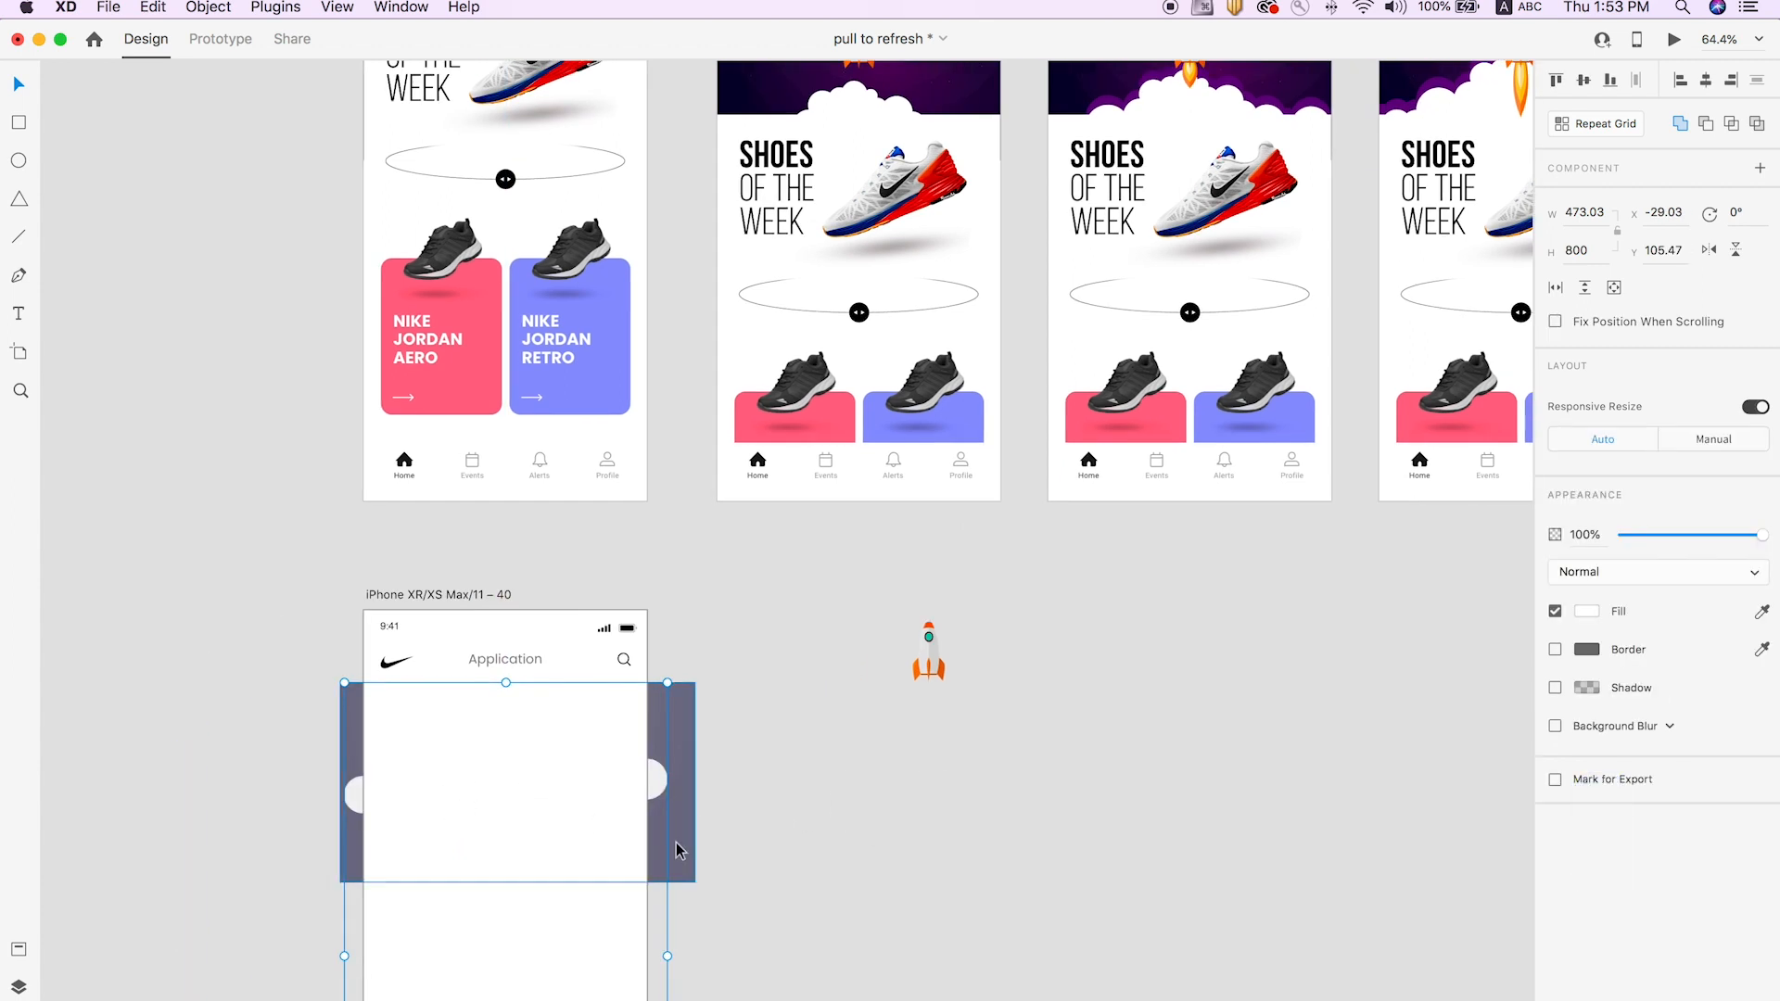
# Send the white shape to the back and bring it forward one level, between the purple background and the shoe content.
pyautogui.scroll(-5, 679, 840)
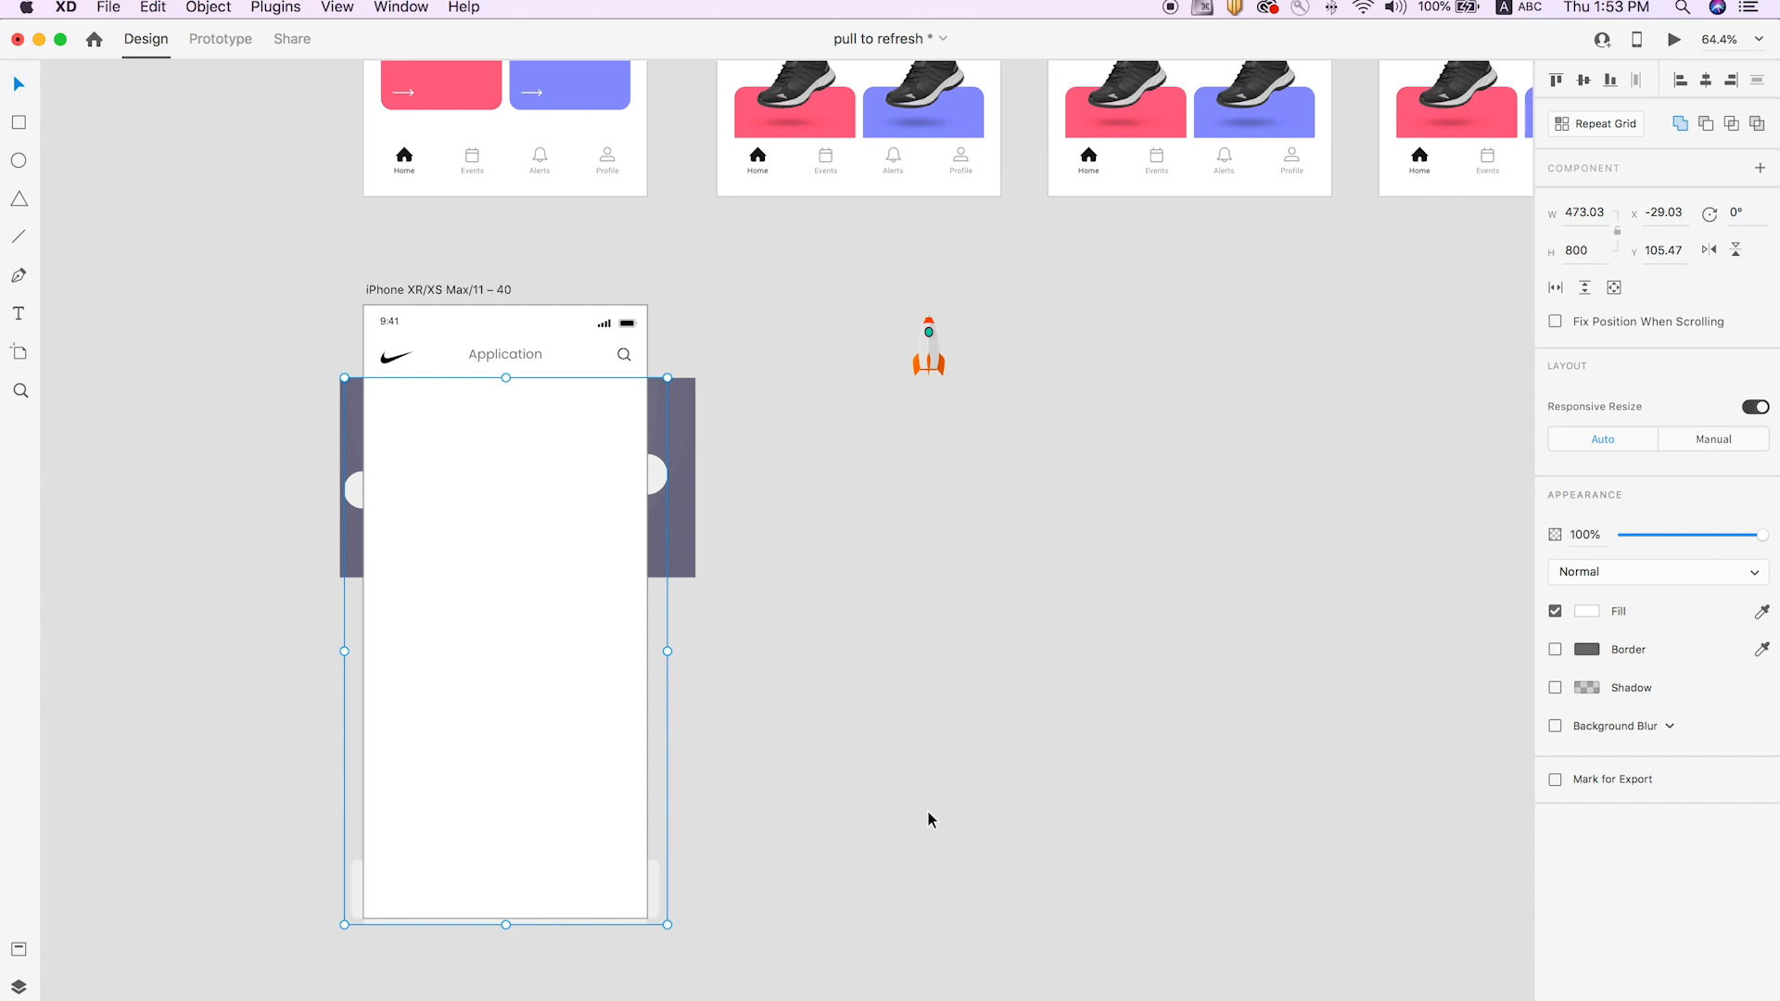
pyautogui.press('shift+super+bracketleft')
pyautogui.press('super+bracketright')
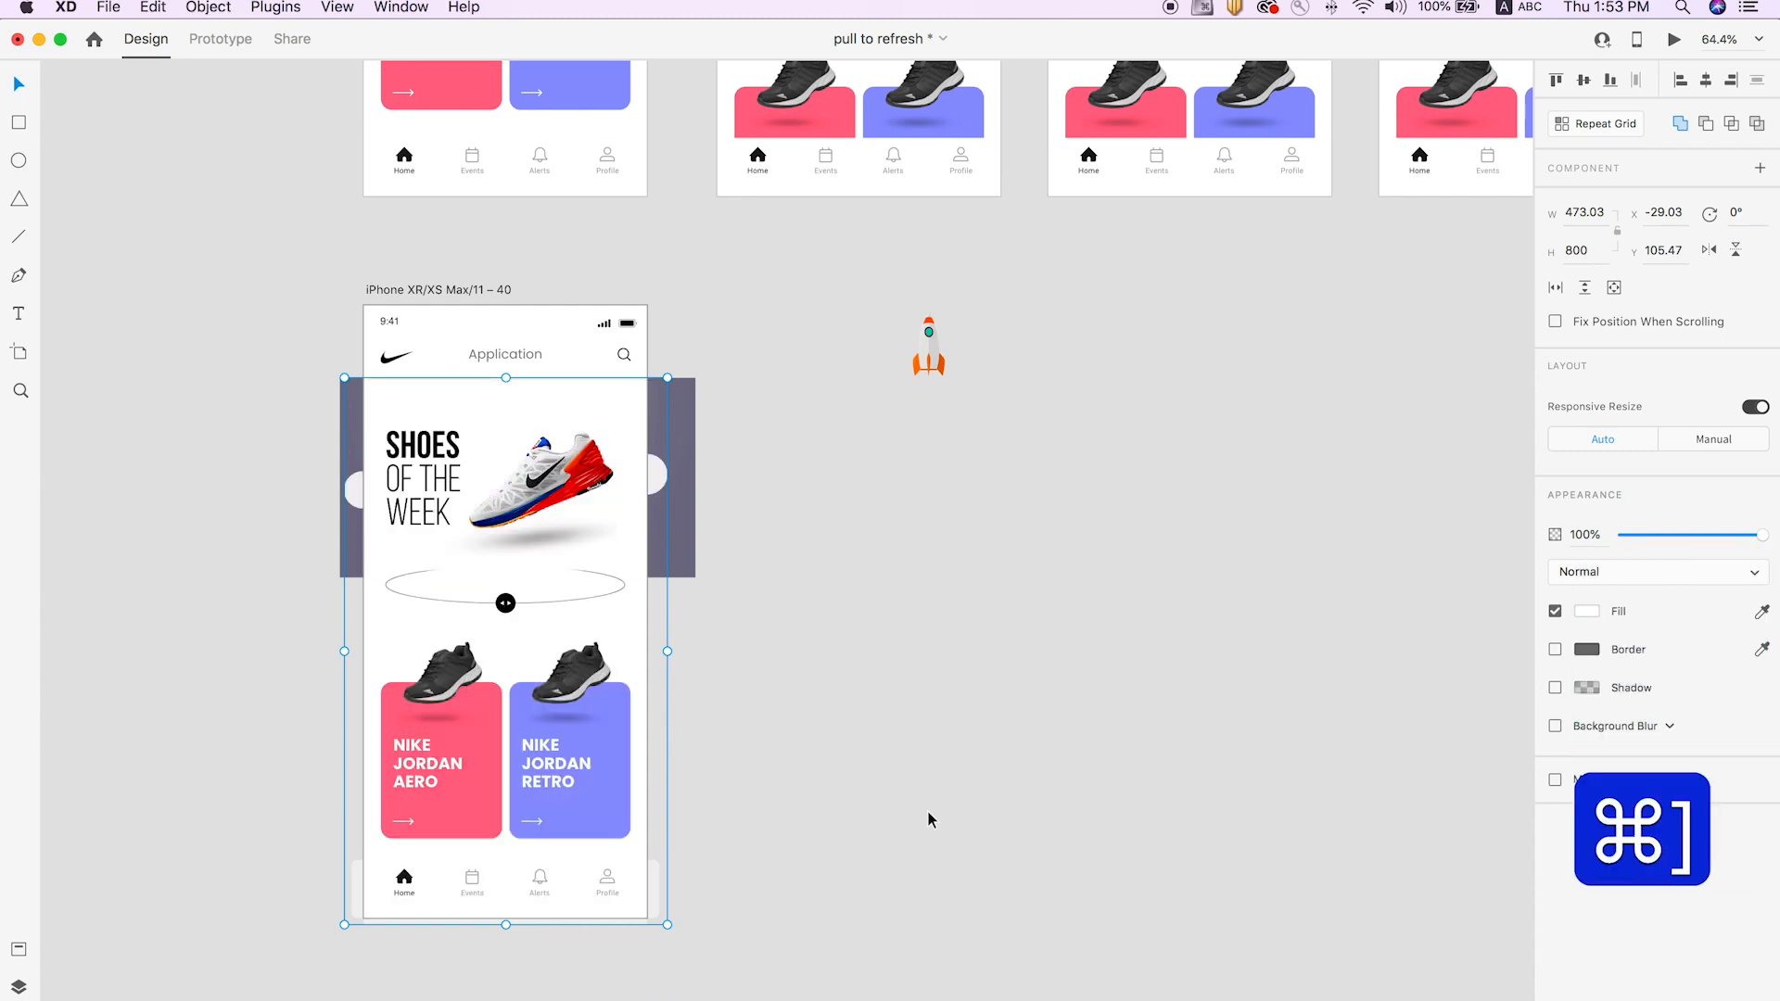
pyautogui.click(928, 812)
# Try pulling the shoe content and the white shape sideways off the artboard, undoing the moves.
pyautogui.moveTo(484, 471); pyautogui.dragTo(605, 480)
pyautogui.press('super+z')
pyautogui.keyDown('shift'); pyautogui.click(379, 432); pyautogui.keyUp('shift')
pyautogui.moveTo(414, 460); pyautogui.dragTo(531, 463)
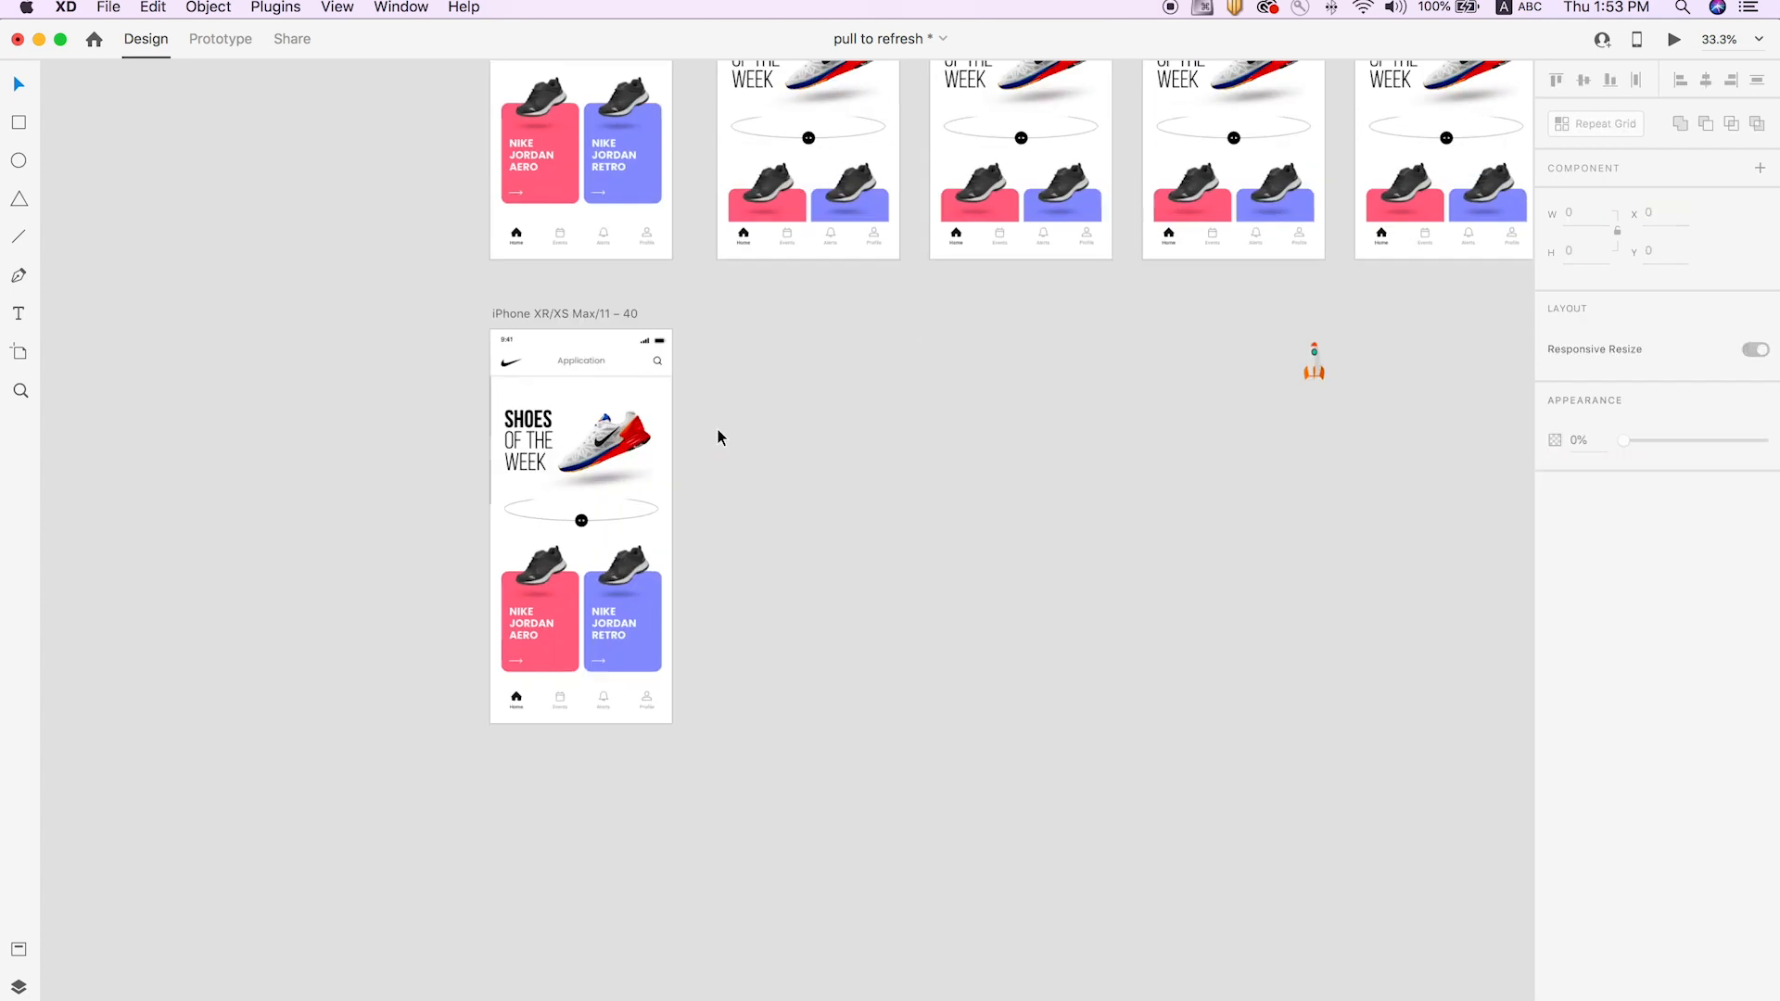
# Duplicate the iPhone XR/XS Max/11 – 40 artboard.
pyautogui.scroll(4, 717, 430)
pyautogui.click(465, 274)
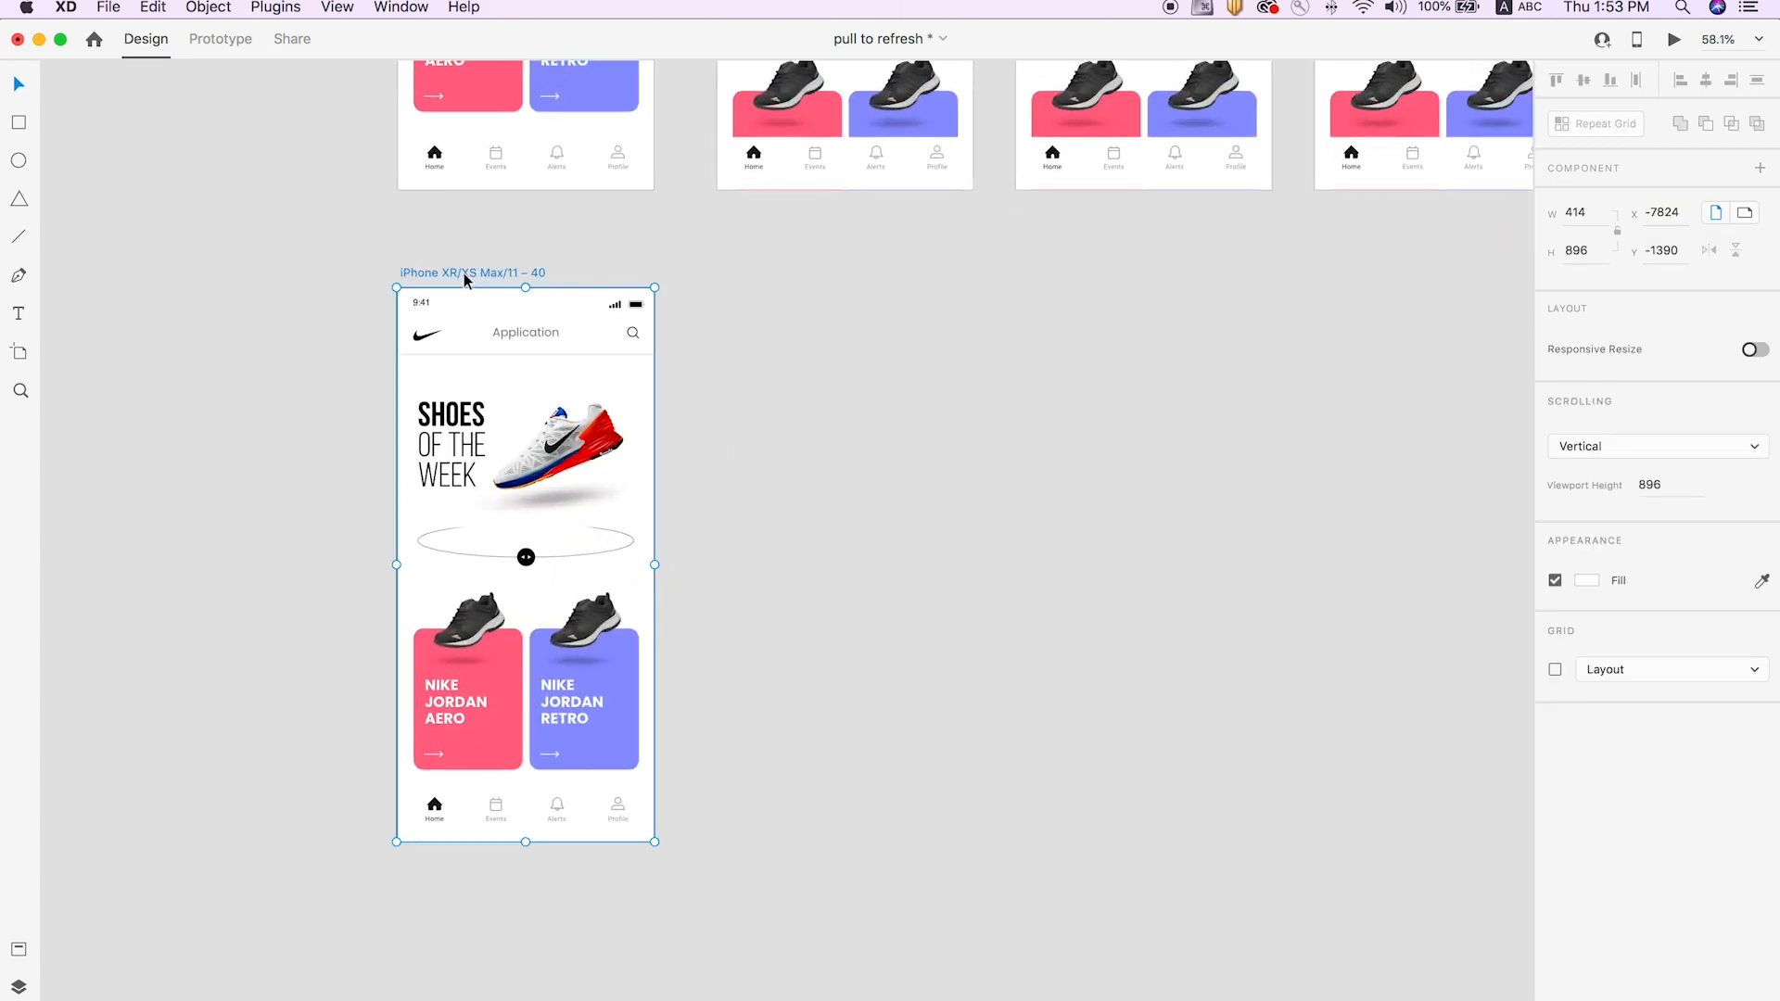
pyautogui.press('super+d')
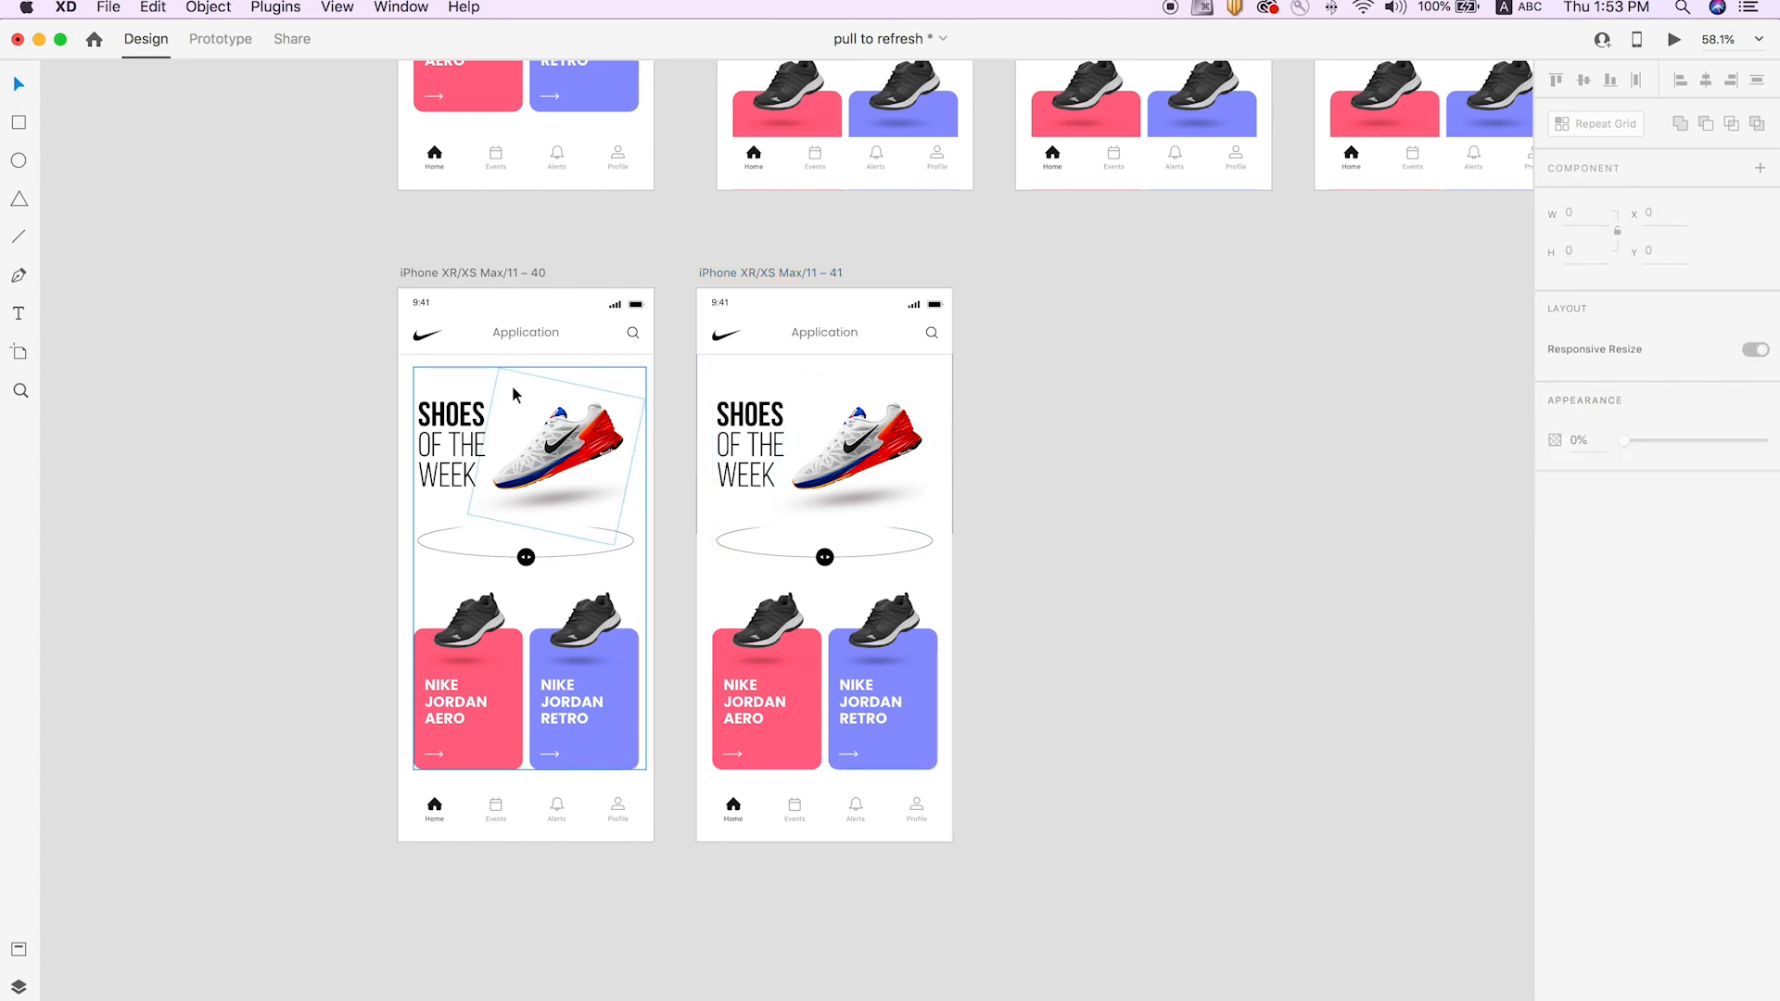
# On the duplicated artboard, move the shoe content and white shape down together, placing the selection at Y 319.47 to uncover the purple background.
pyautogui.click(864, 470)
pyautogui.doubleClick(837, 468)
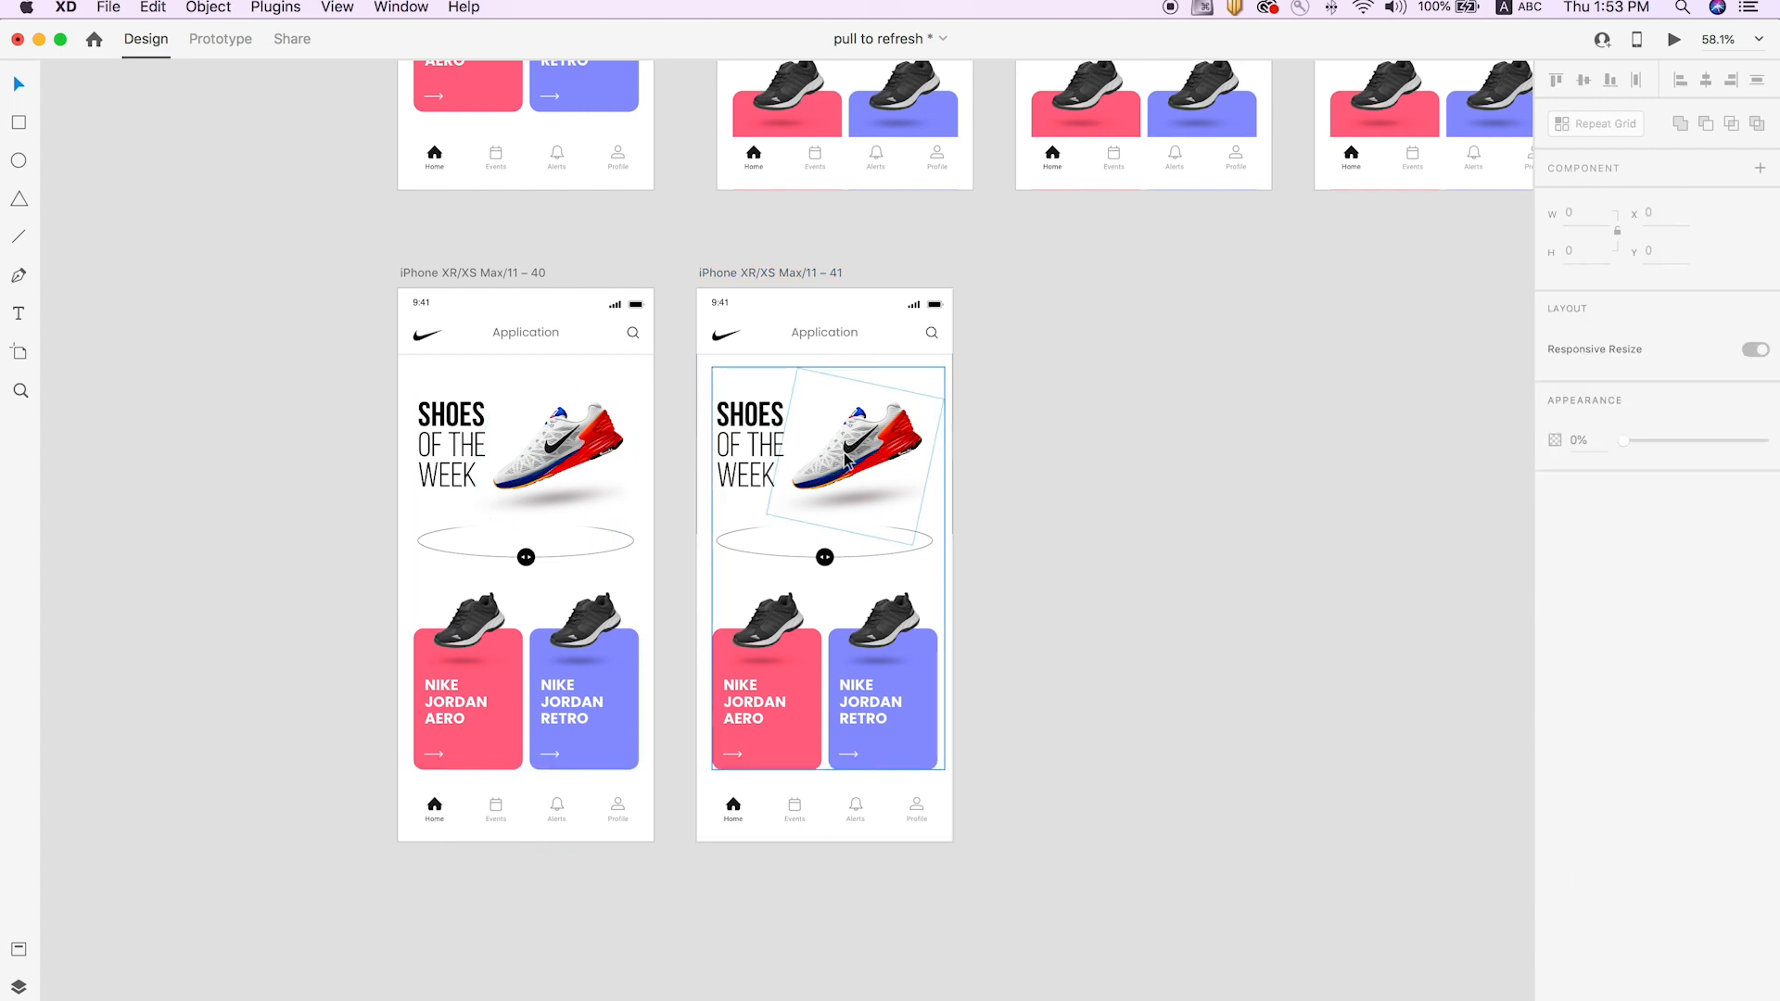
pyautogui.press('Escape')
pyautogui.keyDown('shift'); pyautogui.click(731, 362); pyautogui.keyUp('shift')
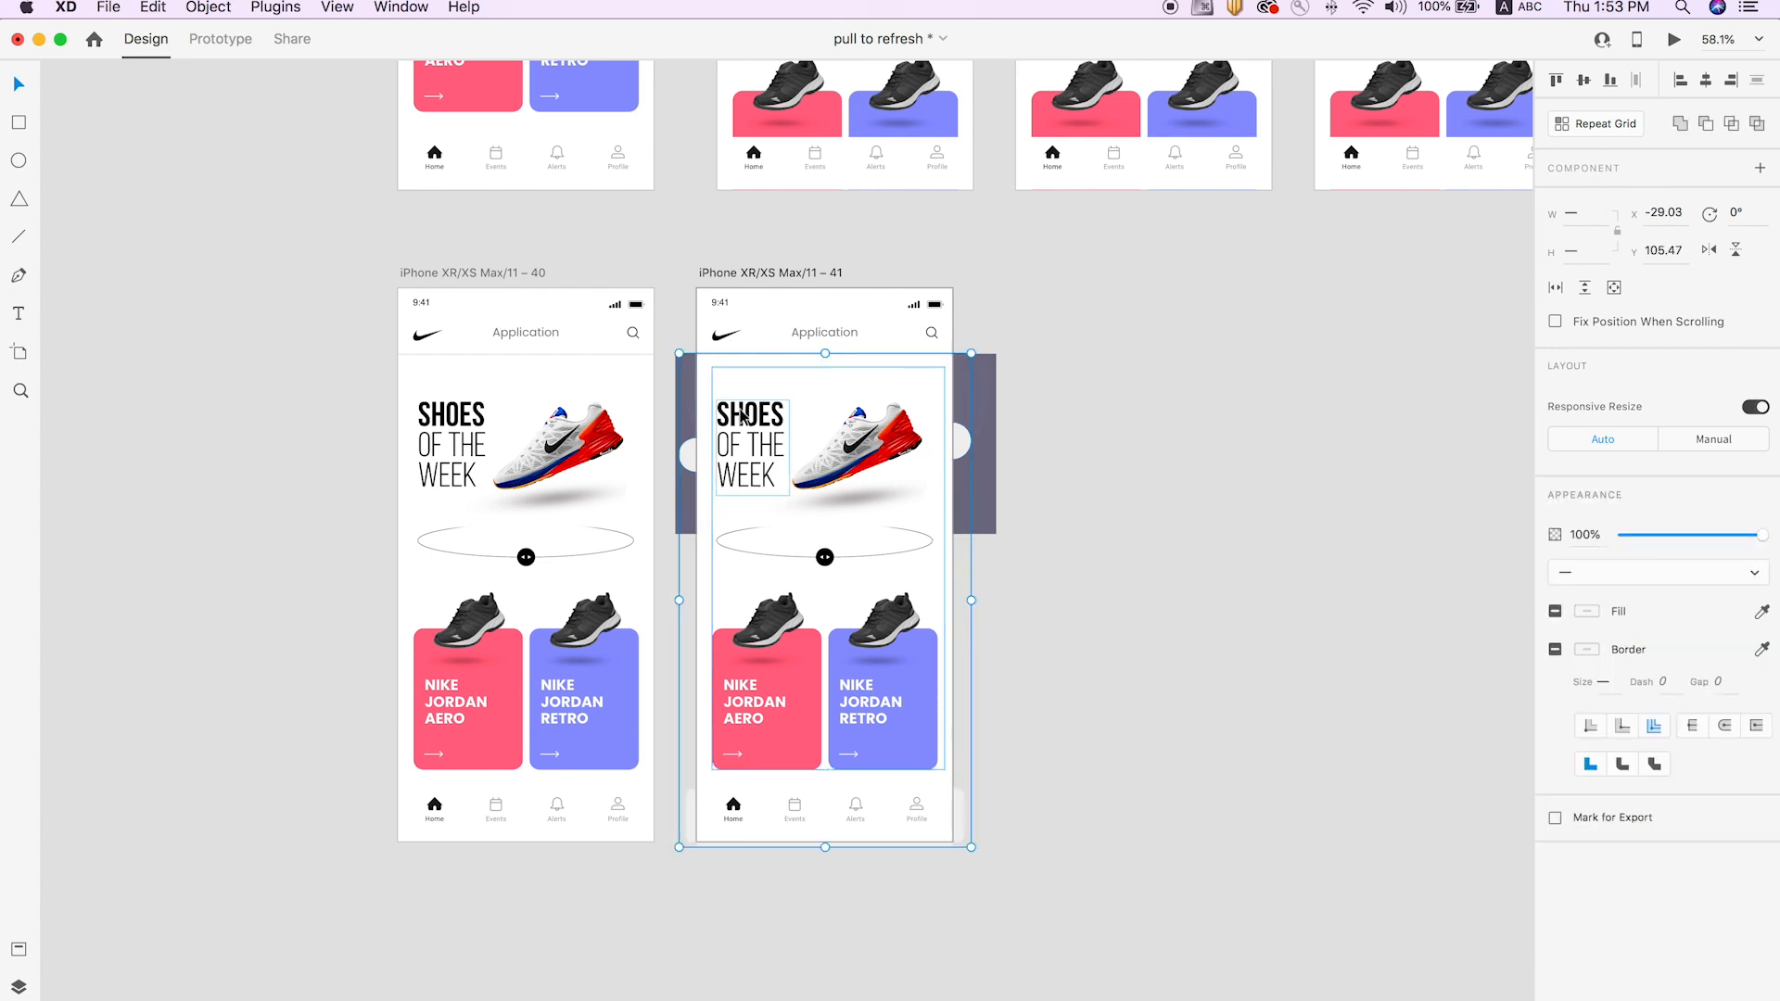
pyautogui.moveTo(748, 422); pyautogui.dragTo(749, 546)
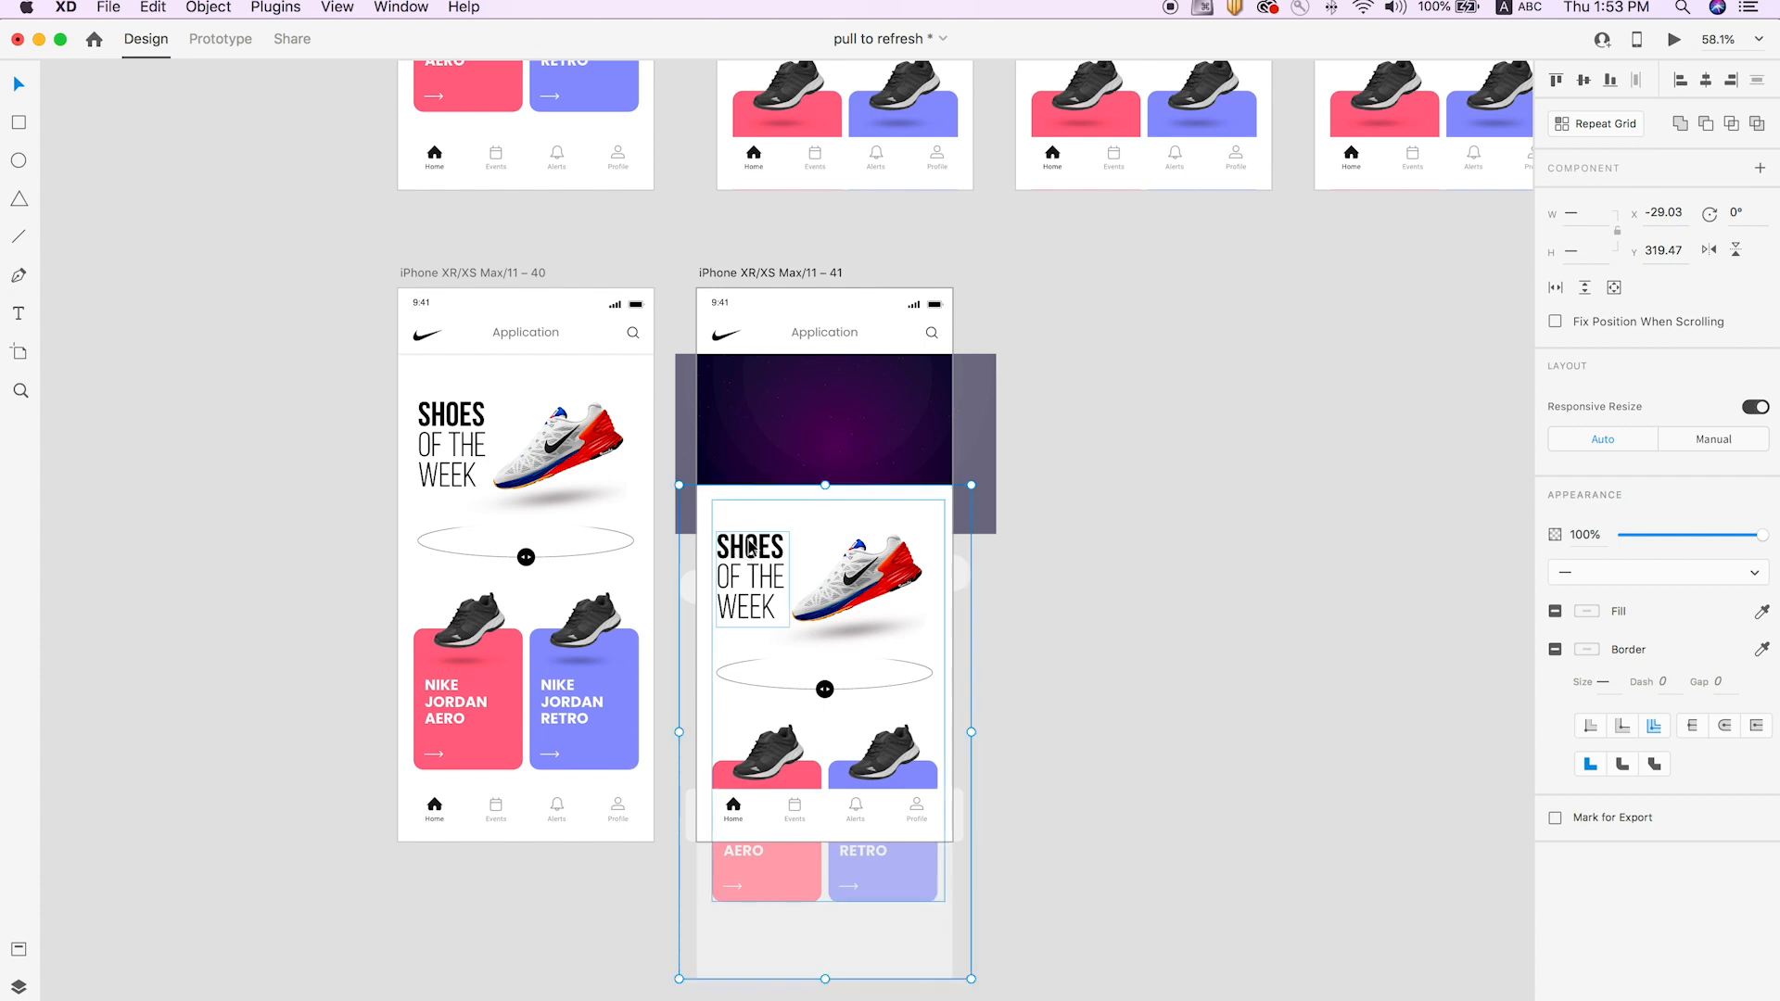
pyautogui.click(1076, 537)
# On the duplicated artboard, raise the cloud piece inside the white shape to Y 257, above the shoe content.
pyautogui.scroll(-3, 1076, 538)
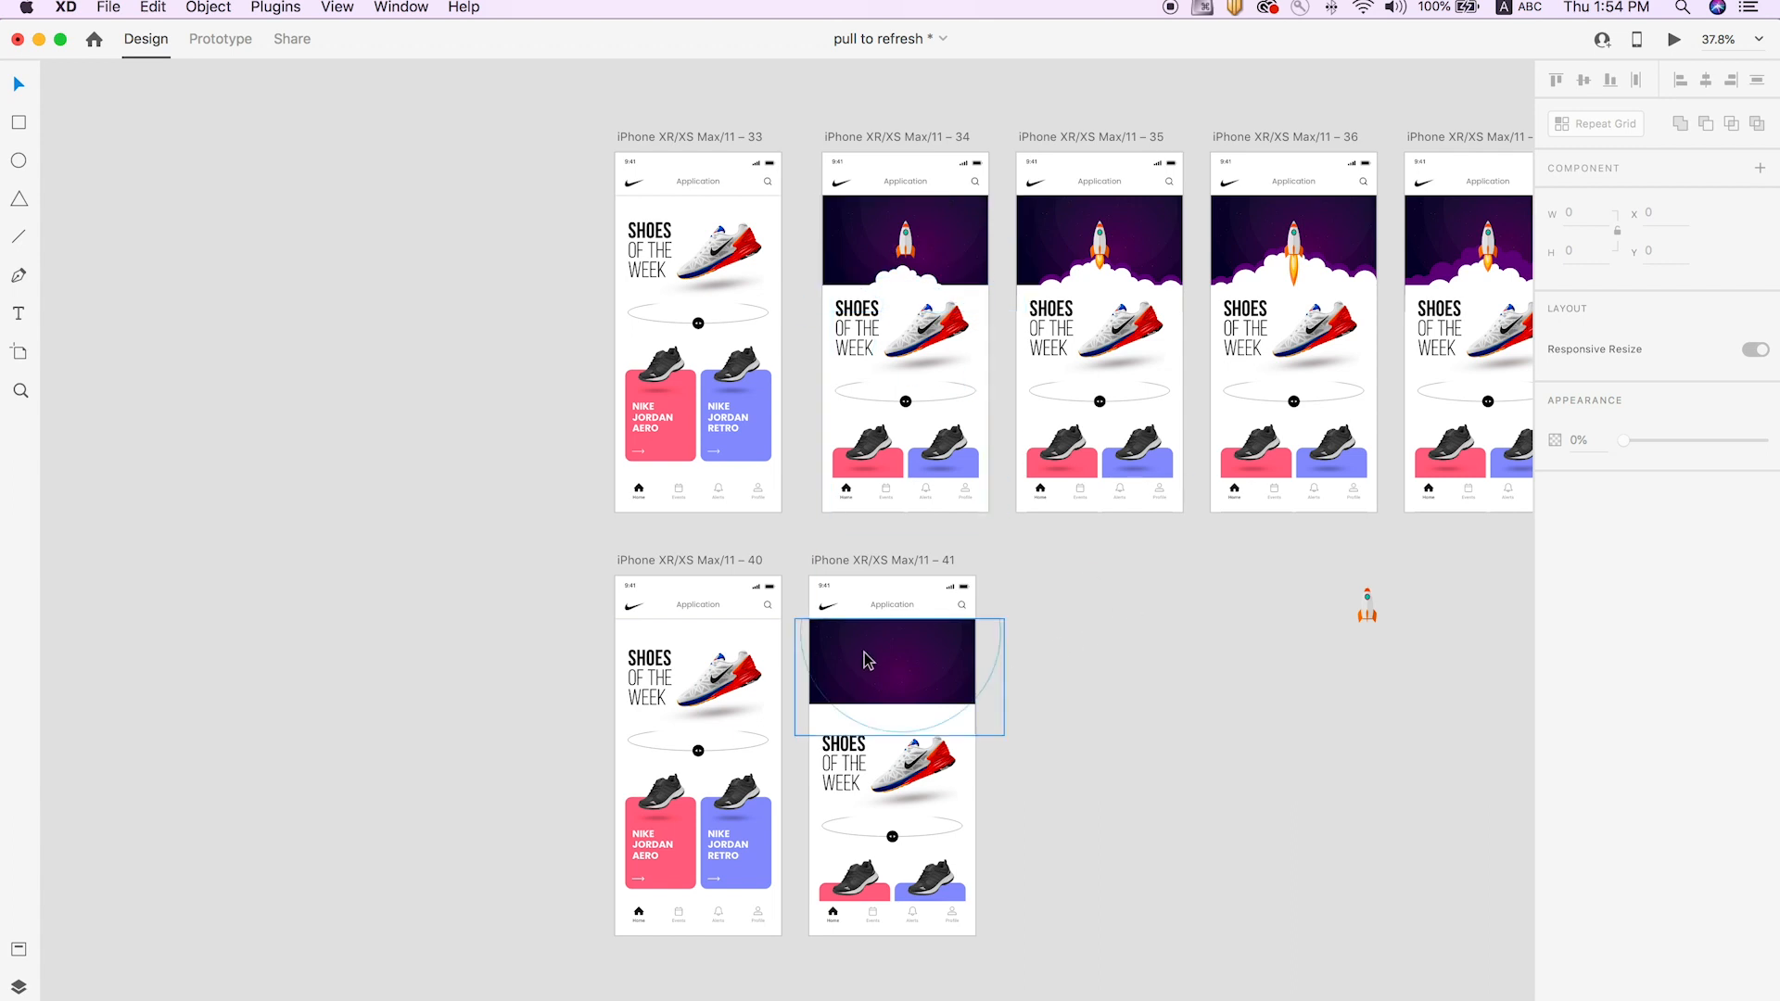
pyautogui.click(1116, 555)
pyautogui.scroll(3, 990, 731)
pyautogui.click(960, 709)
pyautogui.moveTo(978, 774); pyautogui.dragTo(1117, 693)
pyautogui.click(1092, 701)
pyautogui.press('super+z')
pyautogui.click(853, 674)
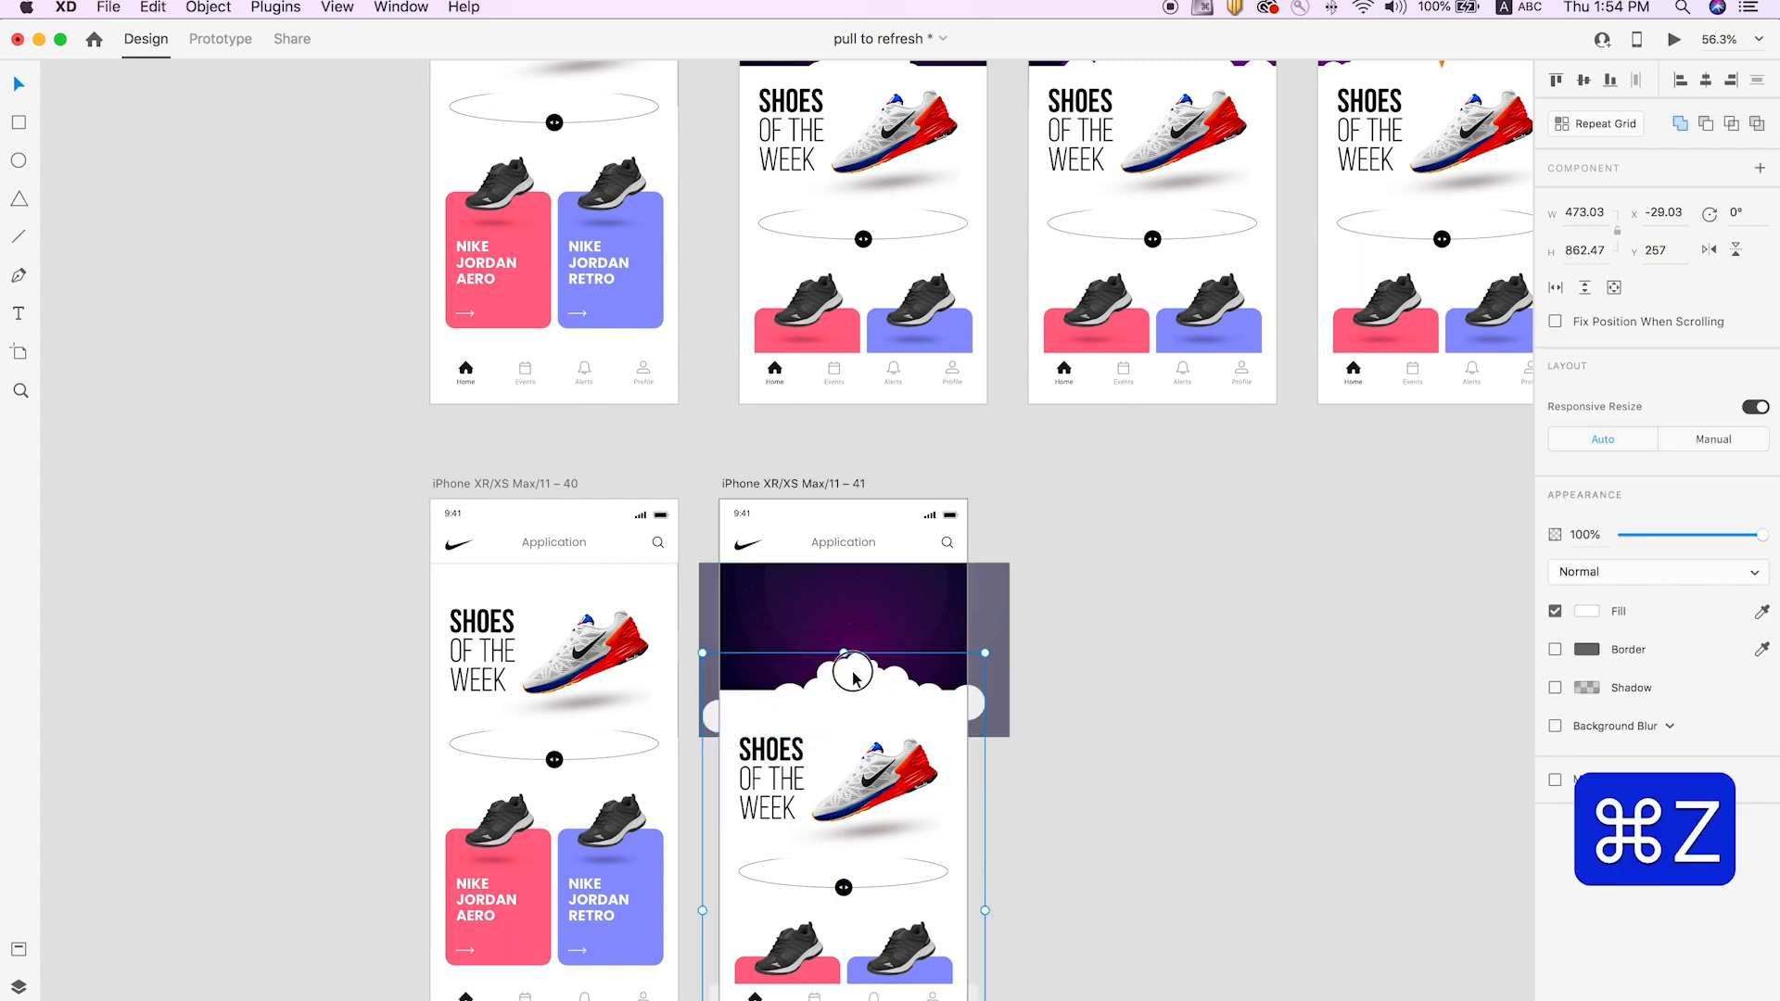
pyautogui.doubleClick(852, 673)
pyautogui.moveTo(839, 673); pyautogui.dragTo(831, 675)
pyautogui.press('super+z')
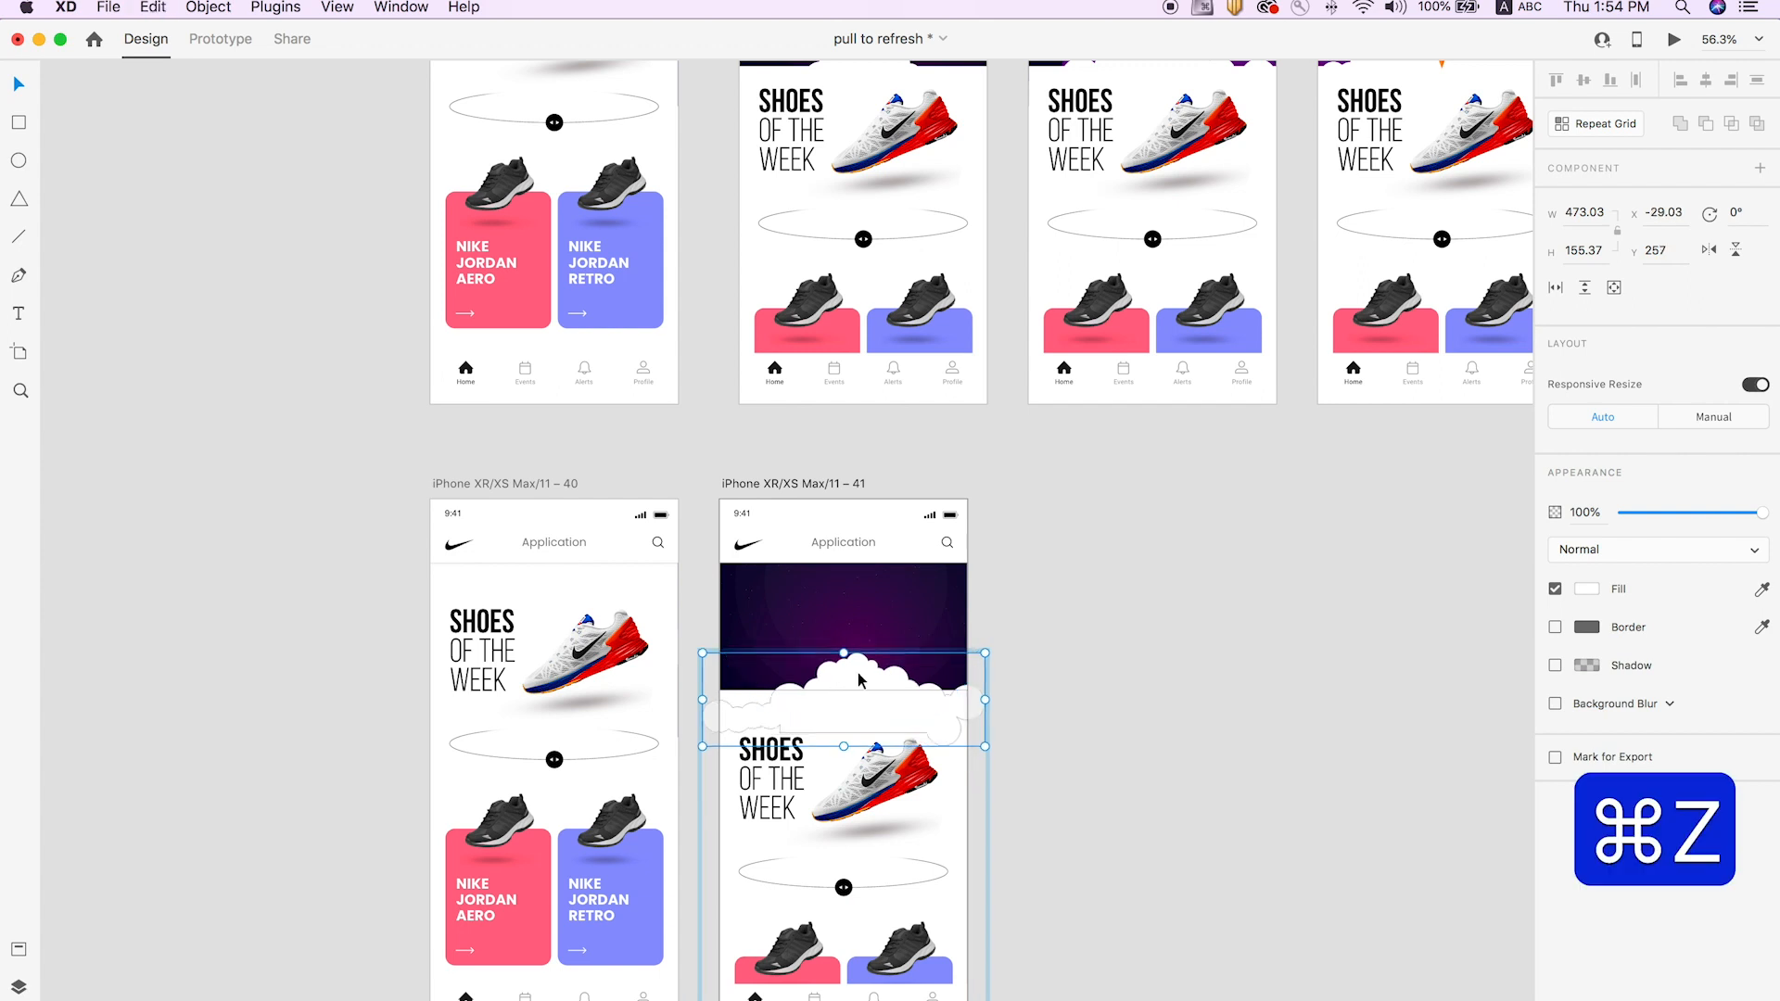
# Copy the rocket with its flame from the iPhone XR/XS Max/11 – 35 artboard and paste it onto artboard 41.
pyautogui.scroll(-3, 1127, 637)
pyautogui.click(1128, 278)
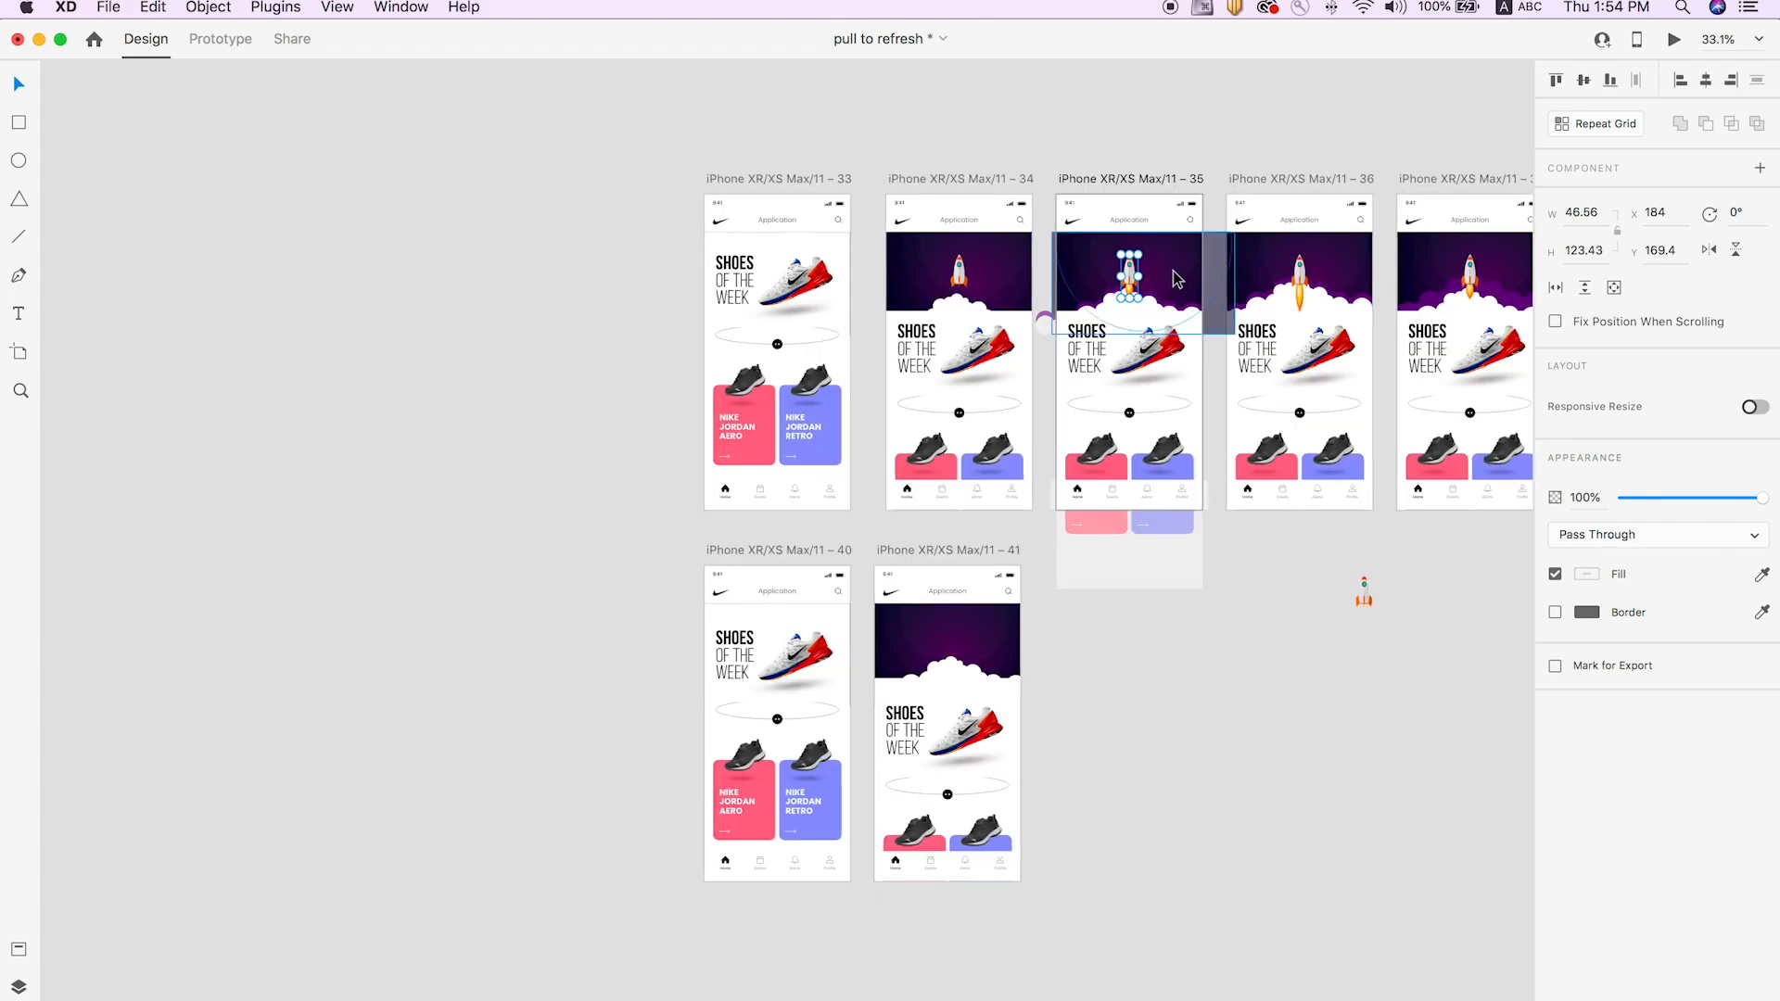
pyautogui.press('super+c')
pyautogui.click(926, 550)
pyautogui.press('super+v')
pyautogui.click(1146, 693)
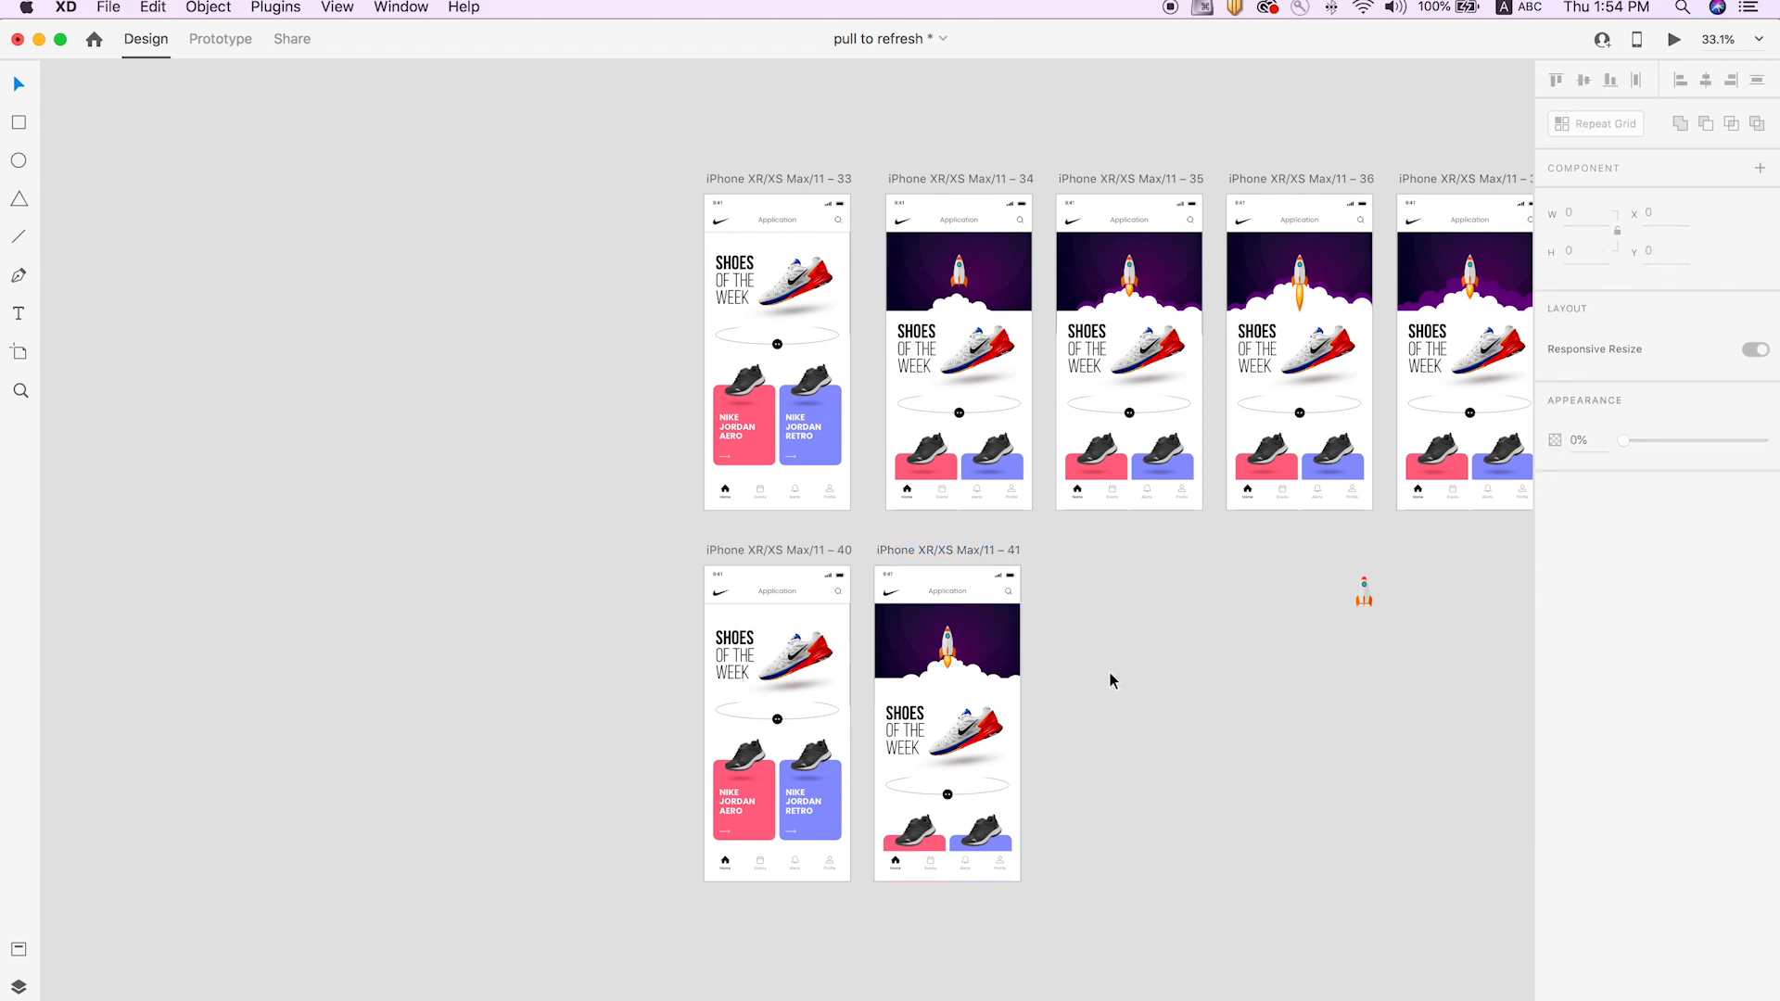
# Set the opacity of the rocket's flame on artboard 41 to 0%.
pyautogui.scroll(3, 1109, 671)
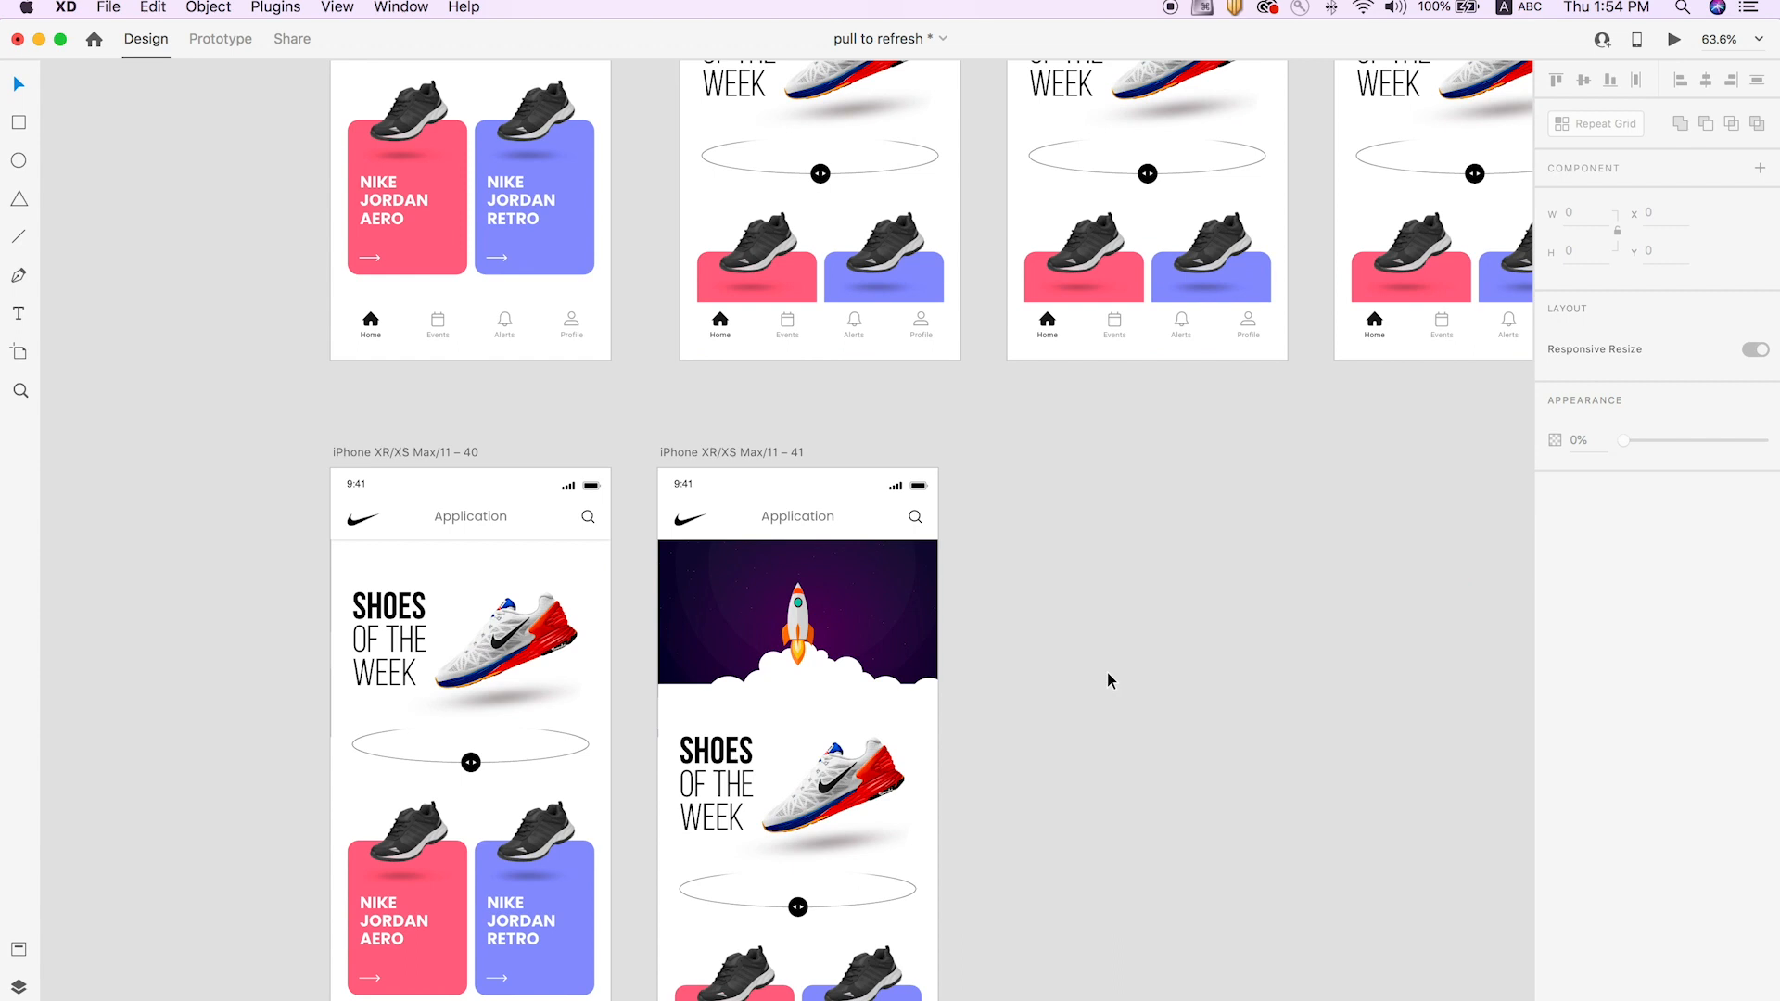
pyautogui.hscroll(-1, 1107, 671)
pyautogui.scroll(-5, 1106, 665)
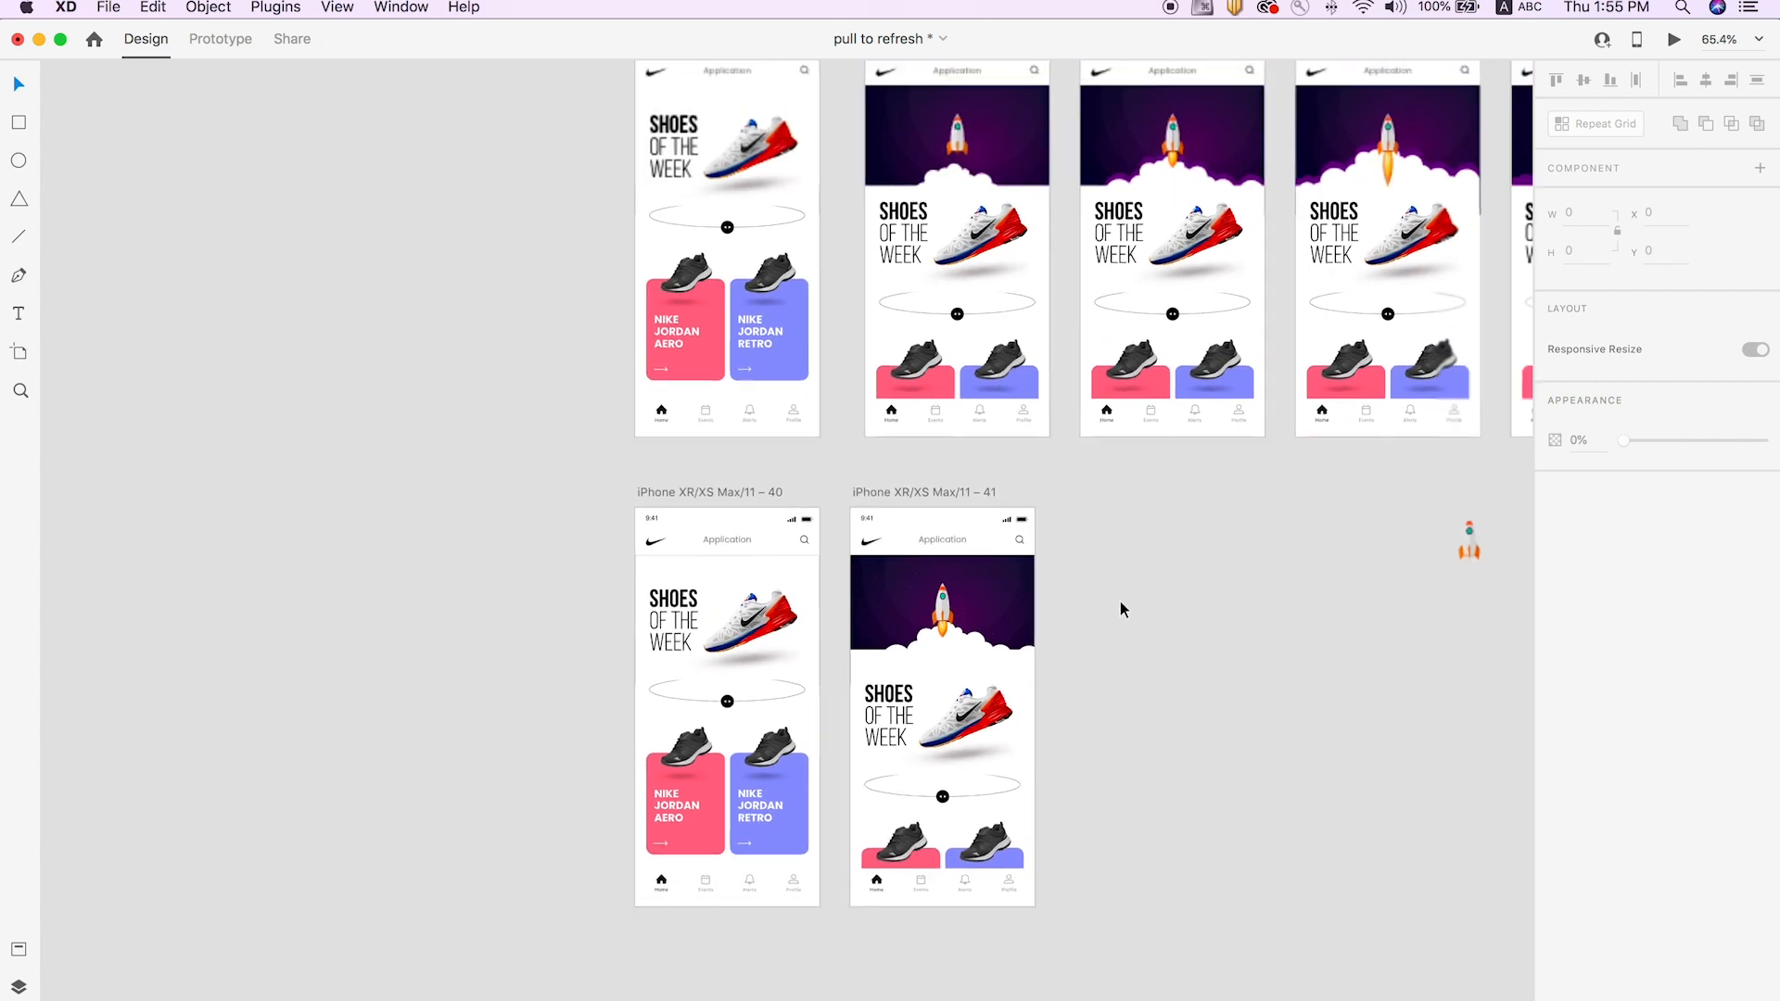
pyautogui.scroll(4, 1054, 676)
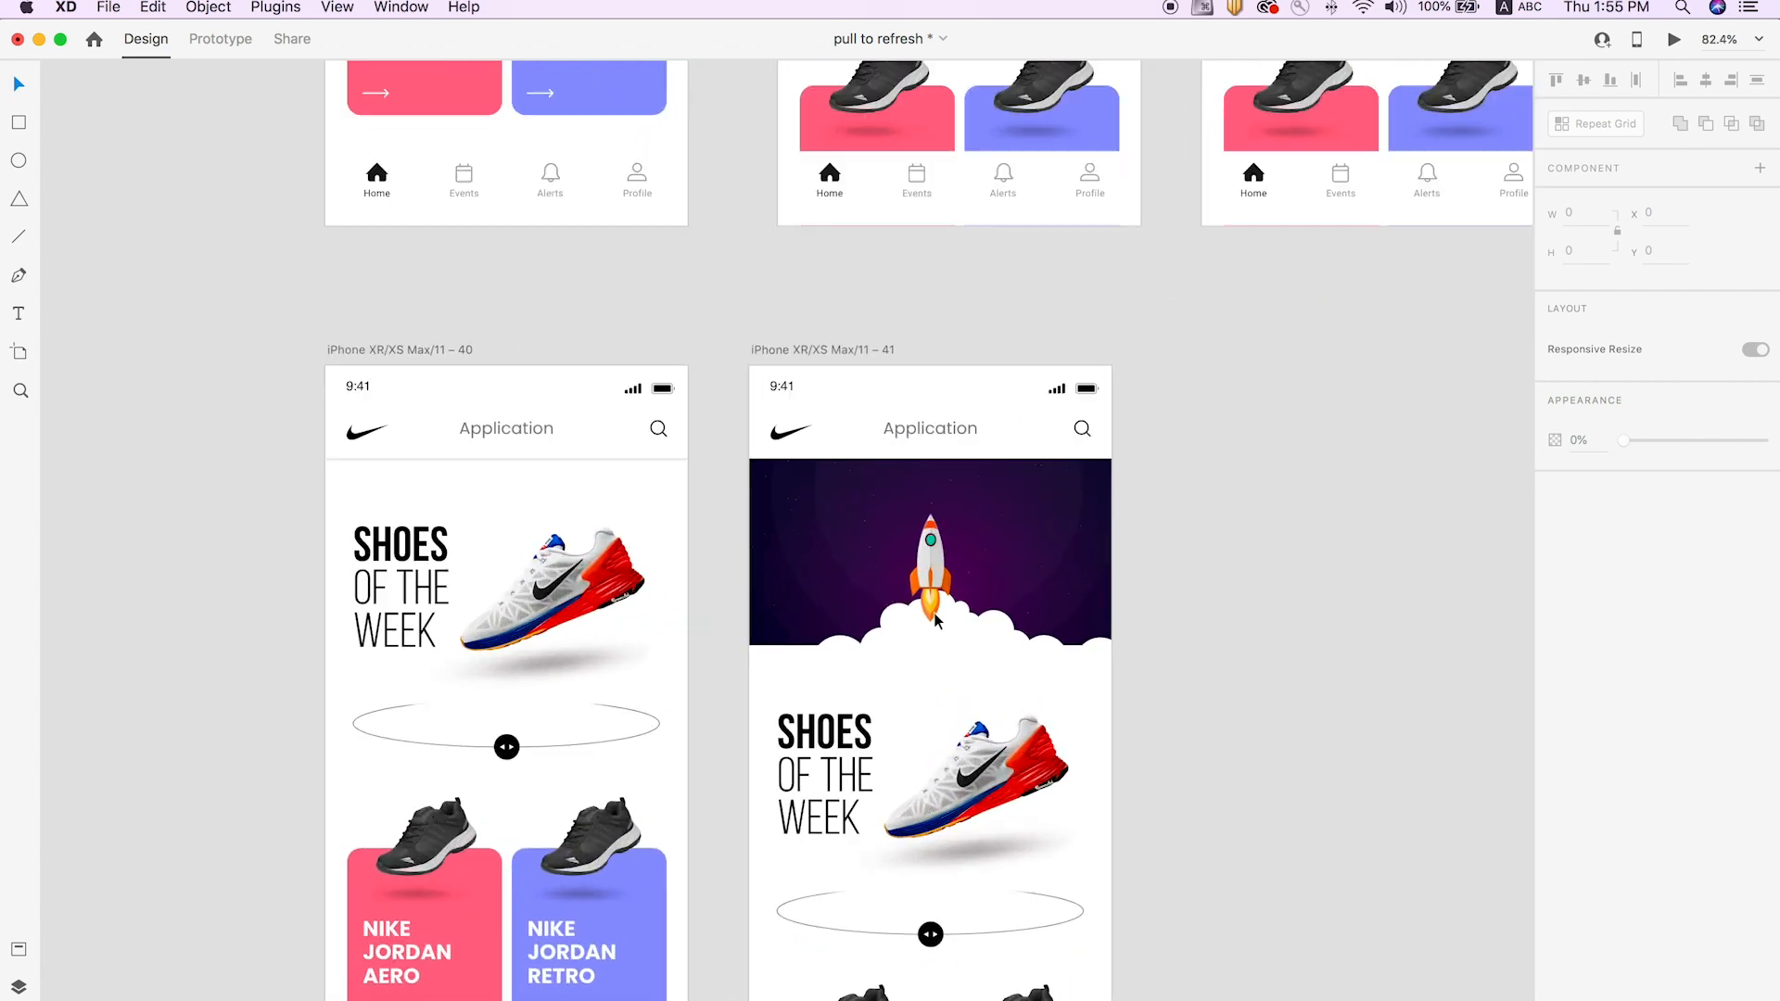
pyautogui.click(946, 632)
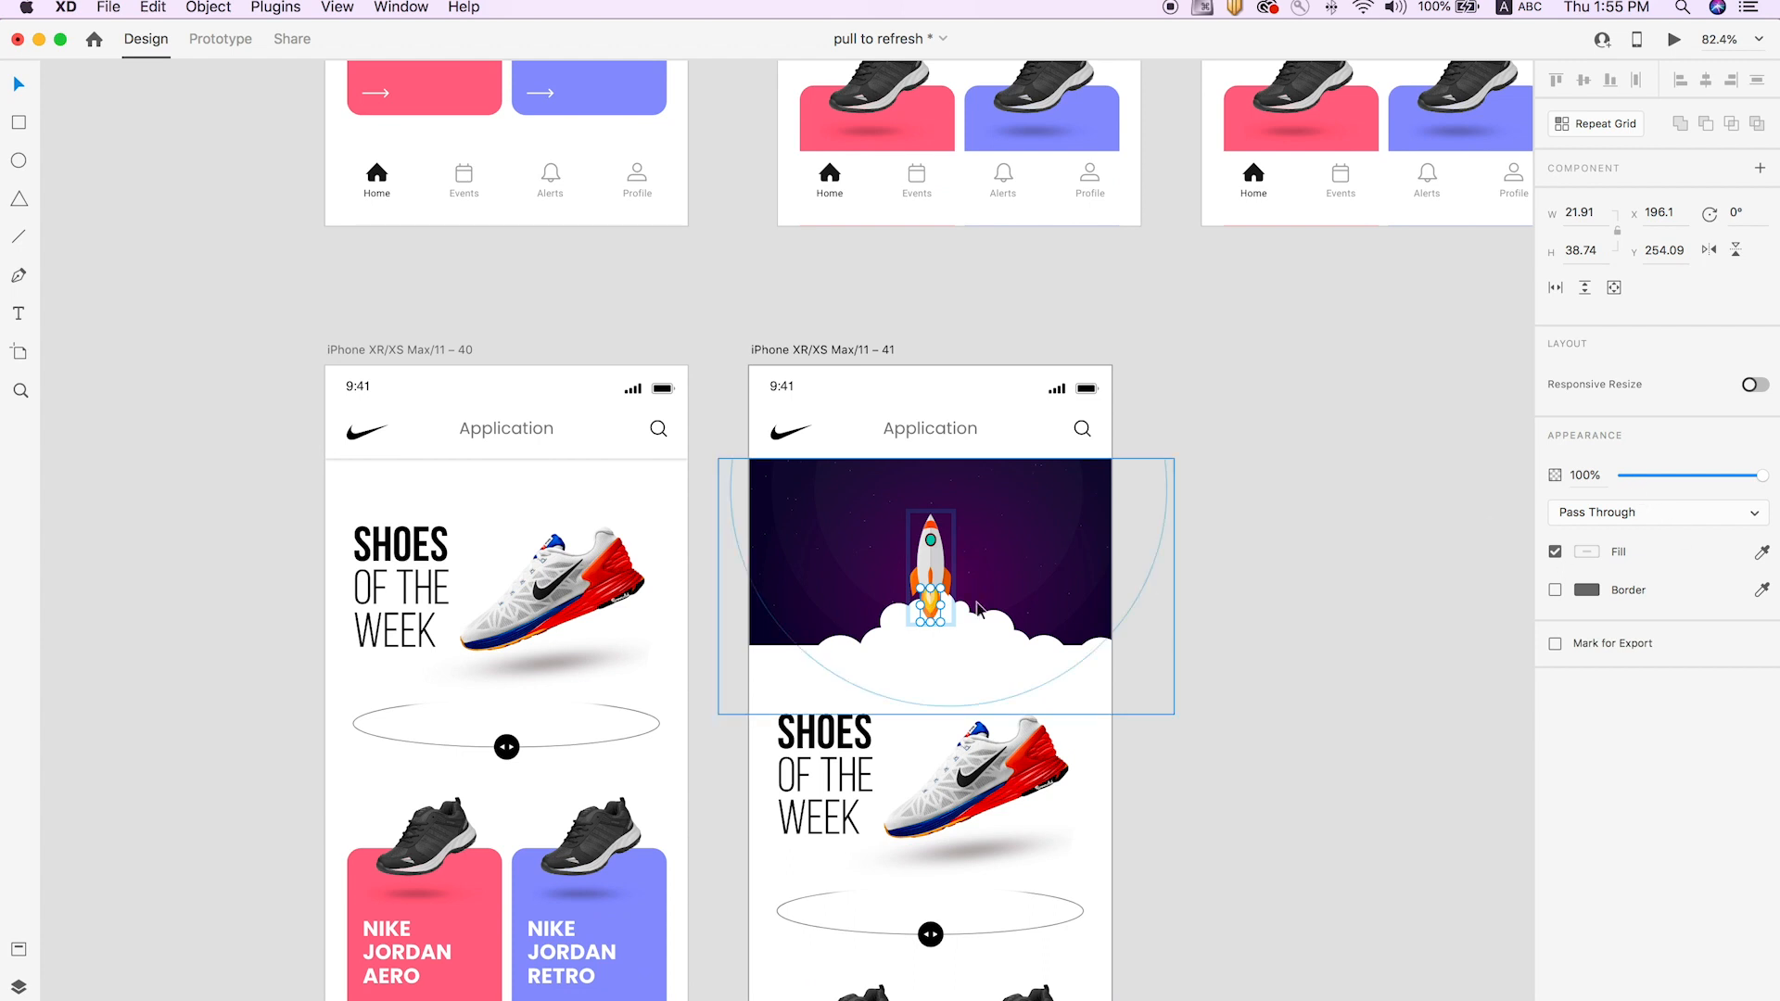
pyautogui.moveTo(1685, 483); pyautogui.dragTo(1608, 485)
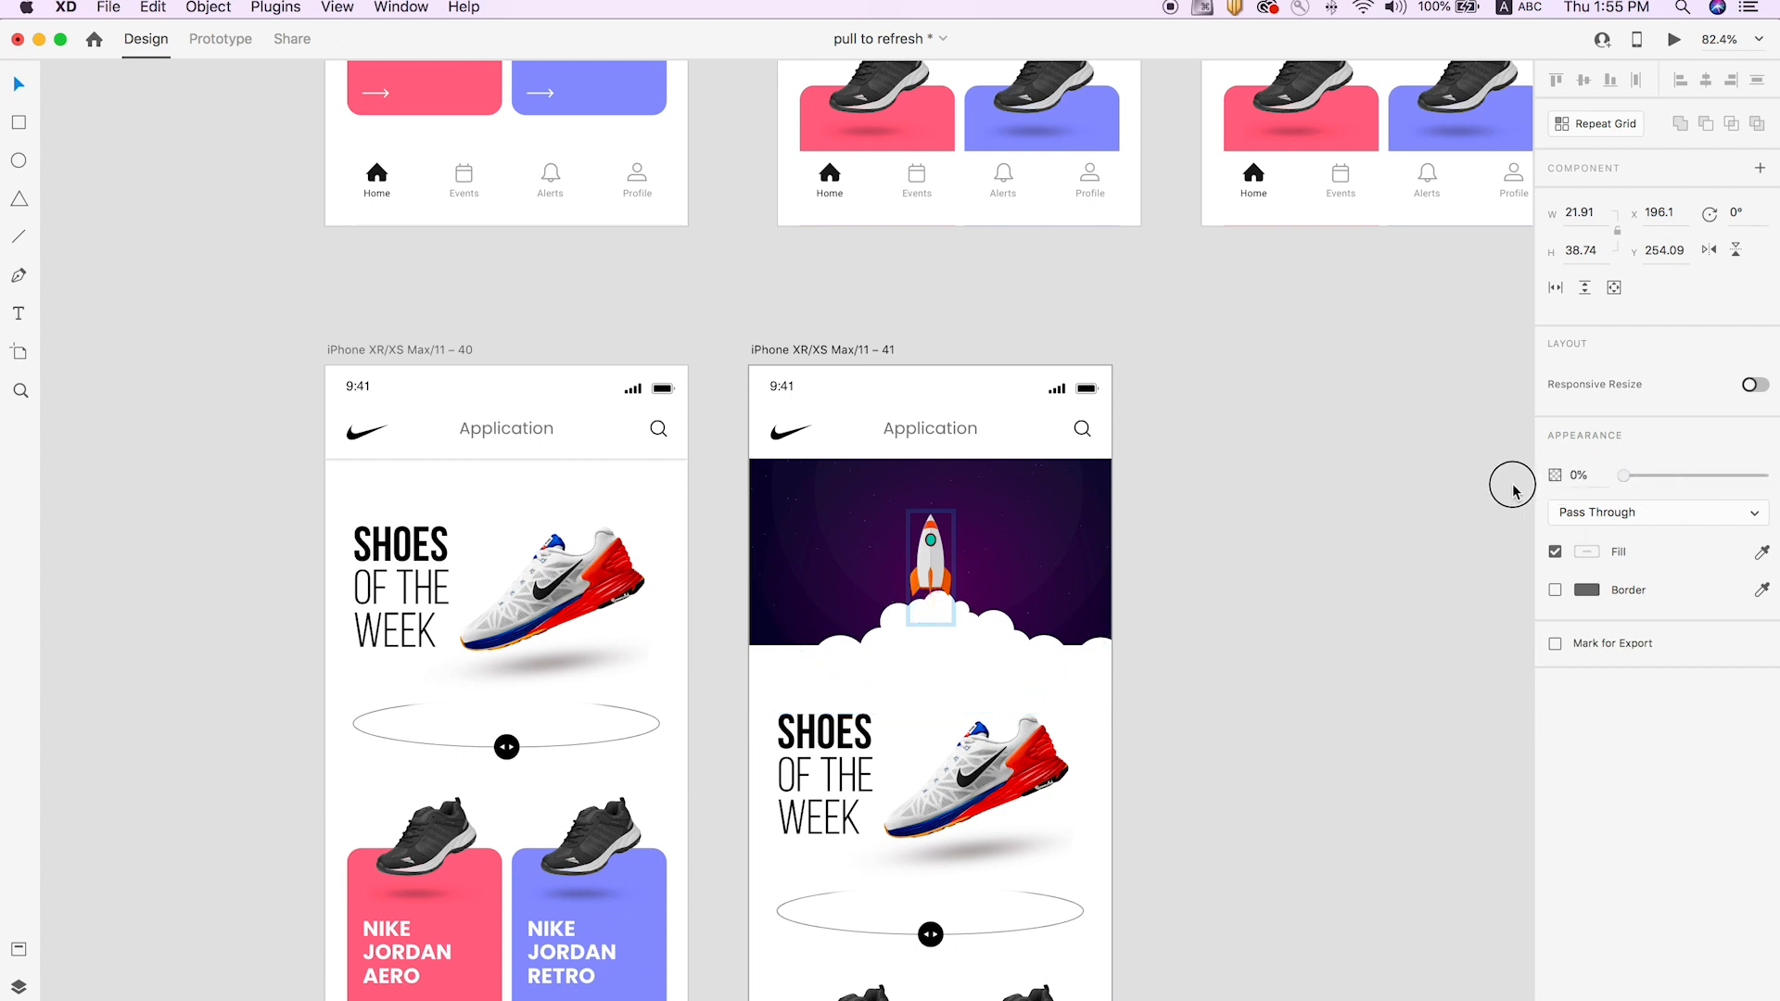
pyautogui.click(1289, 598)
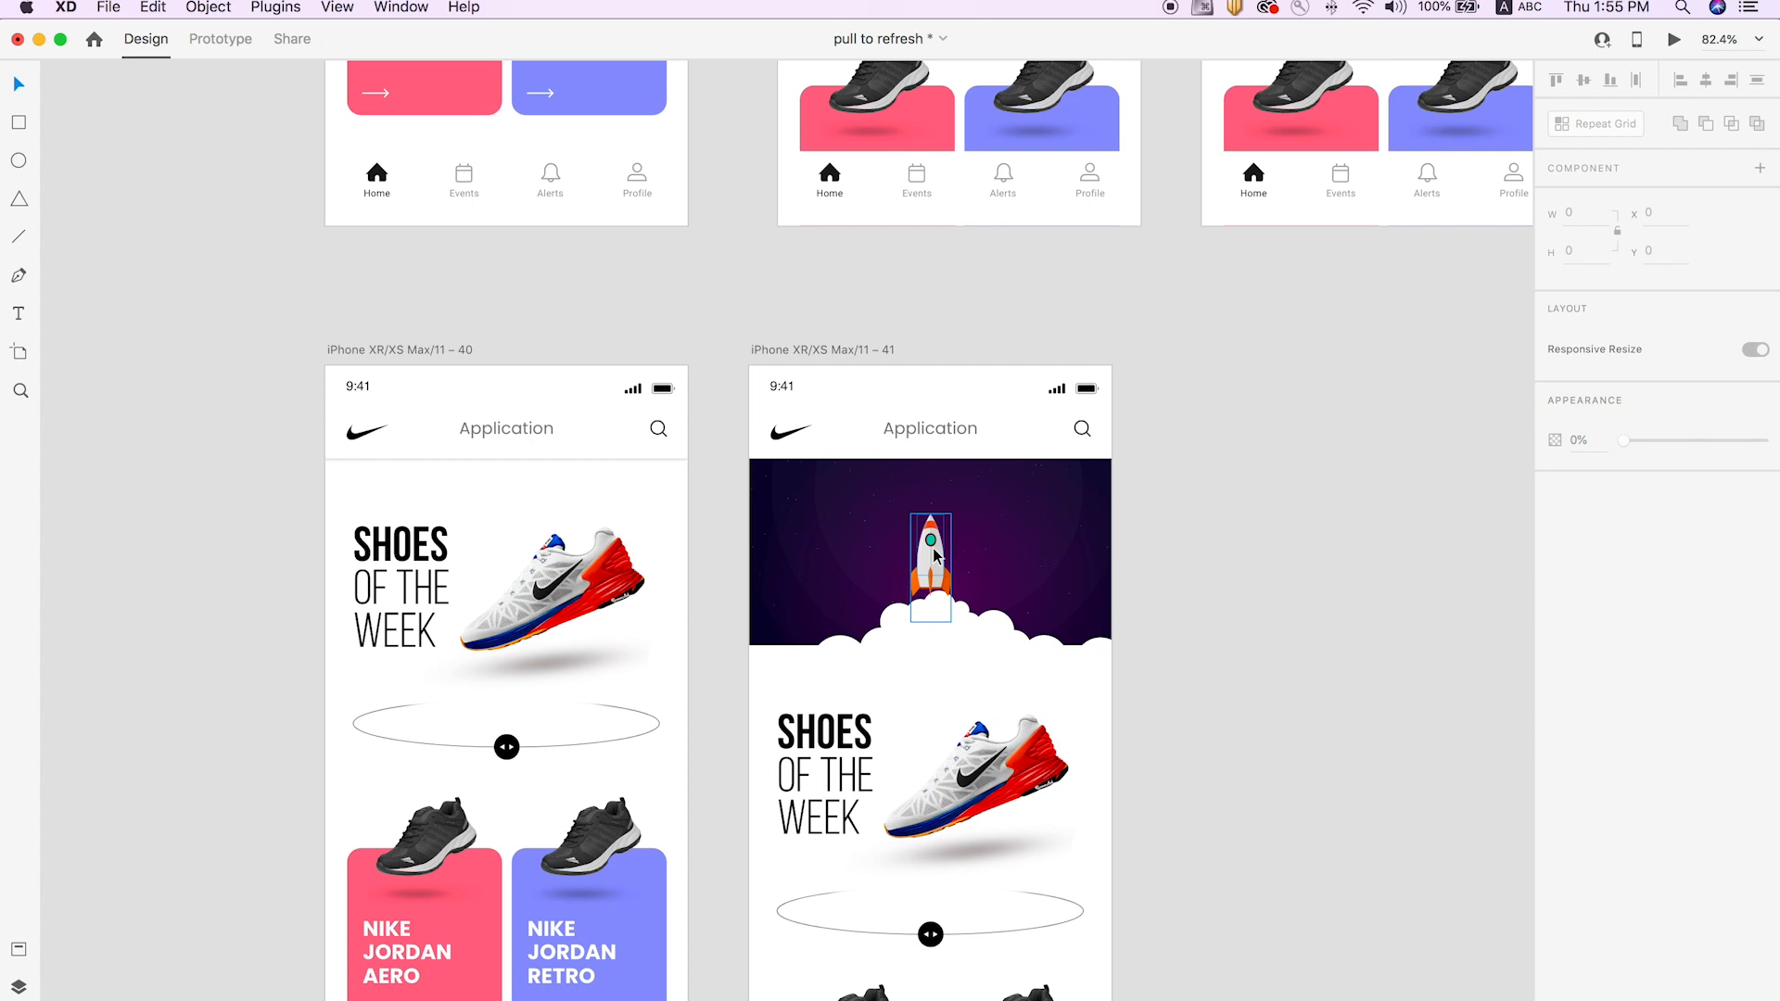
# Nudge the rocket on artboard 41 up to Y 161.4.
pyautogui.scroll(-3, 934, 555)
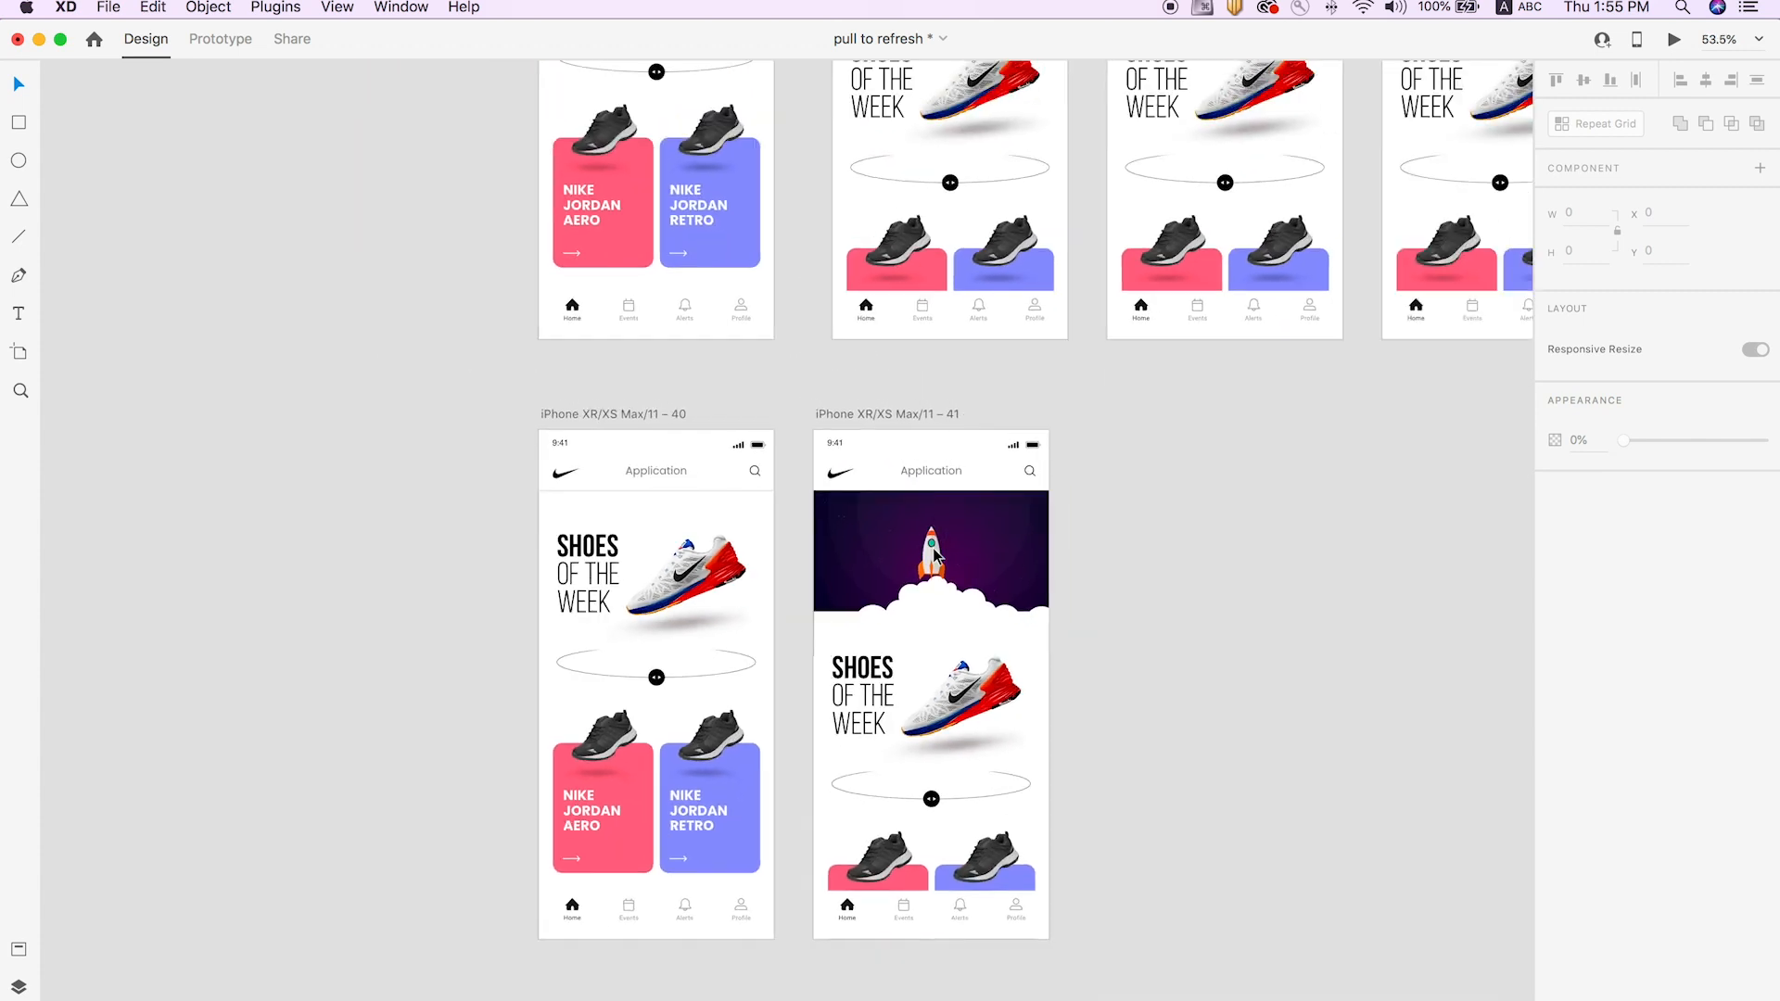
pyautogui.click(933, 551)
pyautogui.click(1097, 571)
pyautogui.hscroll(3, 1010, 575)
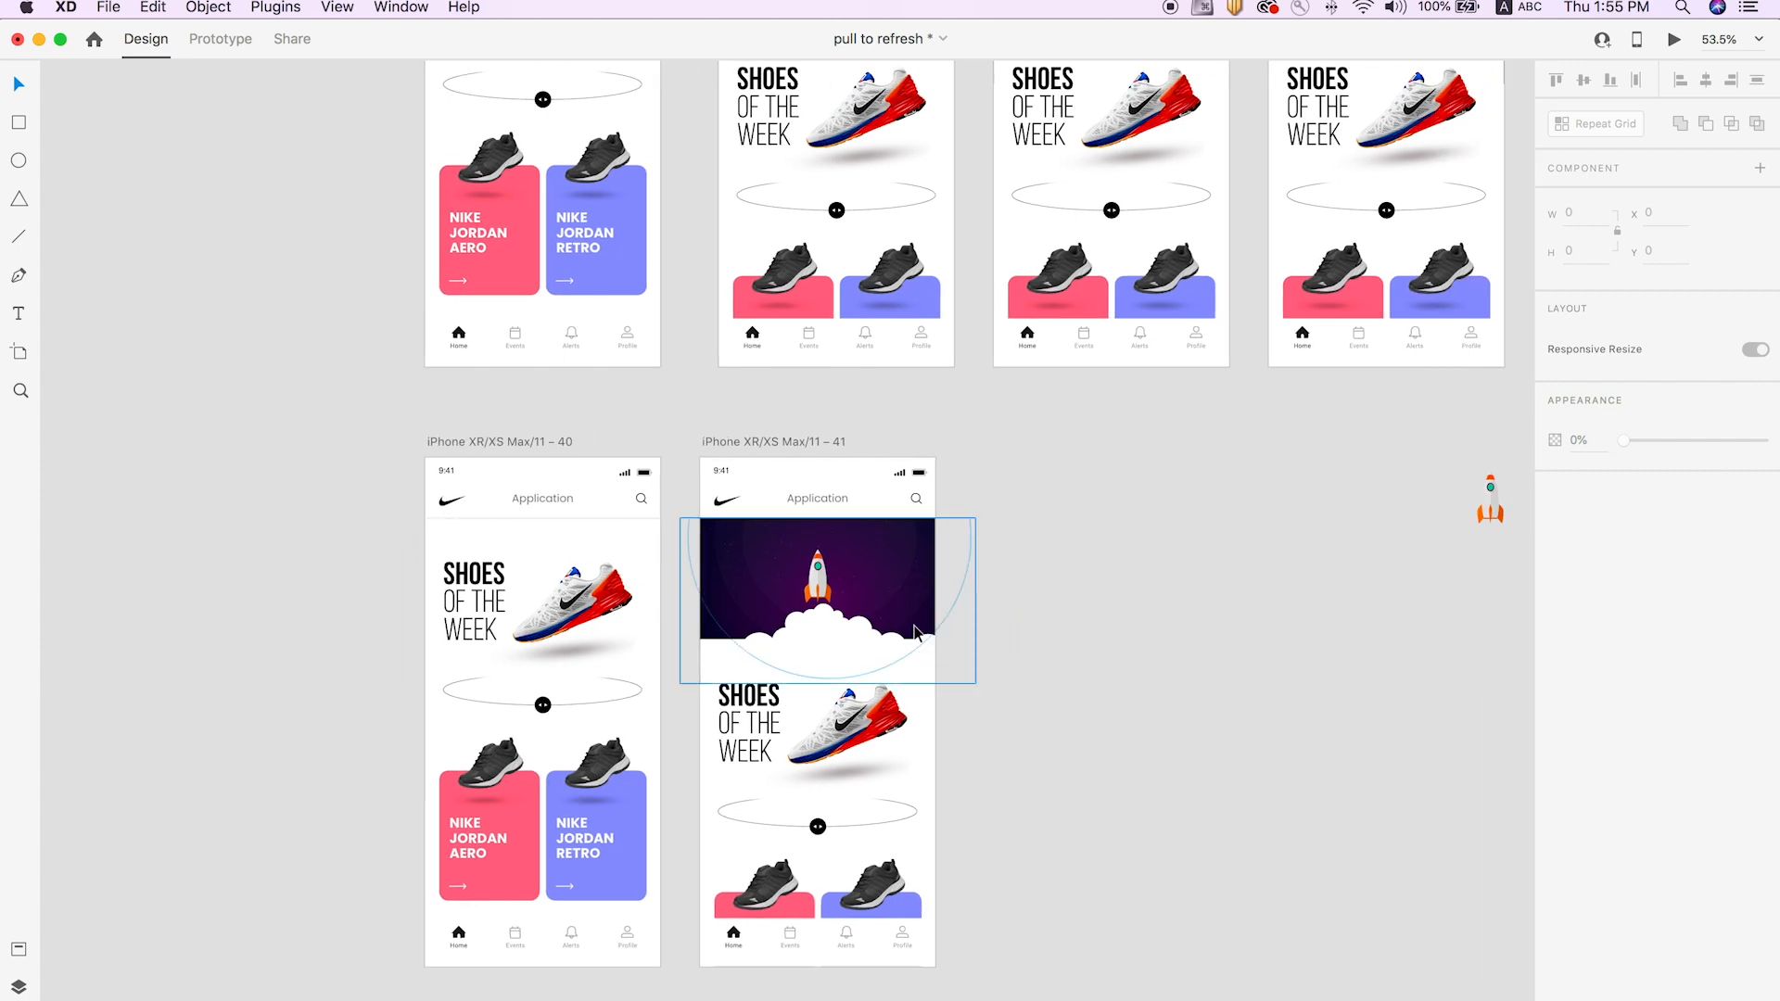
# Copy the rocket from artboard 41 onto artboard 40 and move it up over the header at Y 13.4.
pyautogui.click(818, 577)
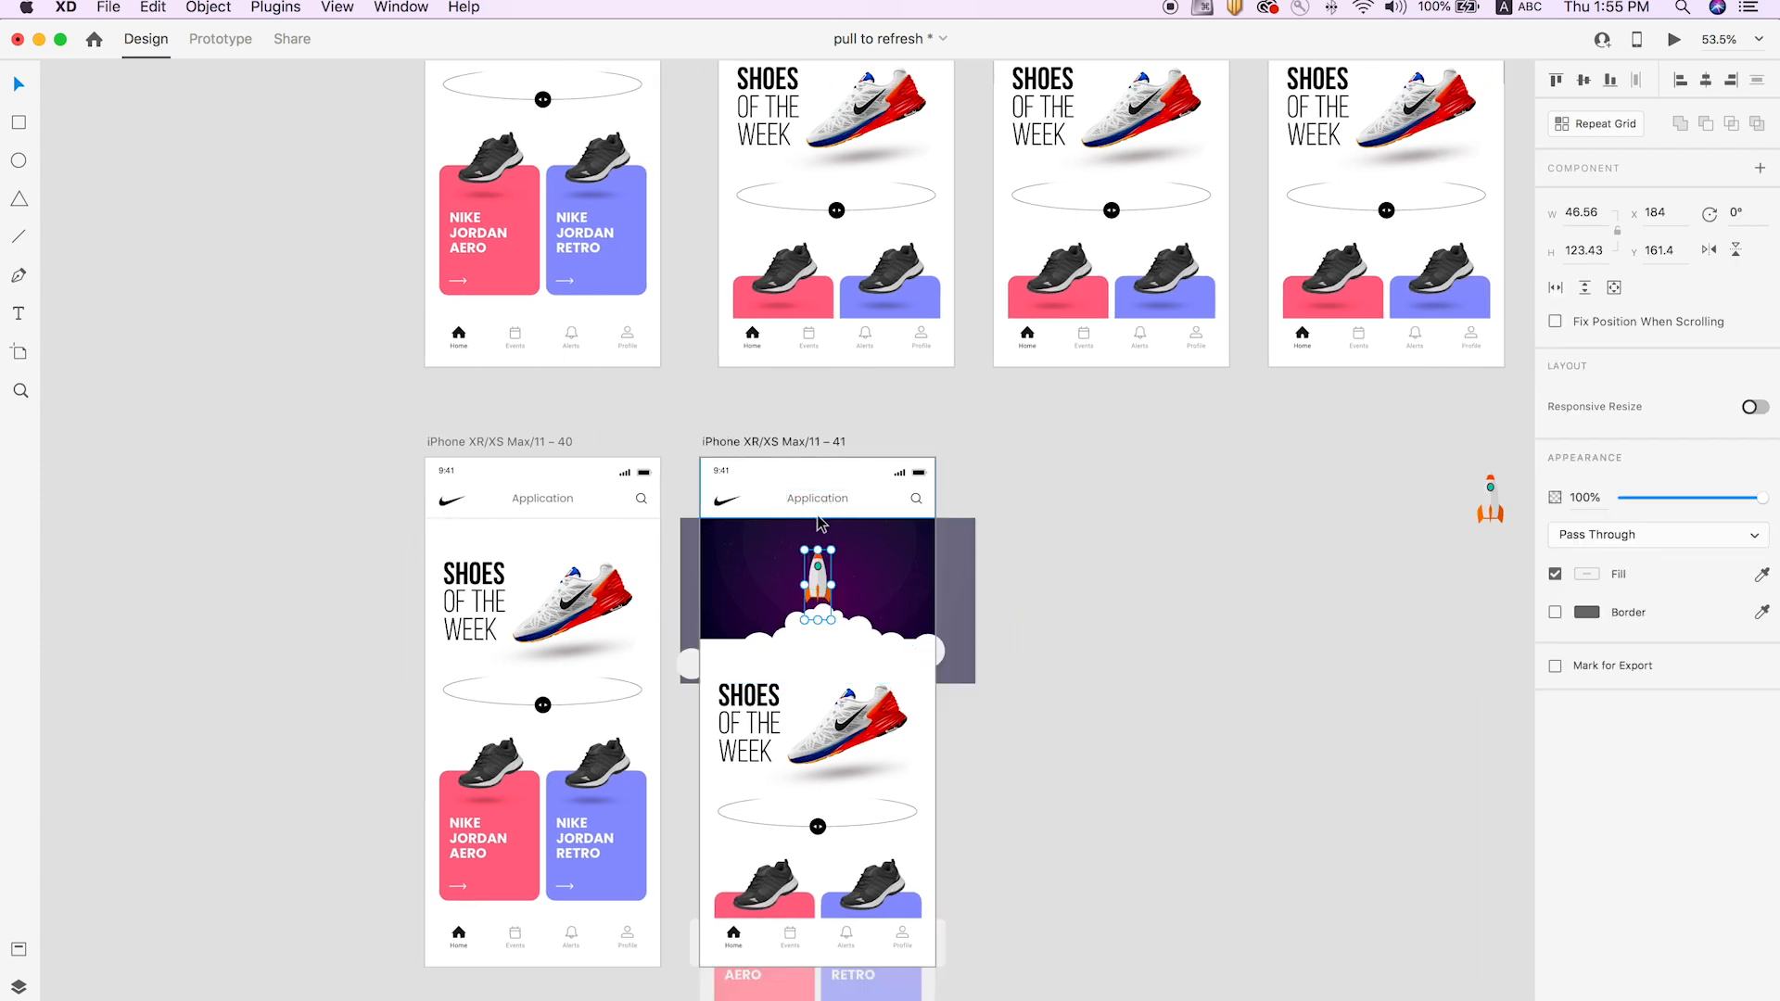
pyautogui.click(1173, 594)
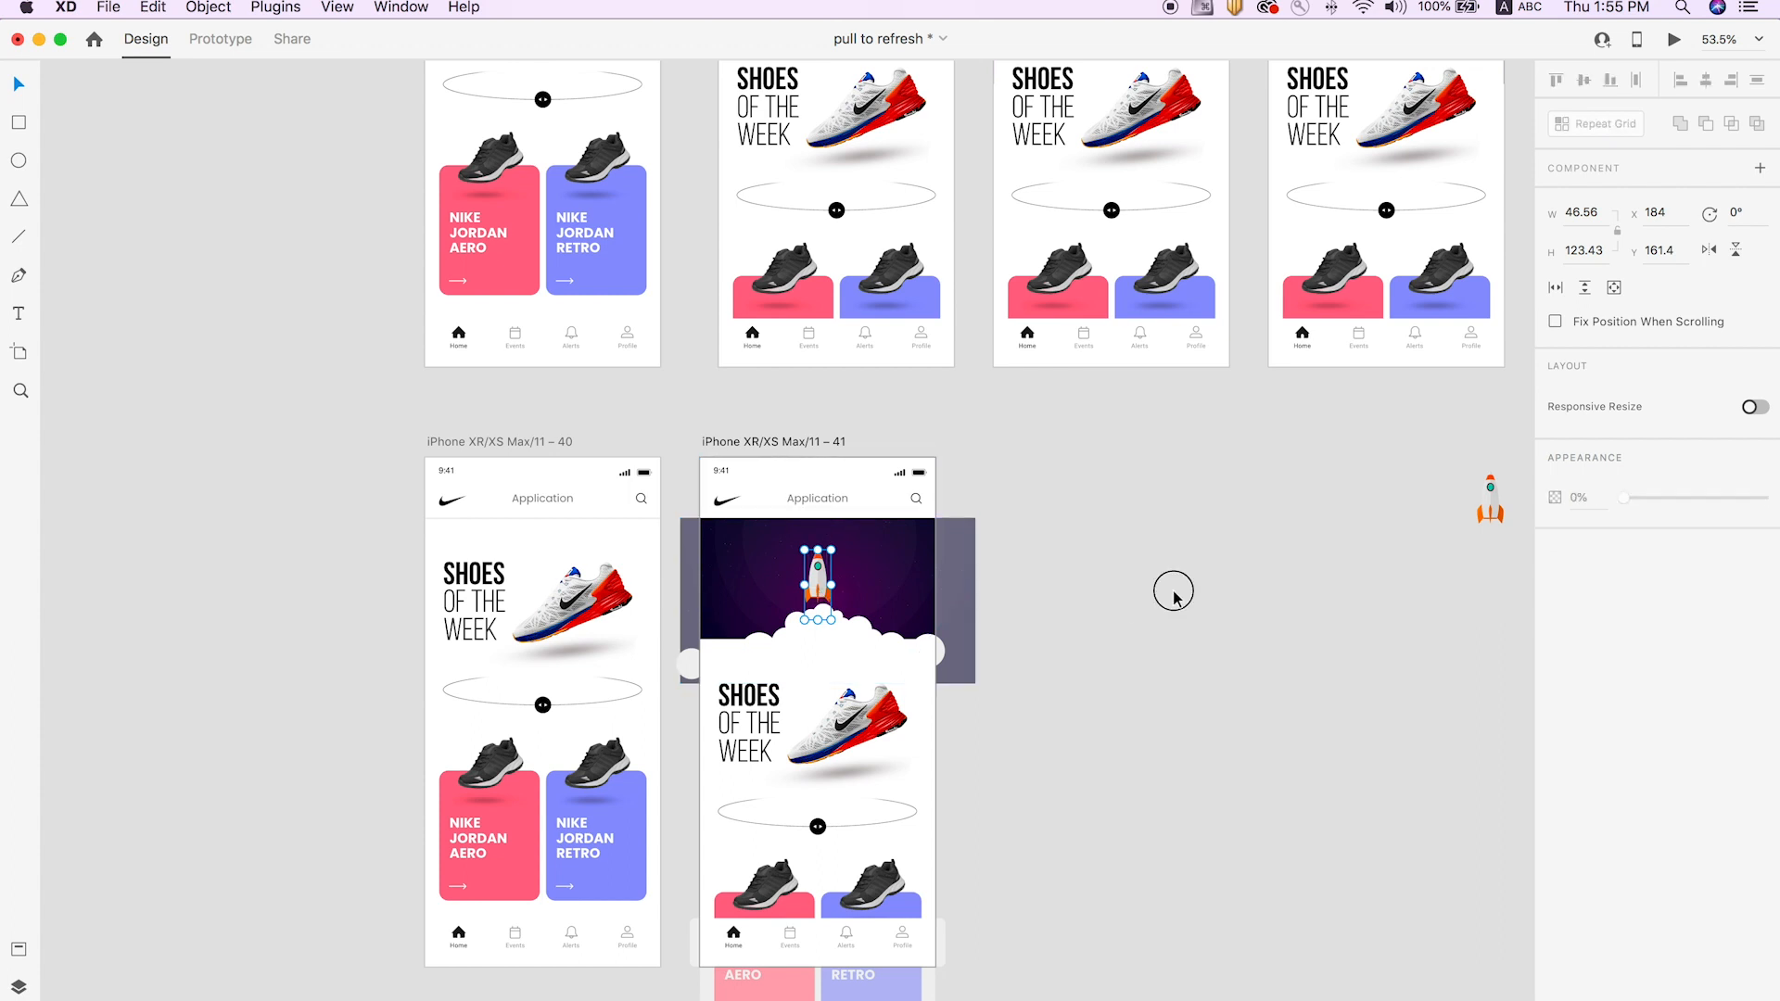
pyautogui.keyDown('super'); pyautogui.click(816, 568); pyautogui.keyUp('super')
pyautogui.press('super+c')
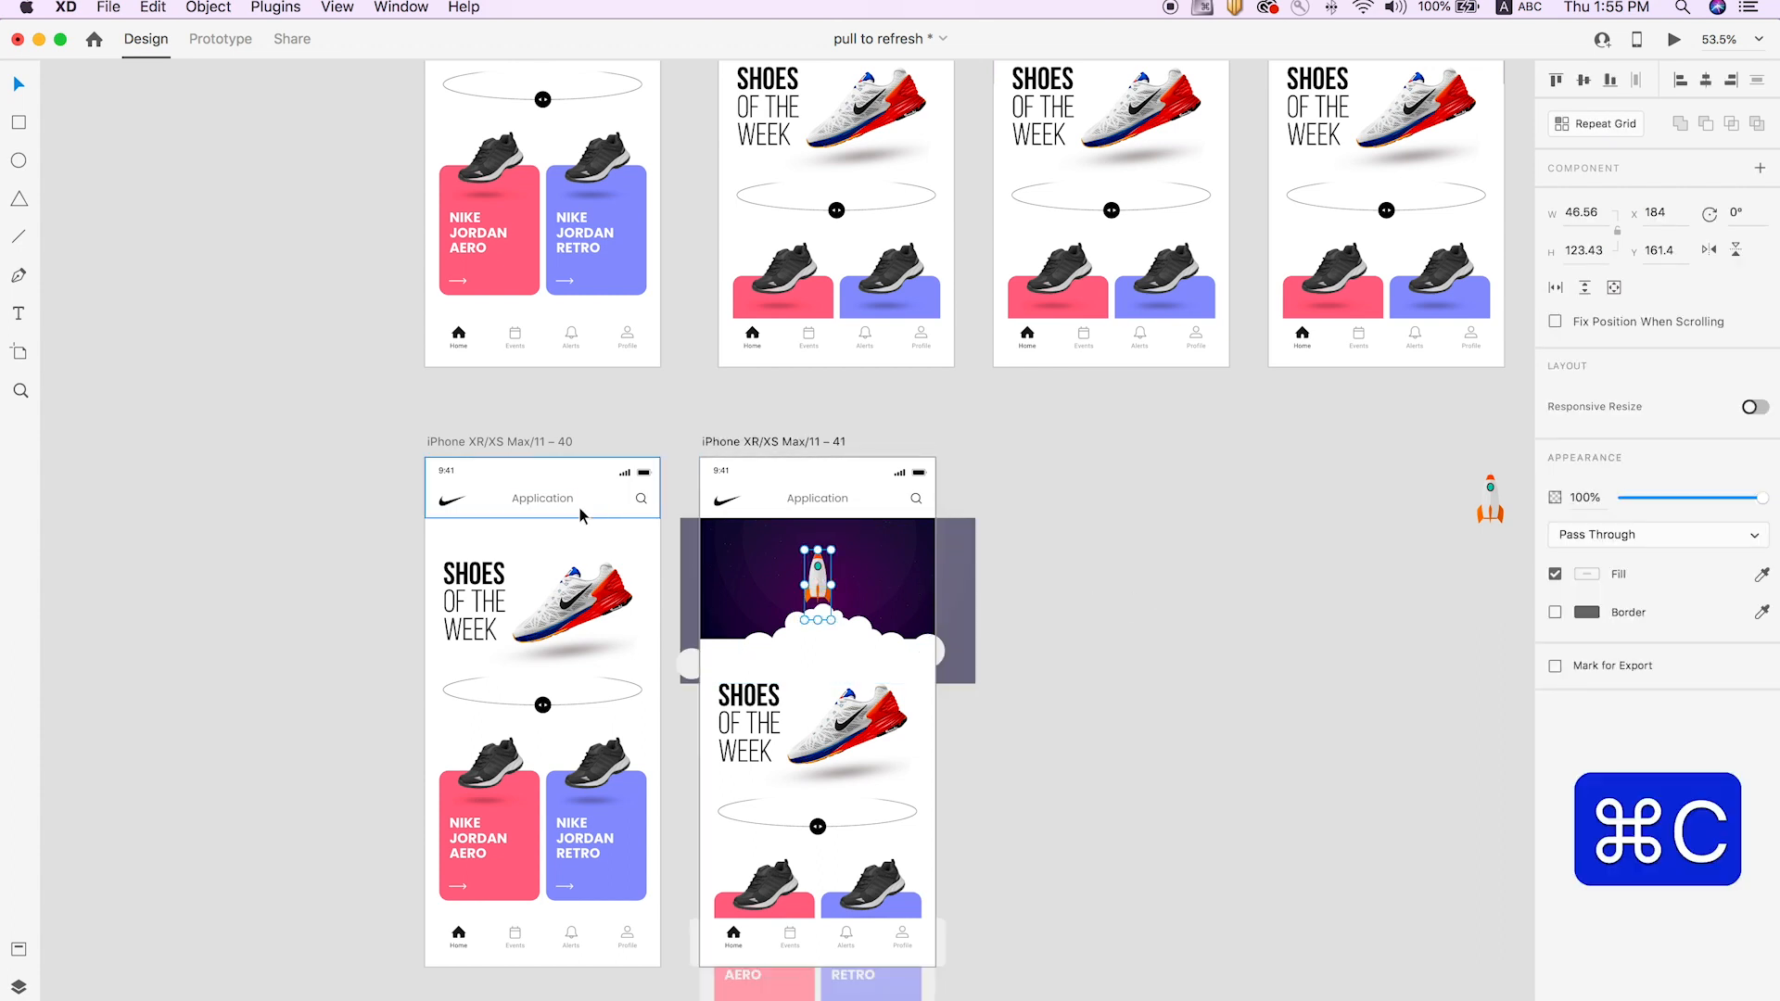
pyautogui.click(556, 489)
pyautogui.press('super+v')
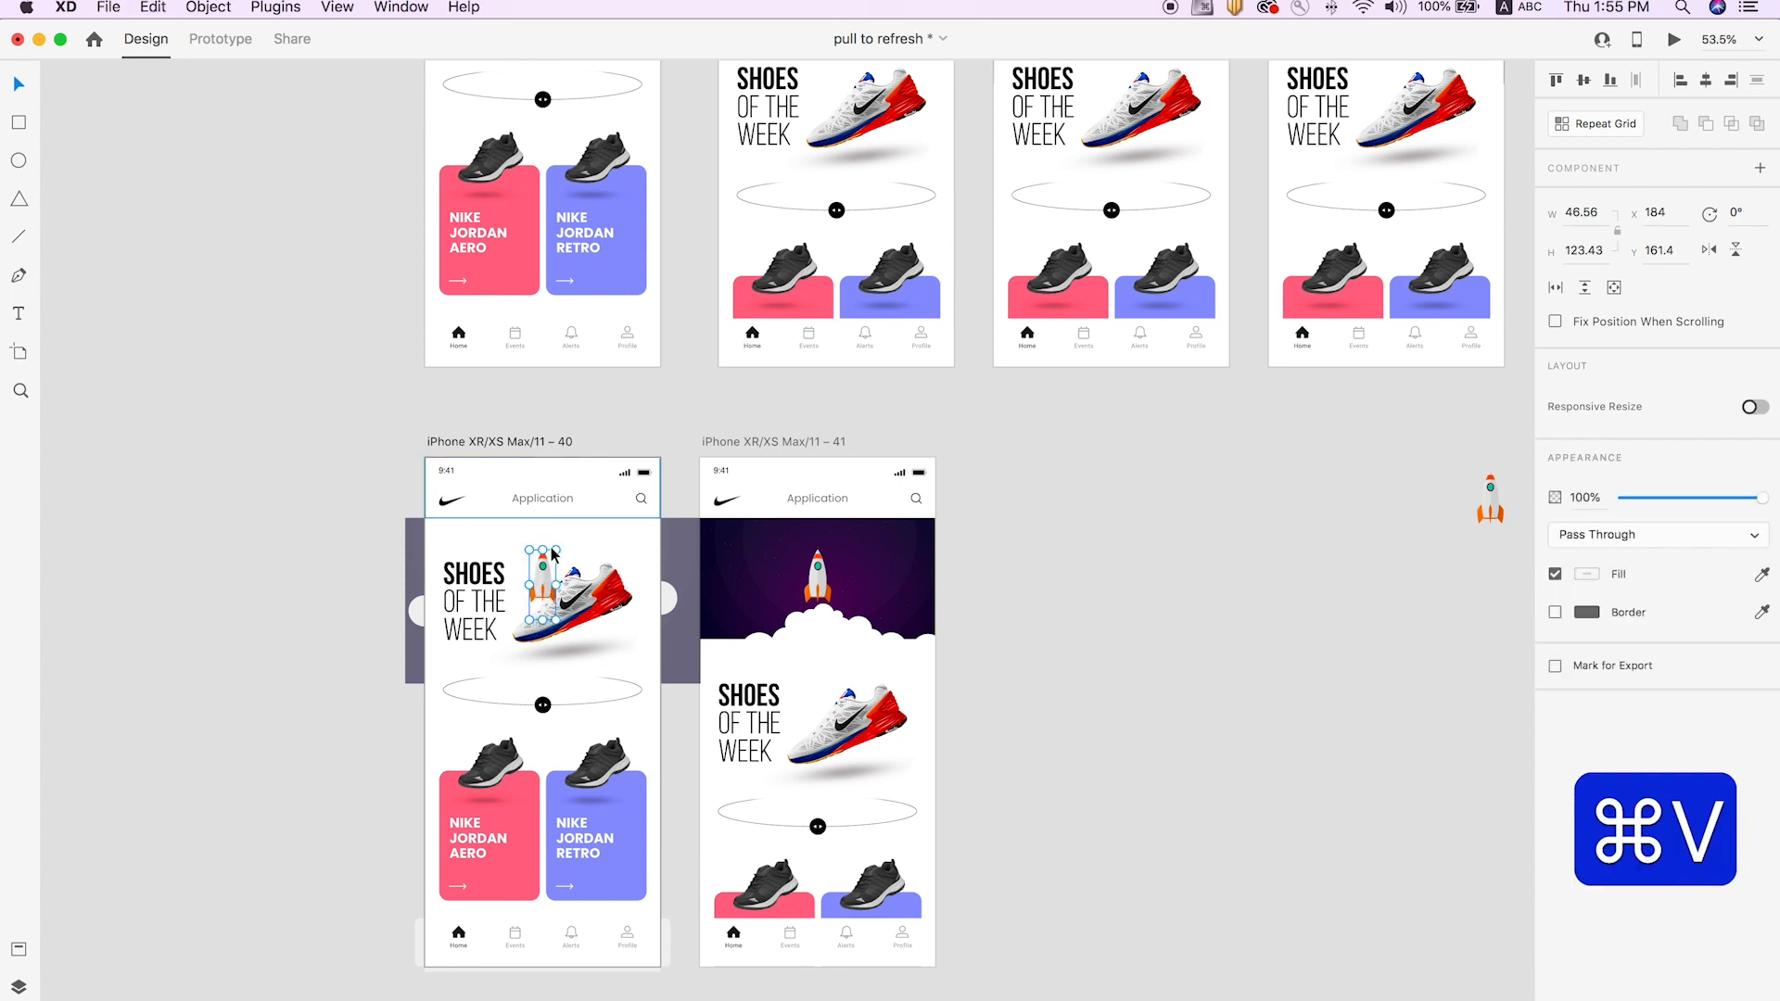
pyautogui.moveTo(545, 535); pyautogui.dragTo(547, 503)
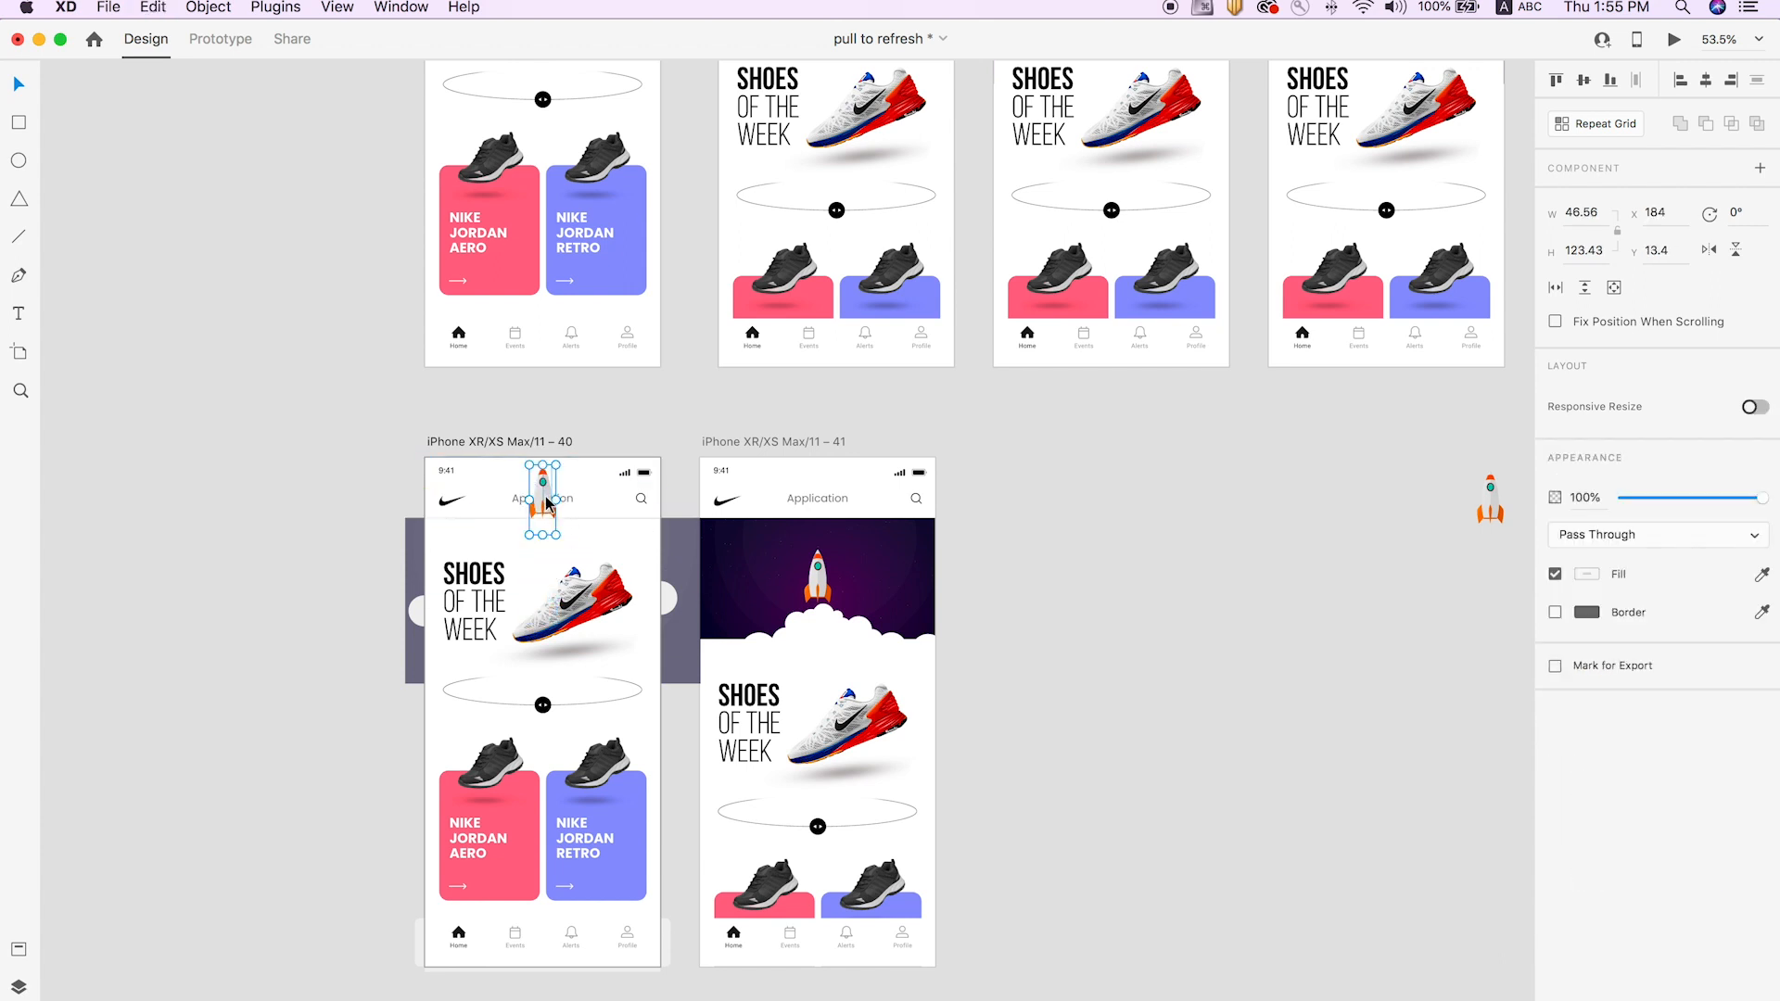
# Send the rockets on both artboards backward together so they sit behind the header and the white cloud shape.
pyautogui.keyDown('shift'); pyautogui.click(816, 575); pyautogui.keyUp('shift')
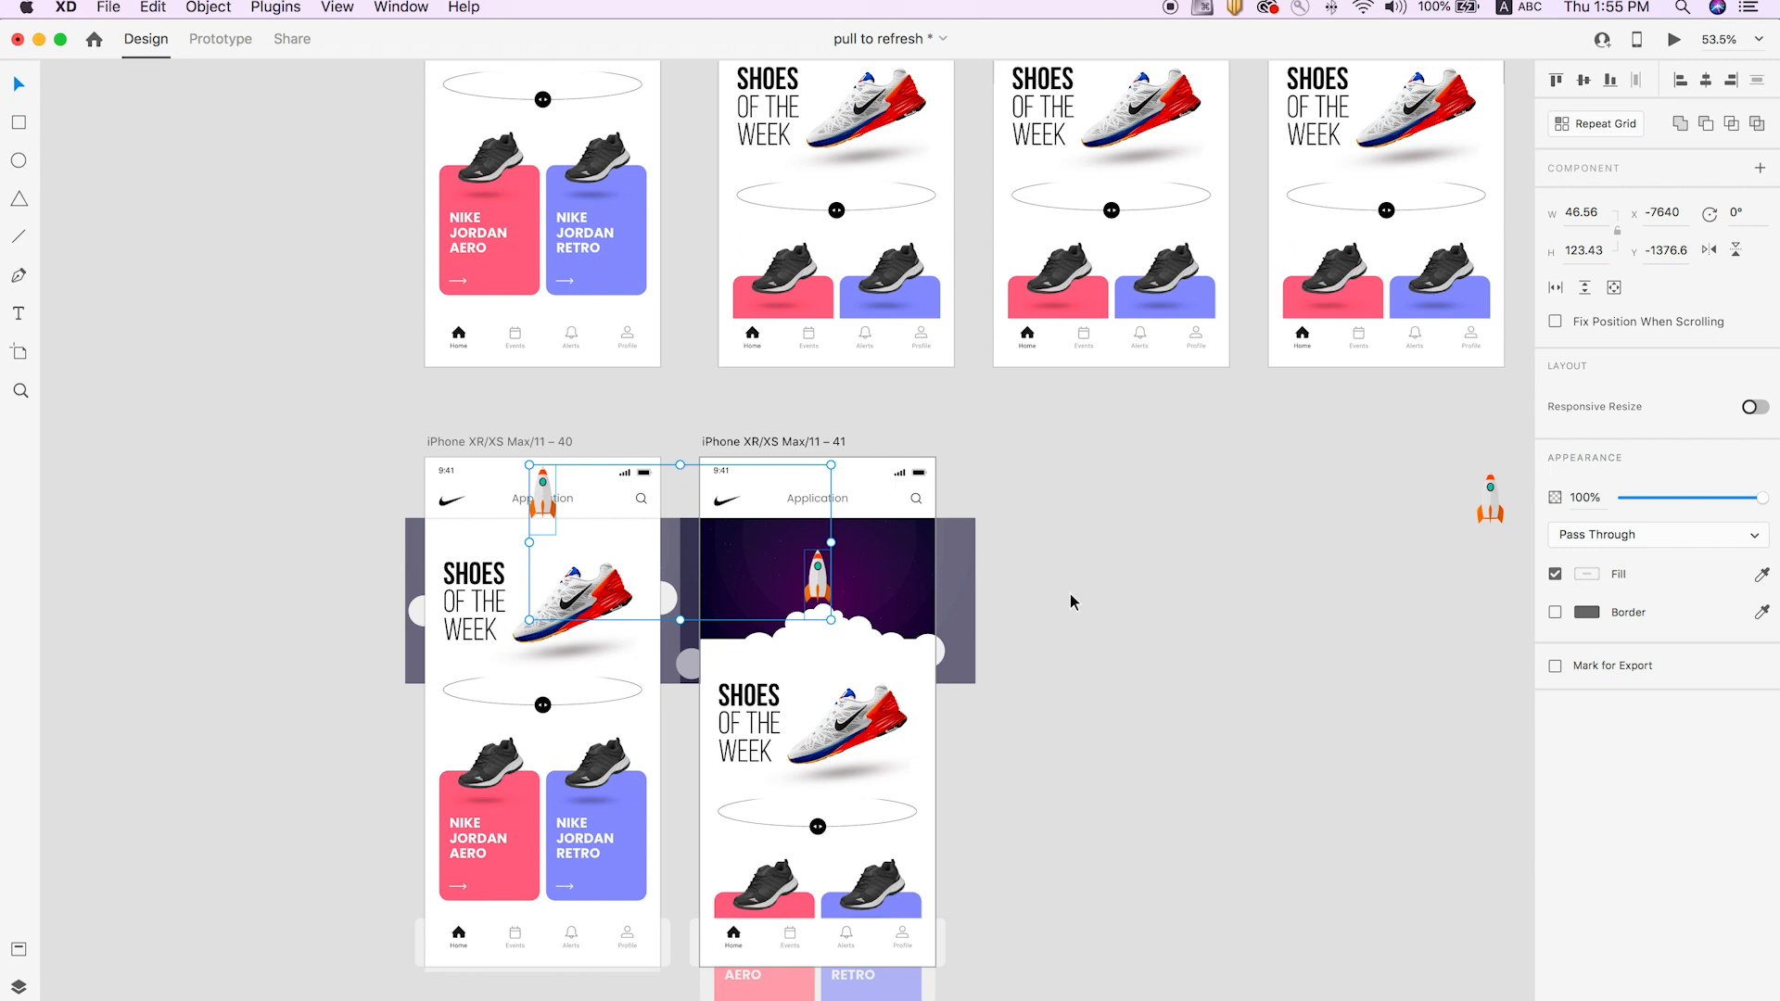
pyautogui.press('super+bracketleft')
pyautogui.press('super+bracketleft')
pyautogui.click(1159, 603)
# In prototype mode, link the content group on artboard 40 to artboard 41.
pyautogui.hscroll(2, 1129, 612)
pyautogui.scroll(-2, 1129, 612)
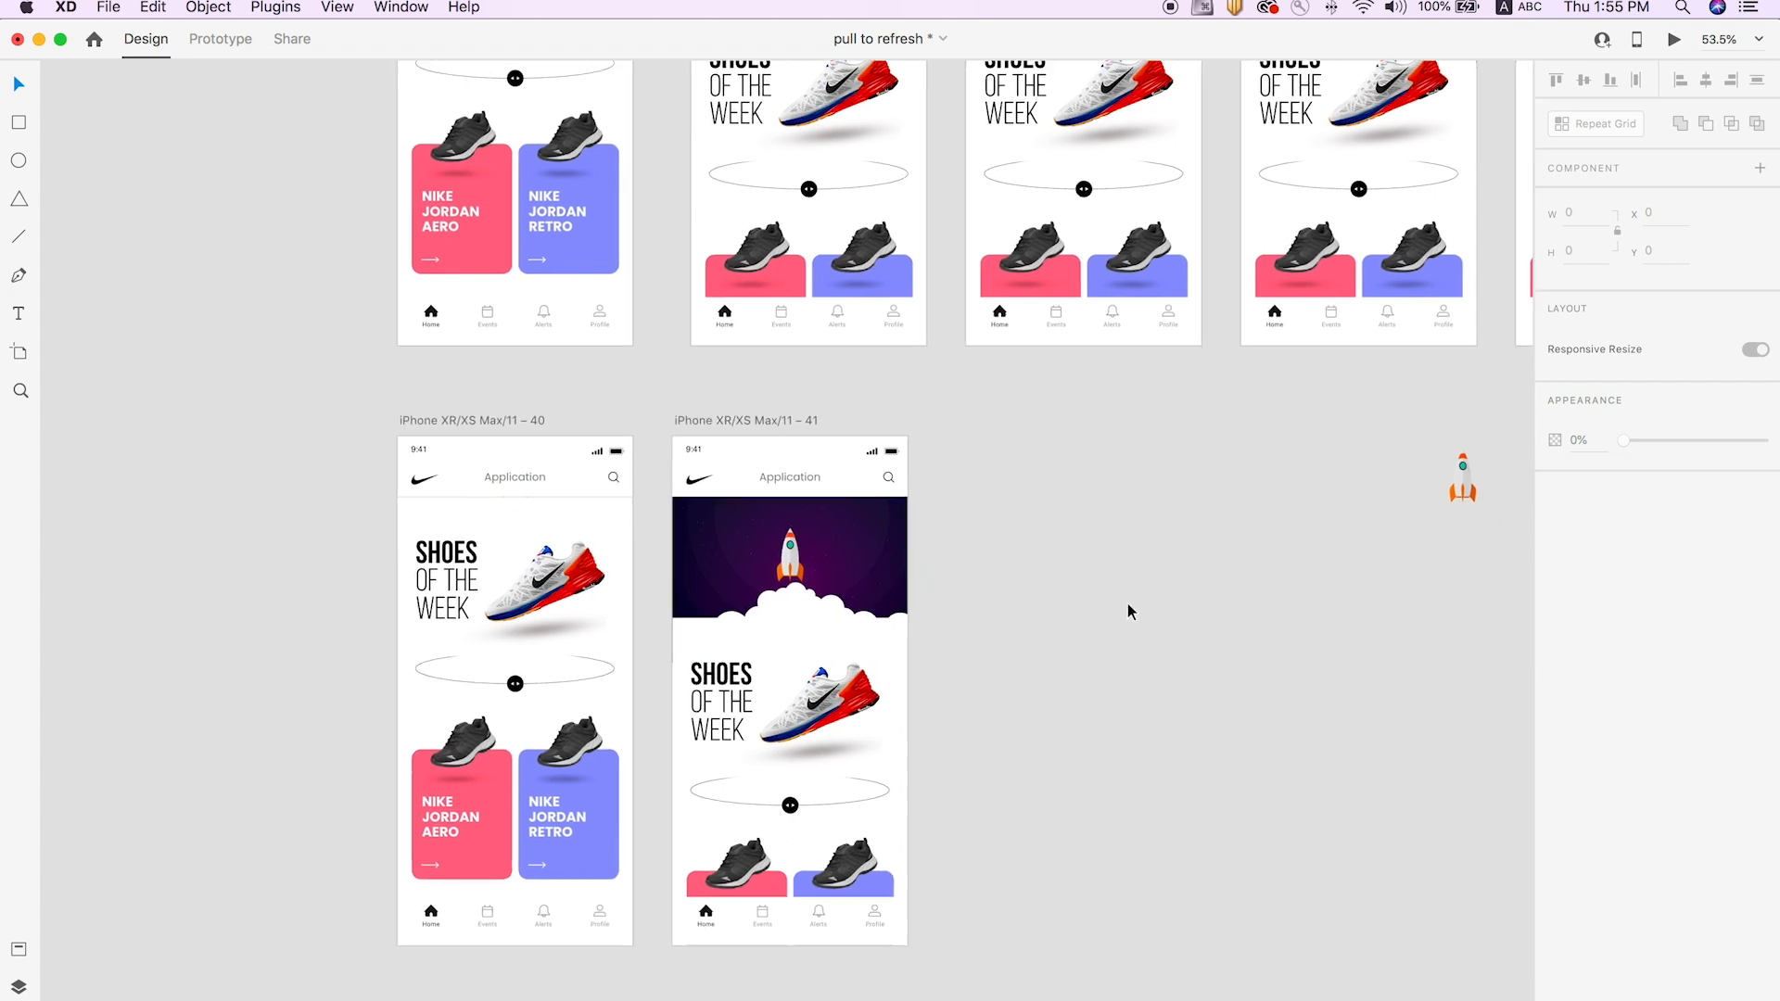
pyautogui.click(220, 39)
pyautogui.click(619, 705)
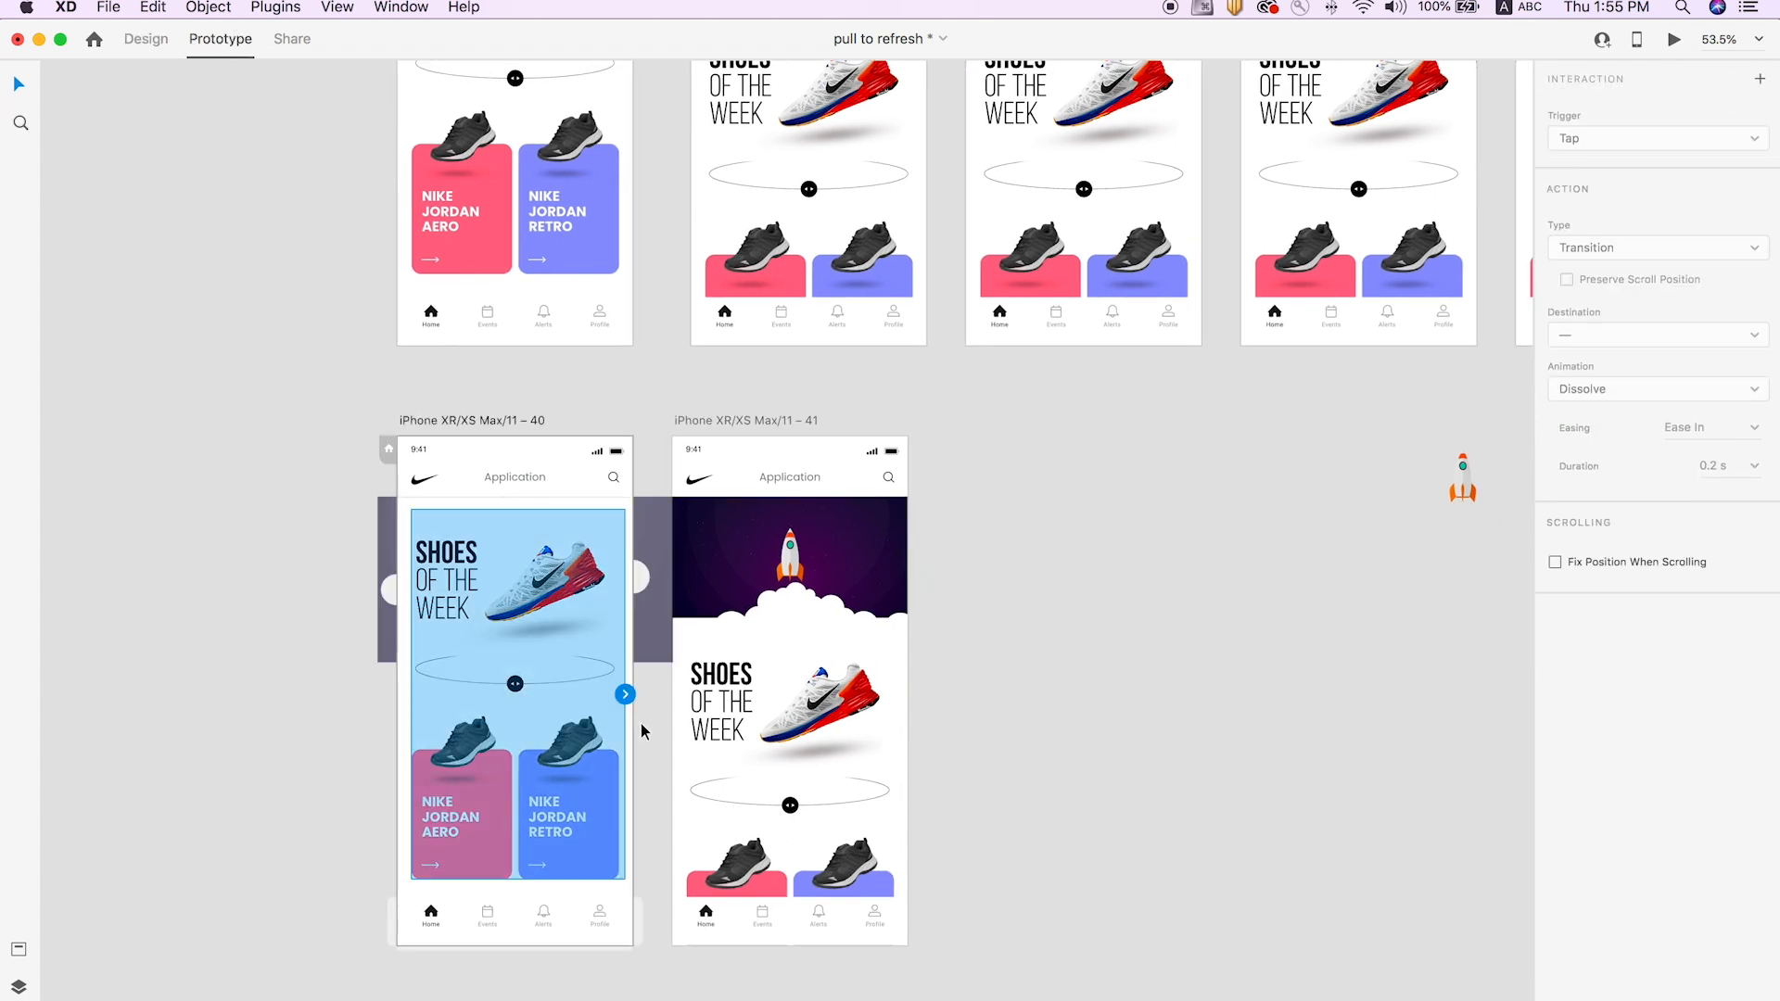
pyautogui.moveTo(625, 694); pyautogui.dragTo(784, 524)
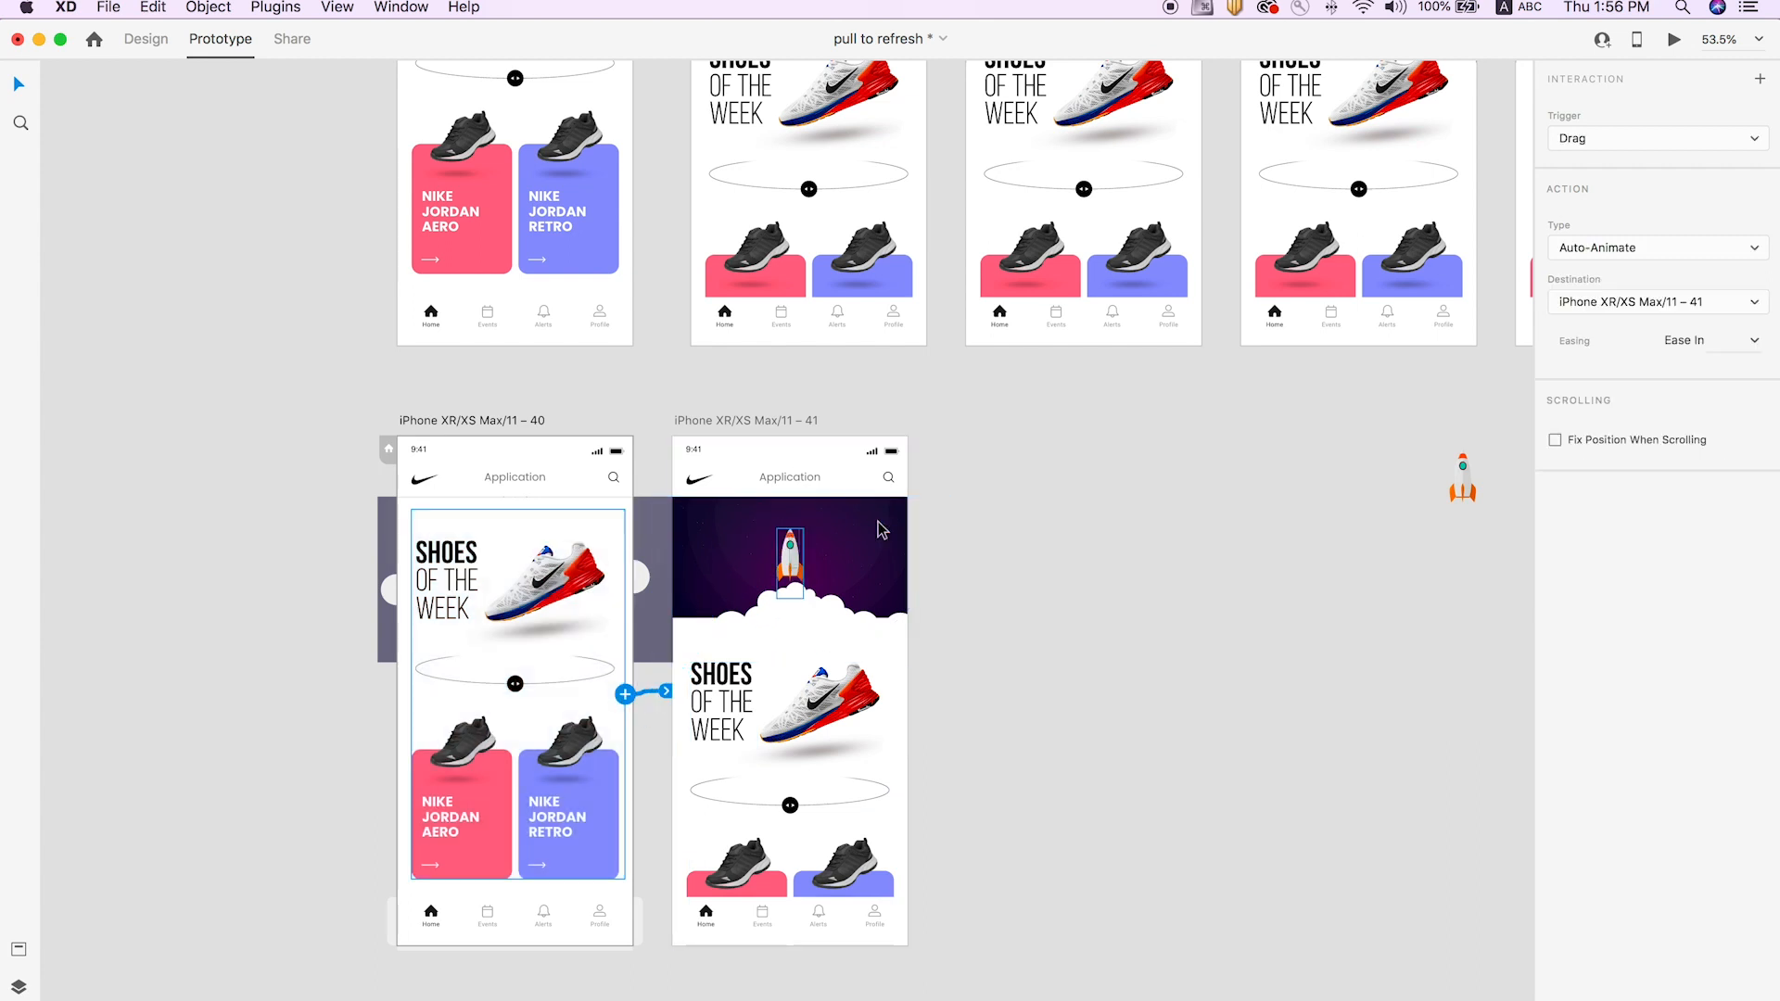
# Configure the link from artboard 40 to artboard 41 with a Drag trigger and Ease In easing.
pyautogui.click(1631, 149)
pyautogui.click(1618, 155)
pyautogui.click(1613, 141)
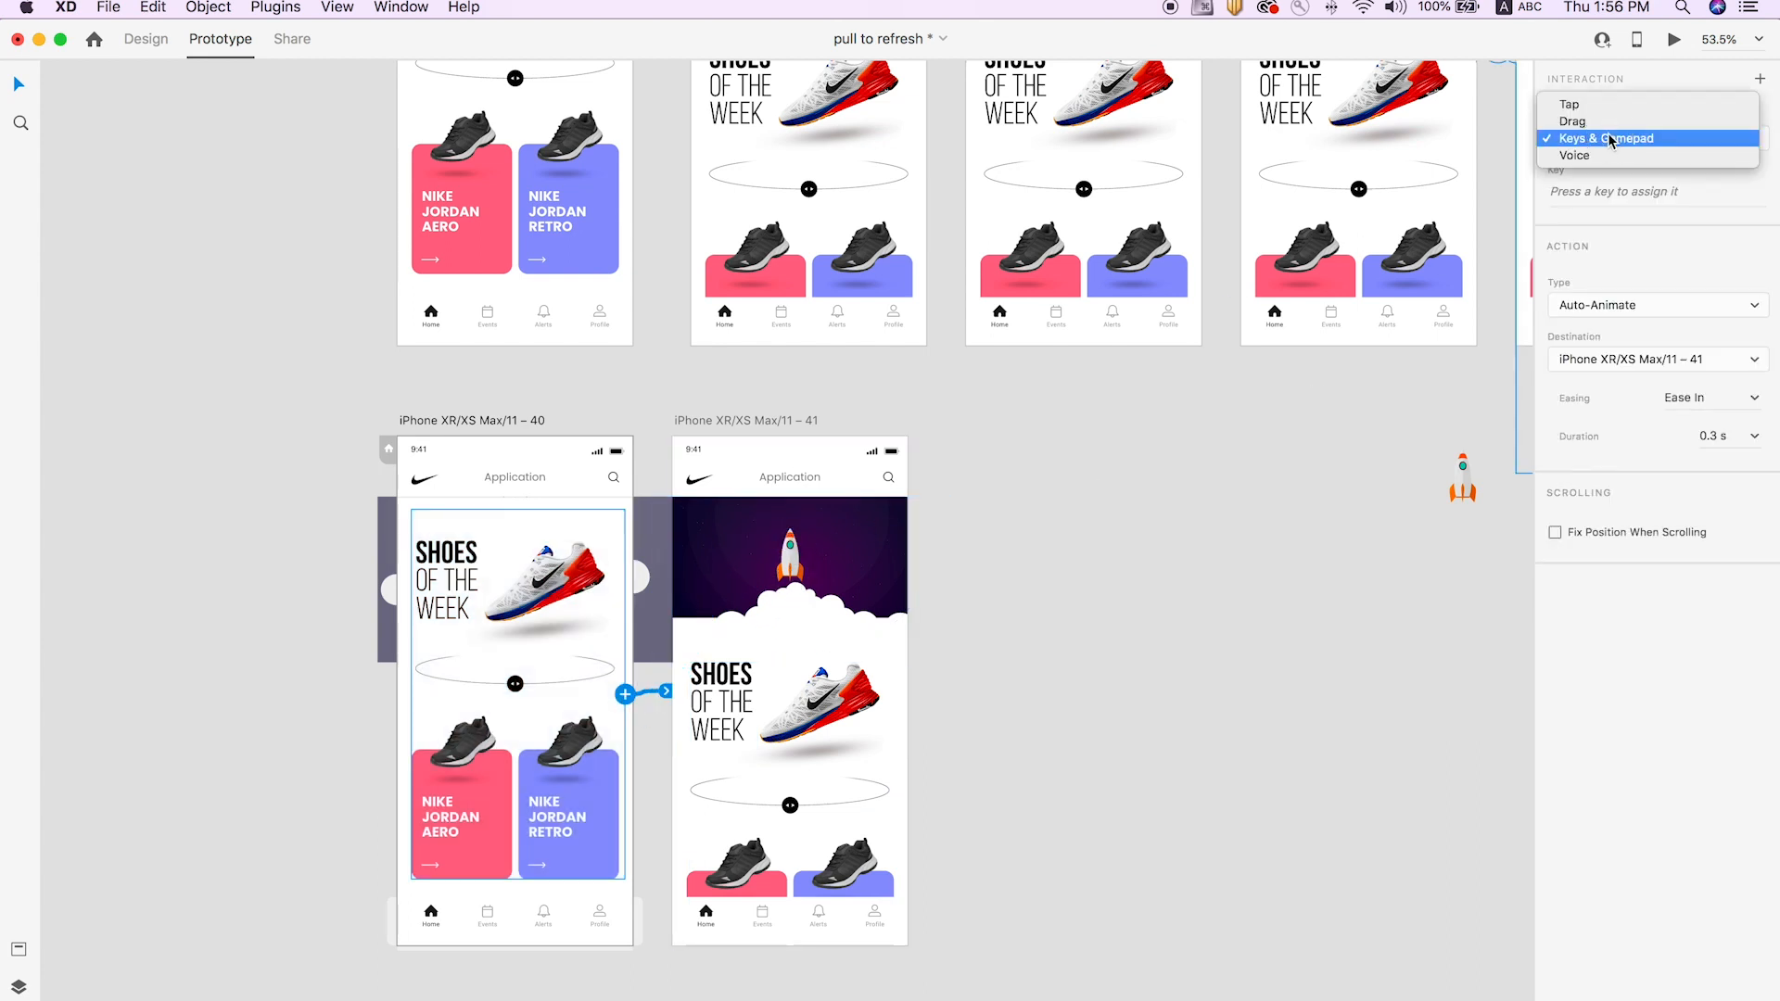
pyautogui.click(1609, 121)
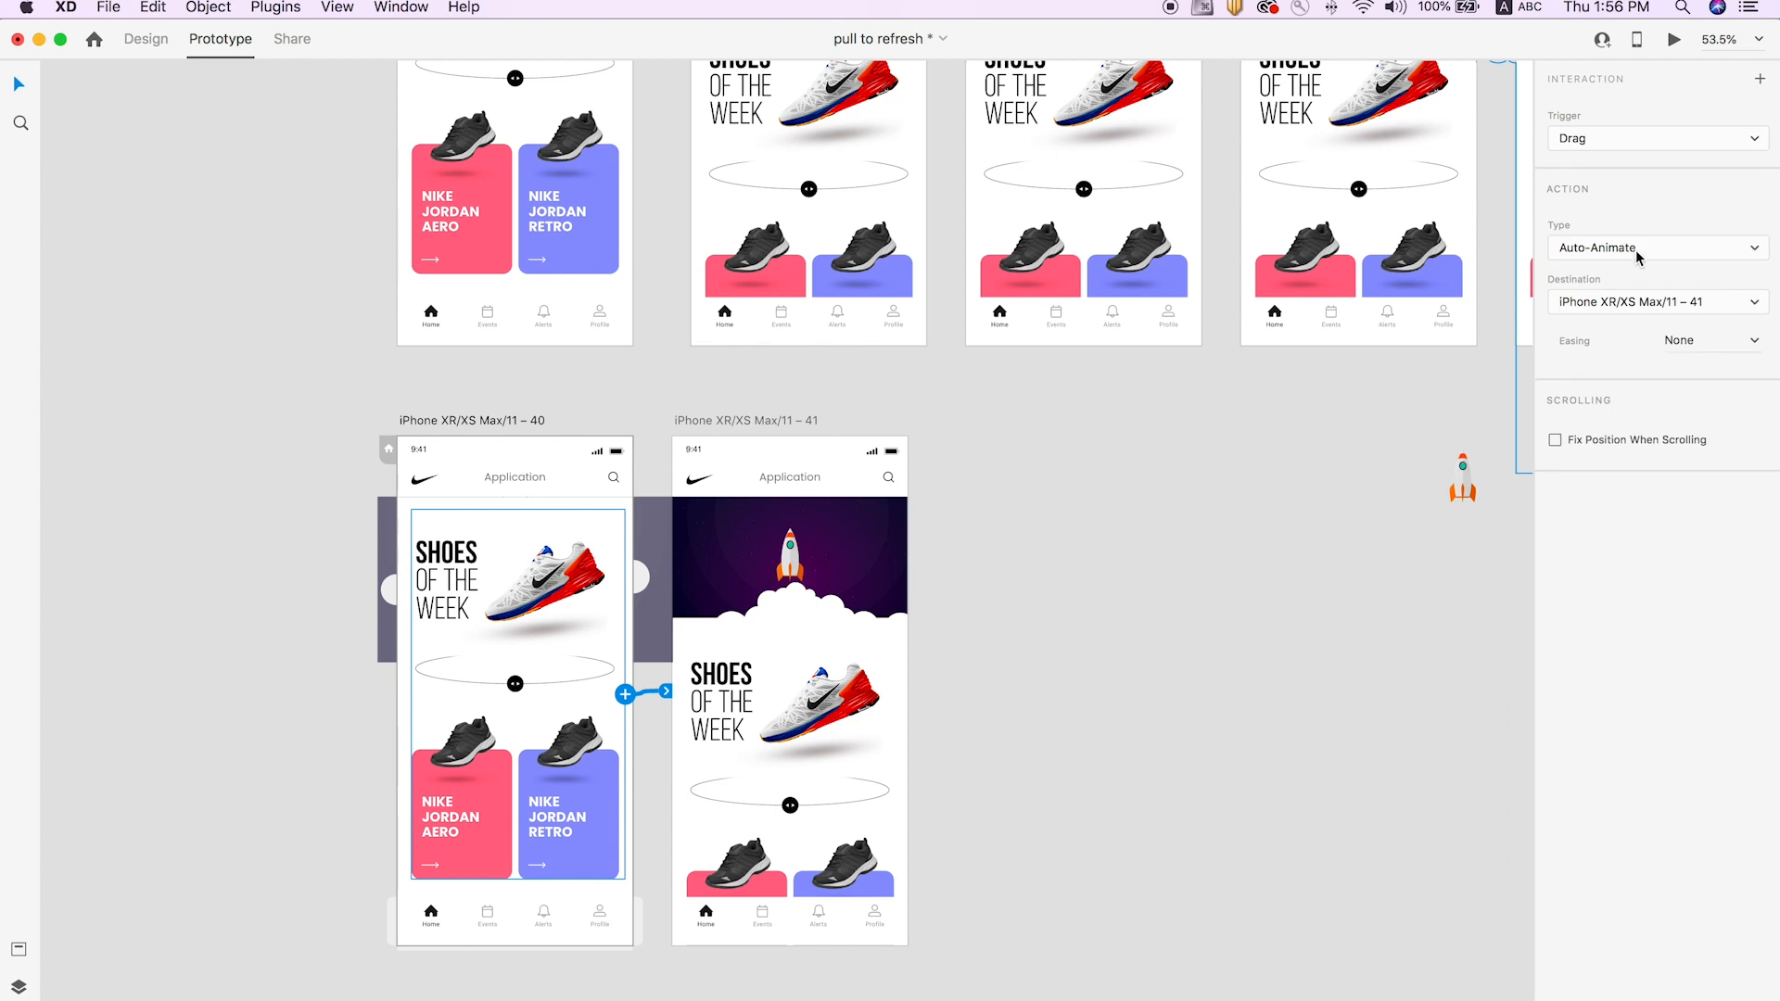
pyautogui.click(1629, 303)
pyautogui.click(1627, 303)
pyautogui.click(1755, 341)
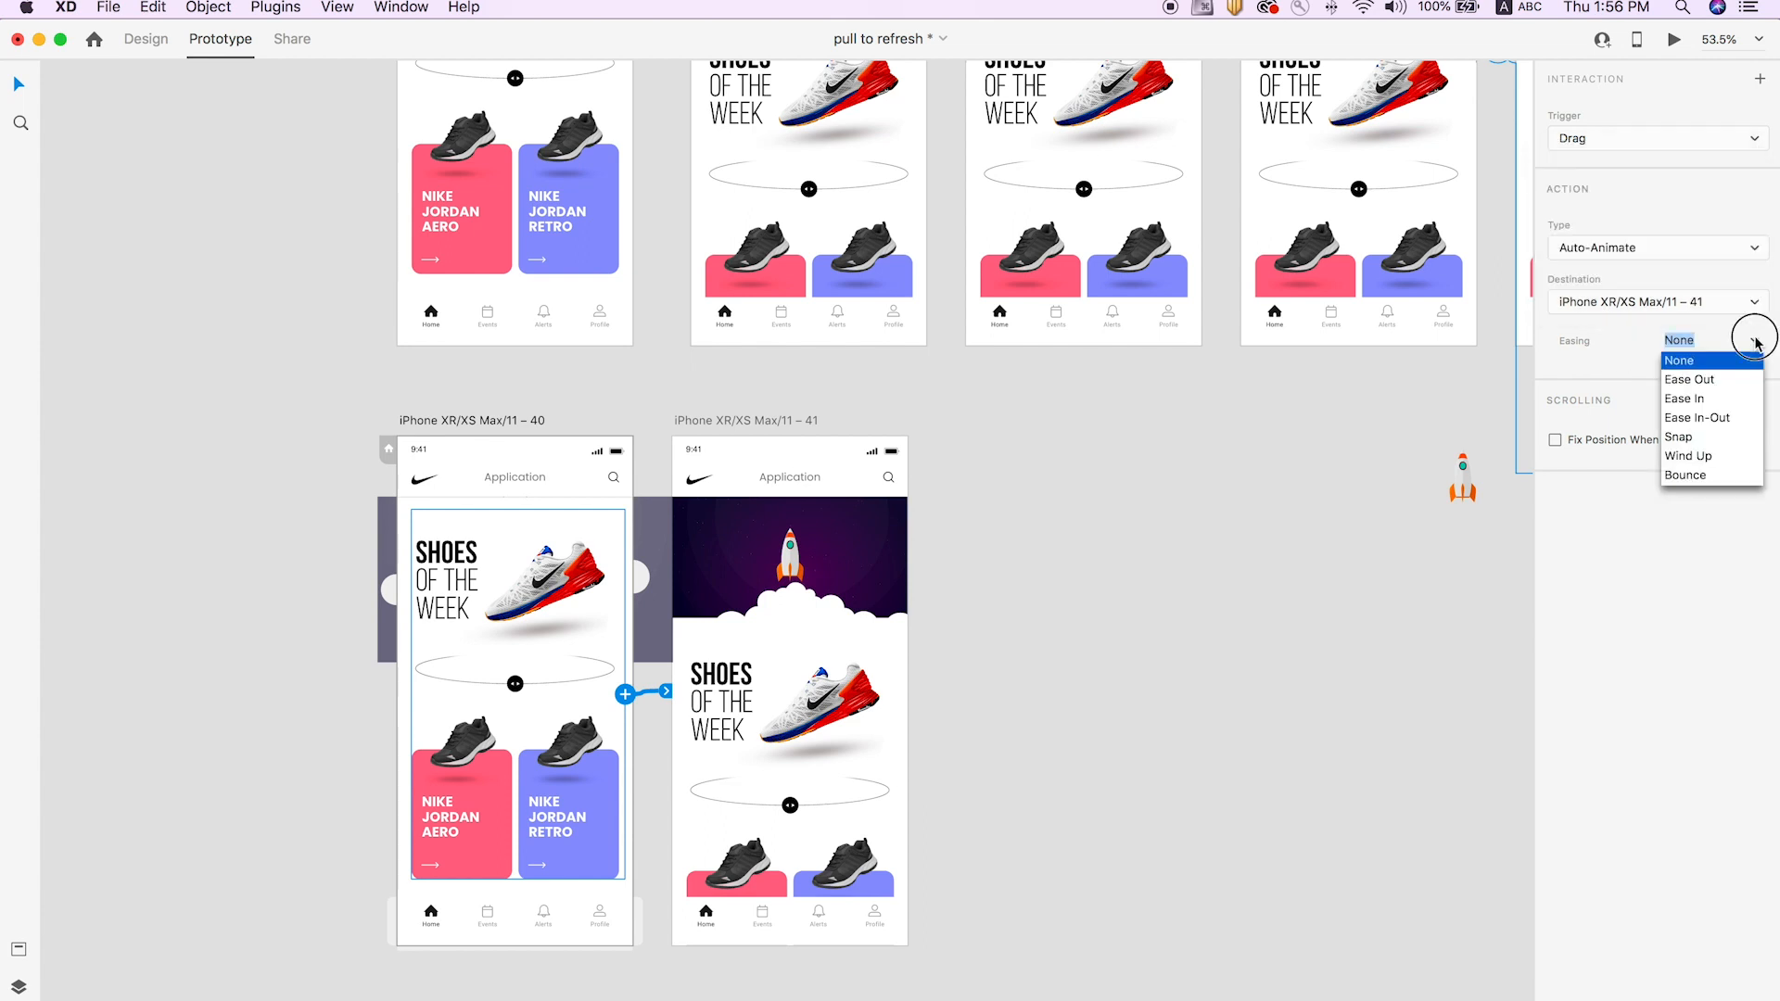
pyautogui.click(1693, 399)
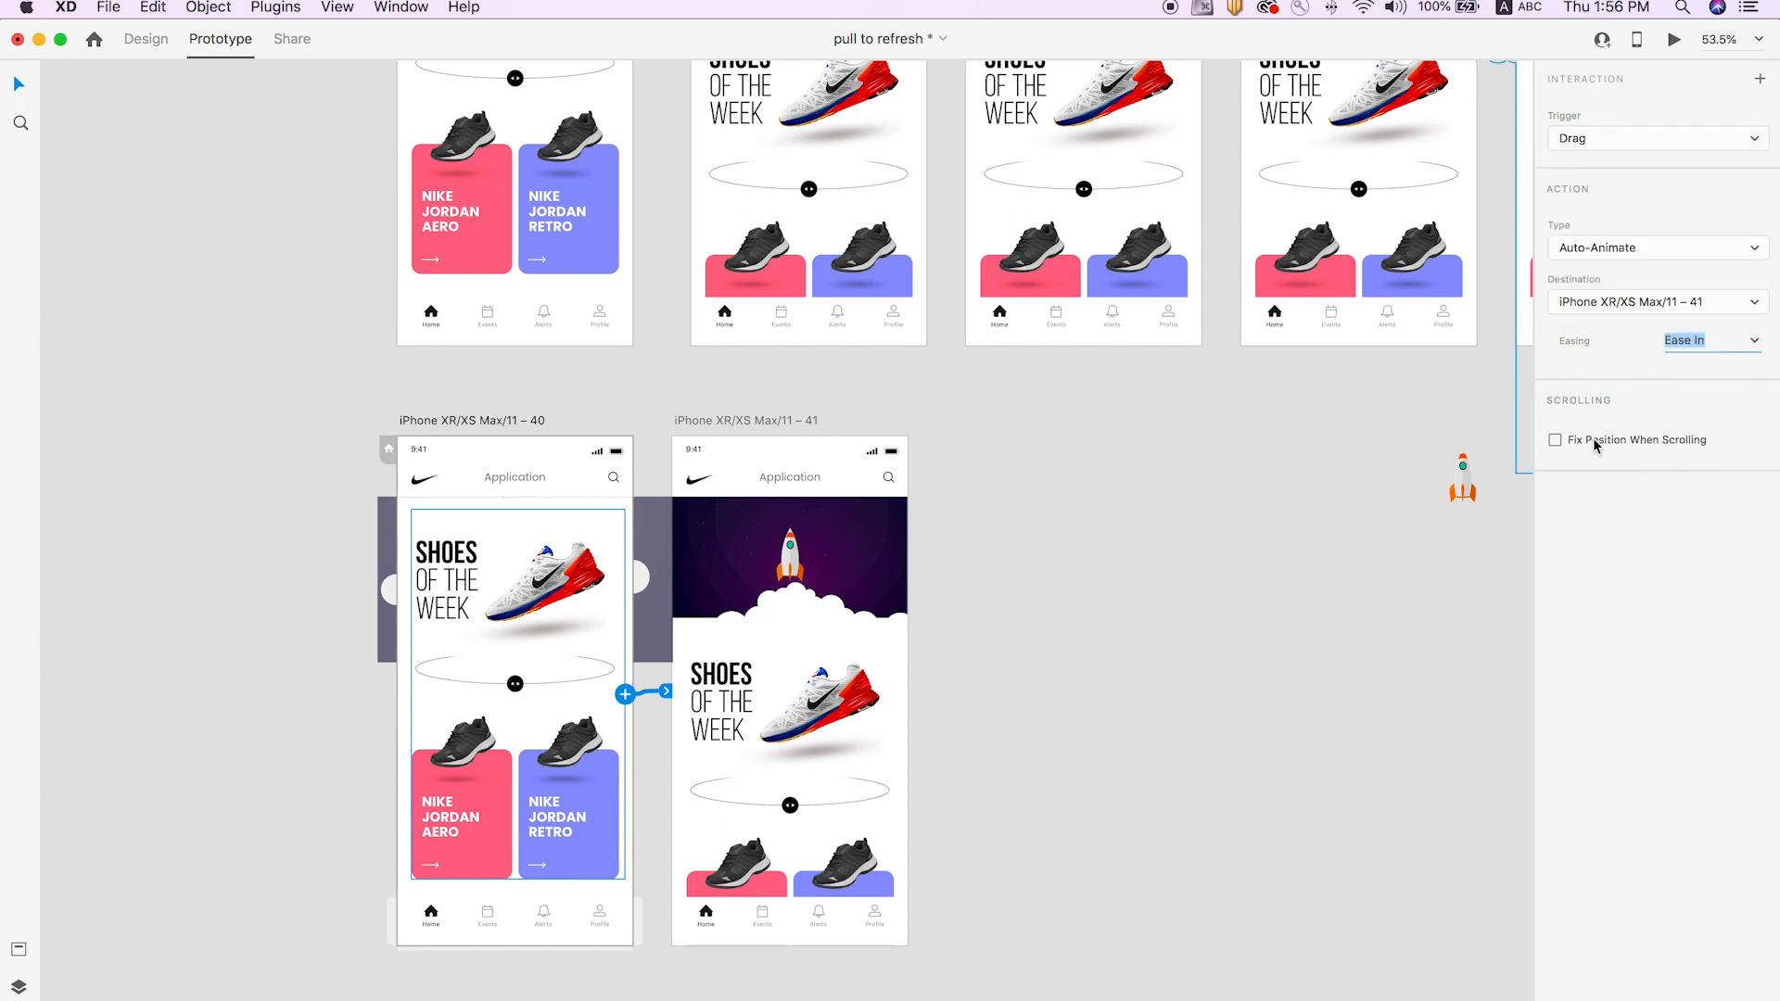
pyautogui.click(1119, 610)
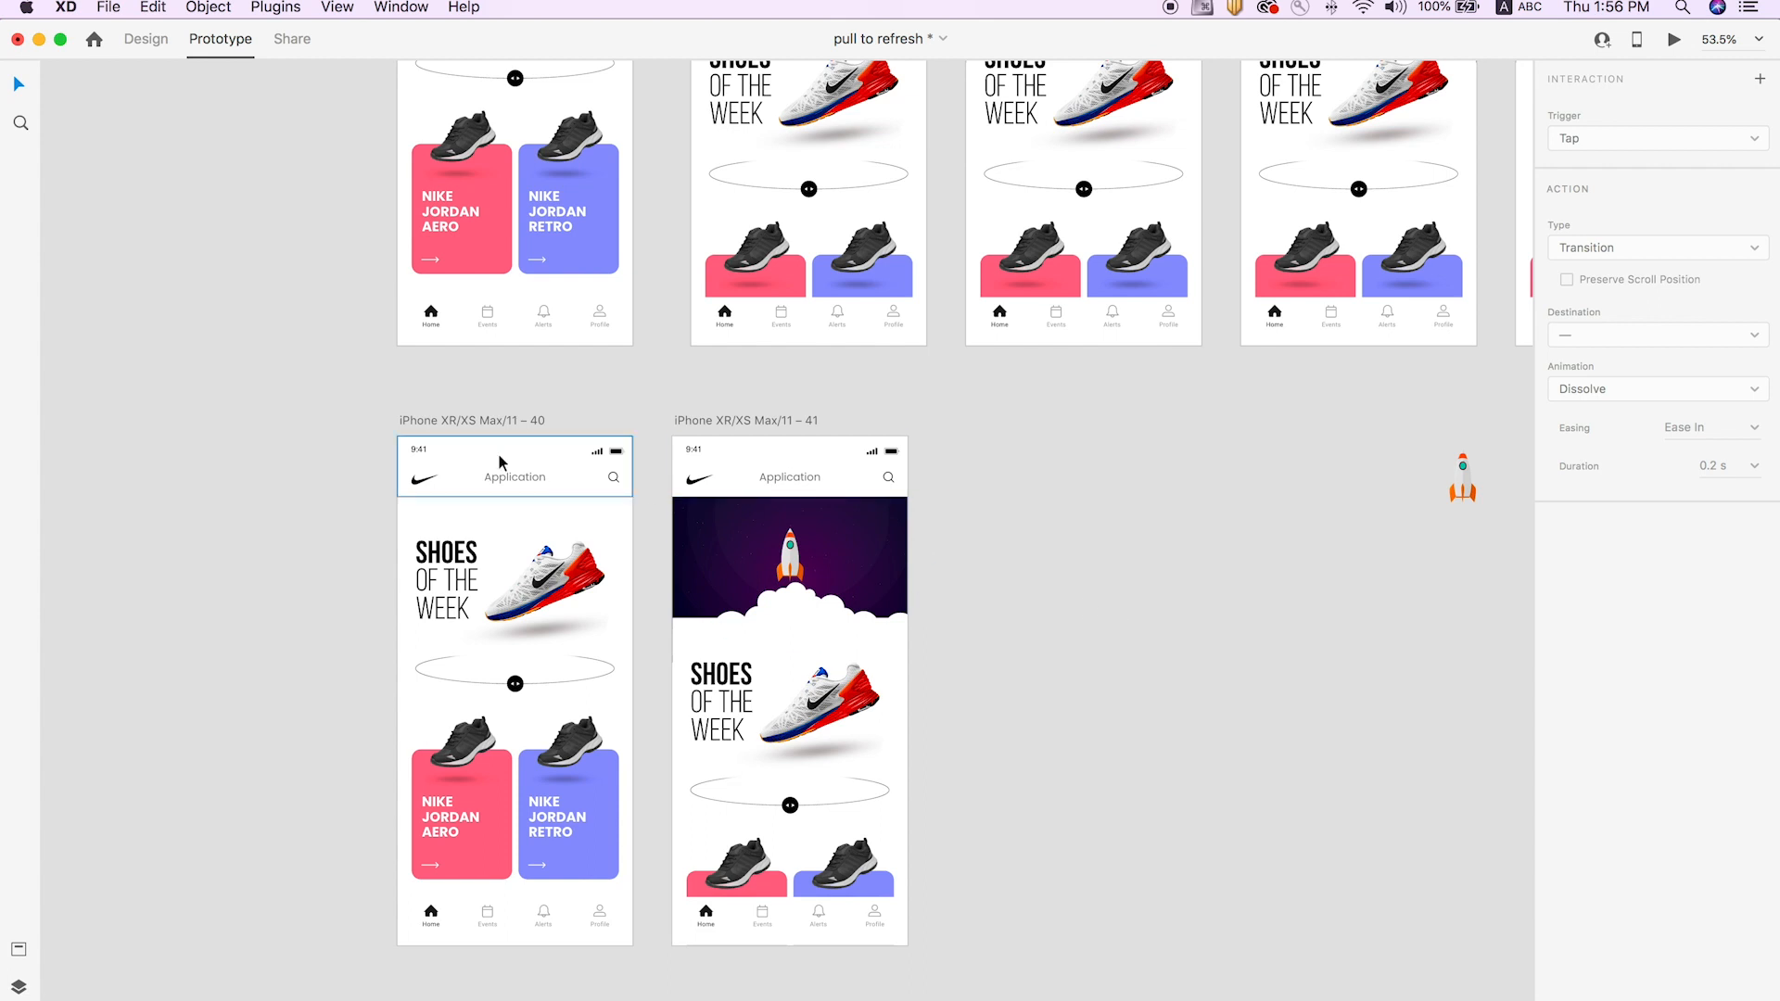
# Preview the prototype from artboard 40, test pulling the content down to reveal the rocket, and close the preview.
pyautogui.click(442, 420)
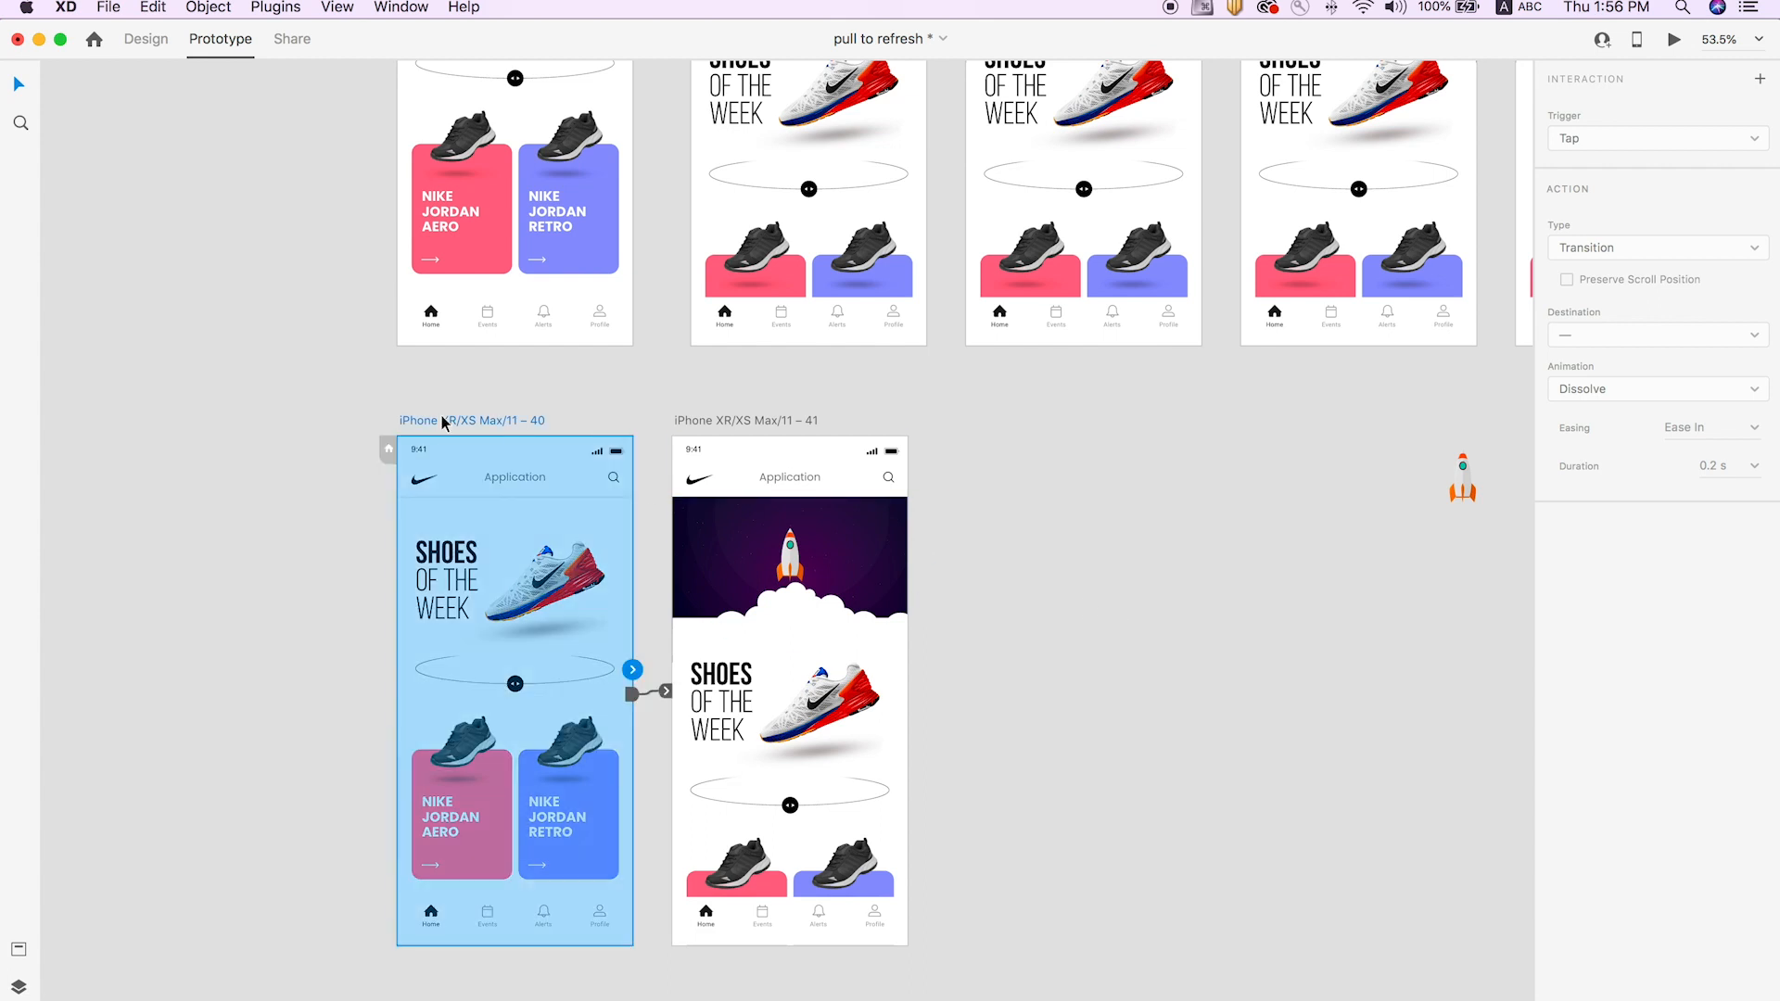
pyautogui.press('super+Return')
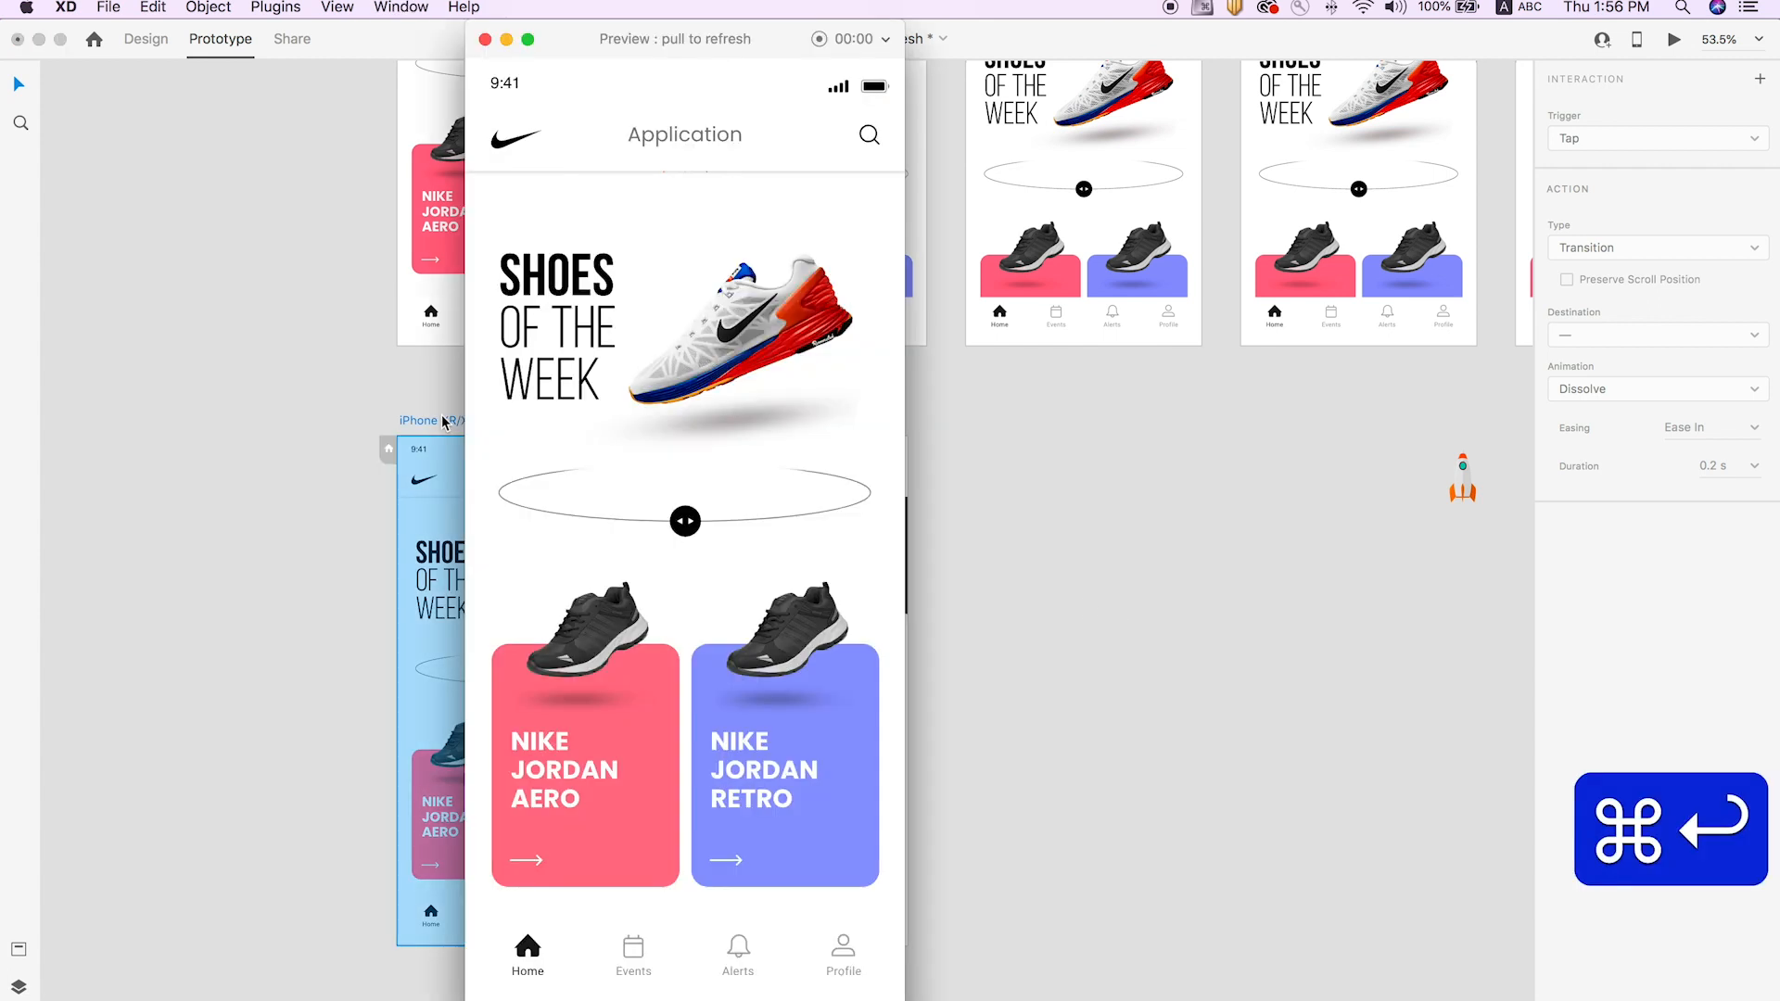
pyautogui.moveTo(647, 275); pyautogui.dragTo(647, 457)
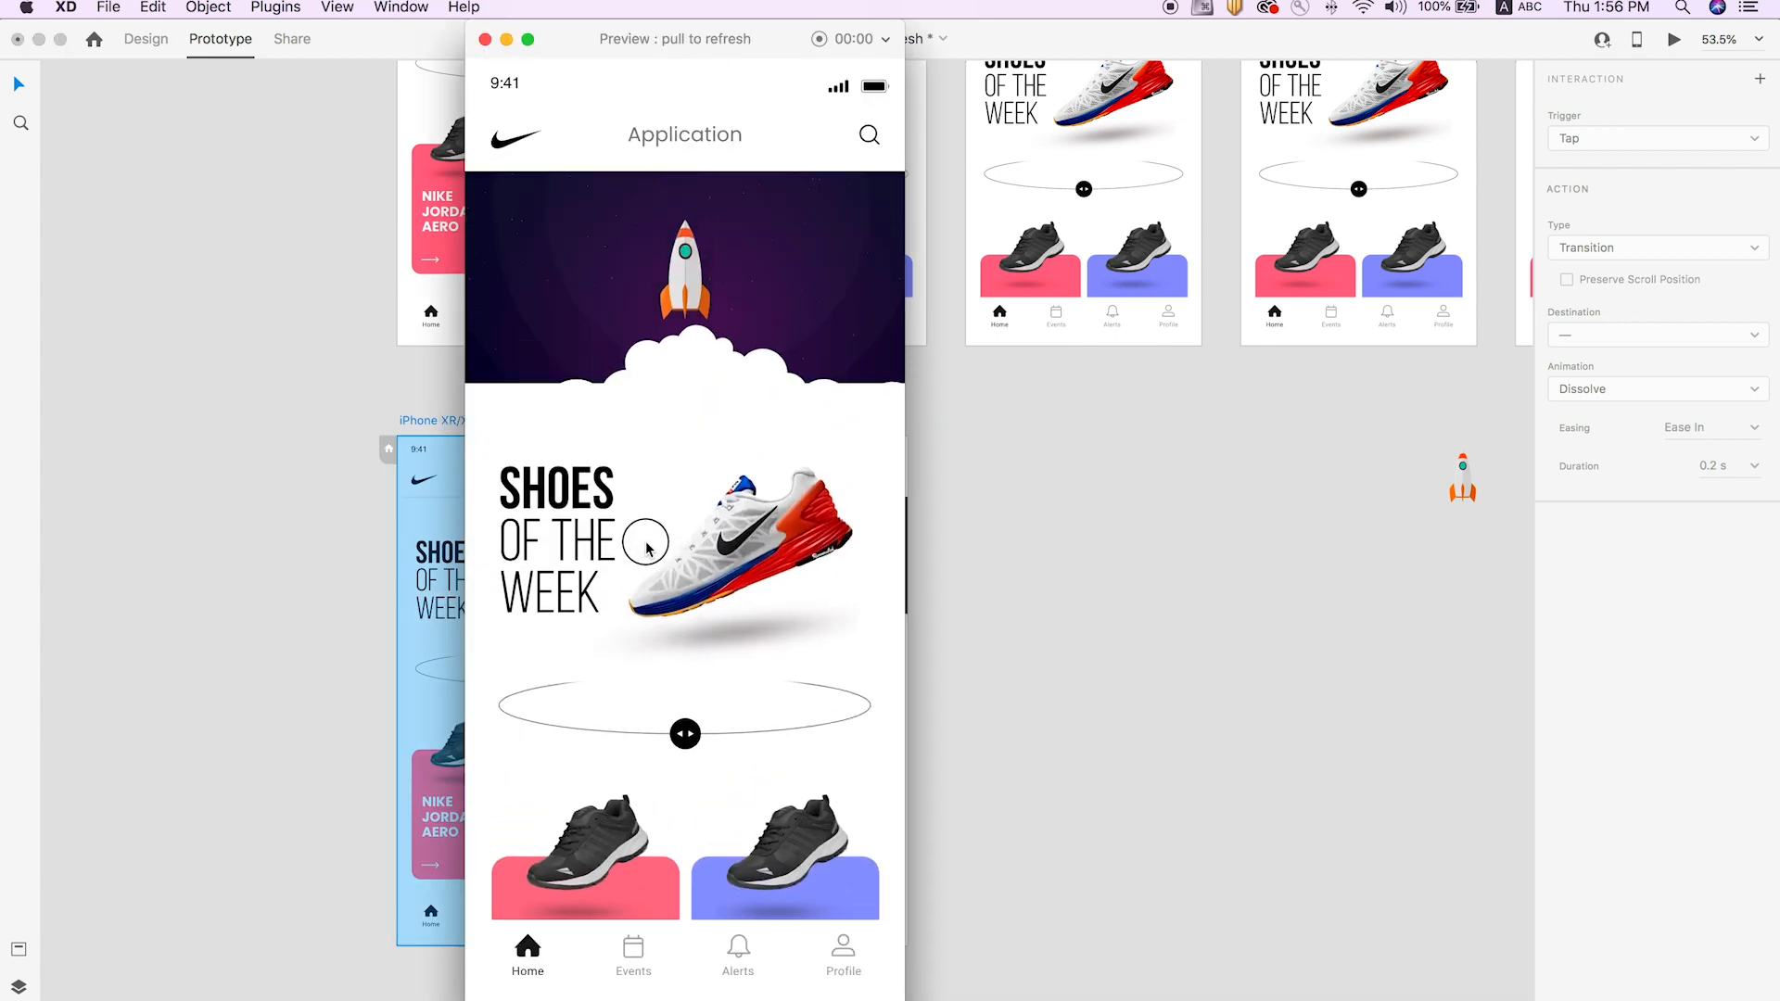
pyautogui.moveTo(647, 281); pyautogui.dragTo(646, 570)
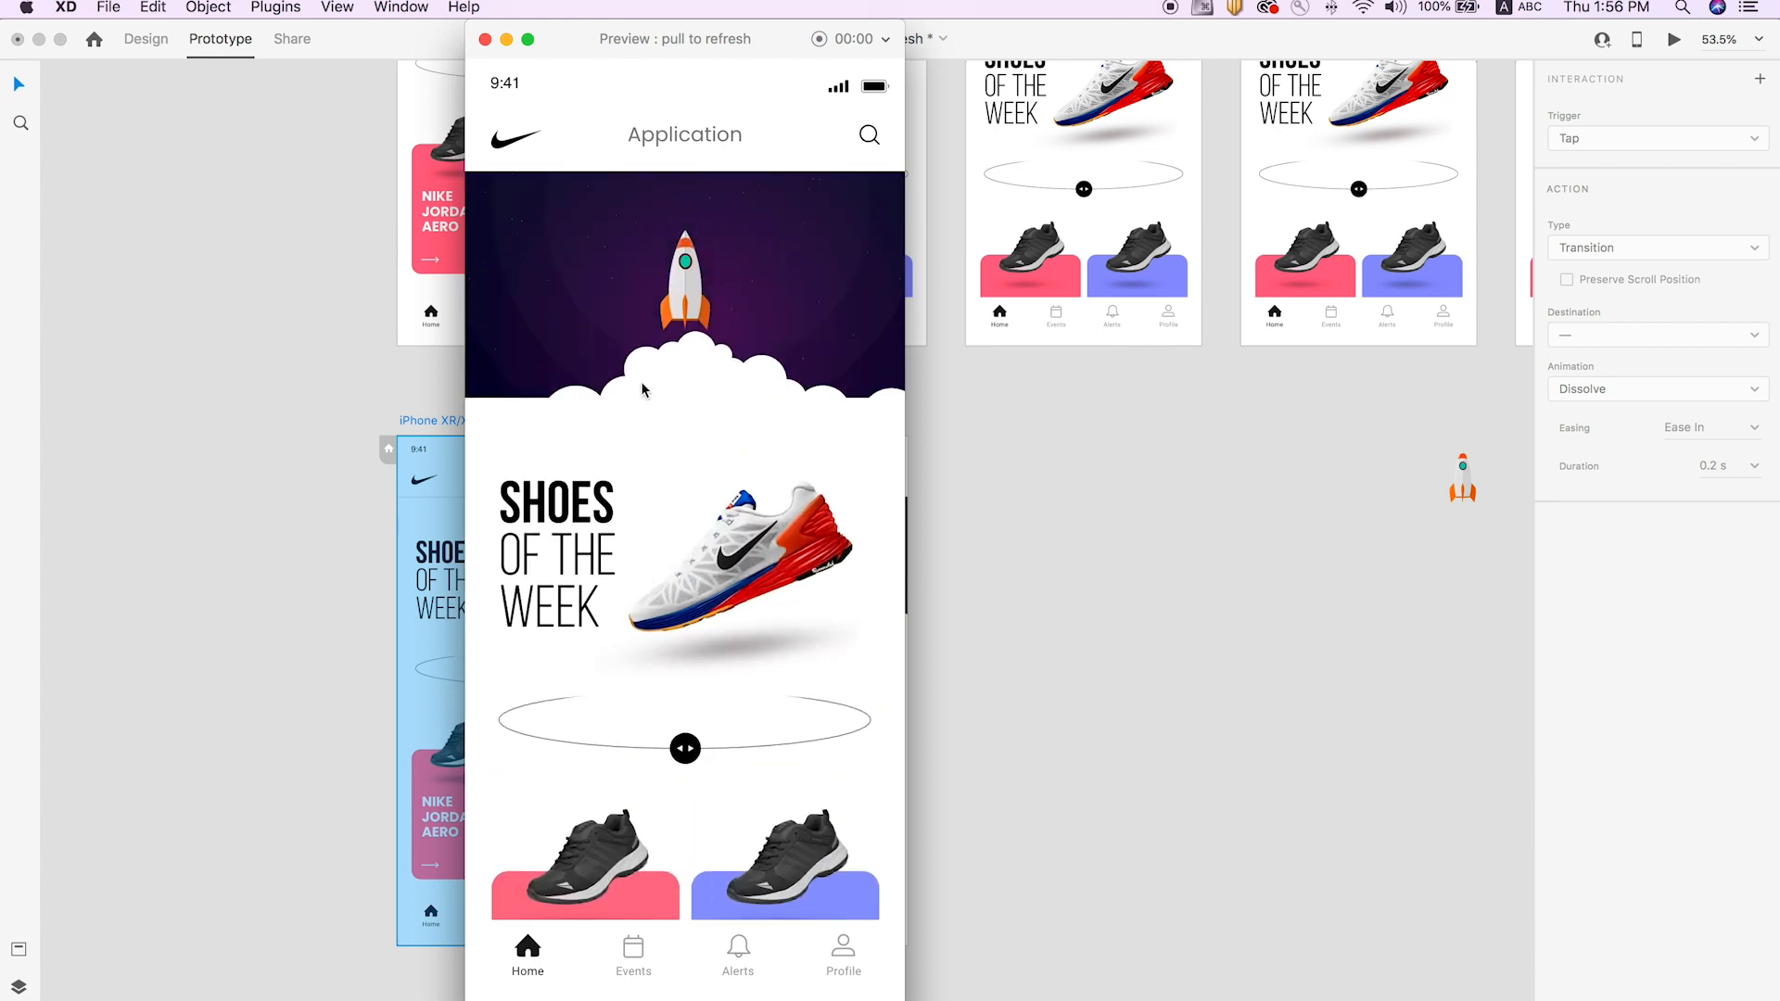
pyautogui.click(485, 40)
# Duplicate artboard 41 four times in the same row to create artboards 42 through 45.
pyautogui.click(936, 519)
pyautogui.scroll(-5, 1036, 521)
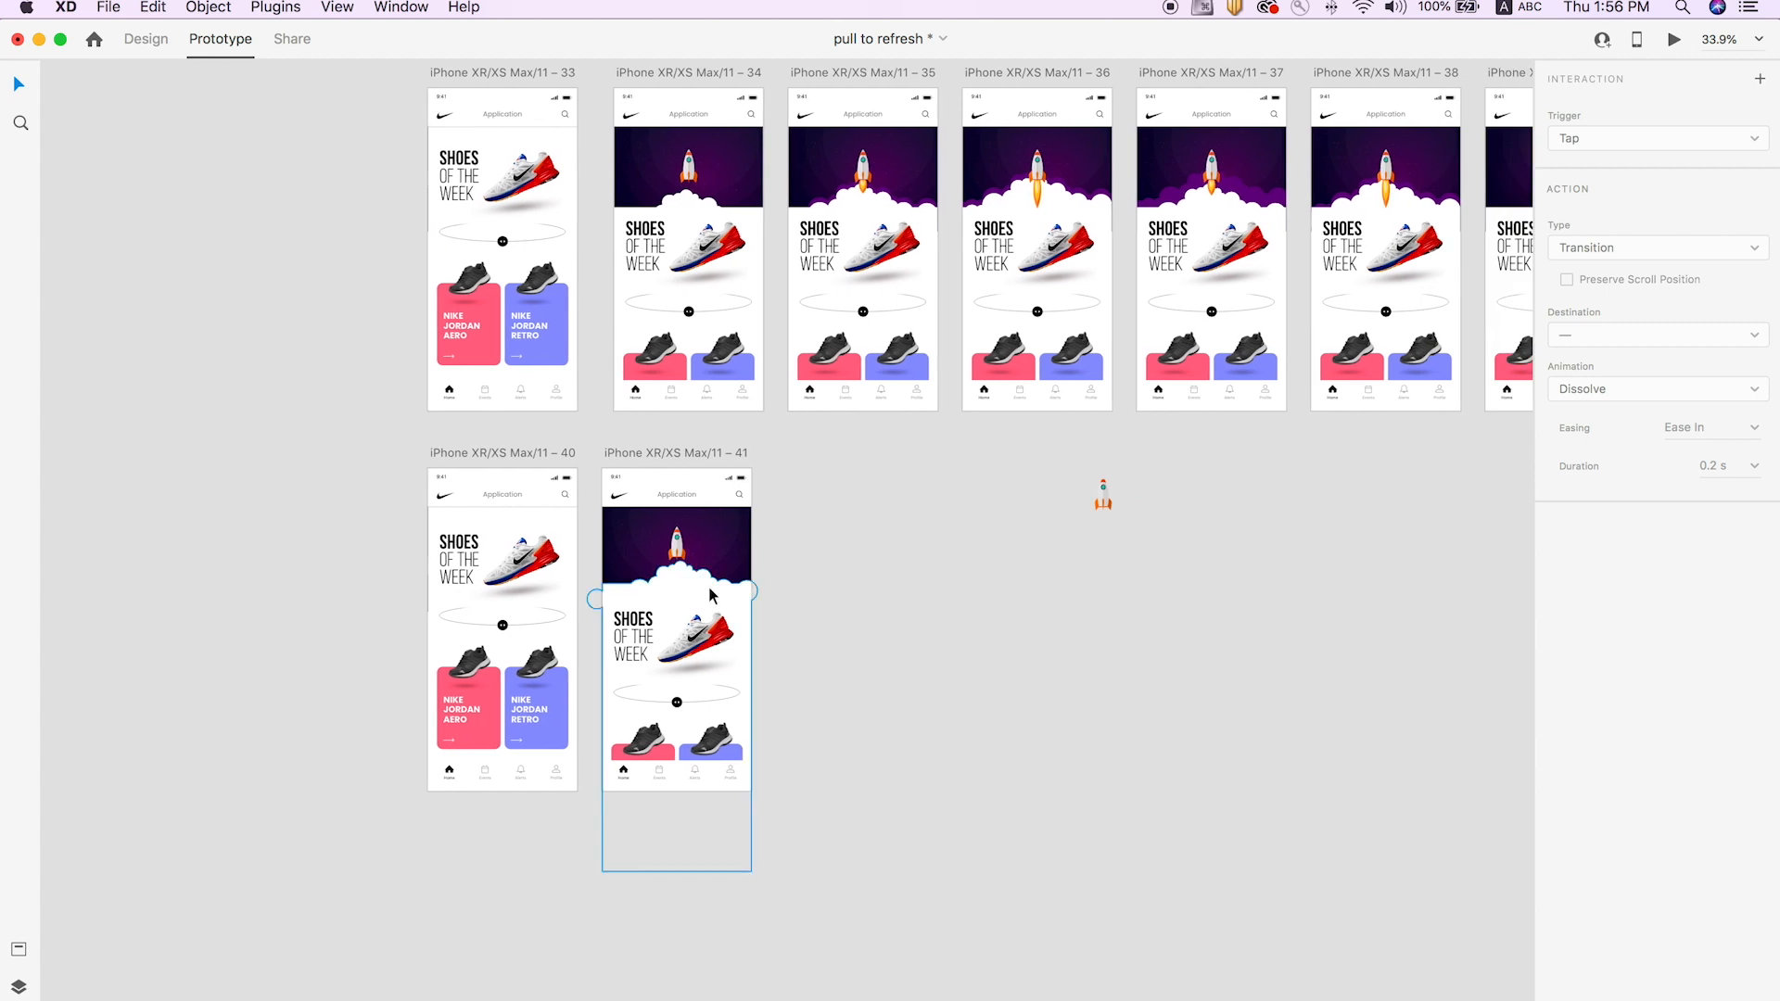
pyautogui.click(670, 454)
pyautogui.click(831, 500)
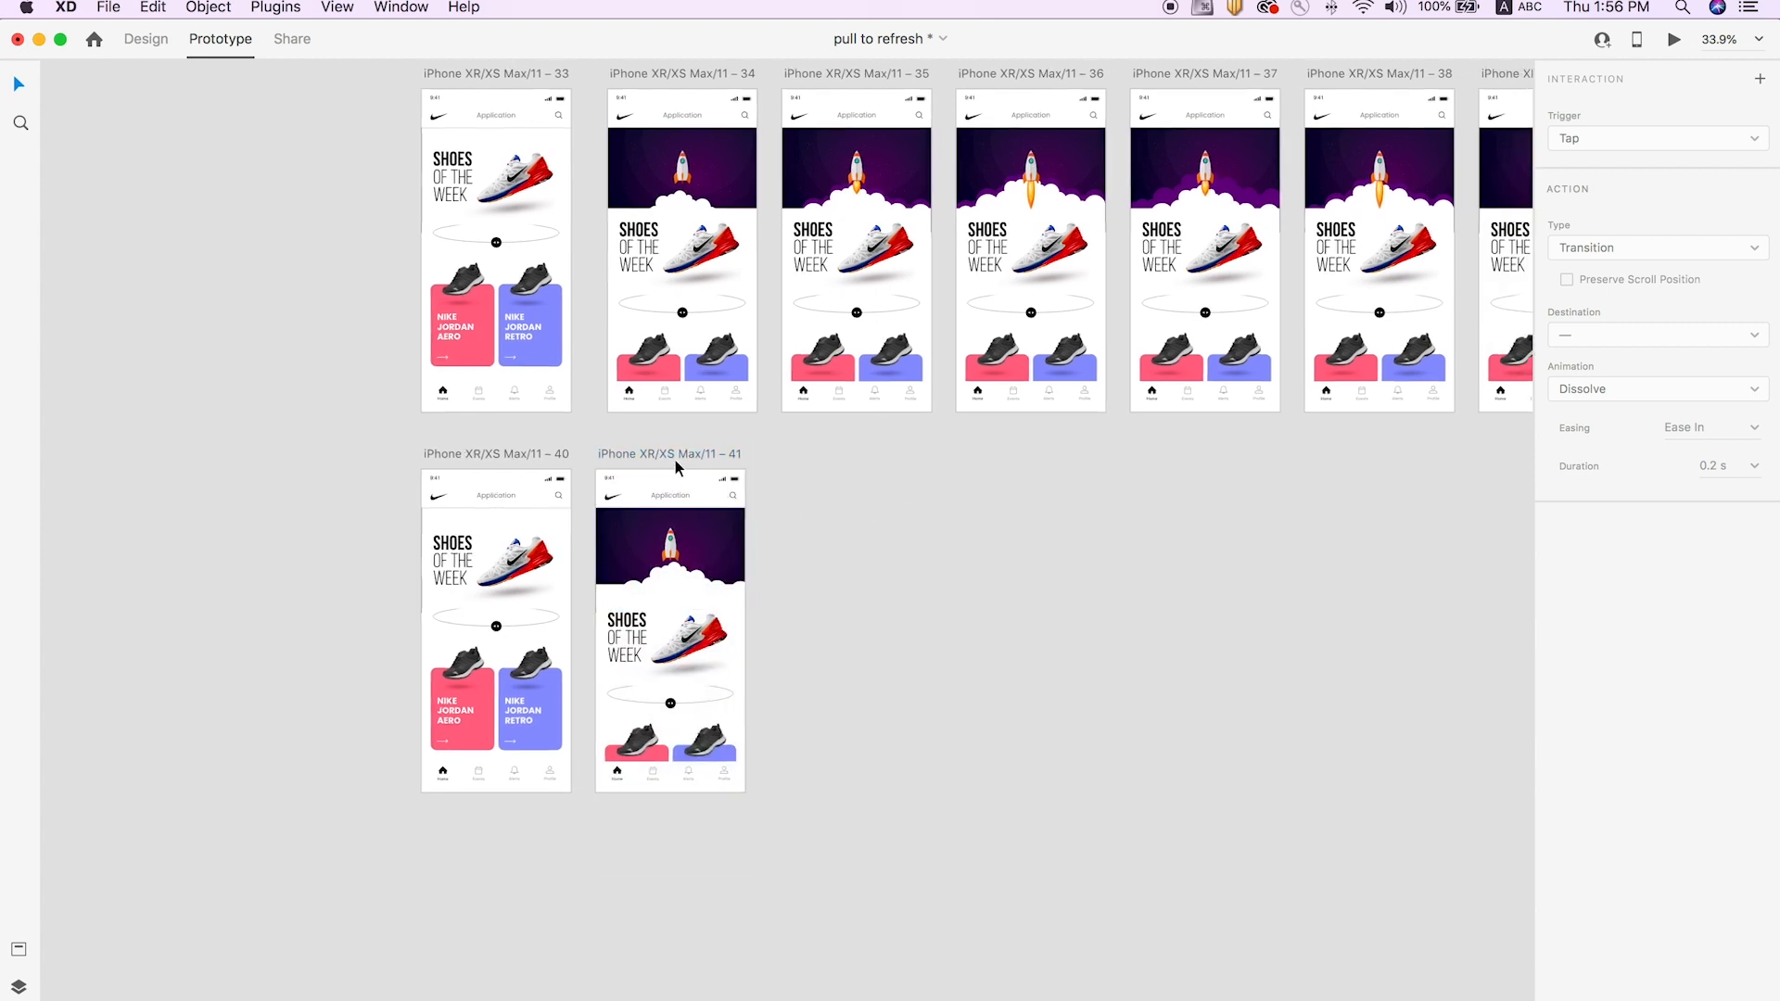
pyautogui.click(675, 455)
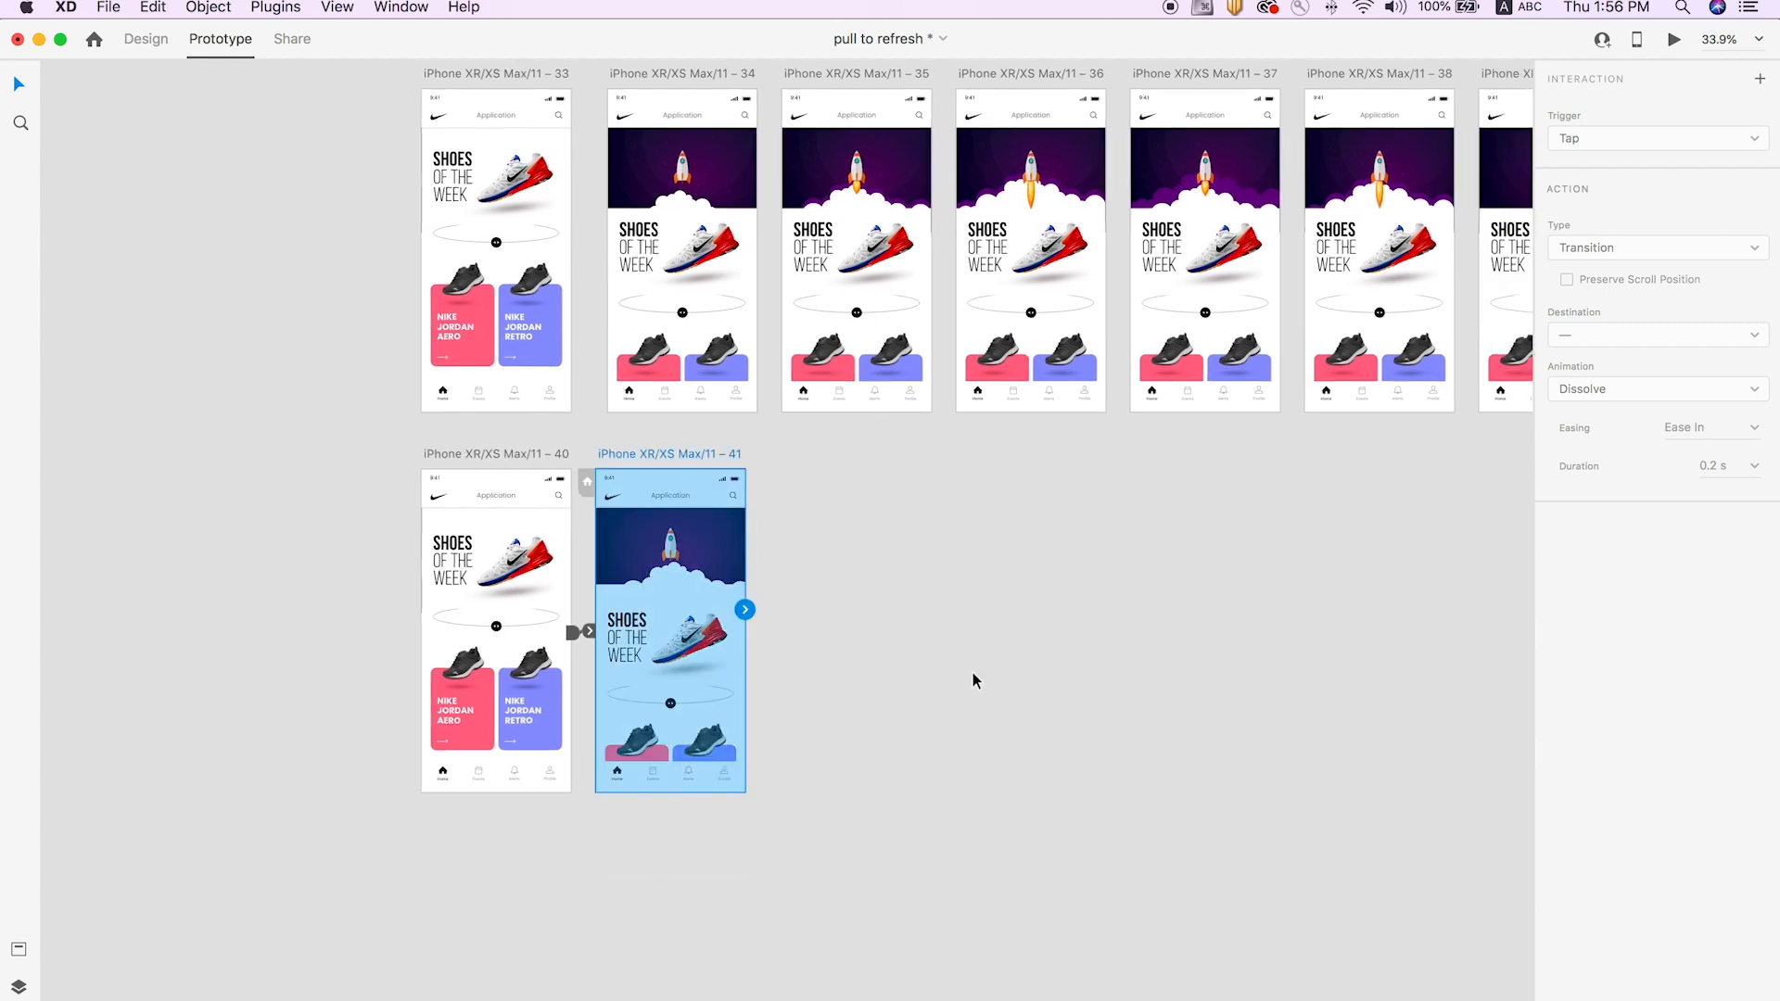
pyautogui.press('super+d')
pyautogui.press('super+d')
pyautogui.press('super+d')
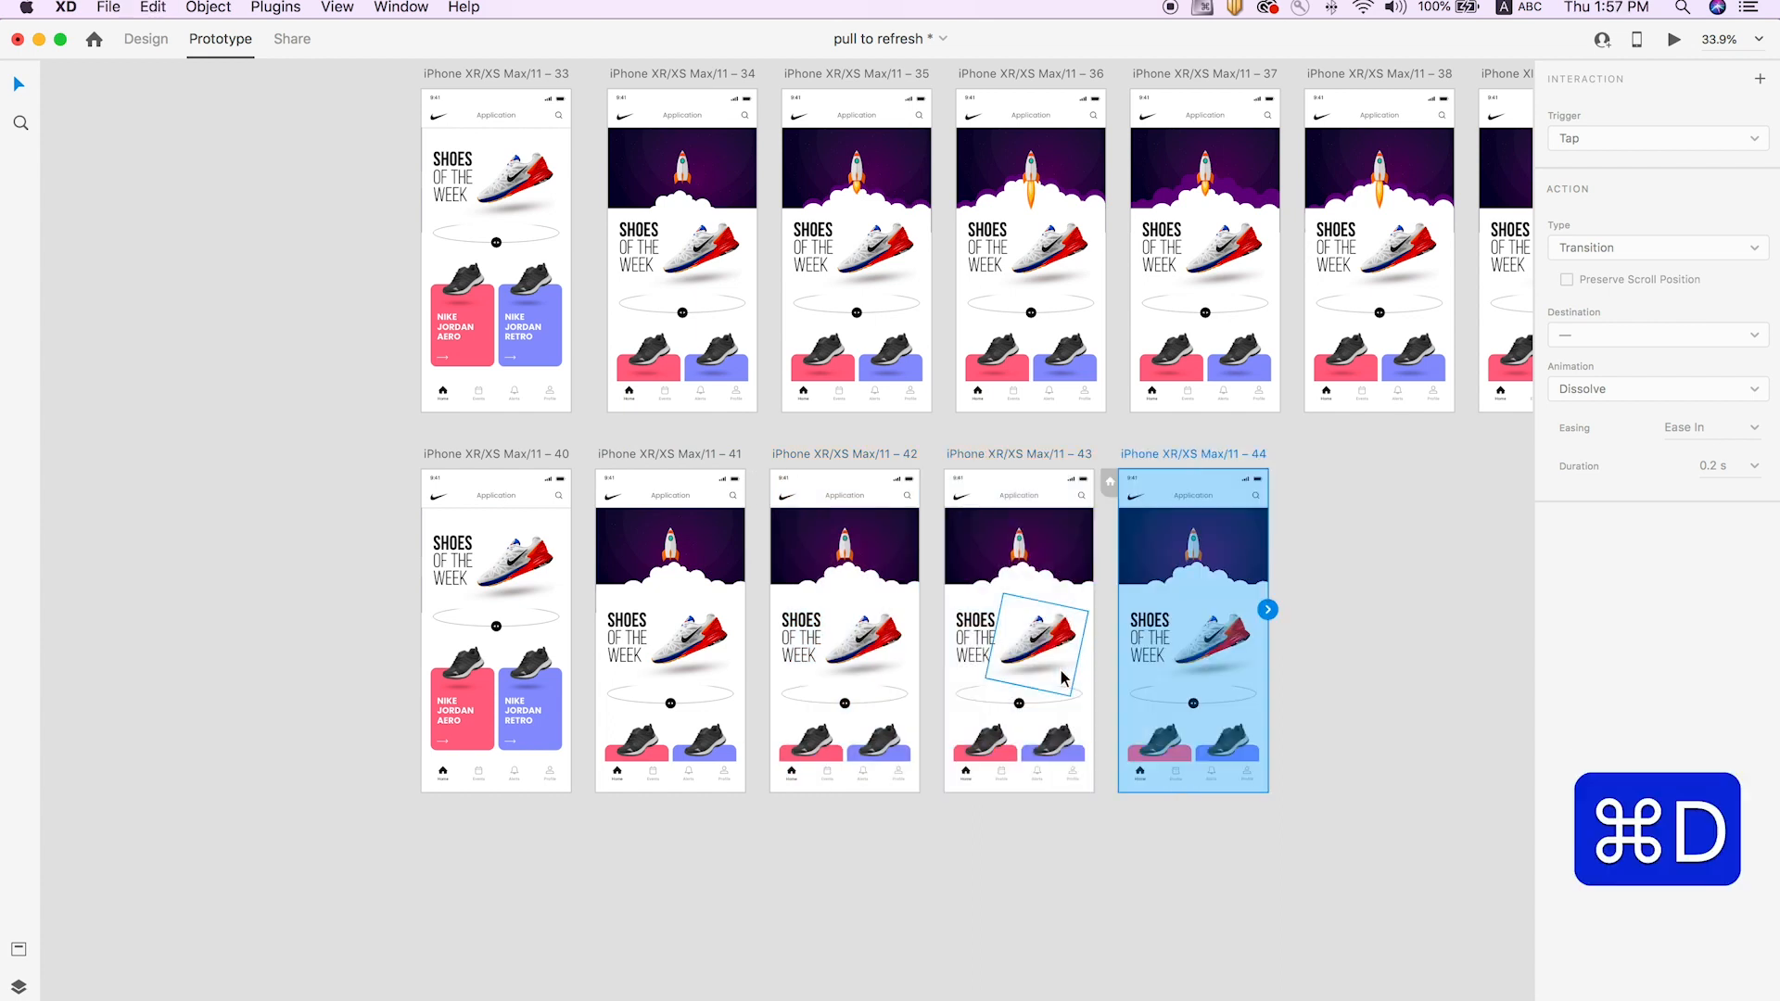
pyautogui.press('space')
pyautogui.moveTo(1063, 677); pyautogui.dragTo(952, 639)
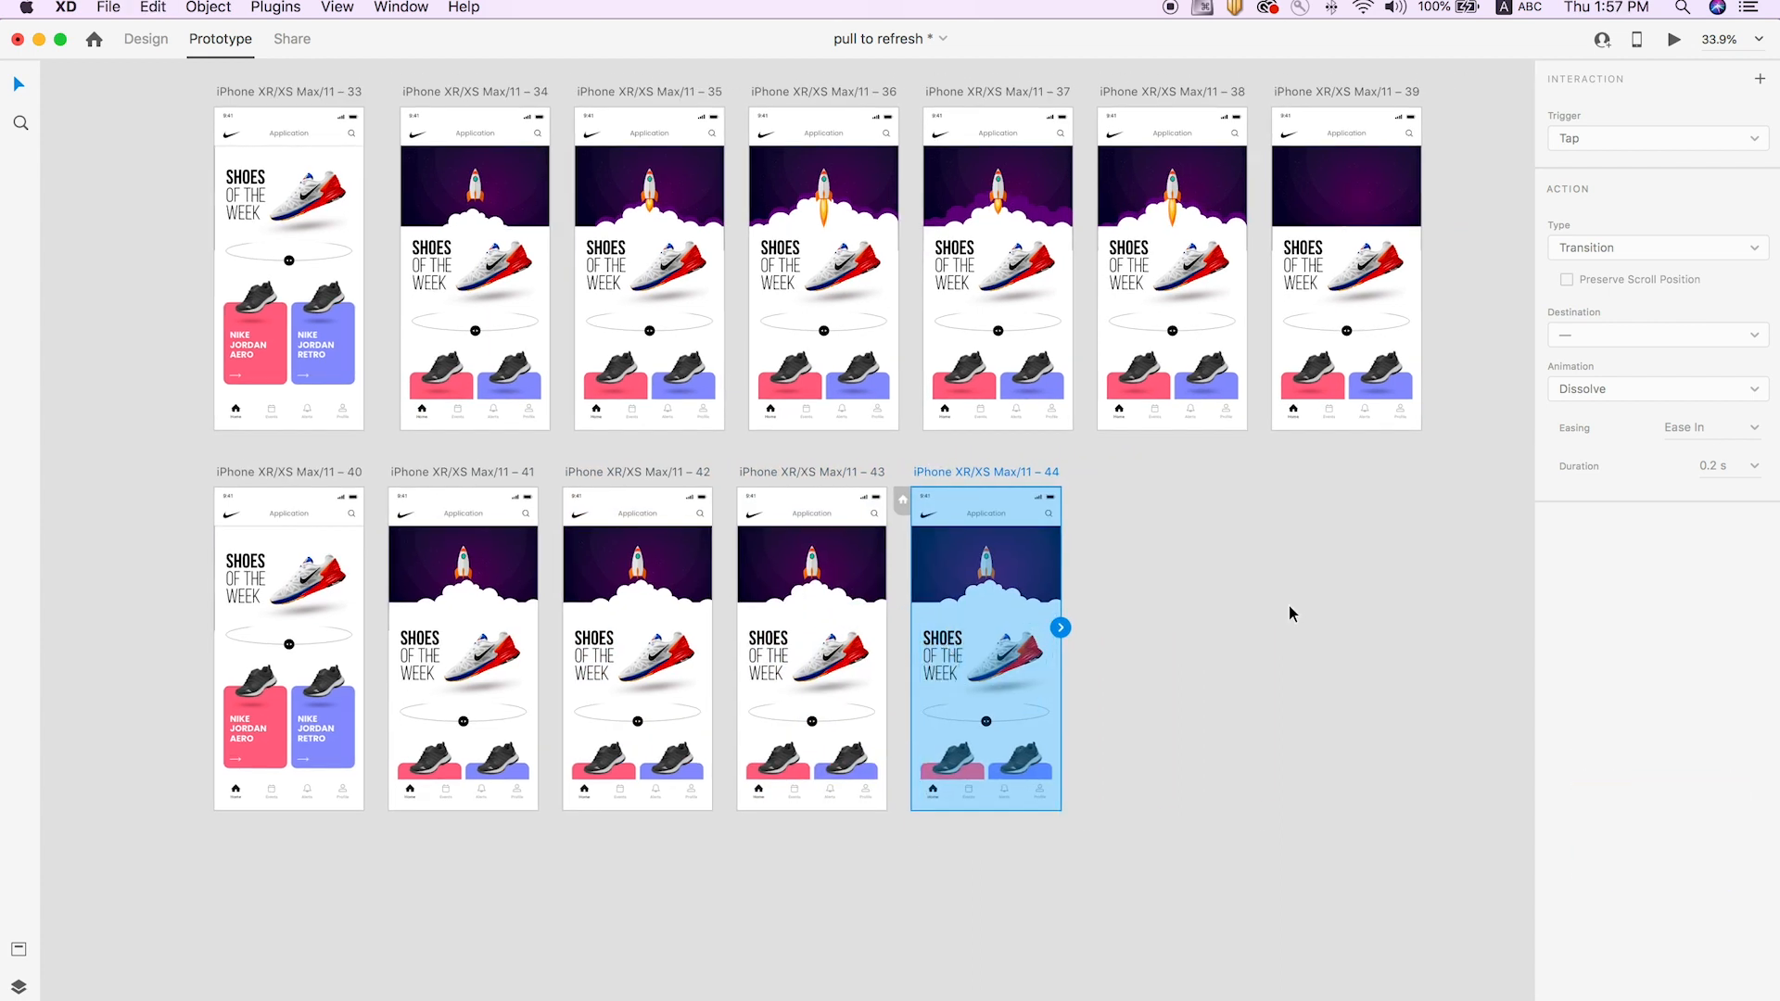
pyautogui.press('super+d')
pyautogui.click(1310, 709)
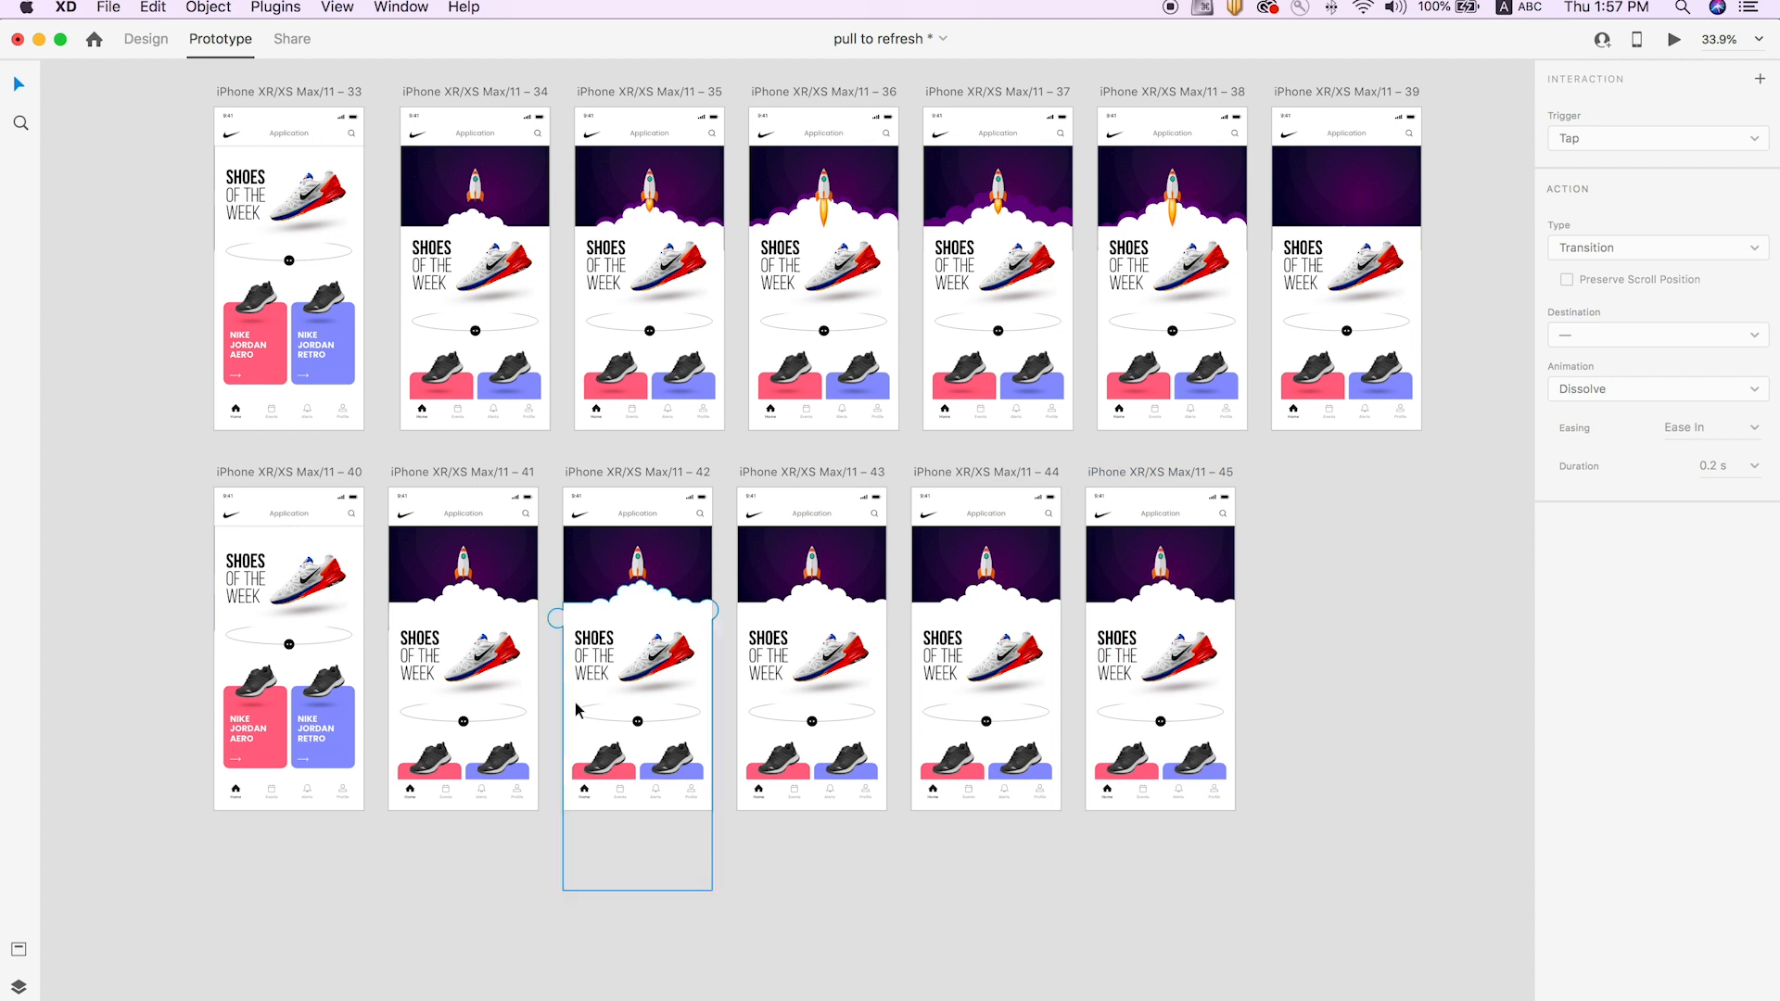
# In design mode, raise the opacity of the rocket's flame on artboard 42 to full.
pyautogui.press('z')
pyautogui.press('z')
pyautogui.moveTo(363, 491); pyautogui.dragTo(839, 660)
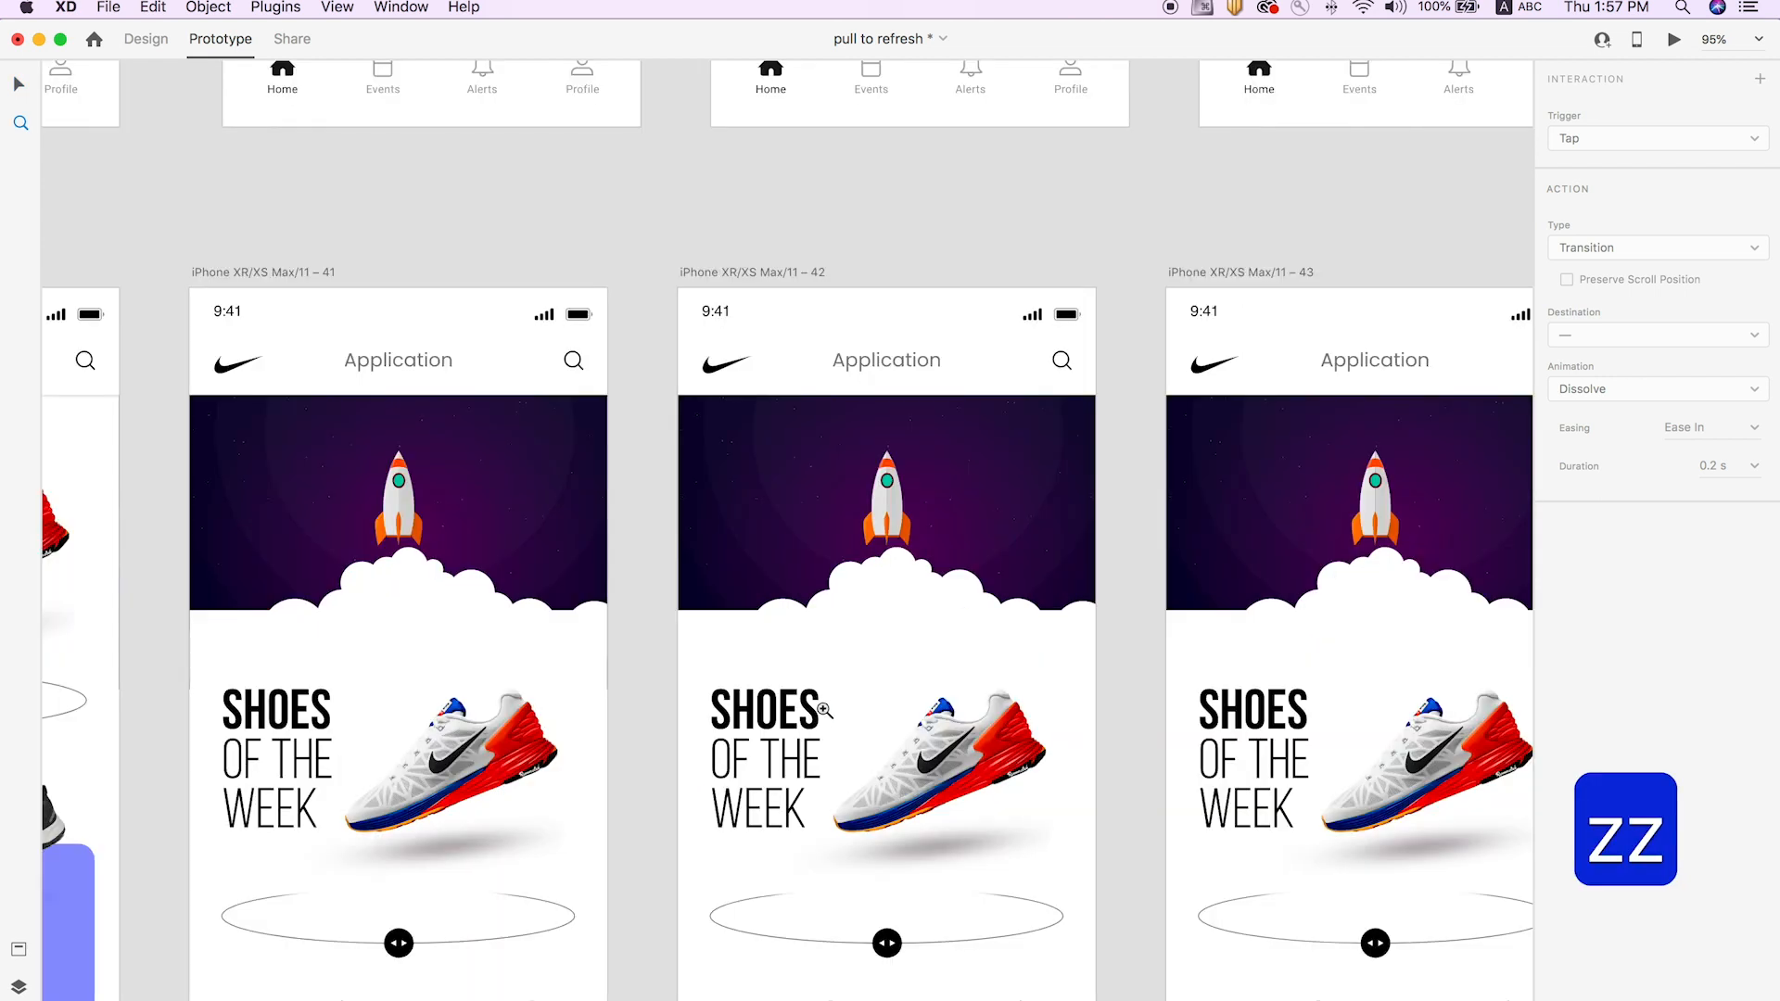
pyautogui.press('v')
pyautogui.doubleClick(887, 507)
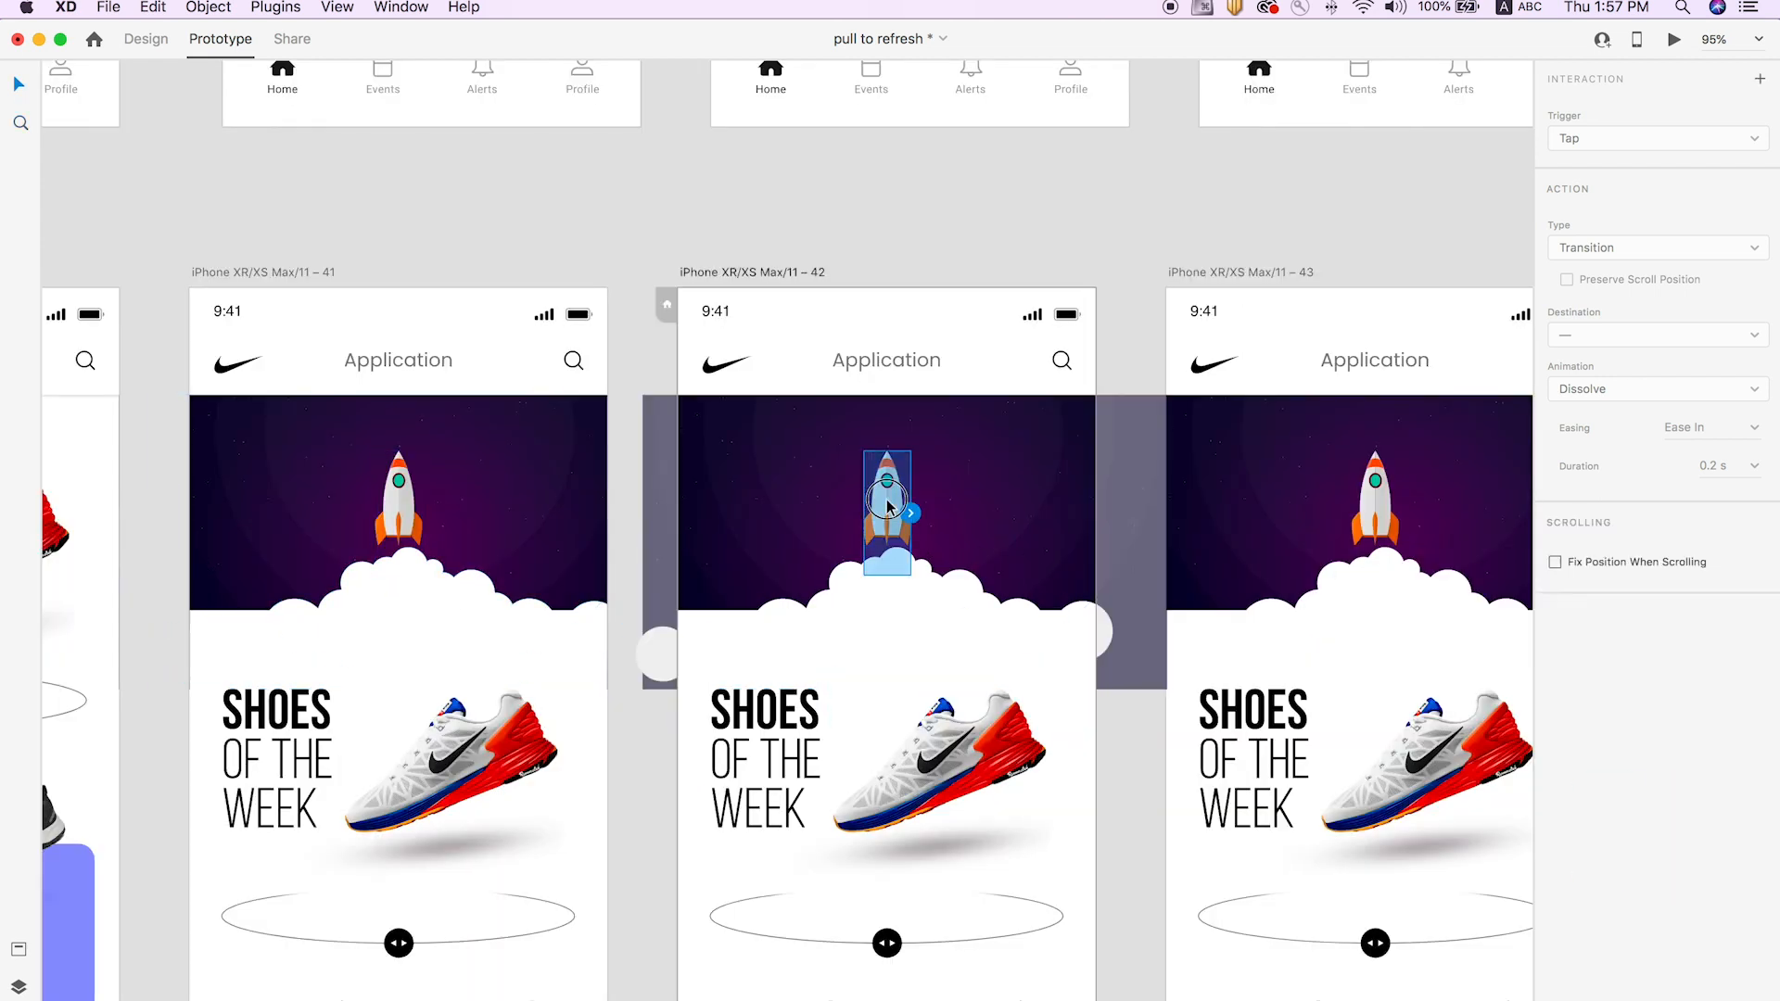
pyautogui.hscroll(-3, 146, 428)
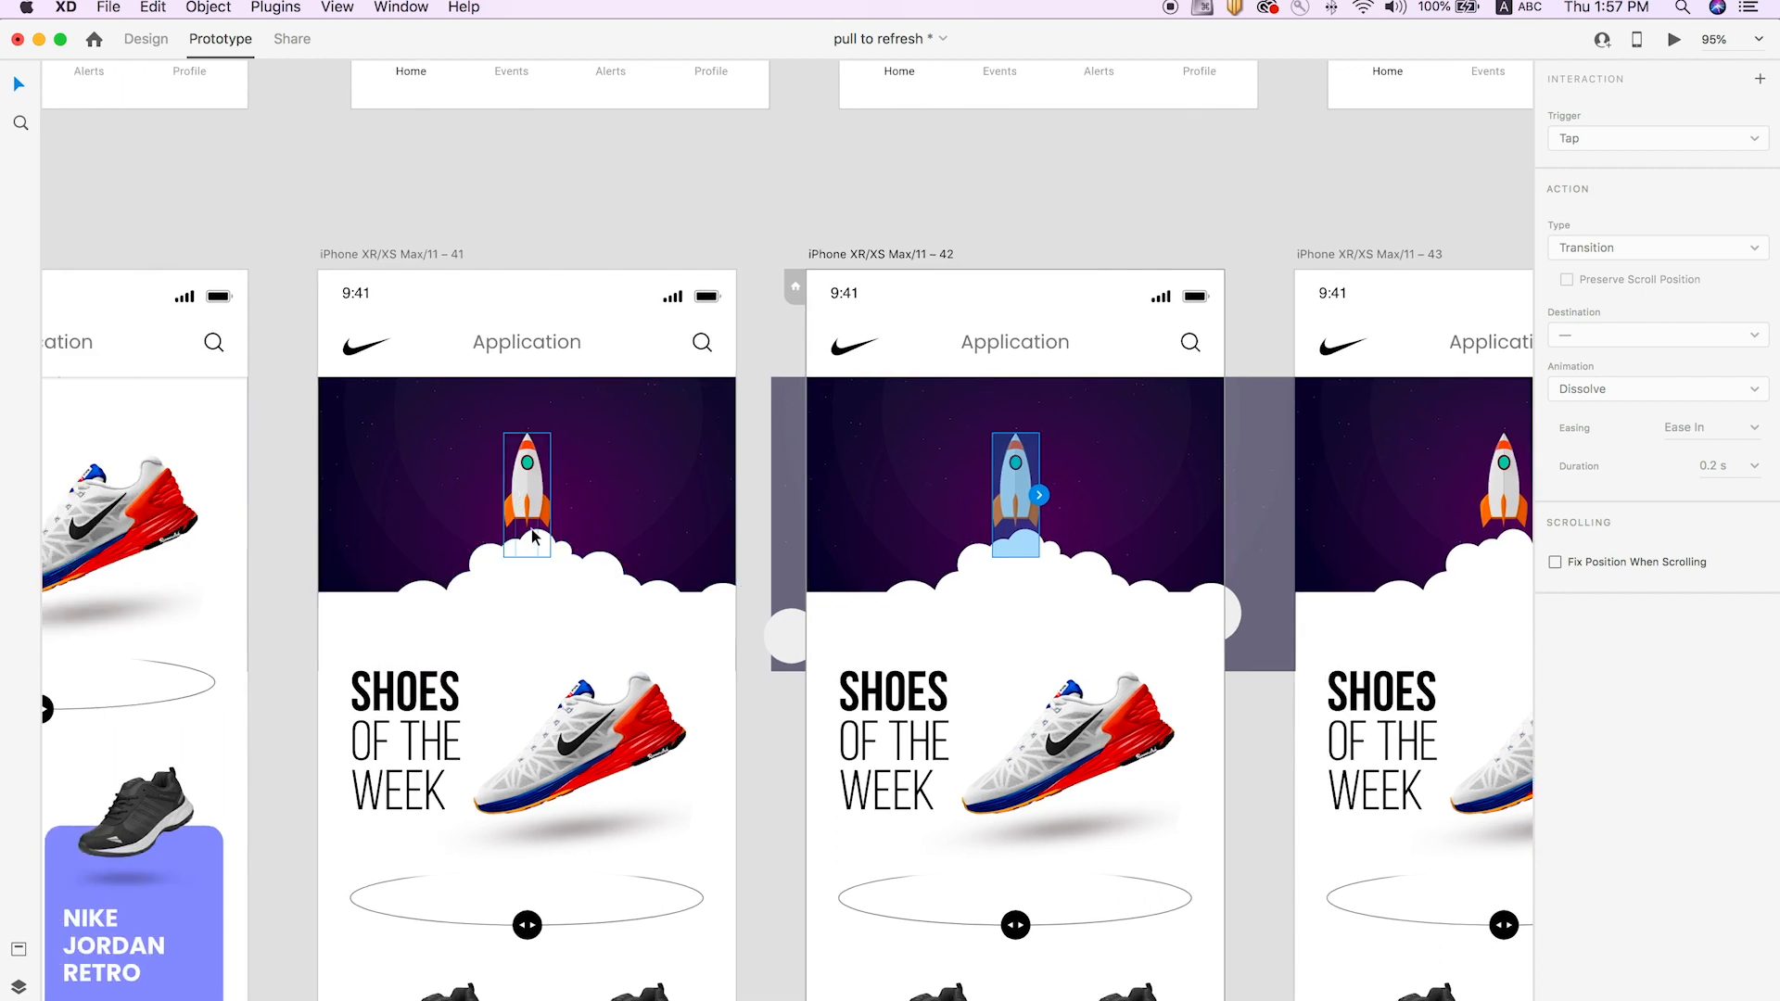
pyautogui.hscroll(3, 587, 627)
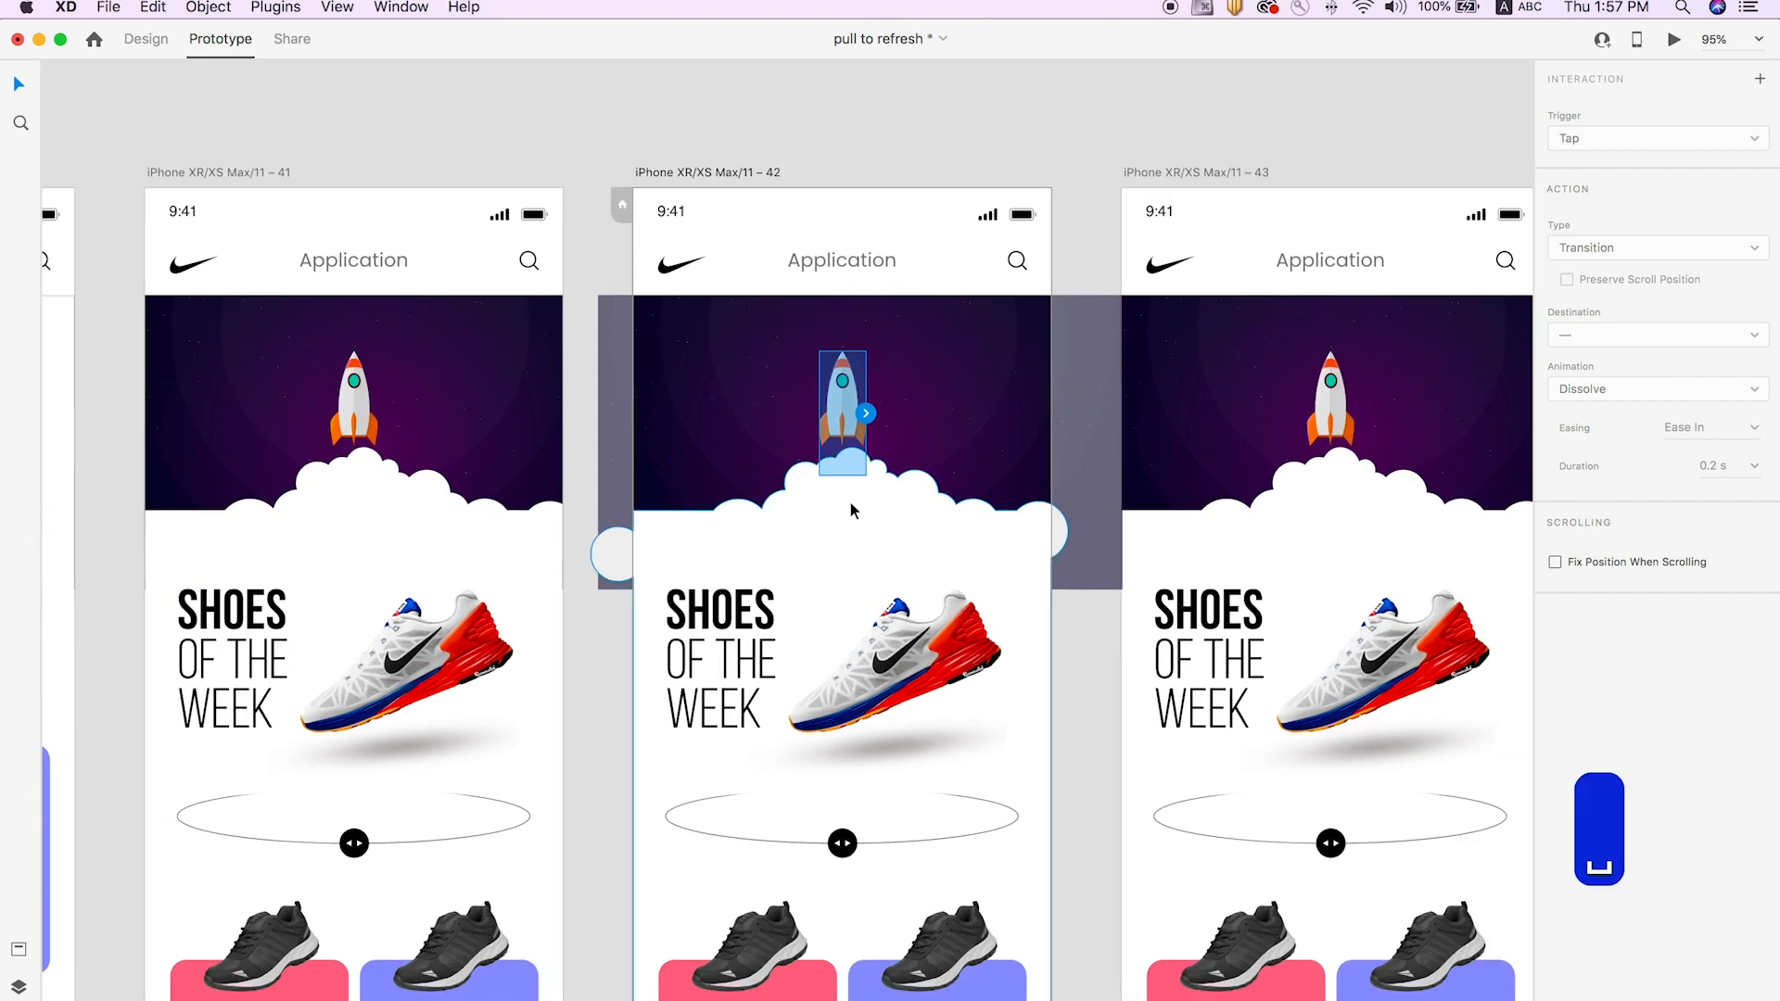
pyautogui.click(842, 456)
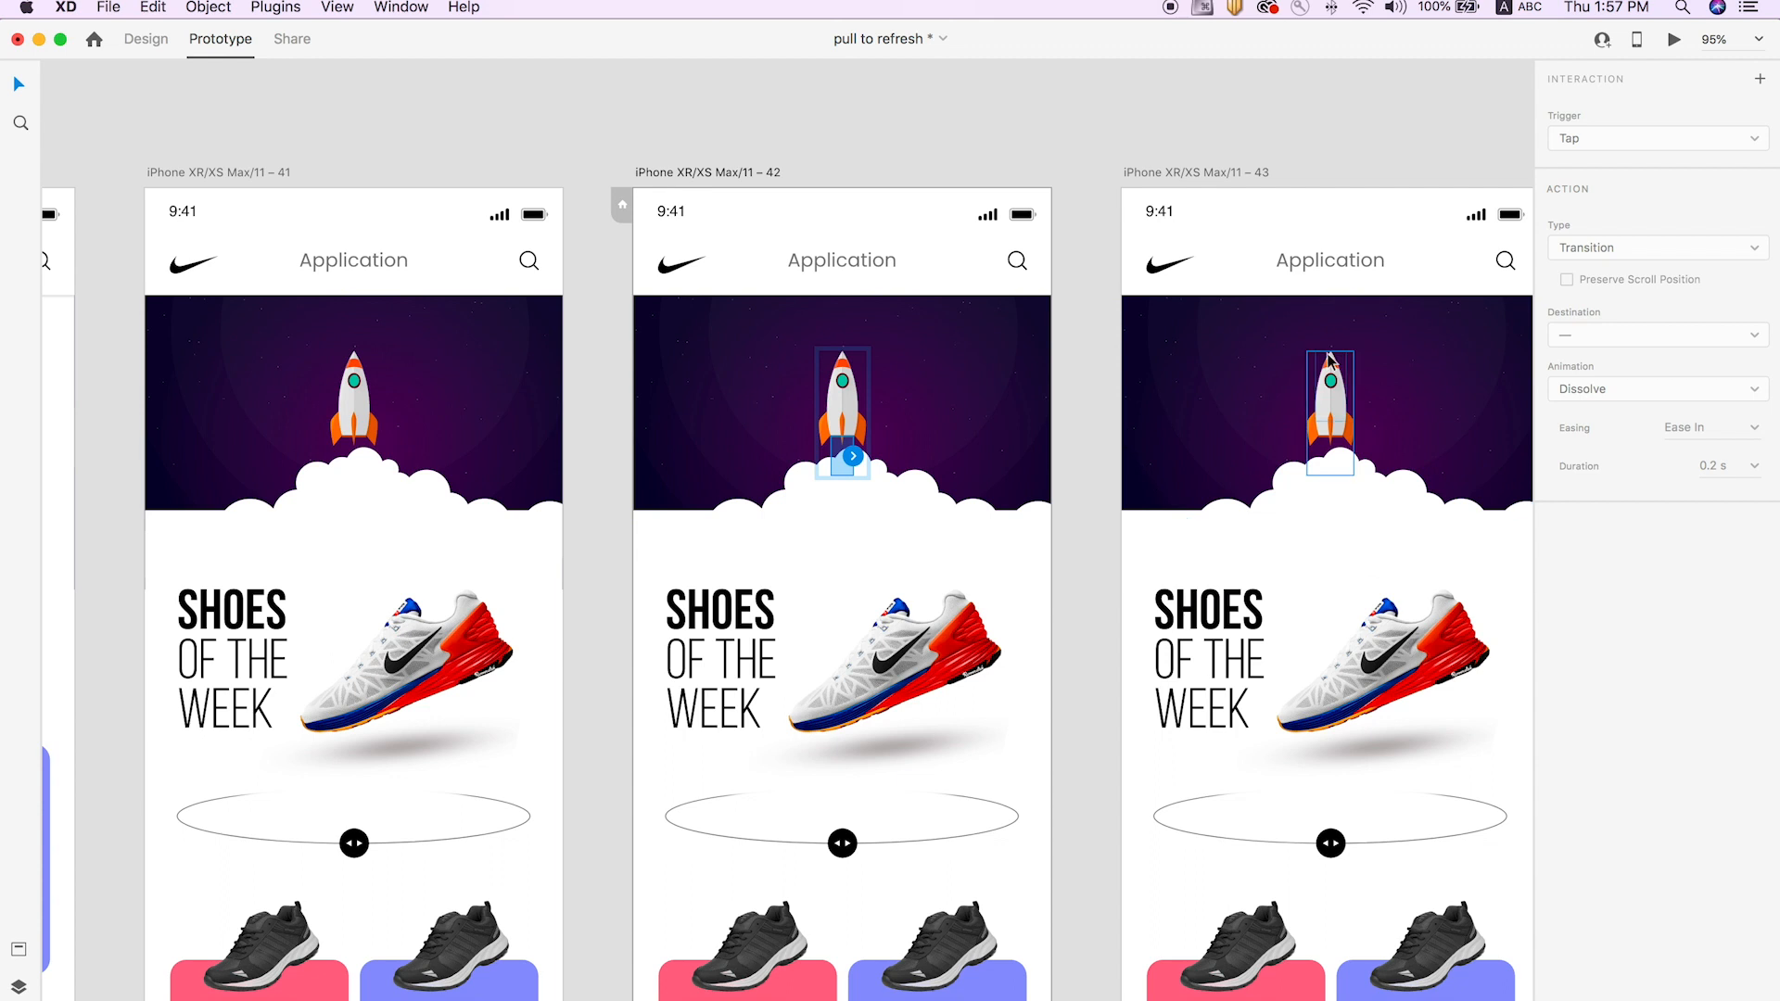
pyautogui.click(143, 42)
pyautogui.moveTo(1631, 479); pyautogui.dragTo(1772, 475)
pyautogui.click(937, 159)
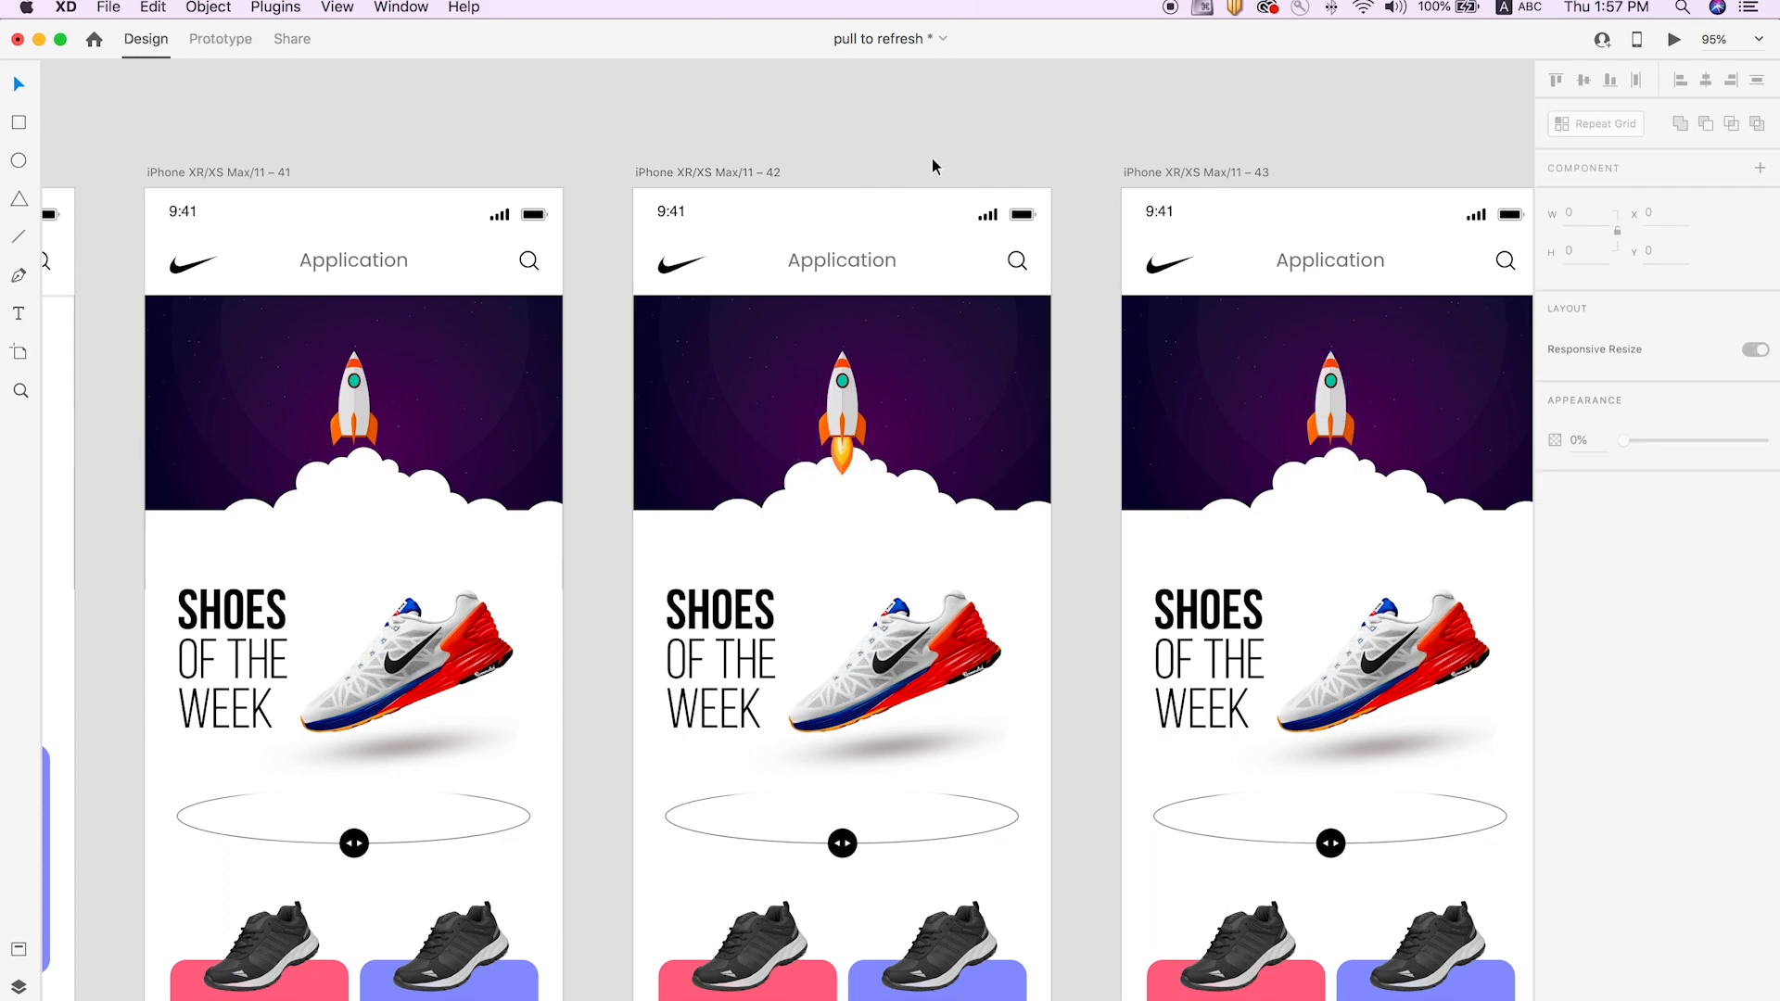
# Set the flame's opacity on artboard 43 to 100% and stretch it downward to a height of about 73.5.
pyautogui.hscroll(5, 904, 389)
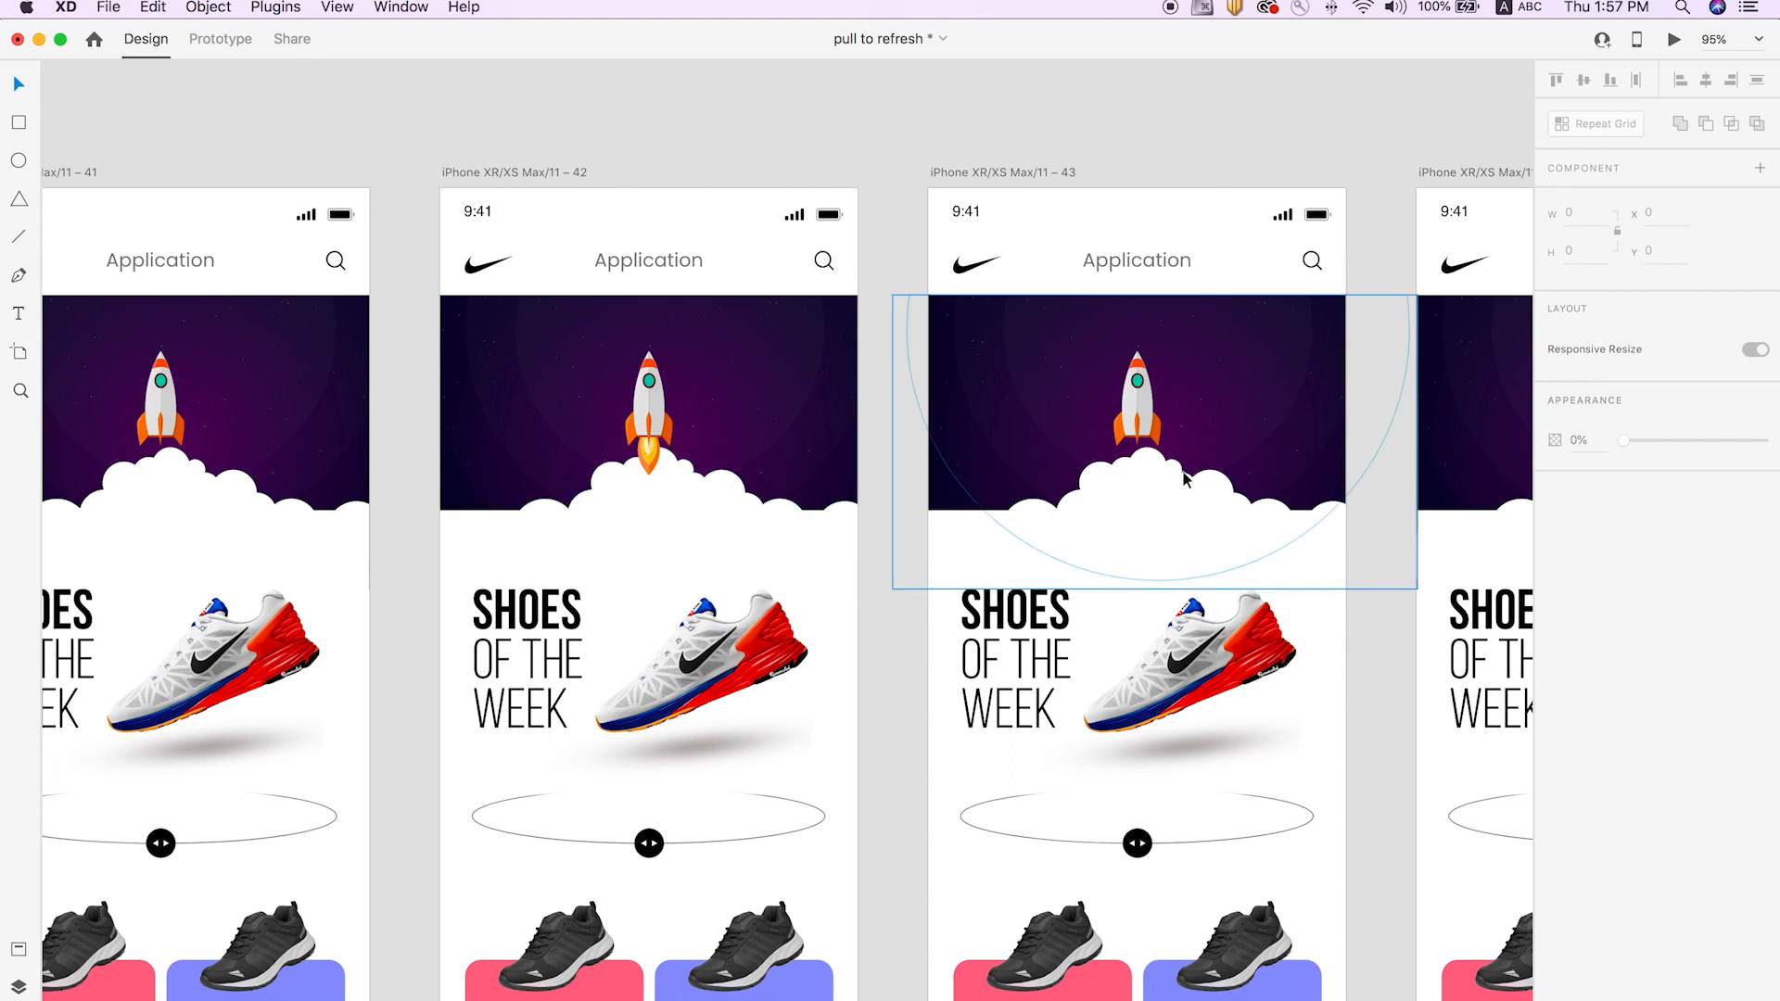
pyautogui.doubleClick(1138, 458)
pyautogui.click(1134, 157)
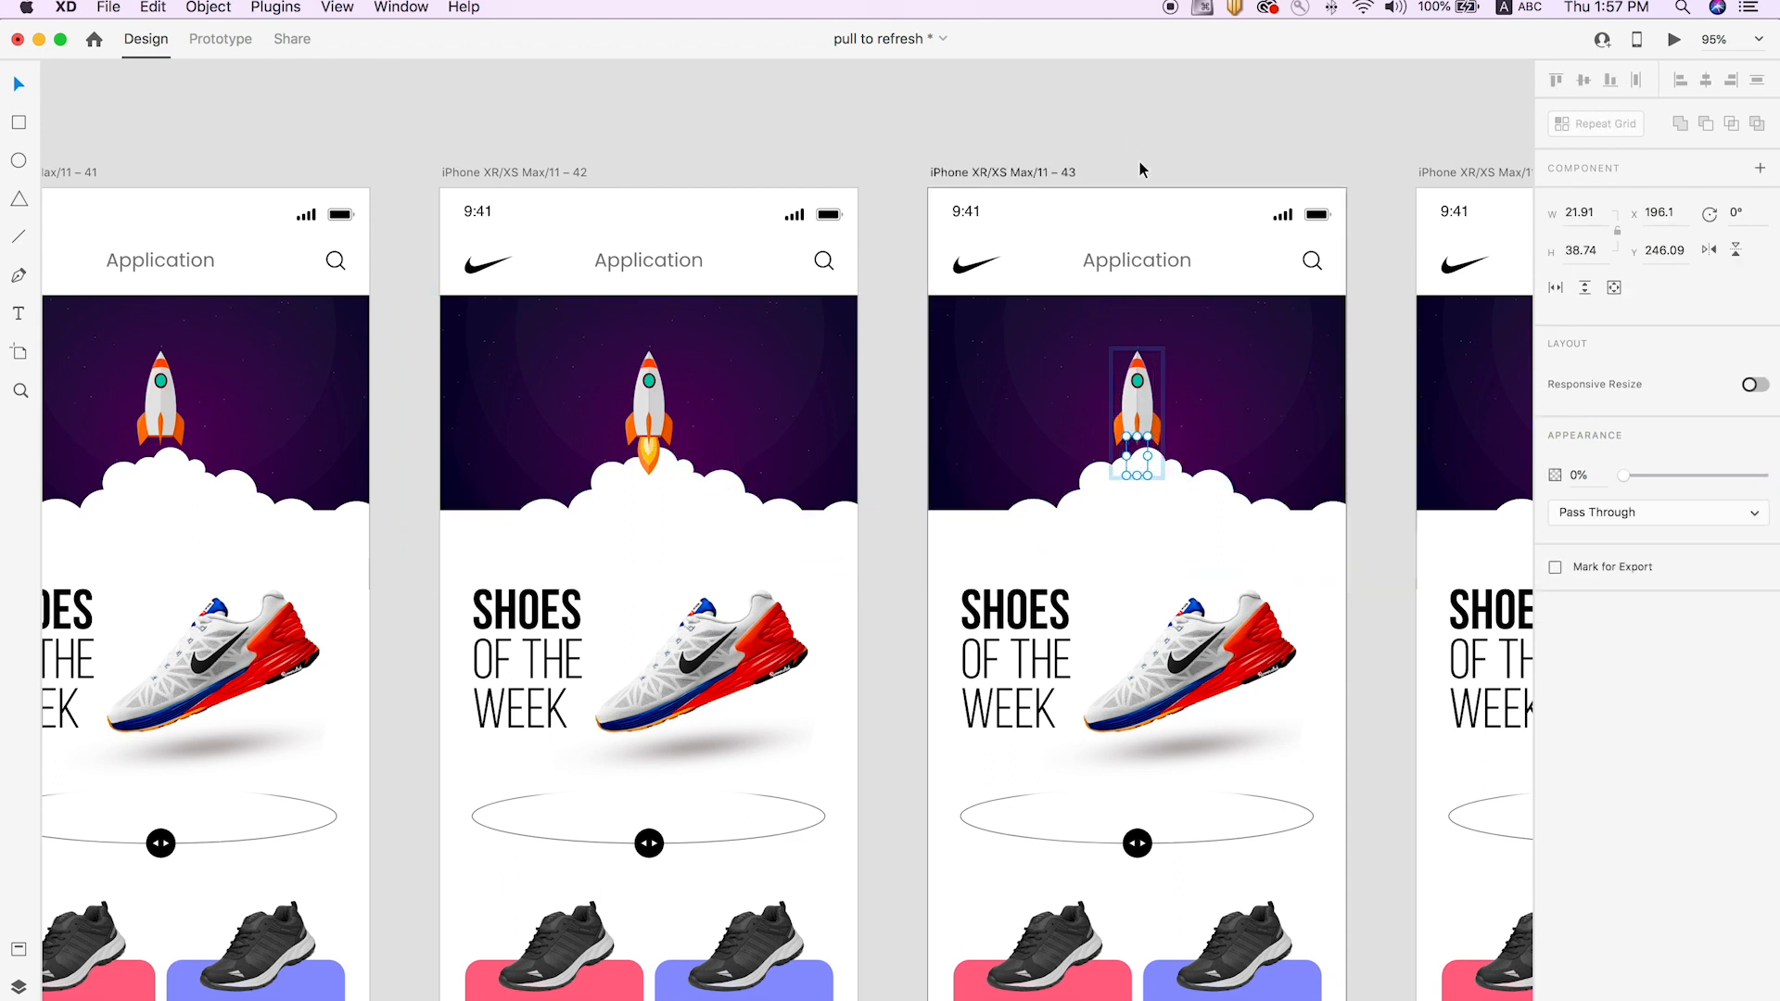
pyautogui.doubleClick(1143, 446)
pyautogui.moveTo(1651, 475); pyautogui.dragTo(1761, 475)
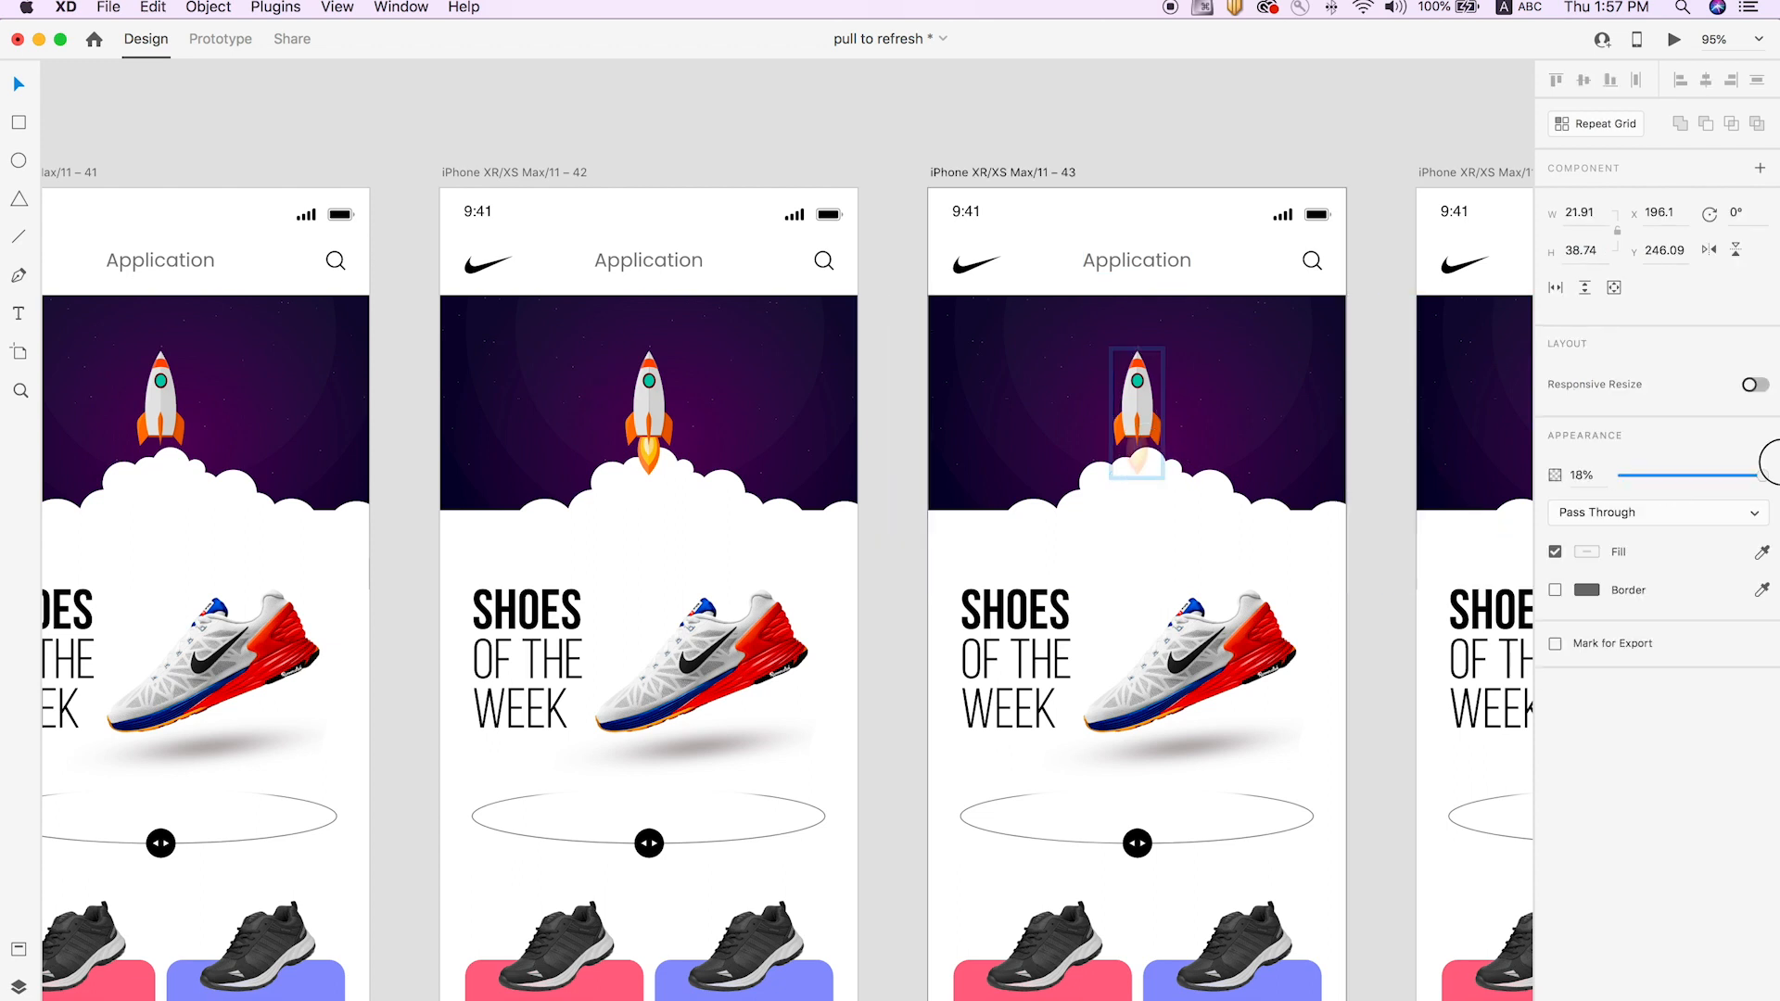
pyautogui.moveTo(1136, 475); pyautogui.dragTo(1141, 514)
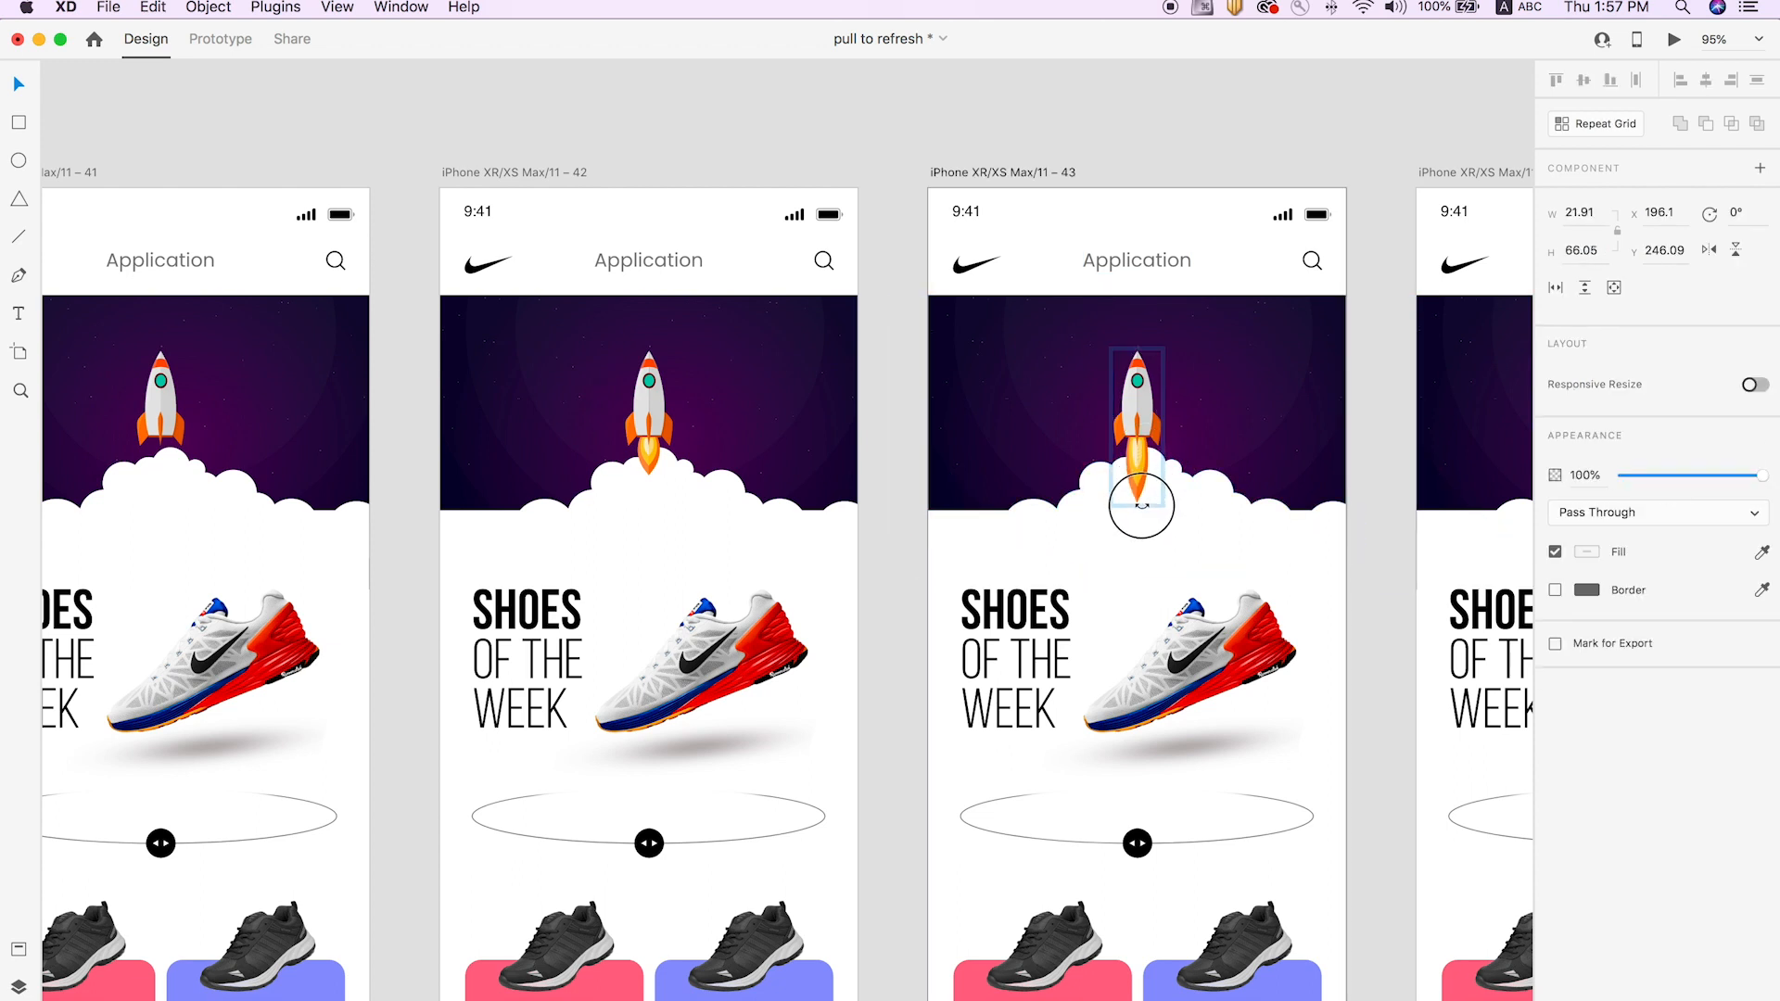
# Raise the opacity of the rocket's flame on artboard 44 to full, keeping its short length.
pyautogui.moveTo(1243, 458); pyautogui.dragTo(738, 467)
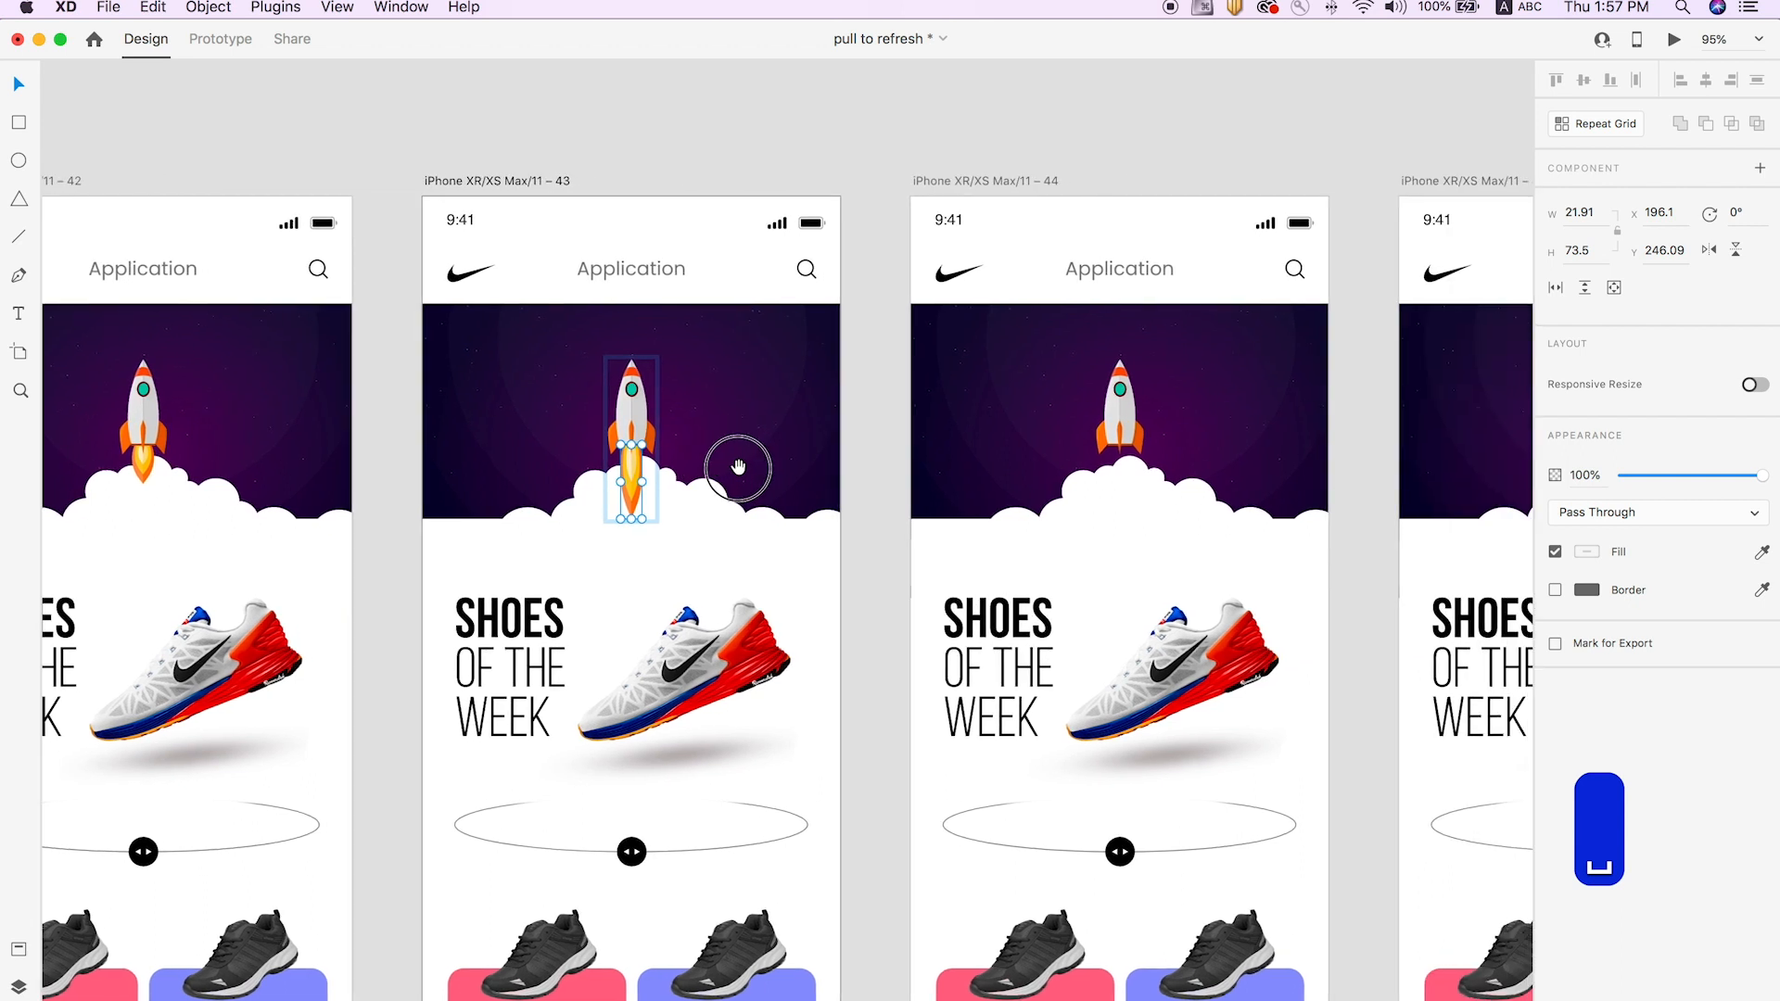
pyautogui.doubleClick(1120, 463)
pyautogui.moveTo(1622, 482); pyautogui.dragTo(1761, 475)
pyautogui.click(992, 131)
# Make the rocket's flame on artboard 45 fully opaque and stretch it down past the cloud.
pyautogui.hscroll(8, 807, 385)
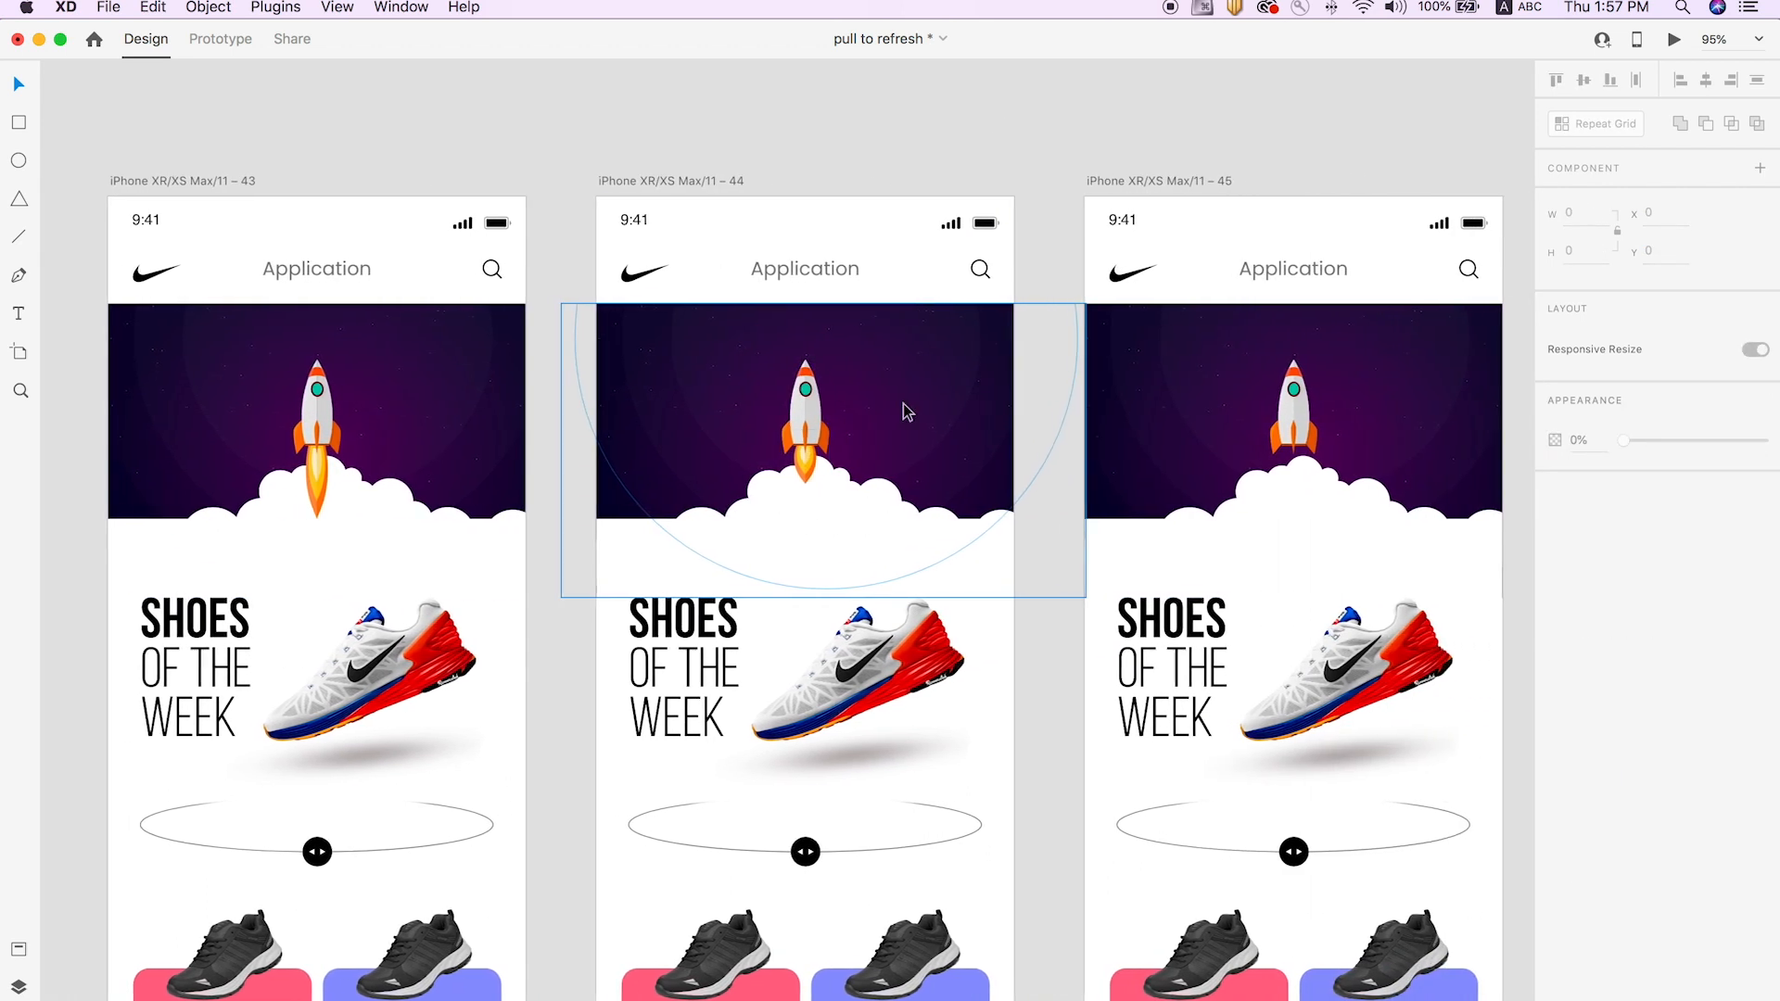
pyautogui.doubleClick(1265, 454)
pyautogui.click(1266, 468)
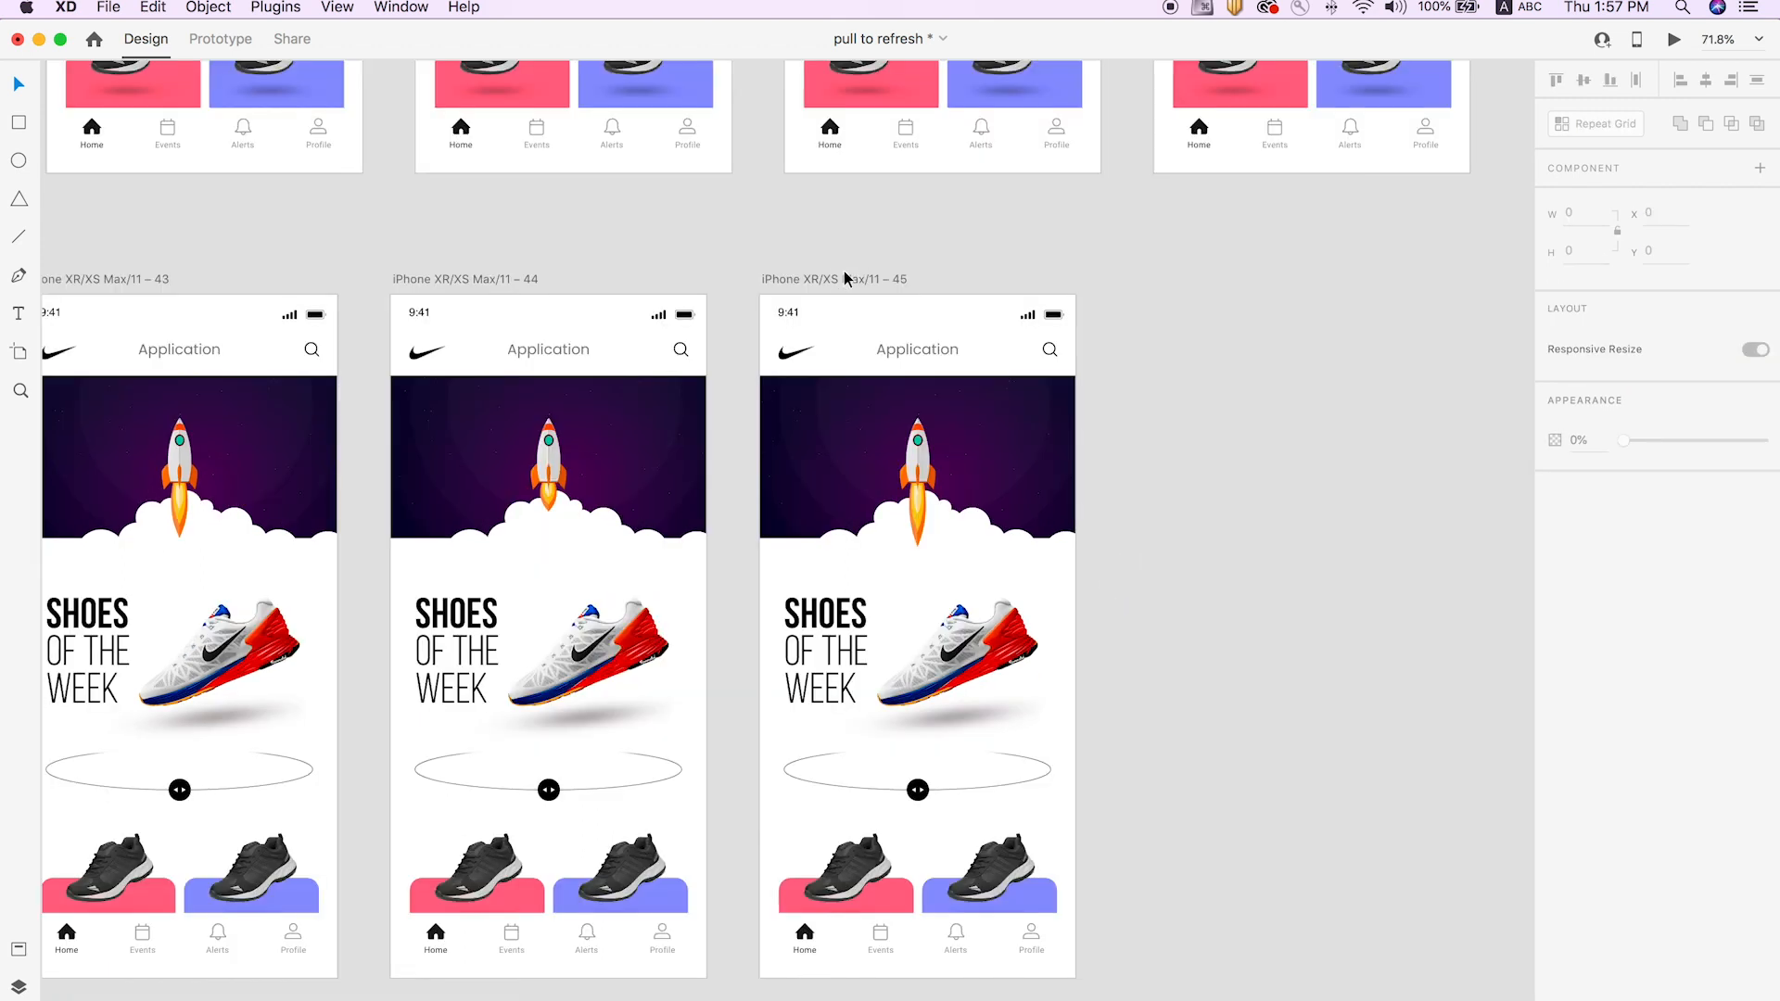
# Duplicate artboard 45 to create artboard 46 beside it.
pyautogui.click(844, 275)
pyautogui.press('super+d')
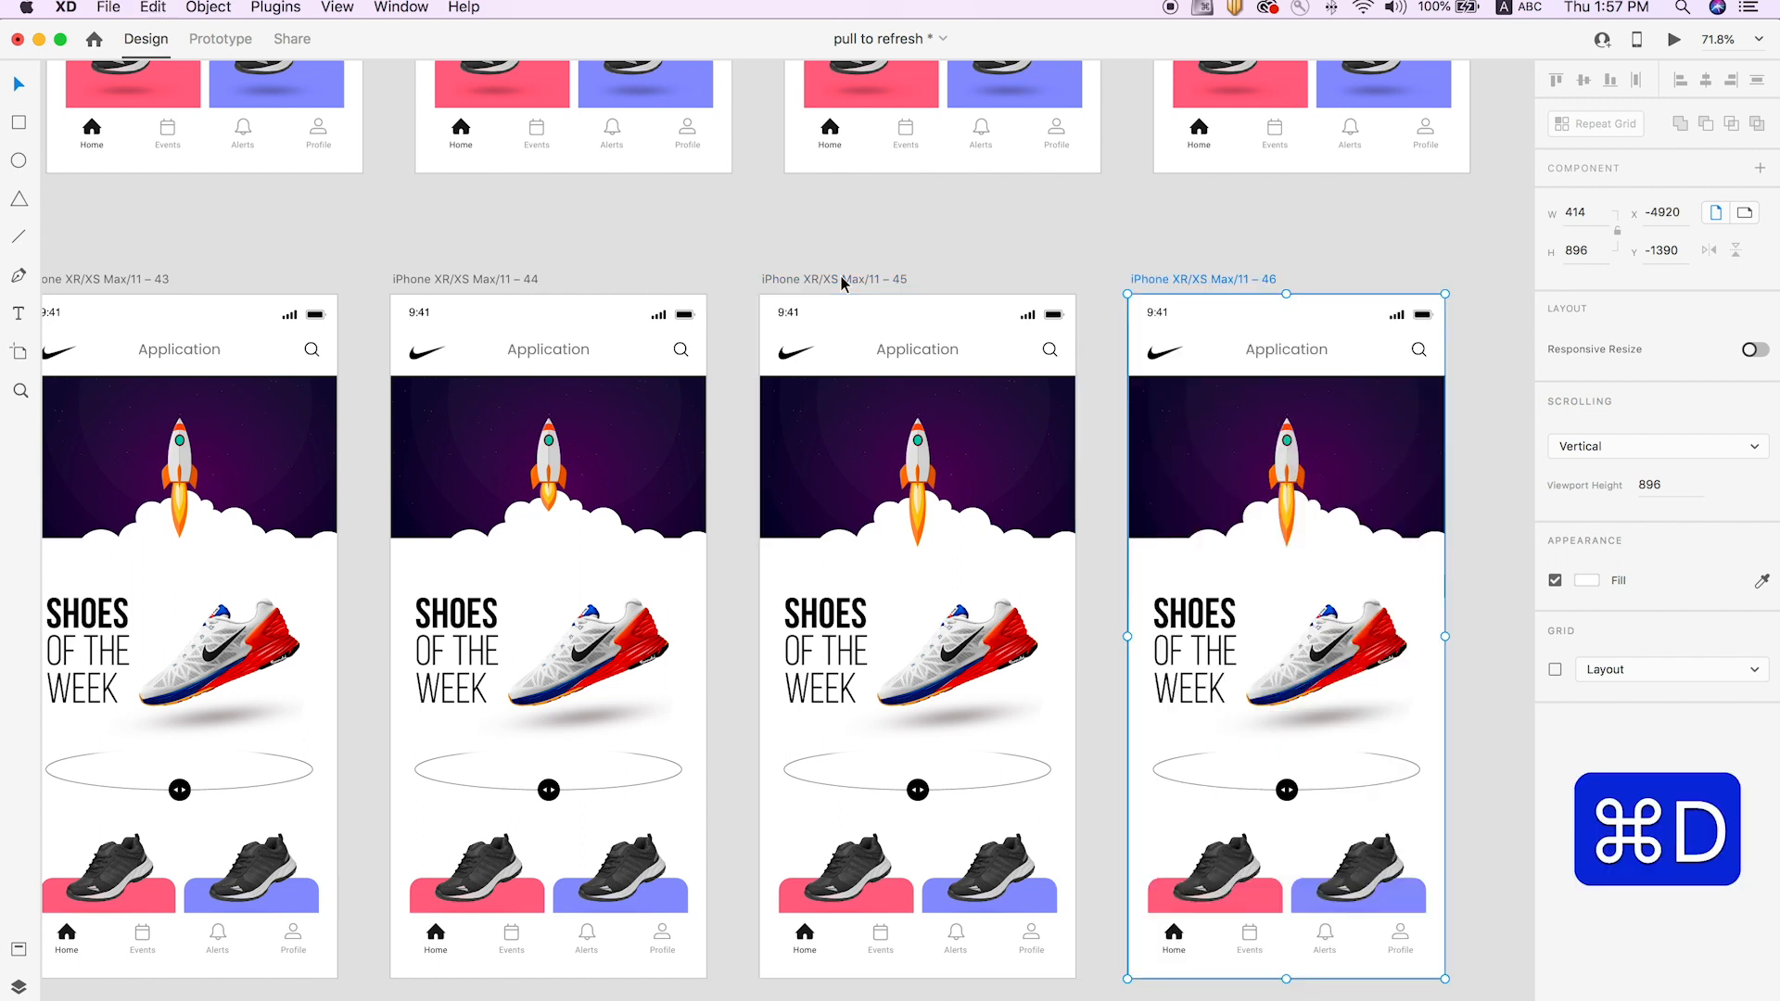
pyautogui.scroll(-3, 1349, 513)
pyautogui.click(1349, 512)
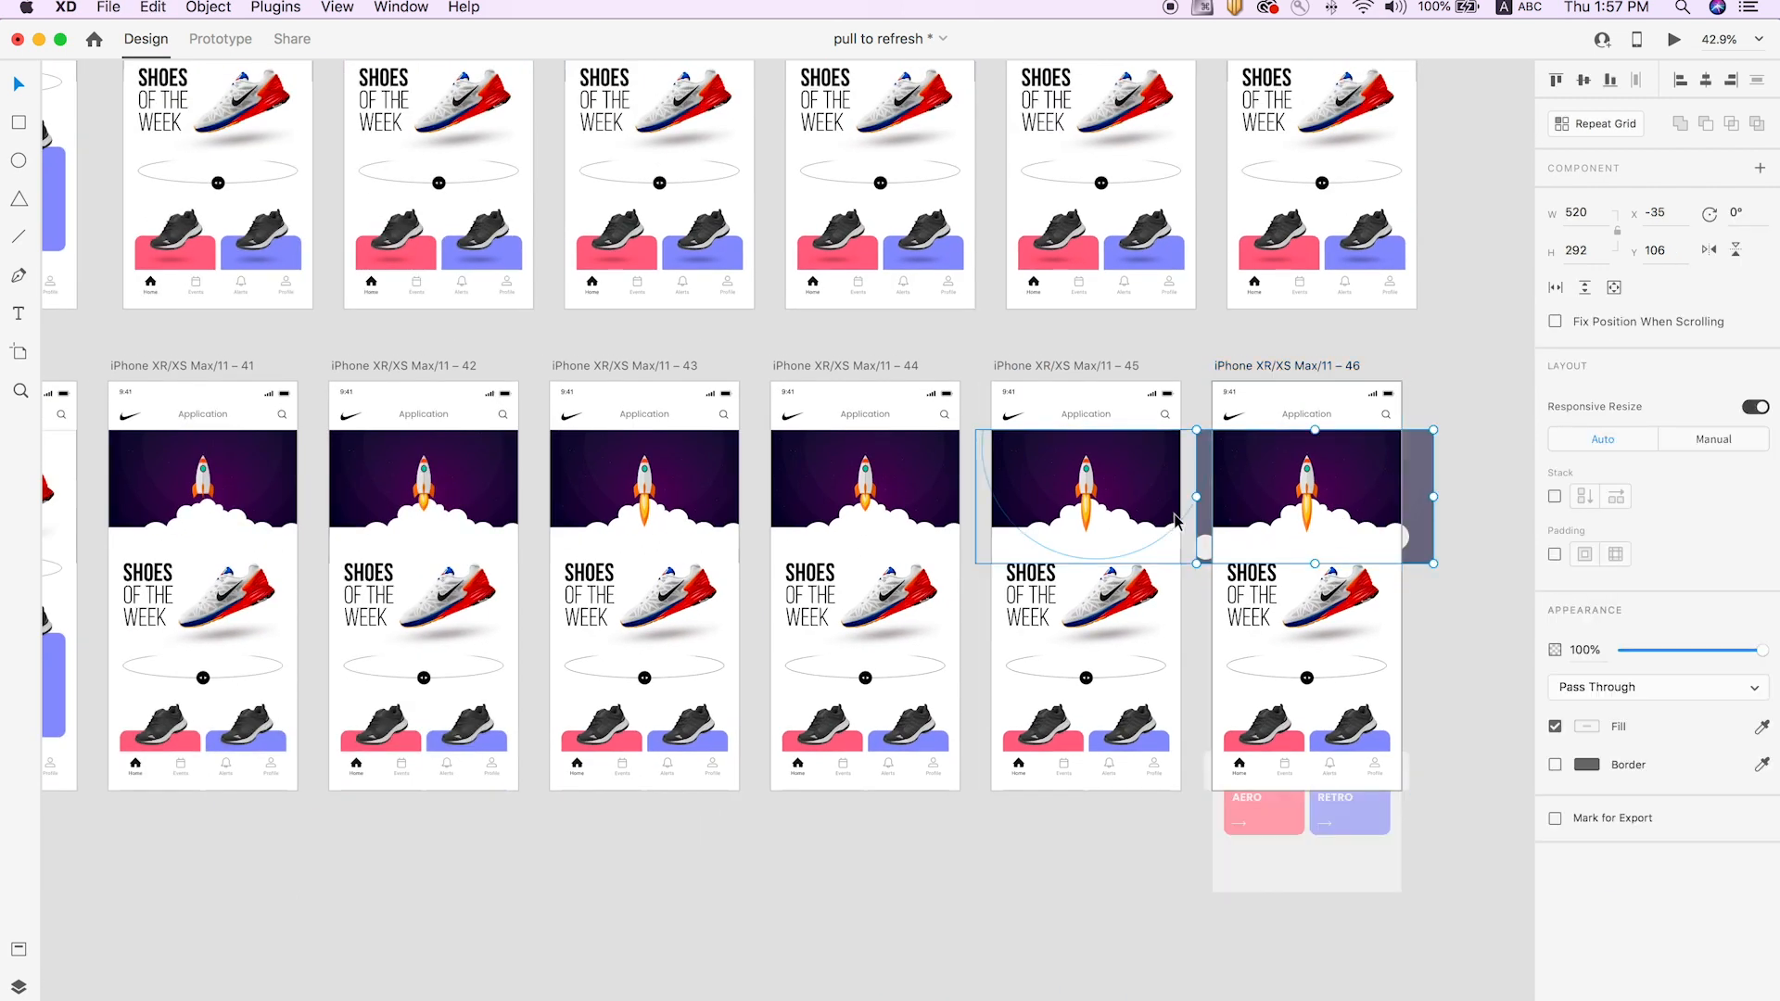
# Move the rocket with its flame on artboard 46 straight up so it is hidden behind the header.
pyautogui.scroll(5, 1141, 511)
pyautogui.hscroll(3, 1066, 556)
pyautogui.hscroll(2, 1145, 542)
pyautogui.click(1417, 494)
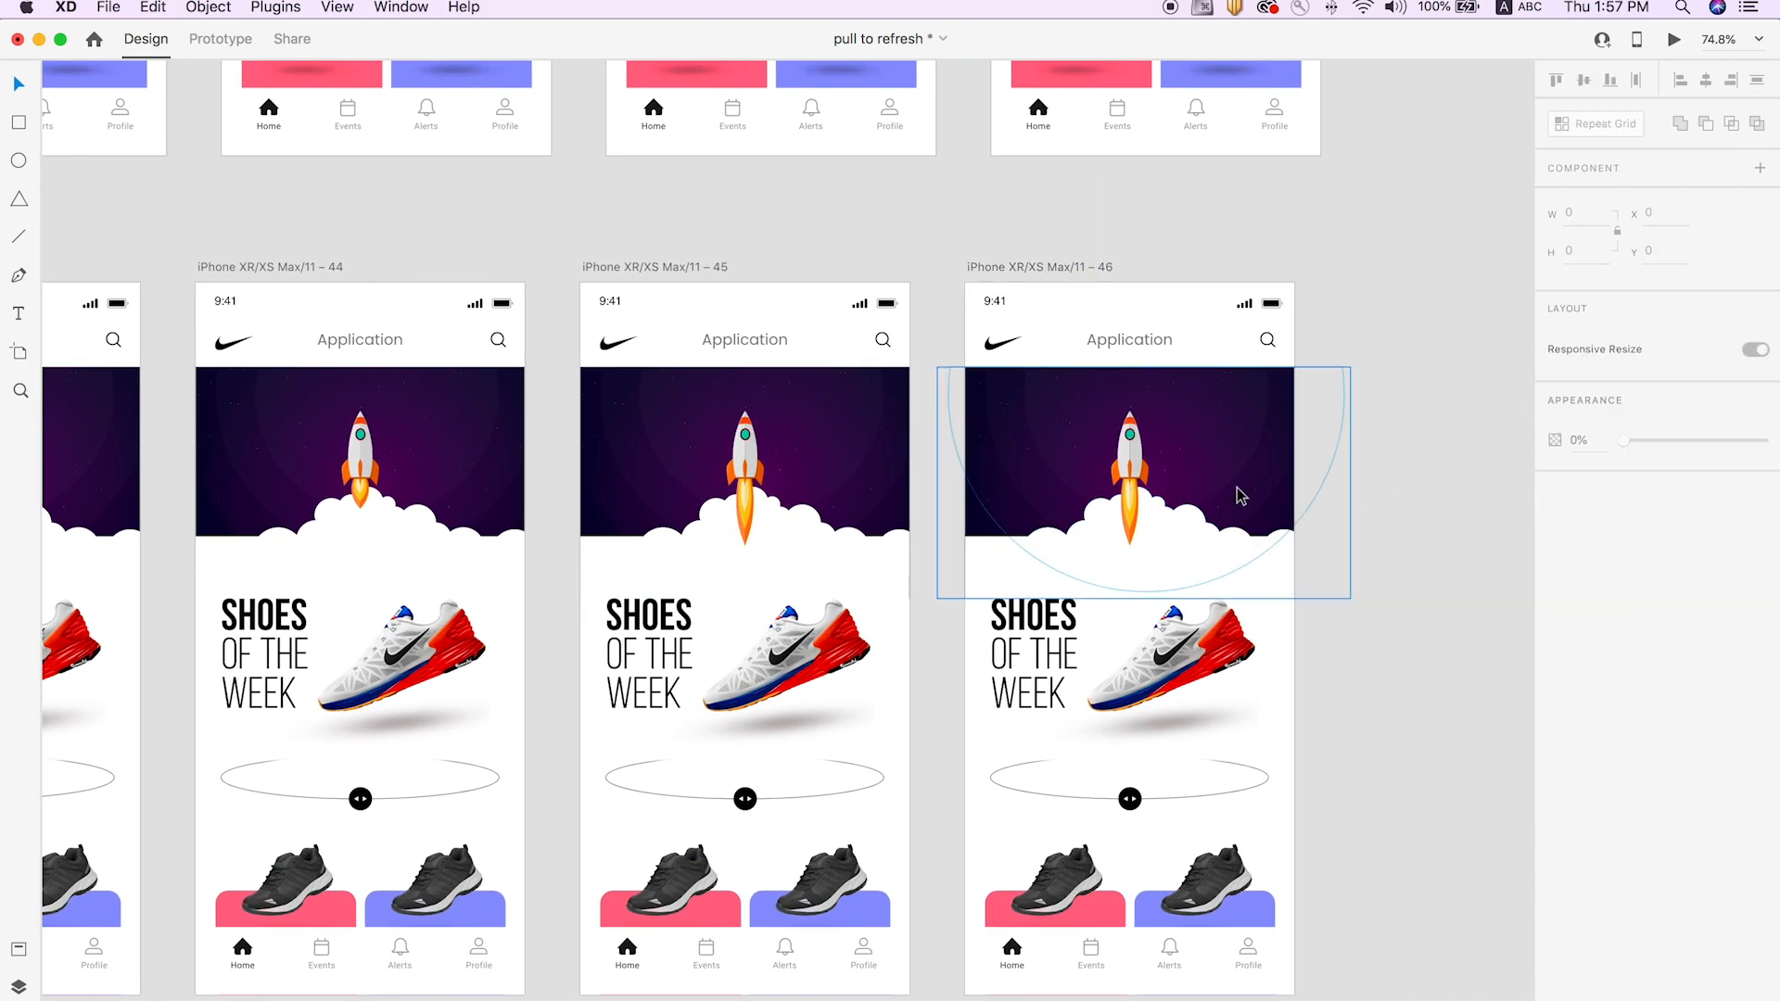
pyautogui.click(1137, 473)
pyautogui.moveTo(1131, 496); pyautogui.dragTo(1130, 285)
pyautogui.click(1363, 230)
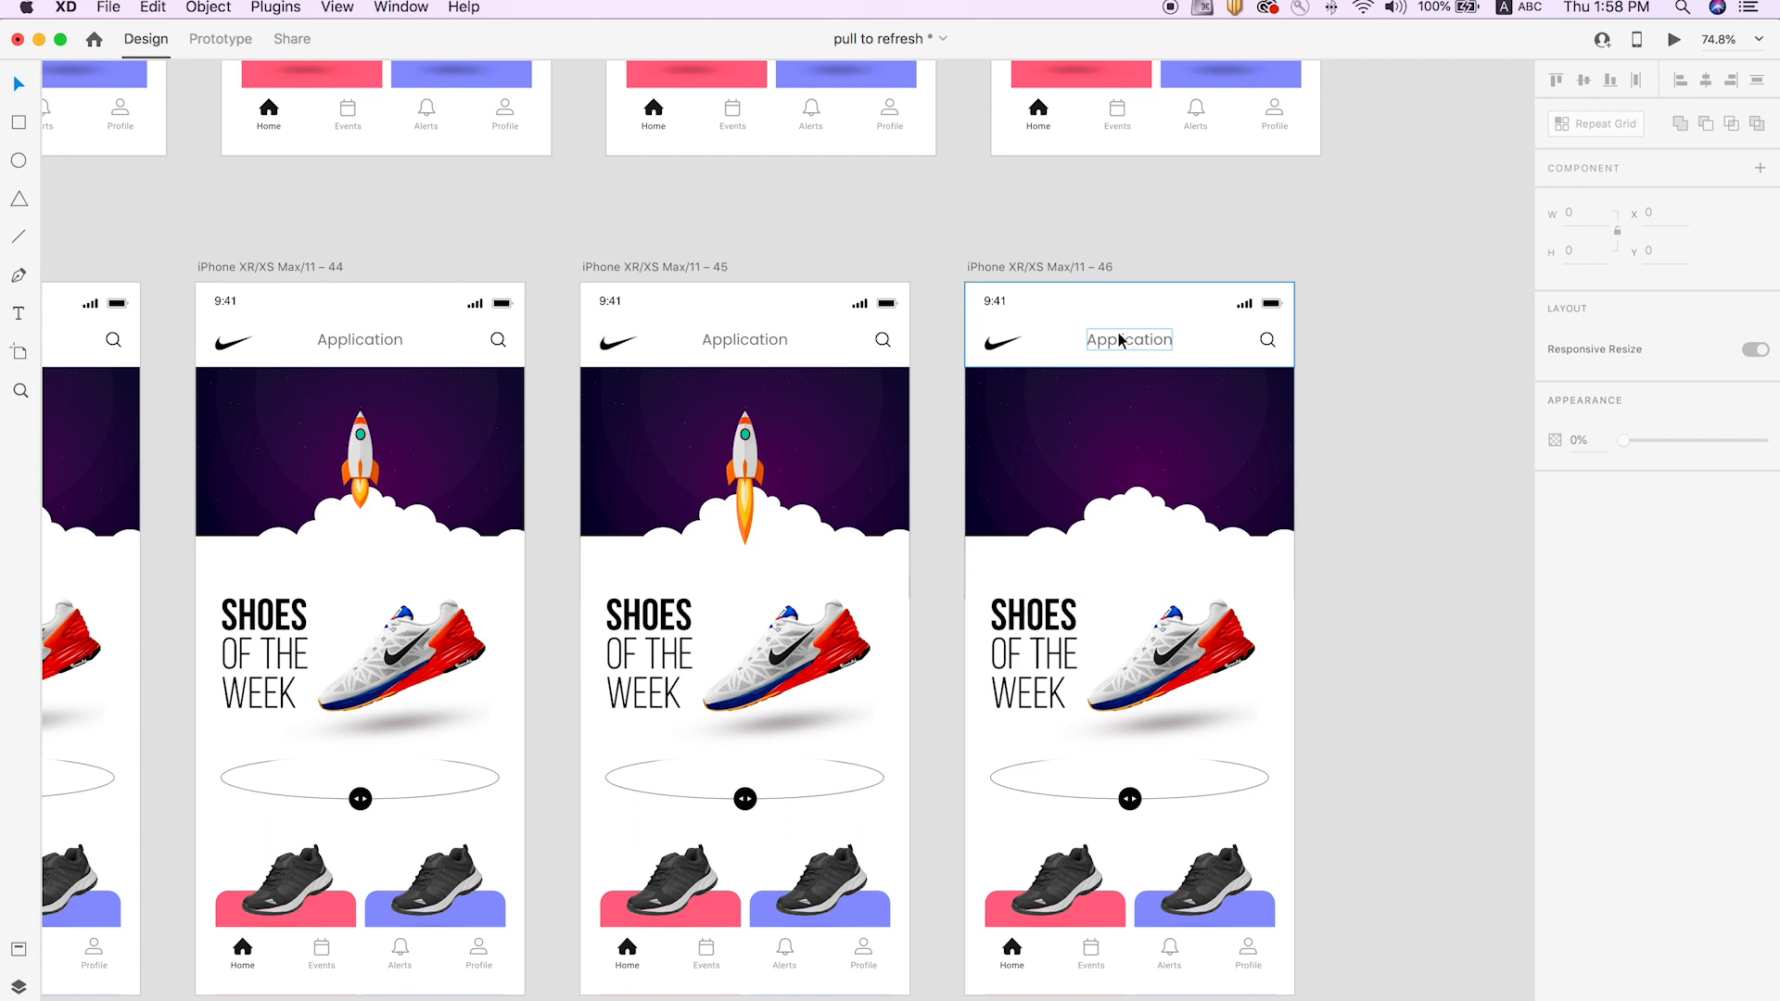
# Move the white cloud on artboard 46 down until it sits completely below the night sky.
pyautogui.click(1139, 517)
pyautogui.moveTo(1138, 516); pyautogui.dragTo(1137, 569)
pyautogui.click(1415, 466)
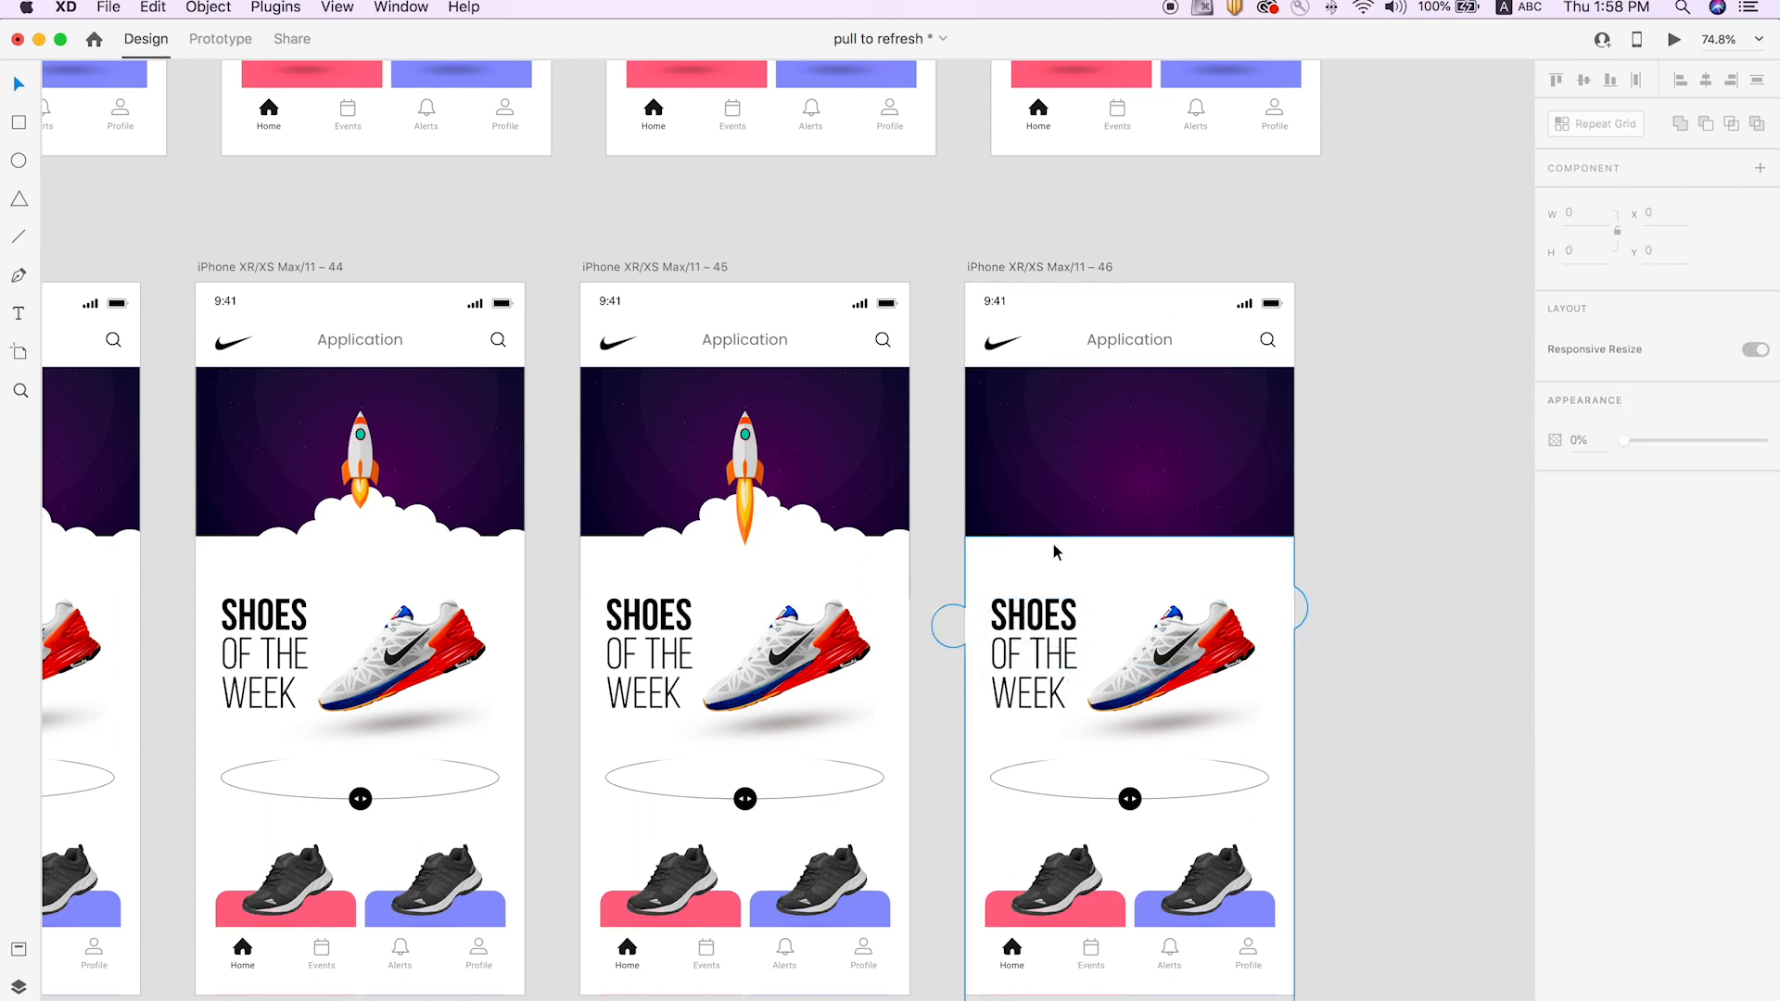
# Raise the white clouds on artboards 45 and 44 so they rise further into the night sky.
pyautogui.hscroll(-3, 1354, 523)
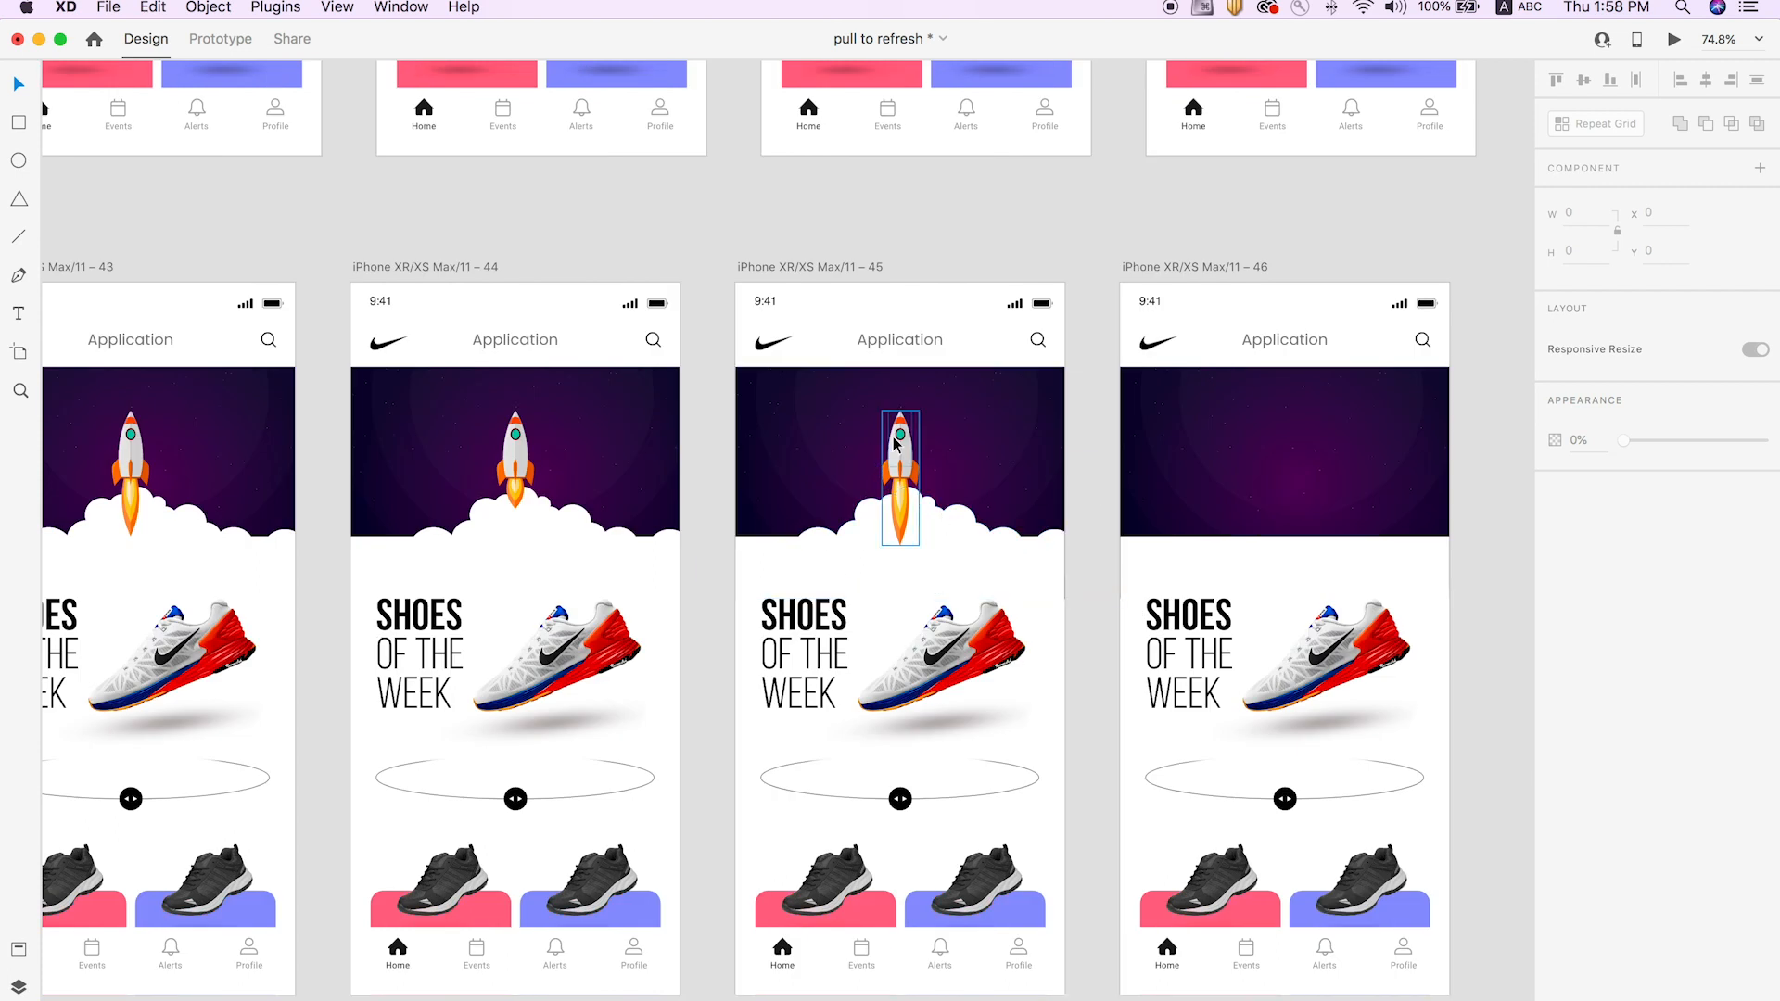
pyautogui.click(940, 529)
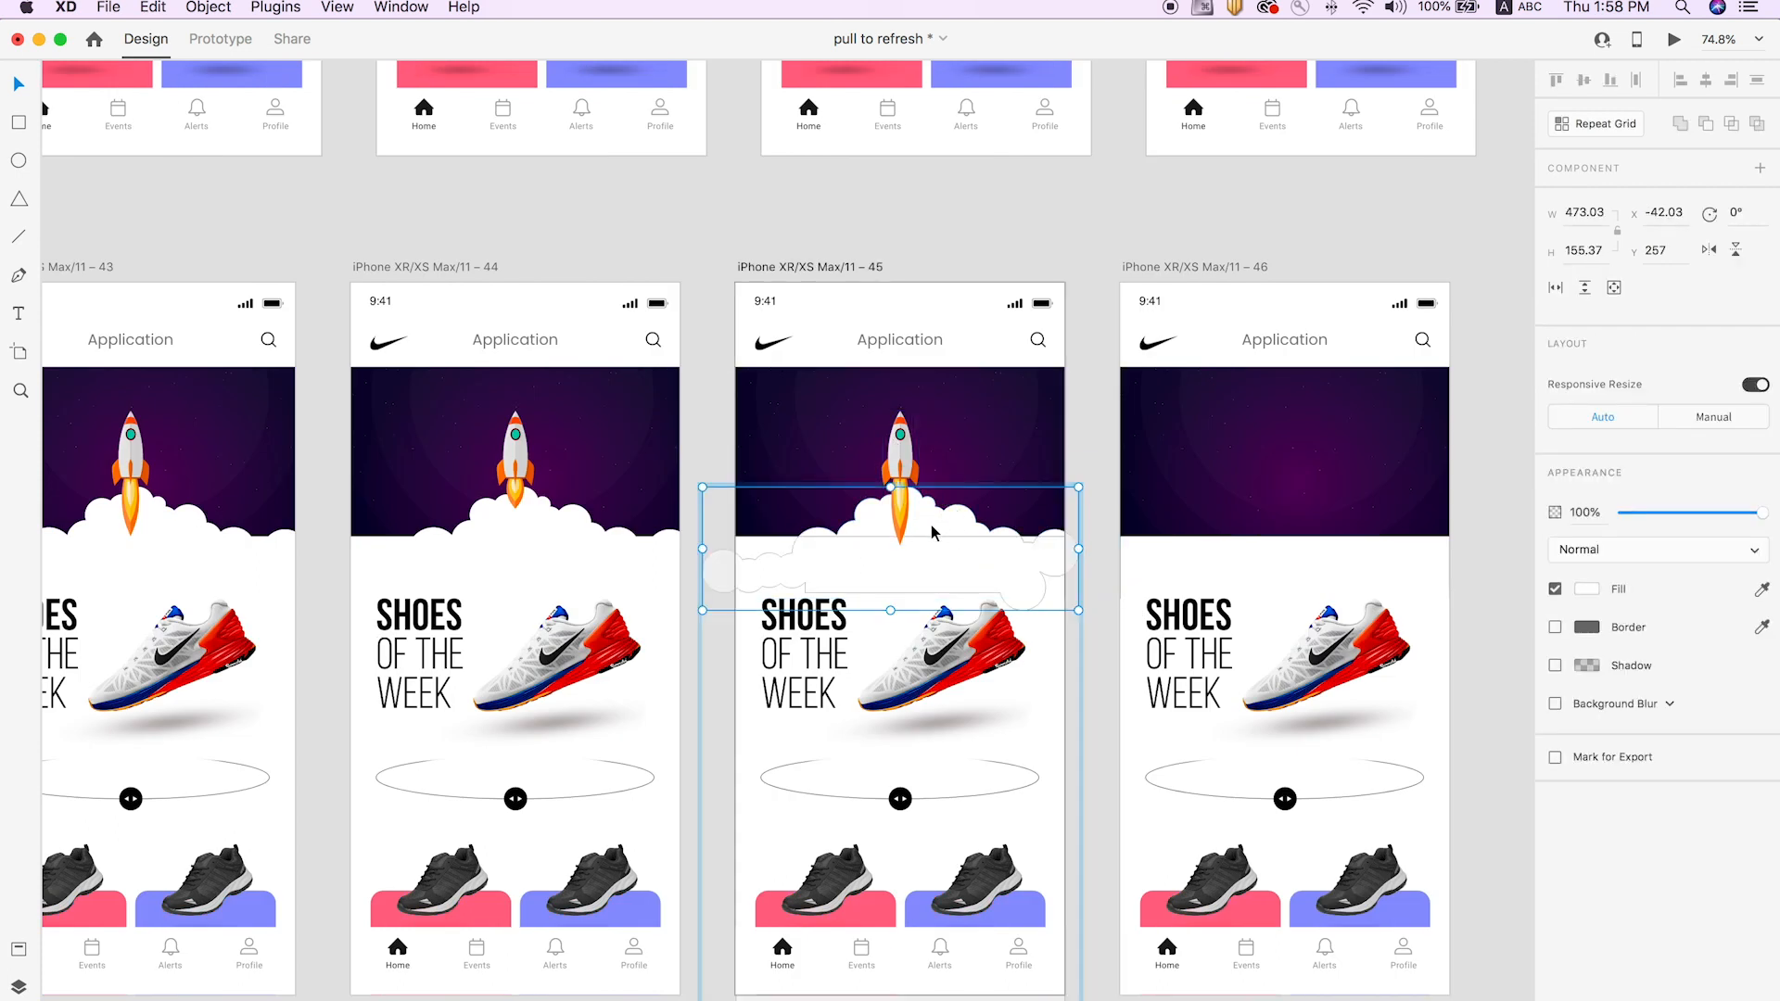
pyautogui.moveTo(940, 529); pyautogui.dragTo(944, 498)
pyautogui.click(559, 524)
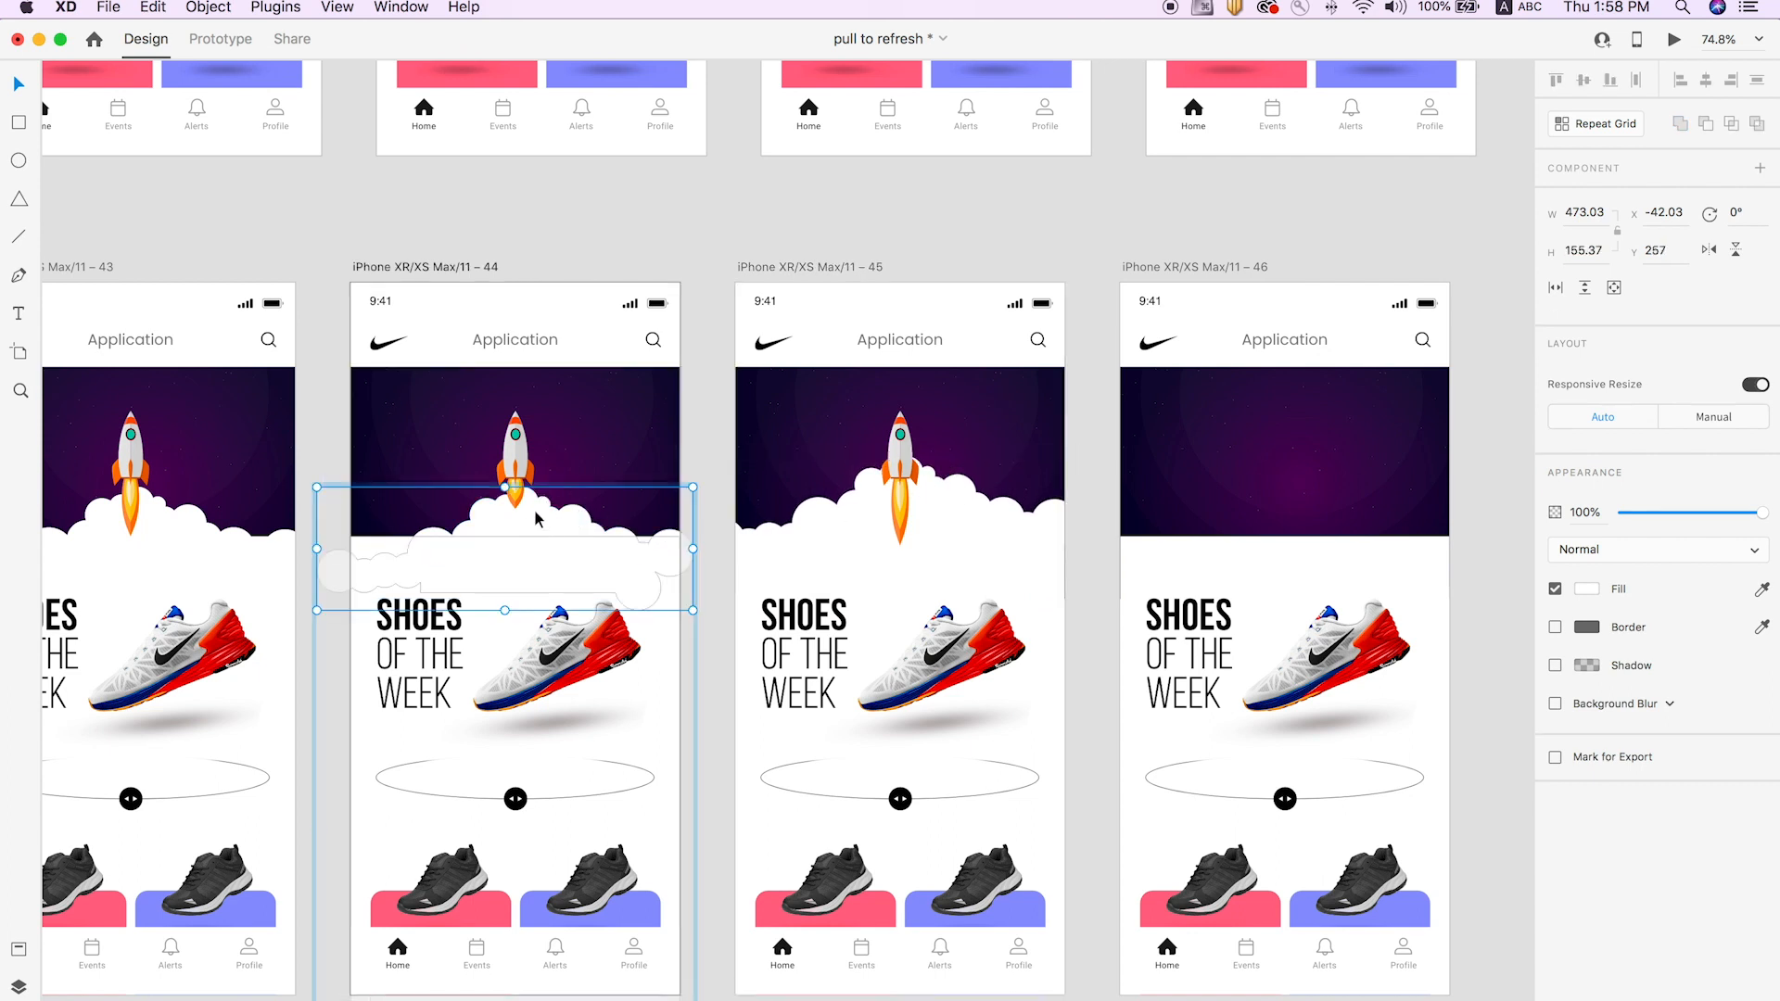
pyautogui.moveTo(538, 516); pyautogui.dragTo(538, 504)
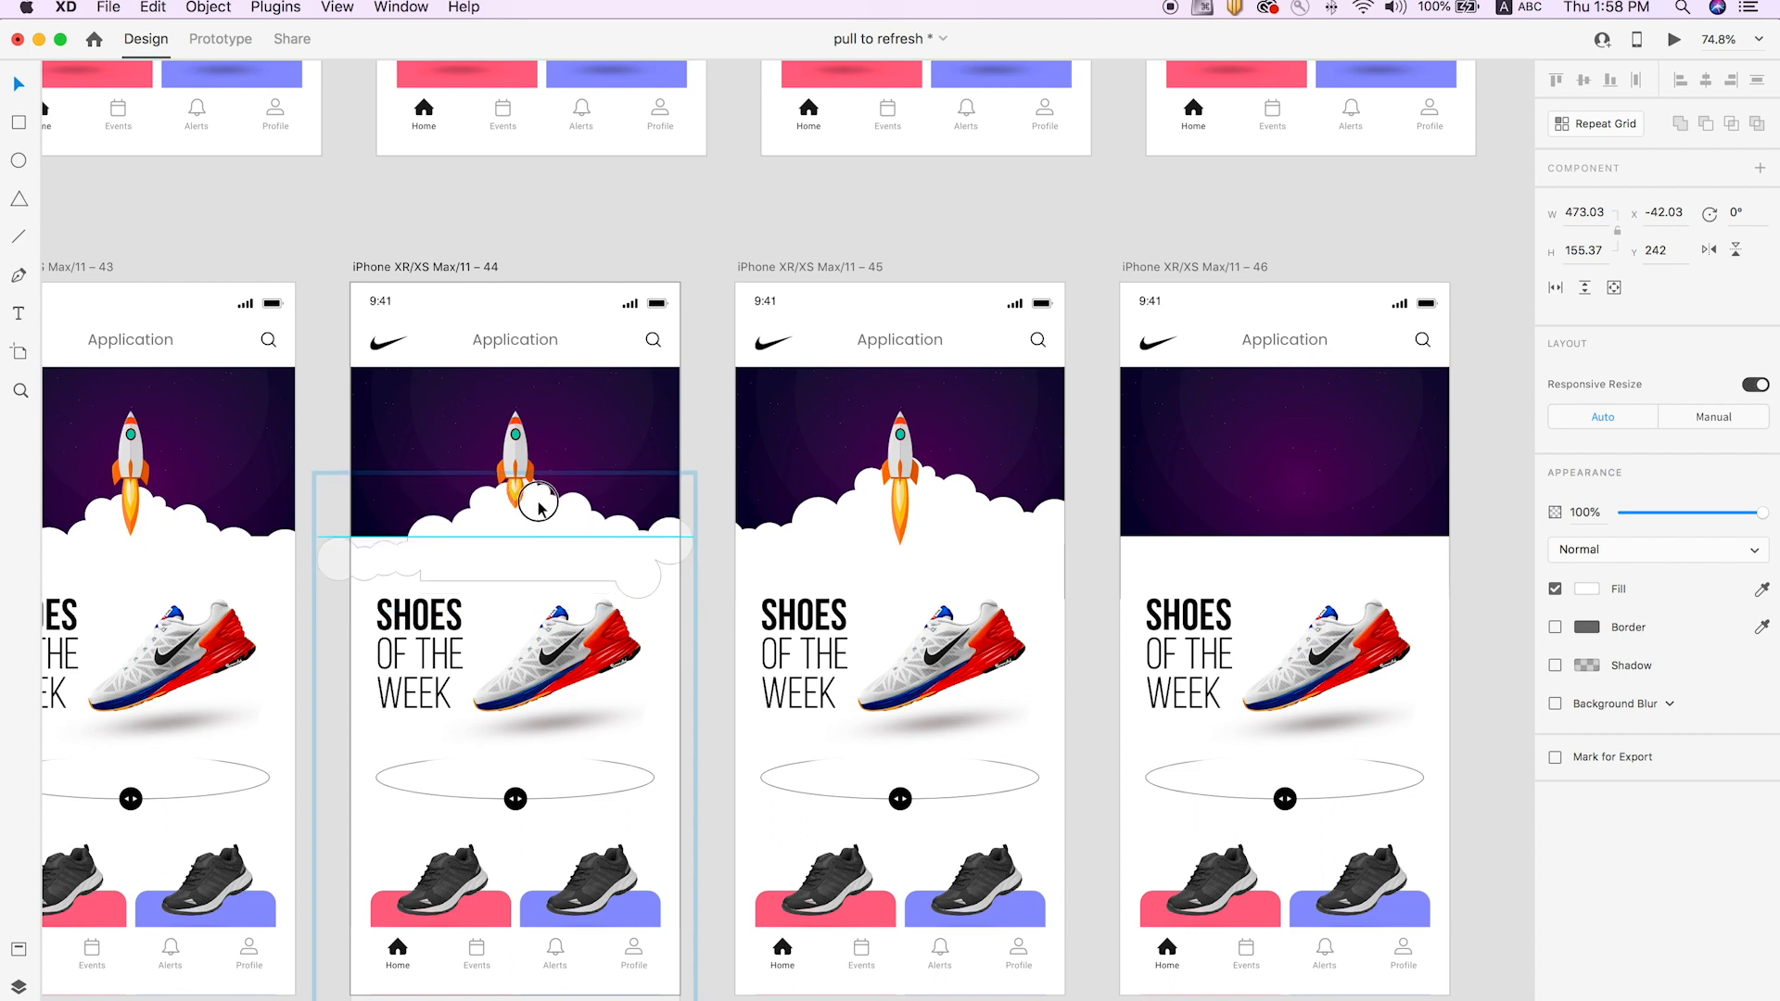
# Raise the white cloud on artboard 43 and lower the one on artboard 42 to a Y position of 272.
pyautogui.hscroll(-3, 355, 530)
pyautogui.moveTo(281, 514); pyautogui.dragTo(281, 495)
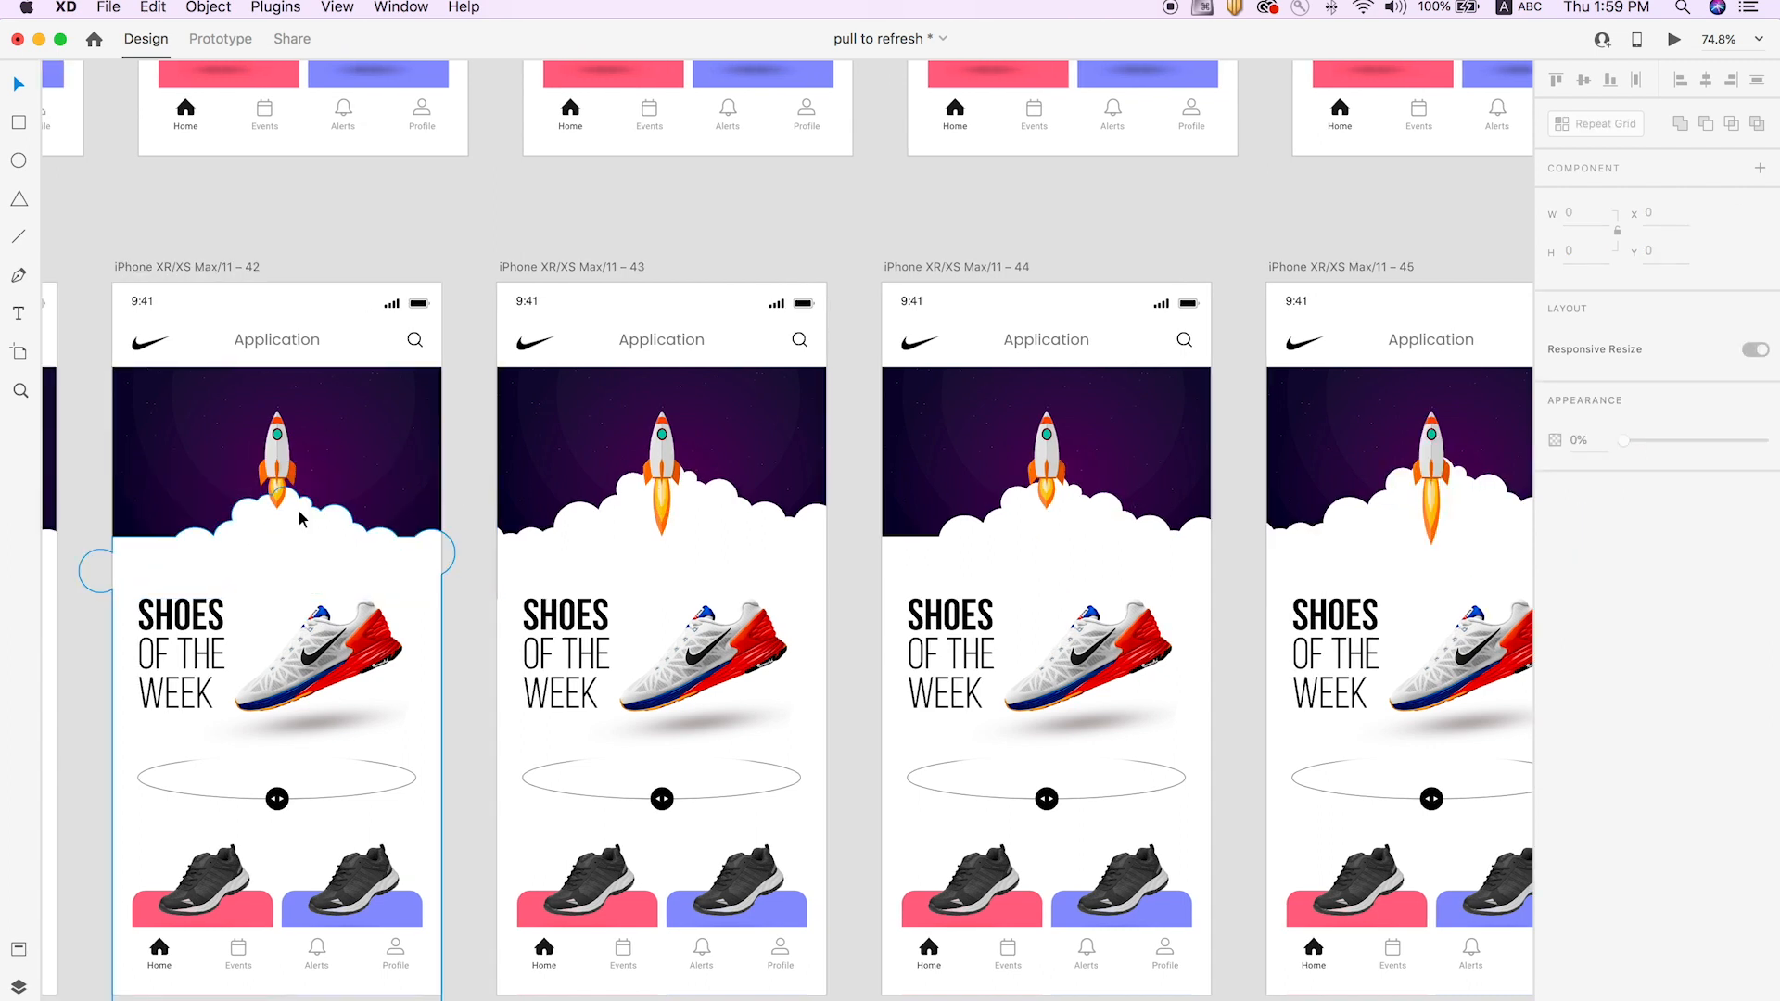
pyautogui.click(298, 509)
pyautogui.moveTo(289, 515); pyautogui.dragTo(288, 528)
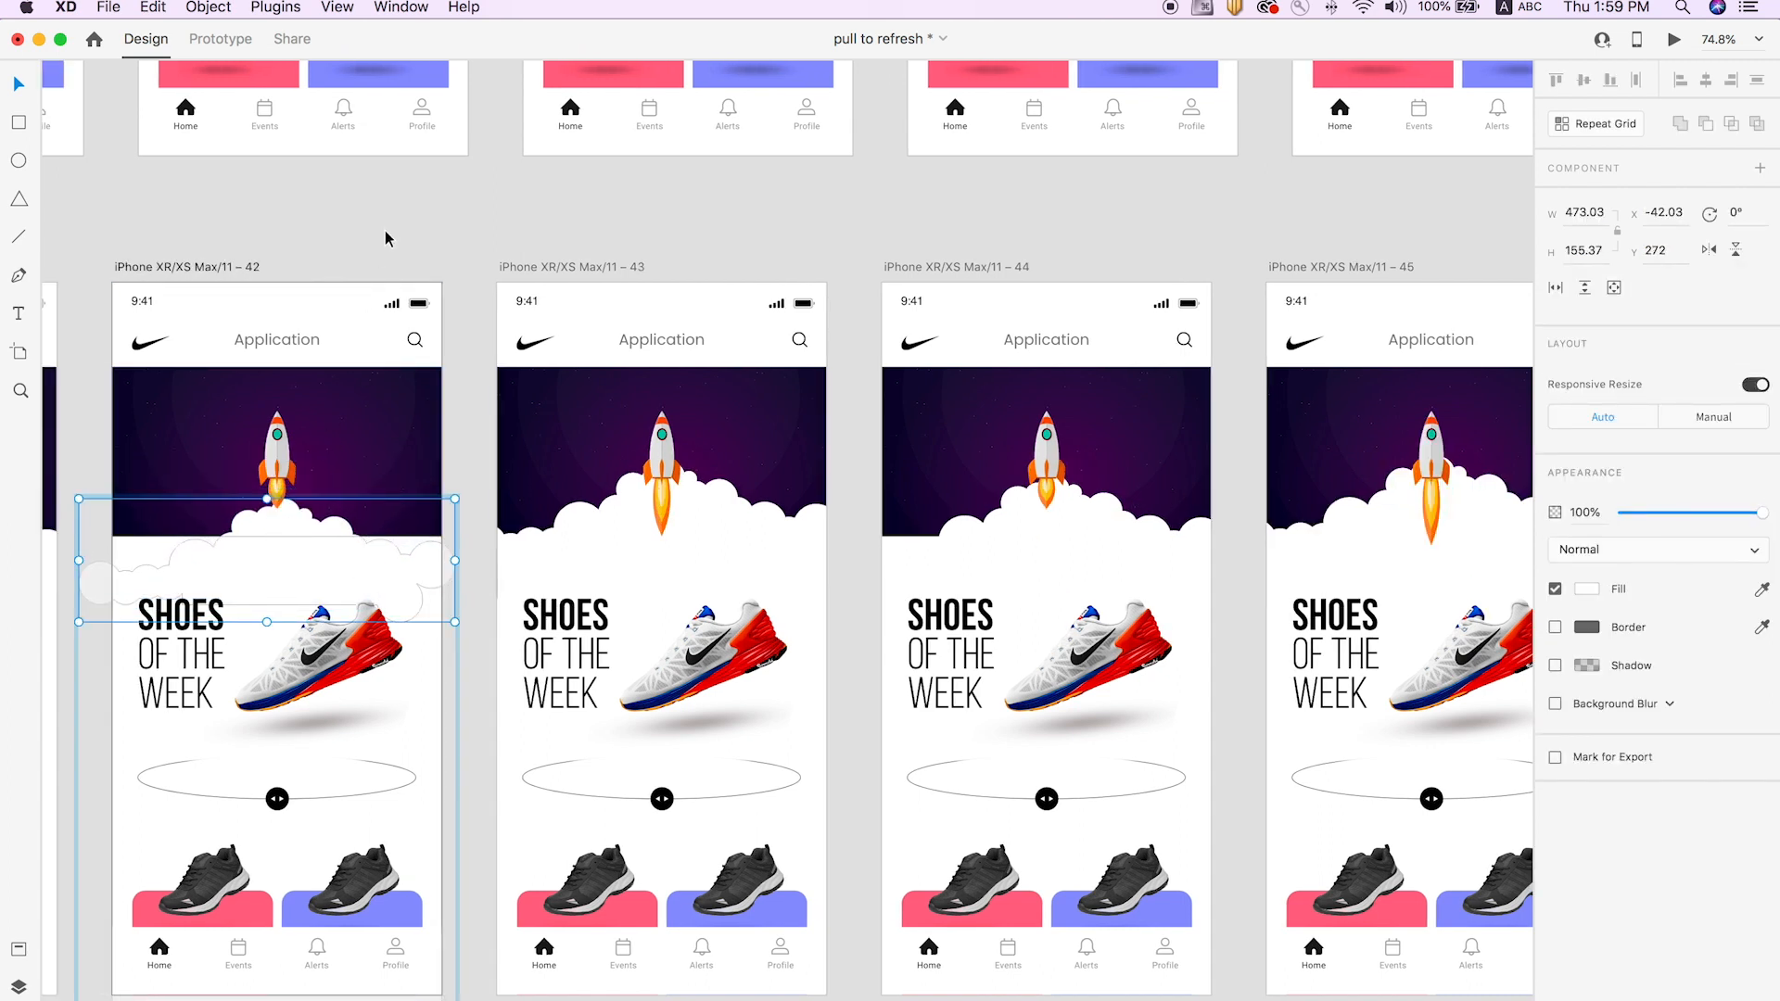
pyautogui.click(382, 237)
# Link artboard 41 to artboard 42 in prototype mode with a Time trigger and the Auto-Animate action.
pyautogui.scroll(-8, 914, 409)
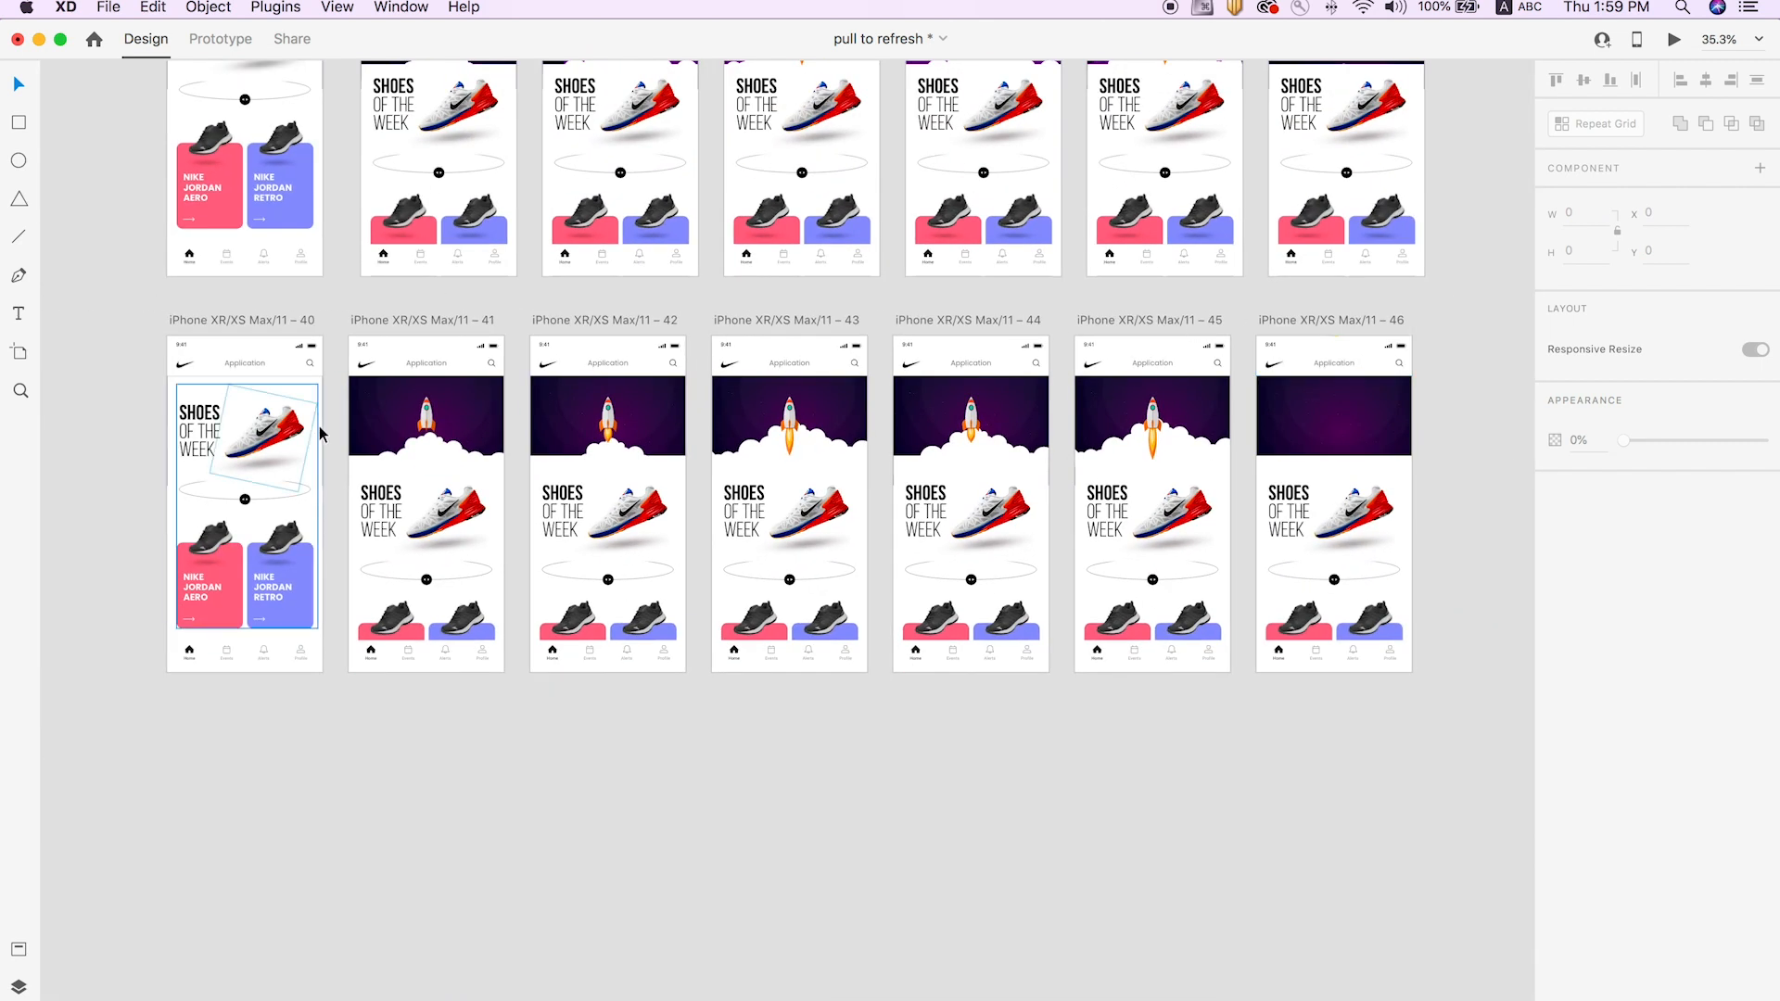
pyautogui.scroll(3, 545, 724)
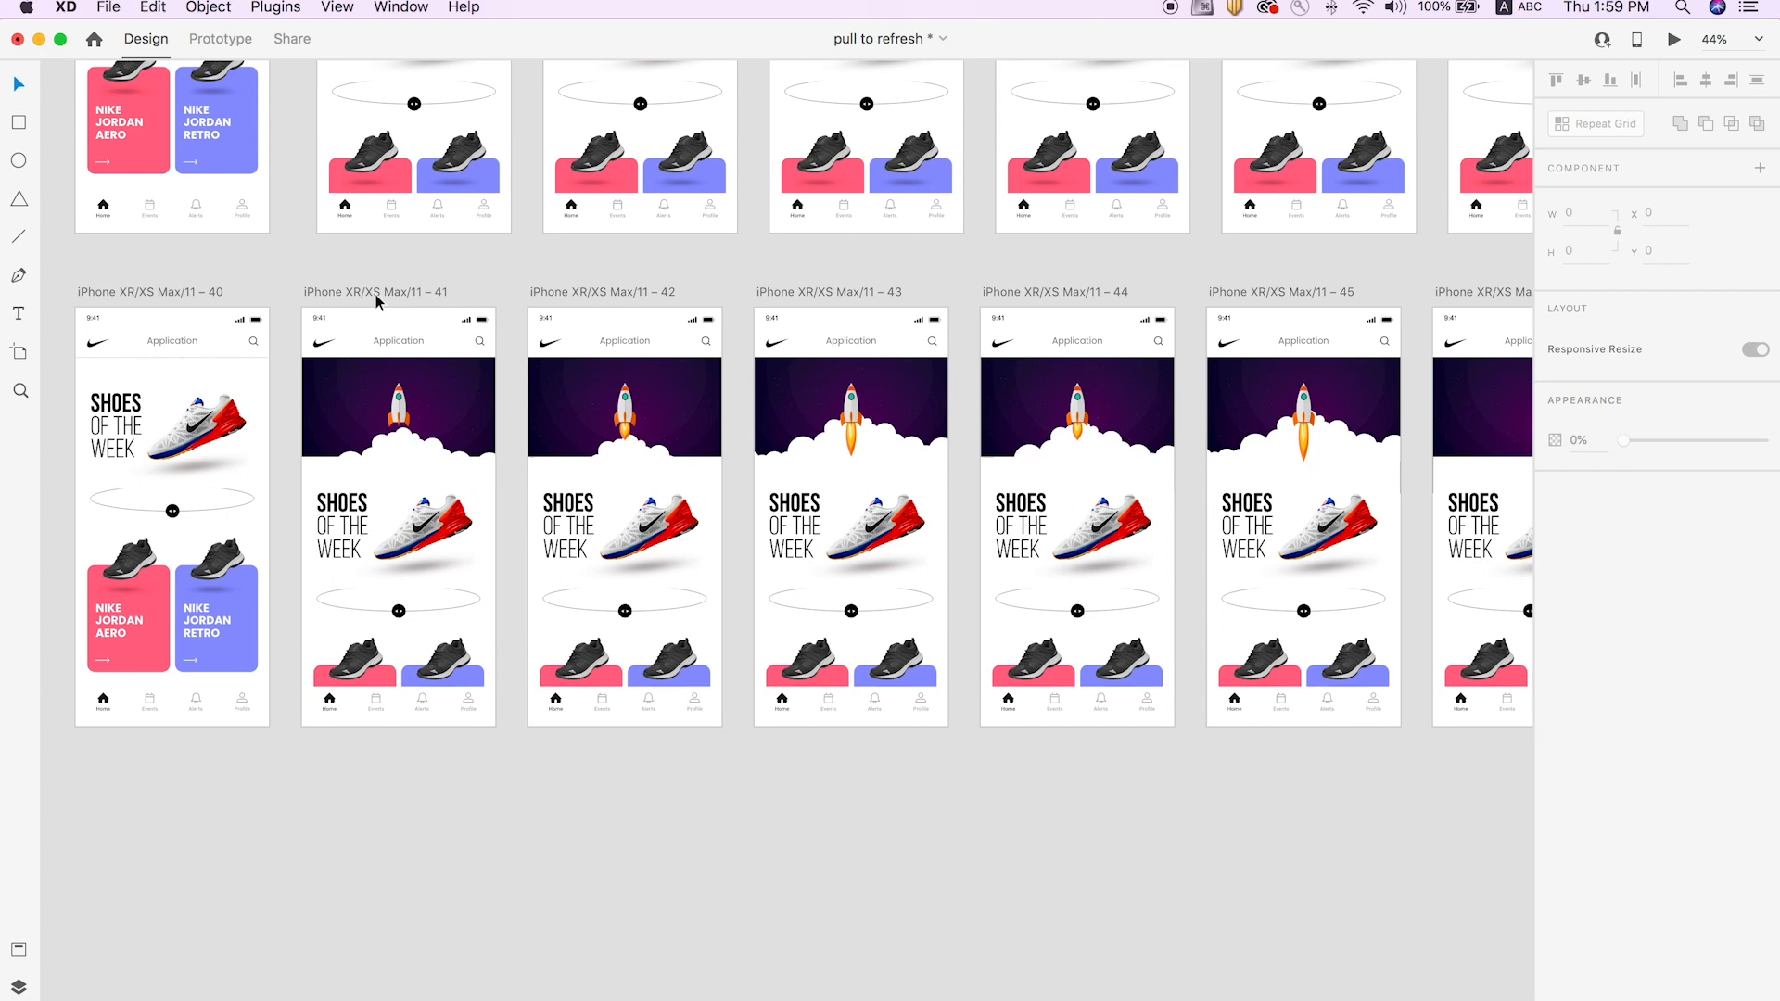
pyautogui.click(378, 295)
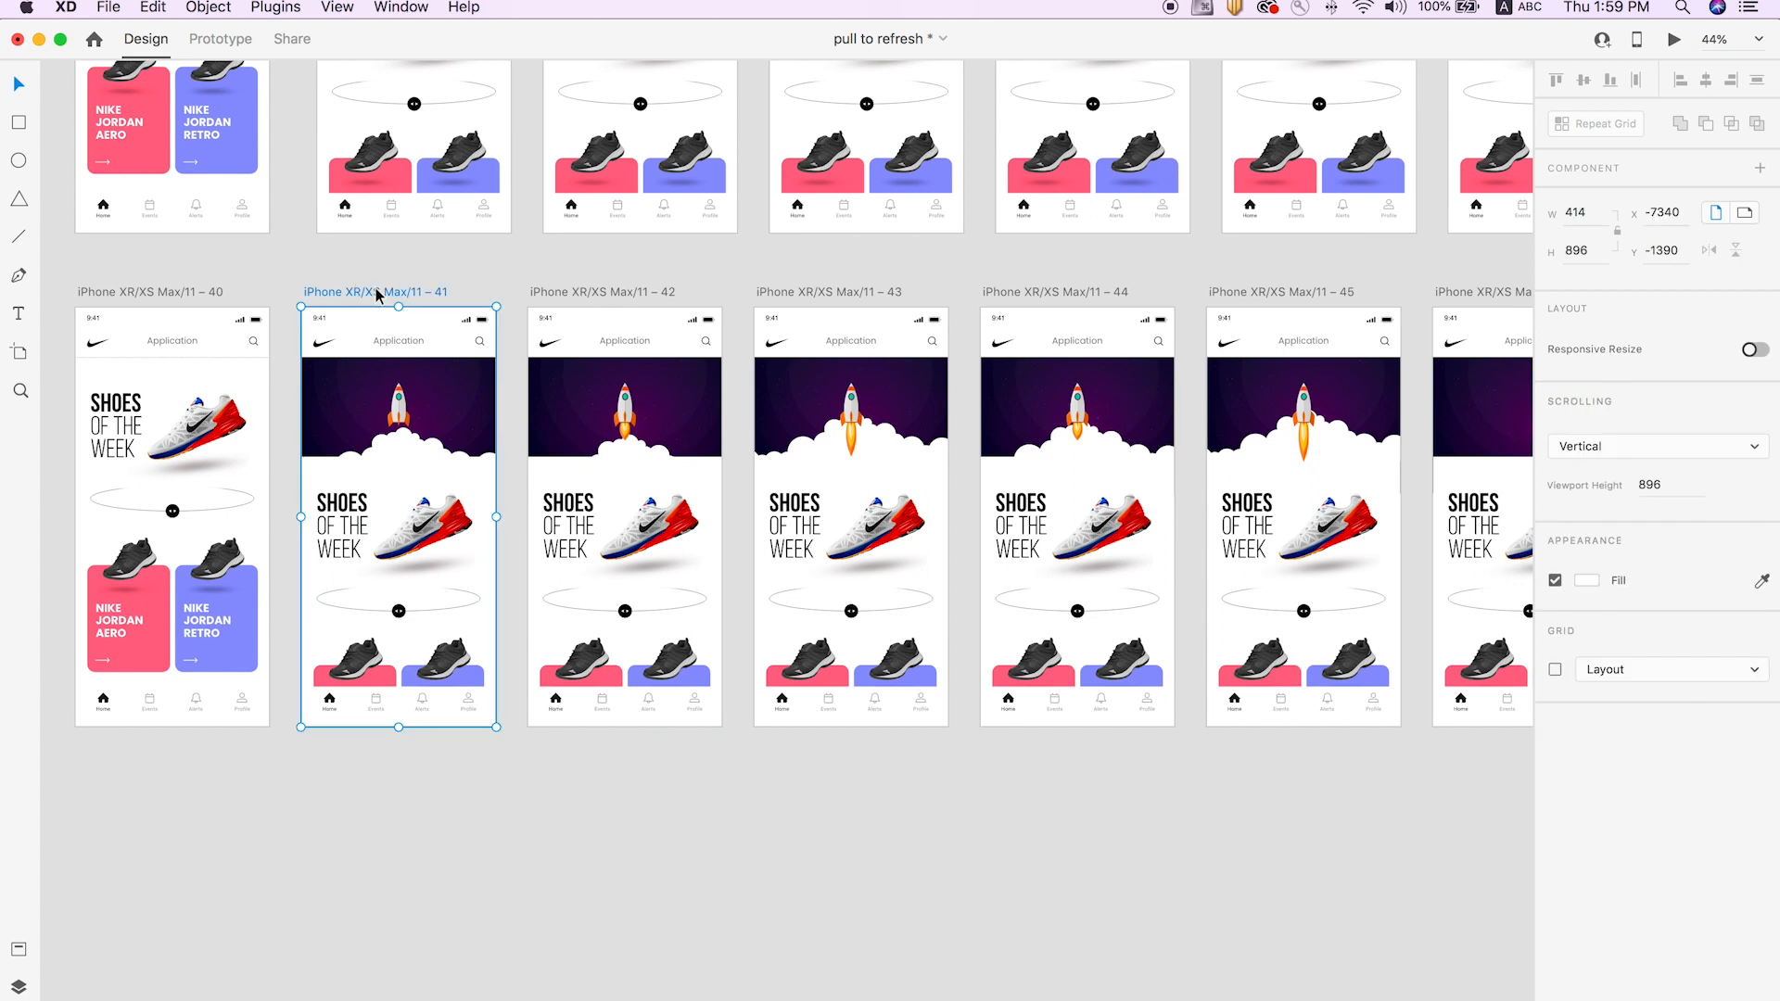
pyautogui.click(223, 40)
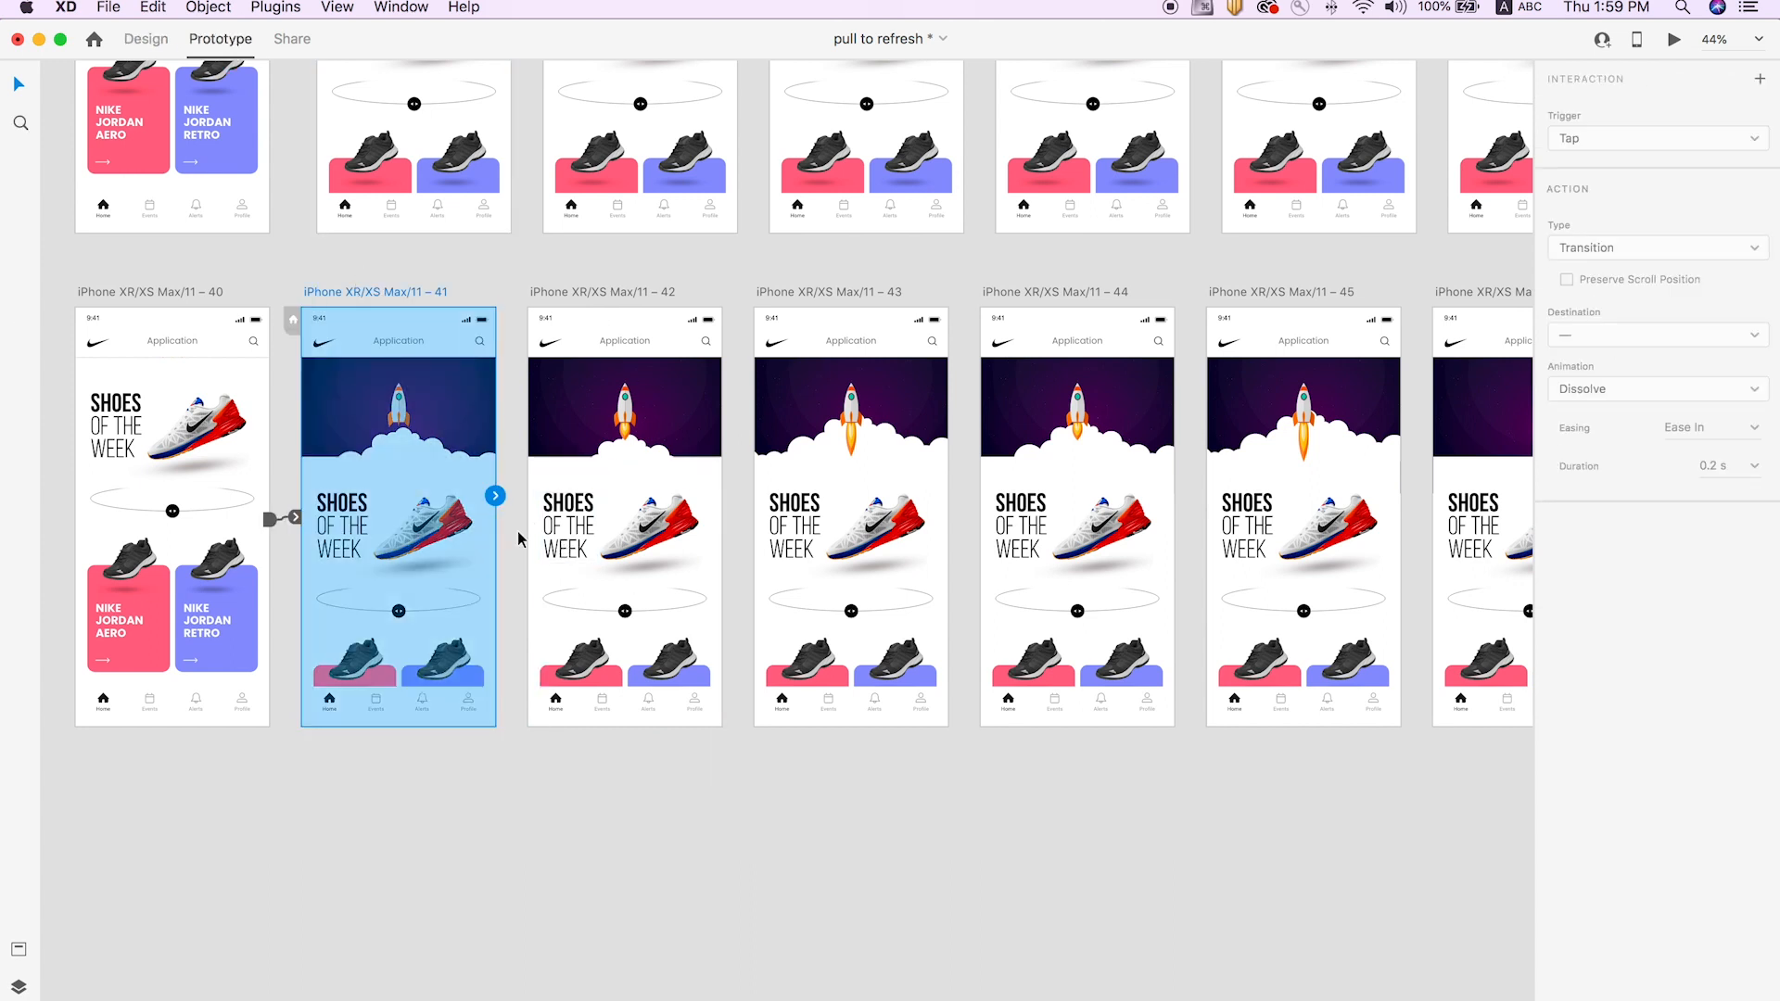
pyautogui.moveTo(533, 587); pyautogui.dragTo(605, 413)
pyautogui.click(1636, 138)
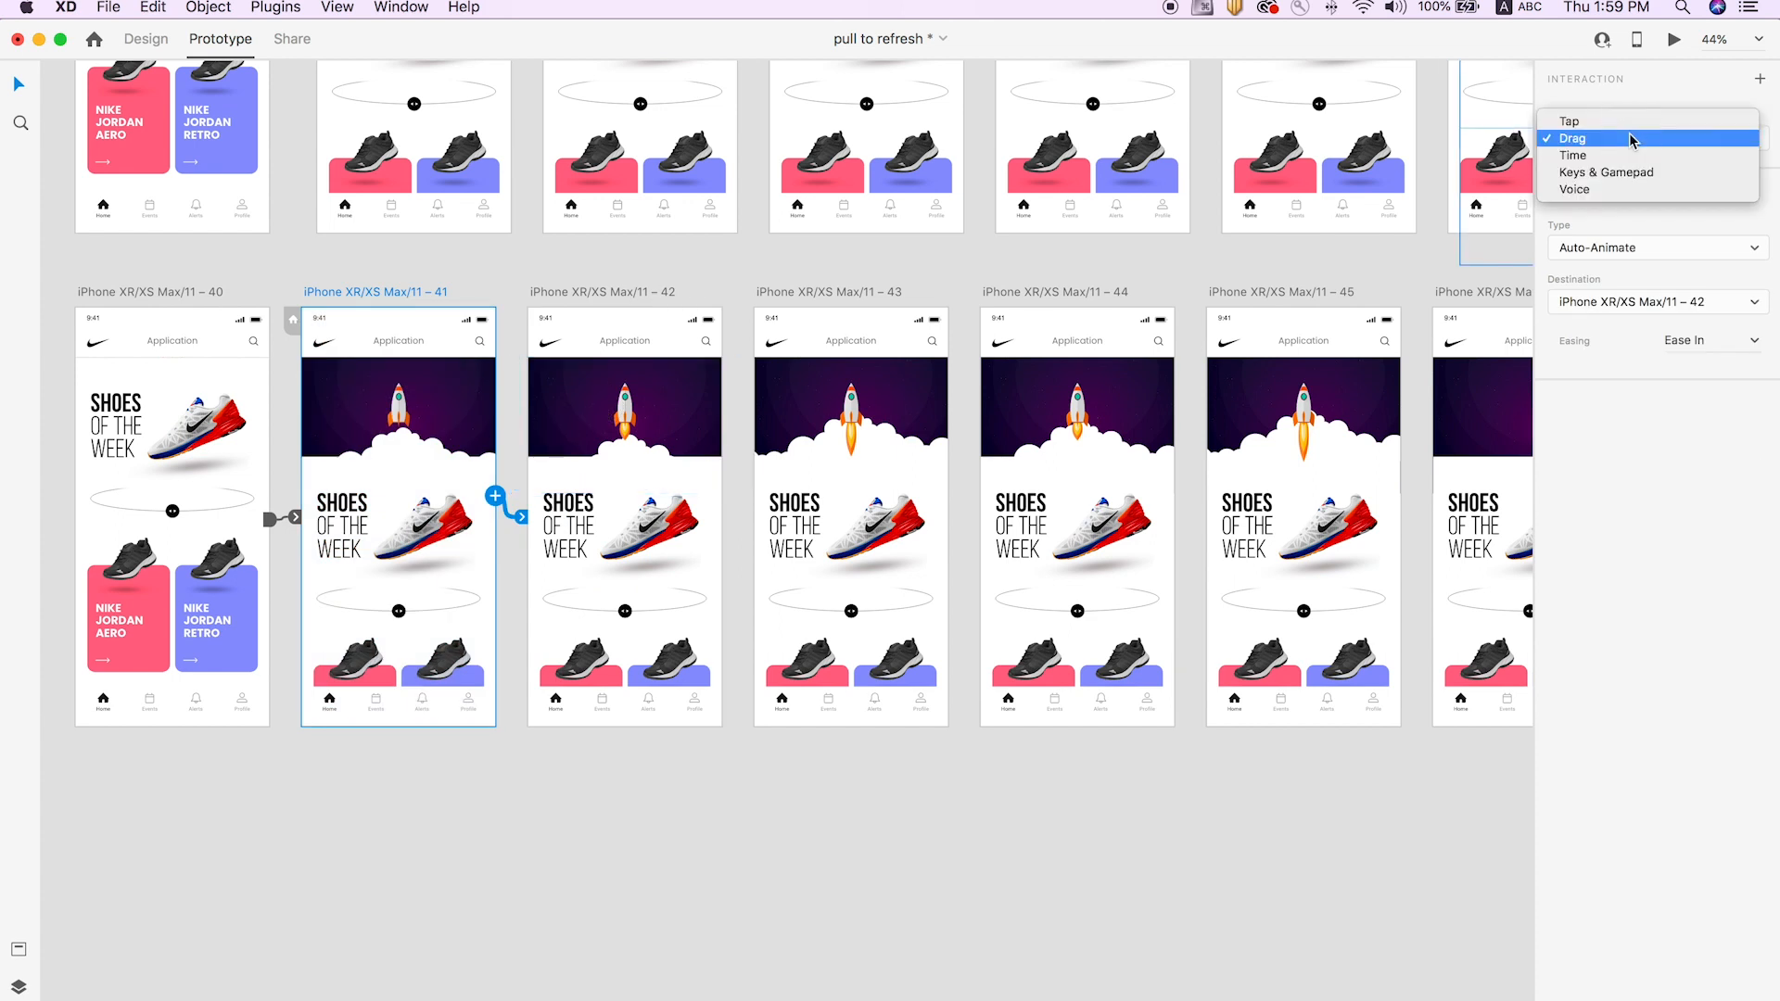
pyautogui.click(1617, 159)
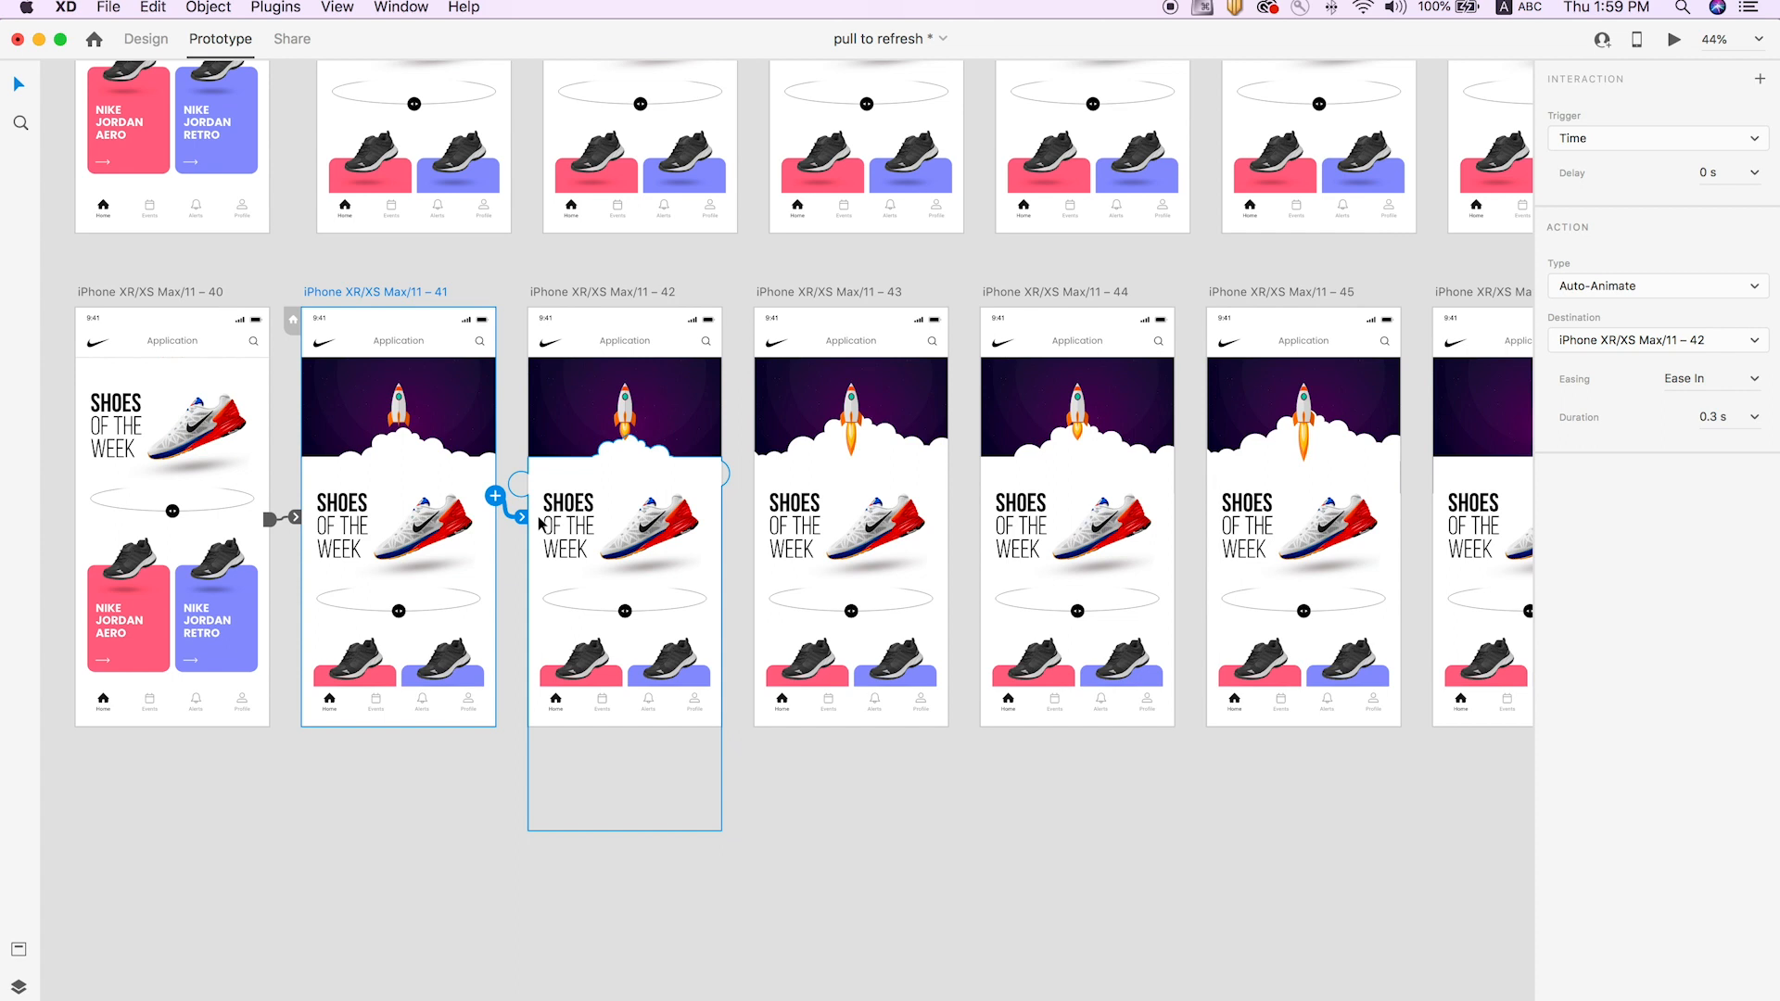
# Inspect the layers of artboard 41, checking its aa group and the other named groups.
pyautogui.scroll(1, 539, 523)
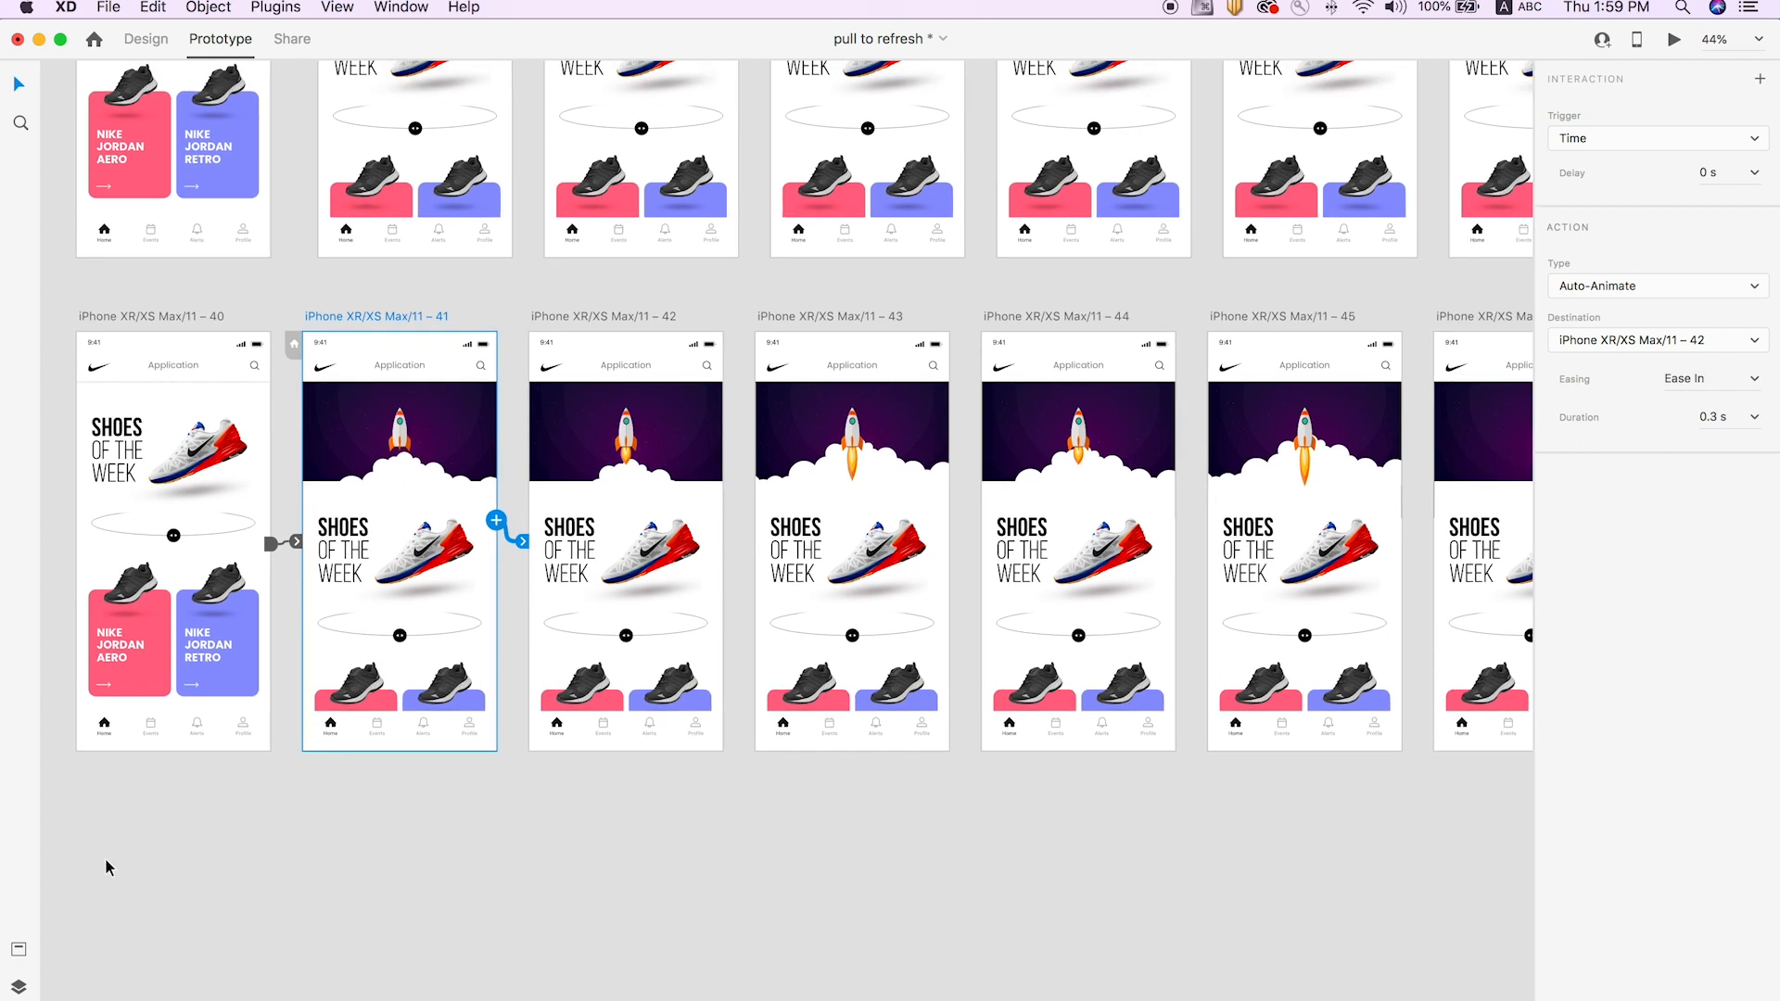
pyautogui.click(19, 987)
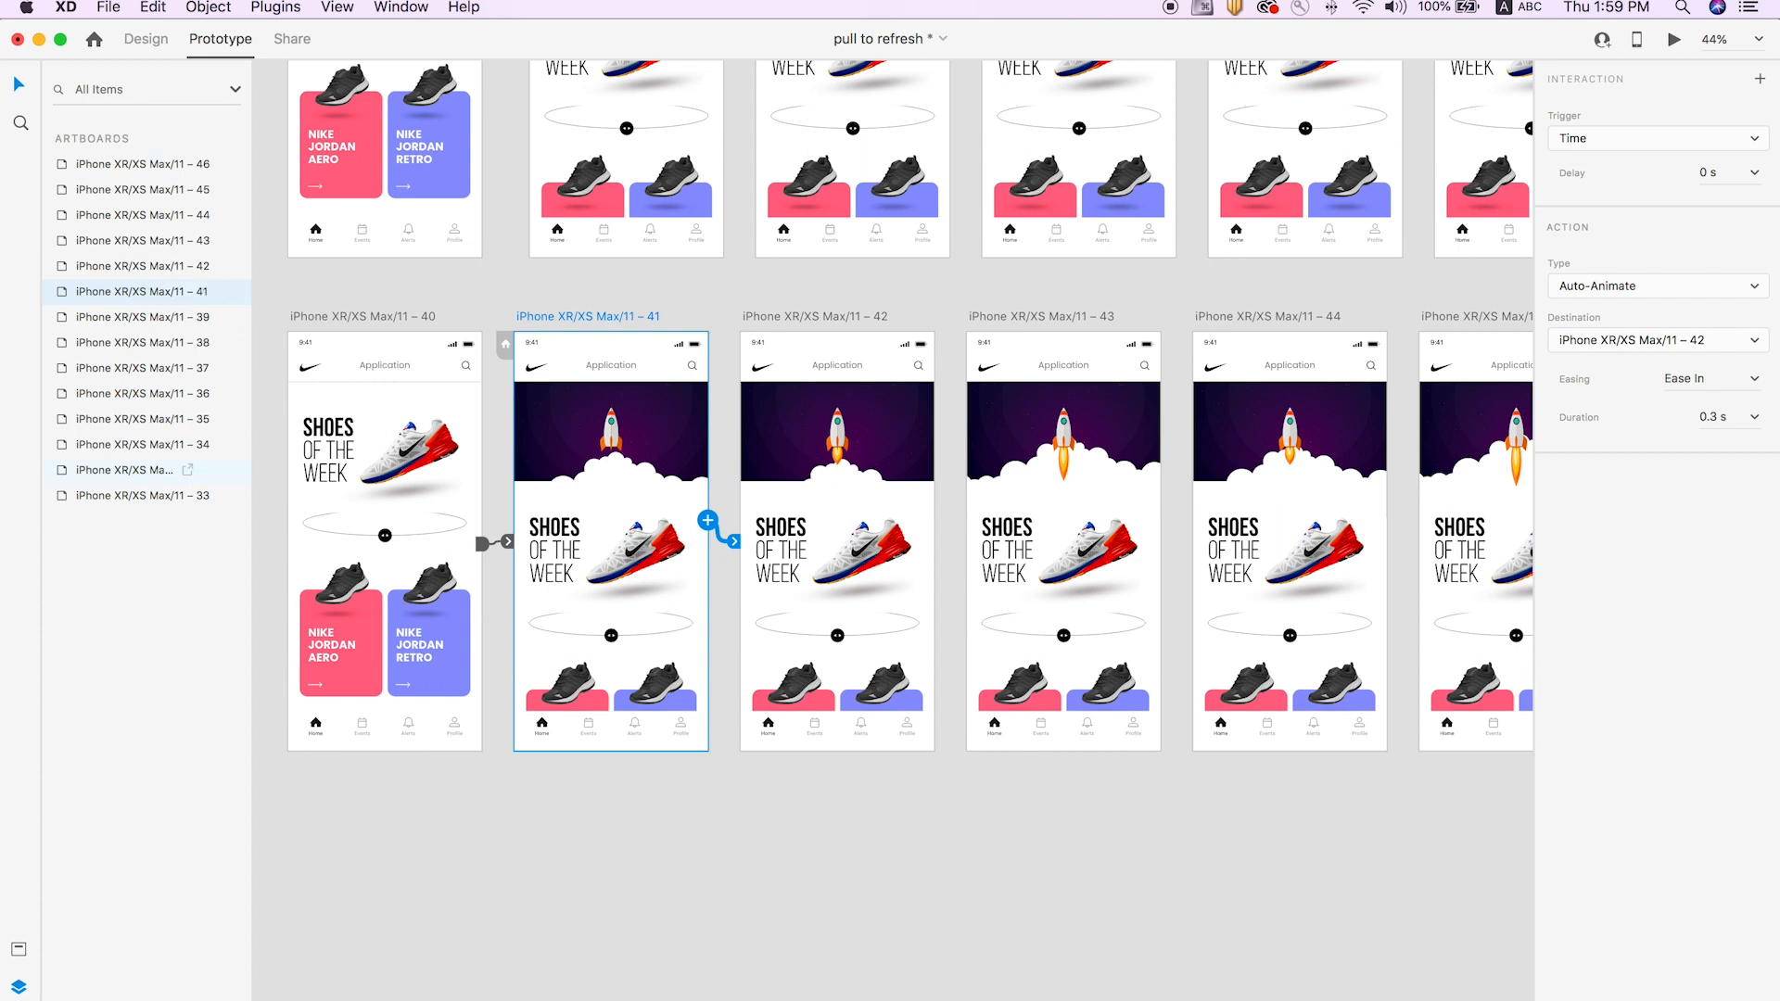
pyautogui.click(21, 952)
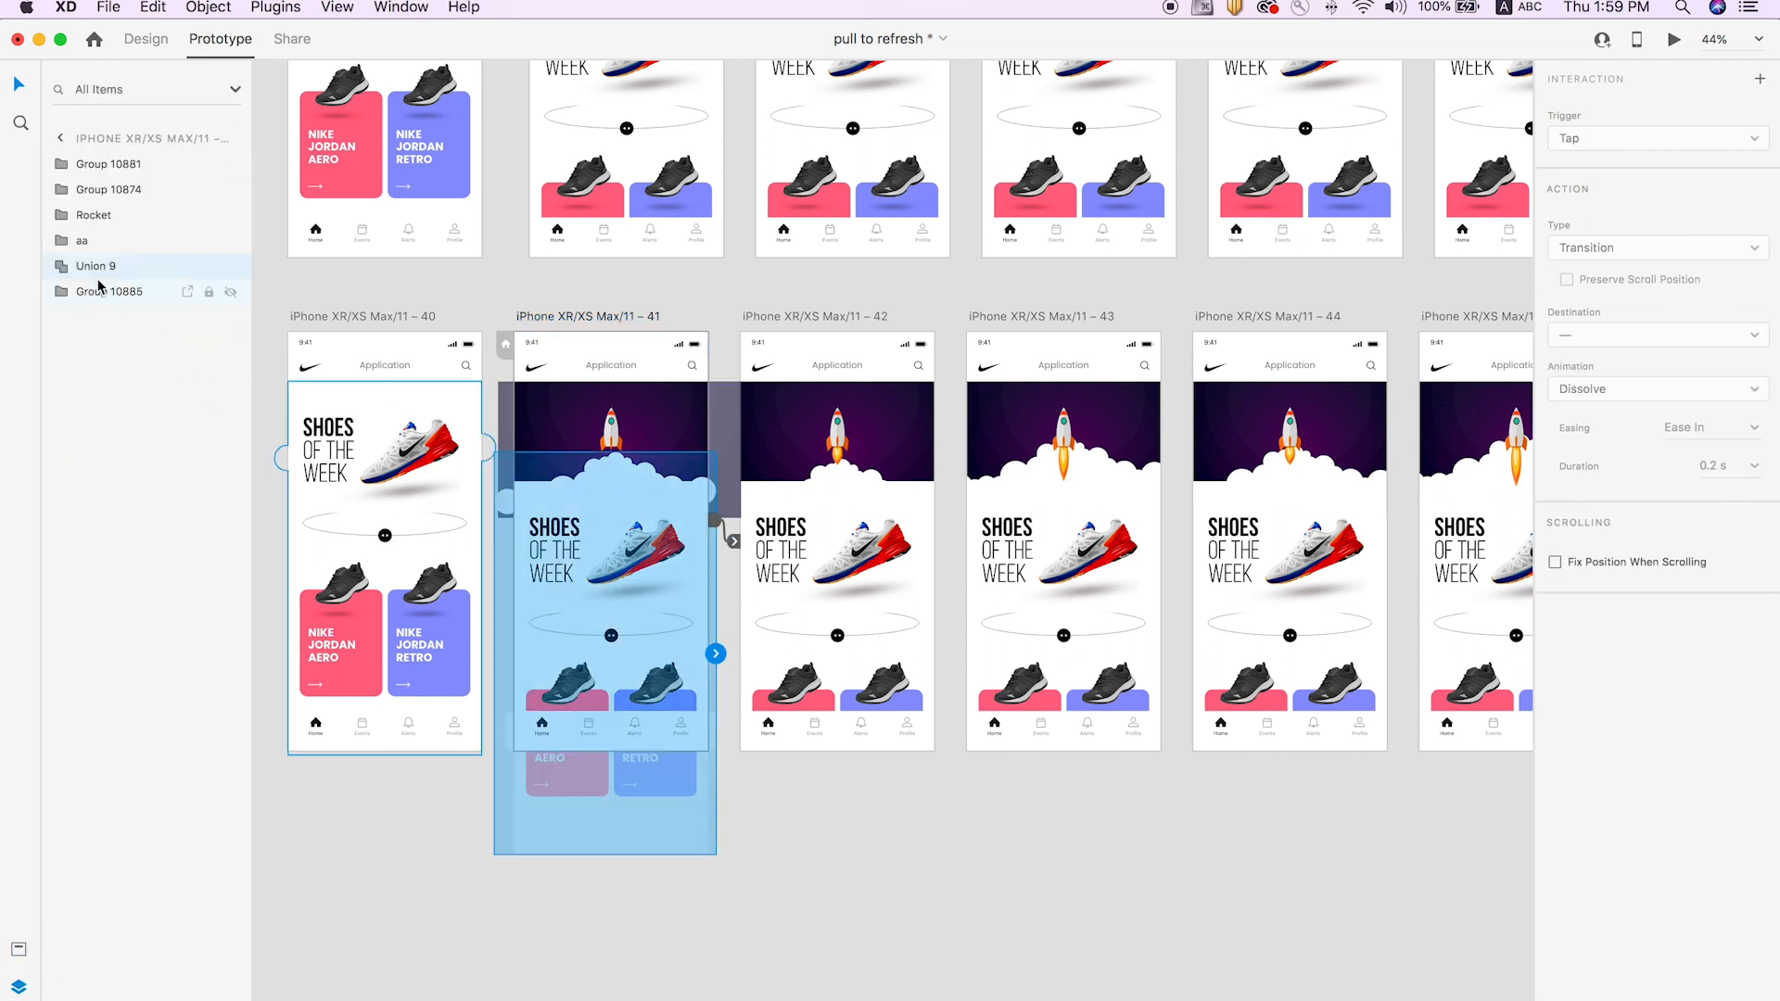
pyautogui.click(90, 247)
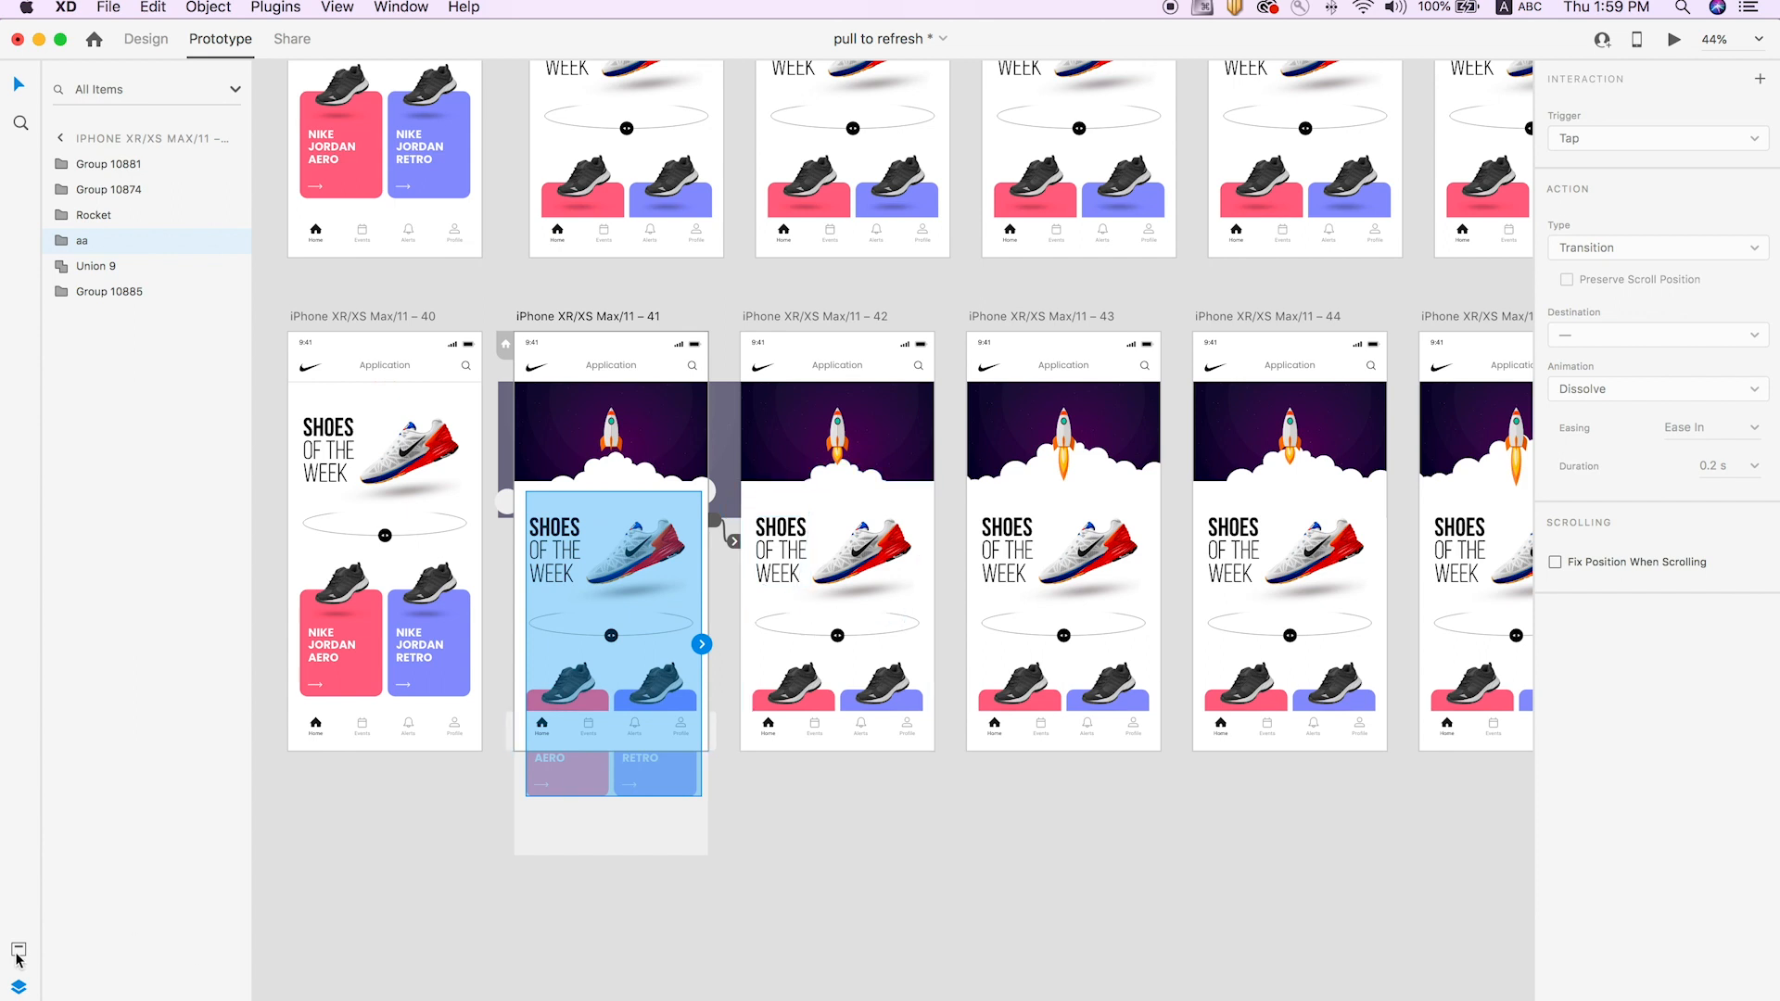
pyautogui.click(19, 987)
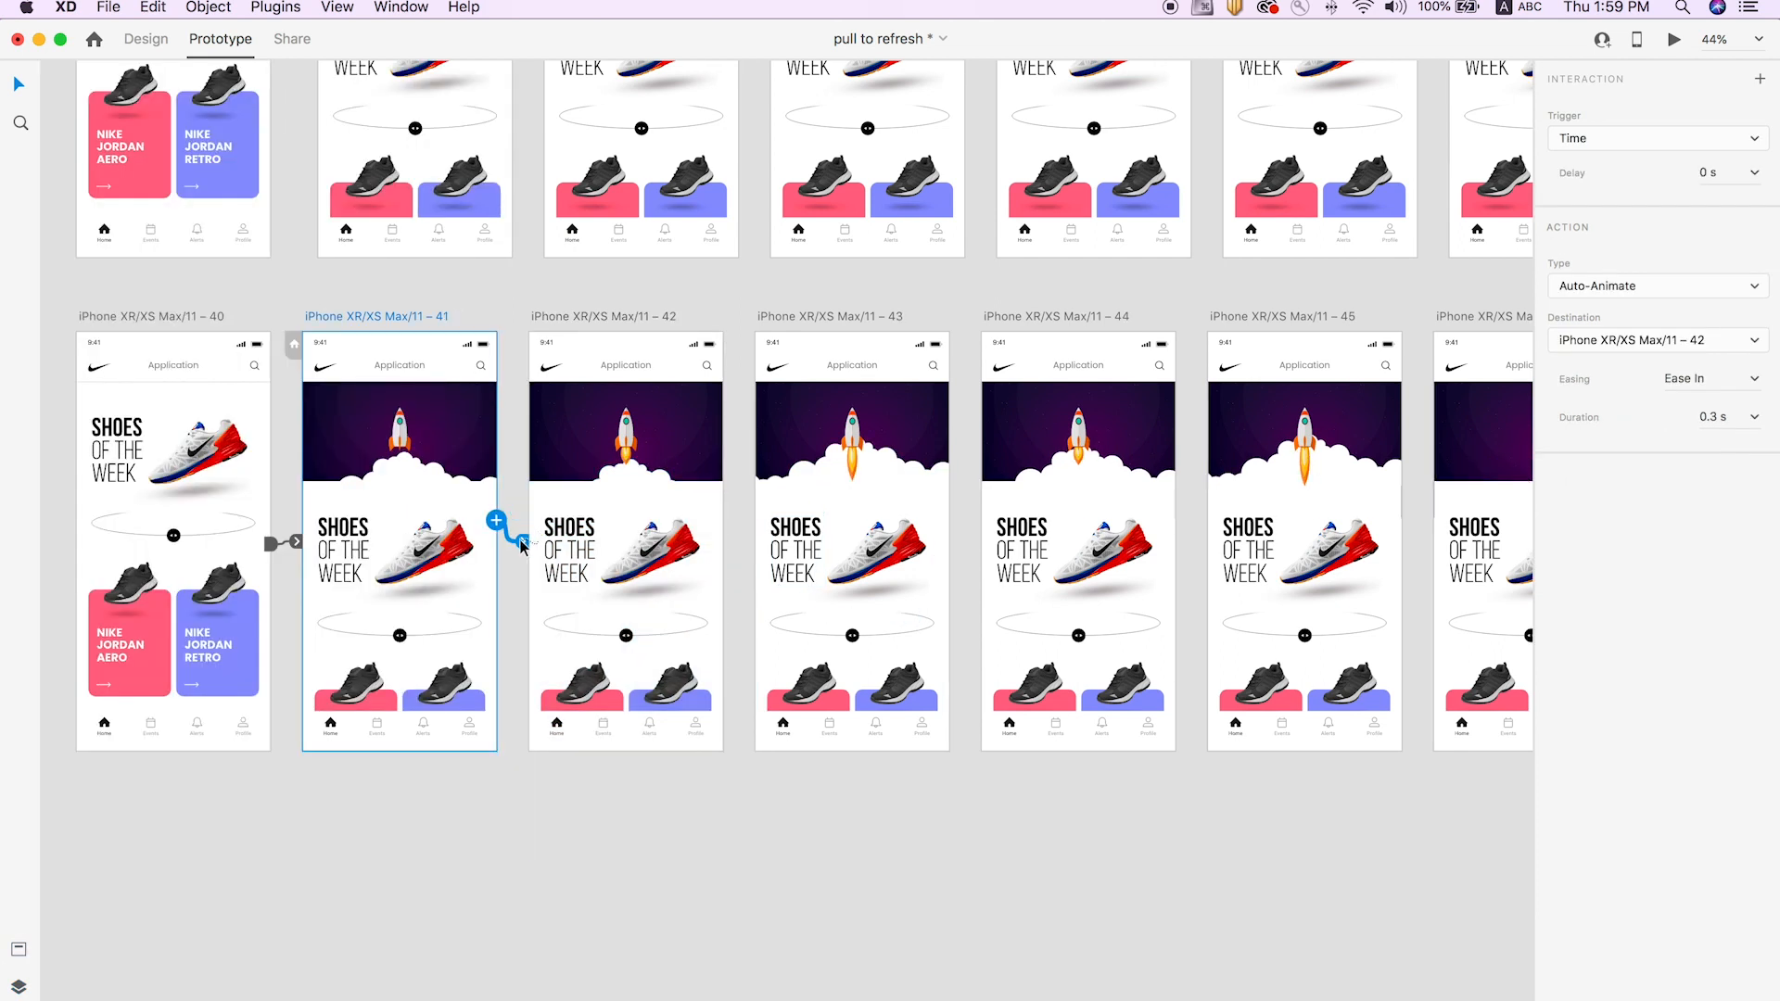
# Chain artboards 42 through 46 in order with time-triggered Auto-Animate links.
pyautogui.click(620, 319)
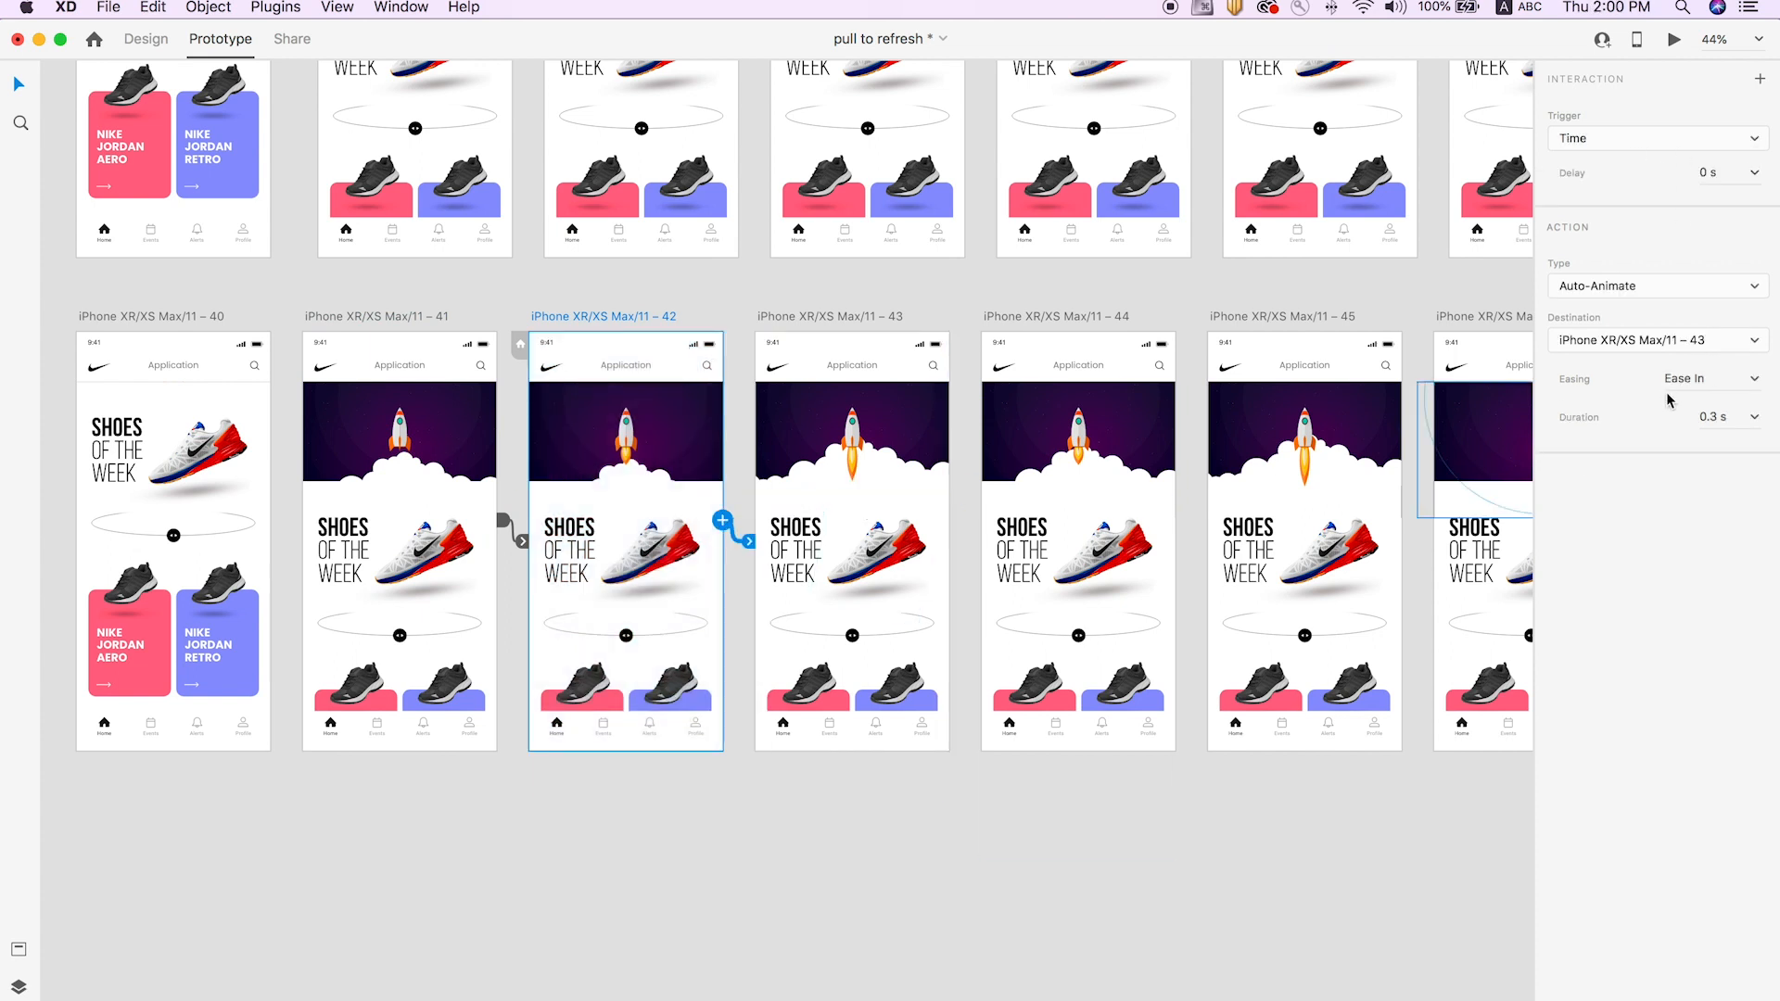
pyautogui.hscroll(4, 806, 480)
pyautogui.click(681, 320)
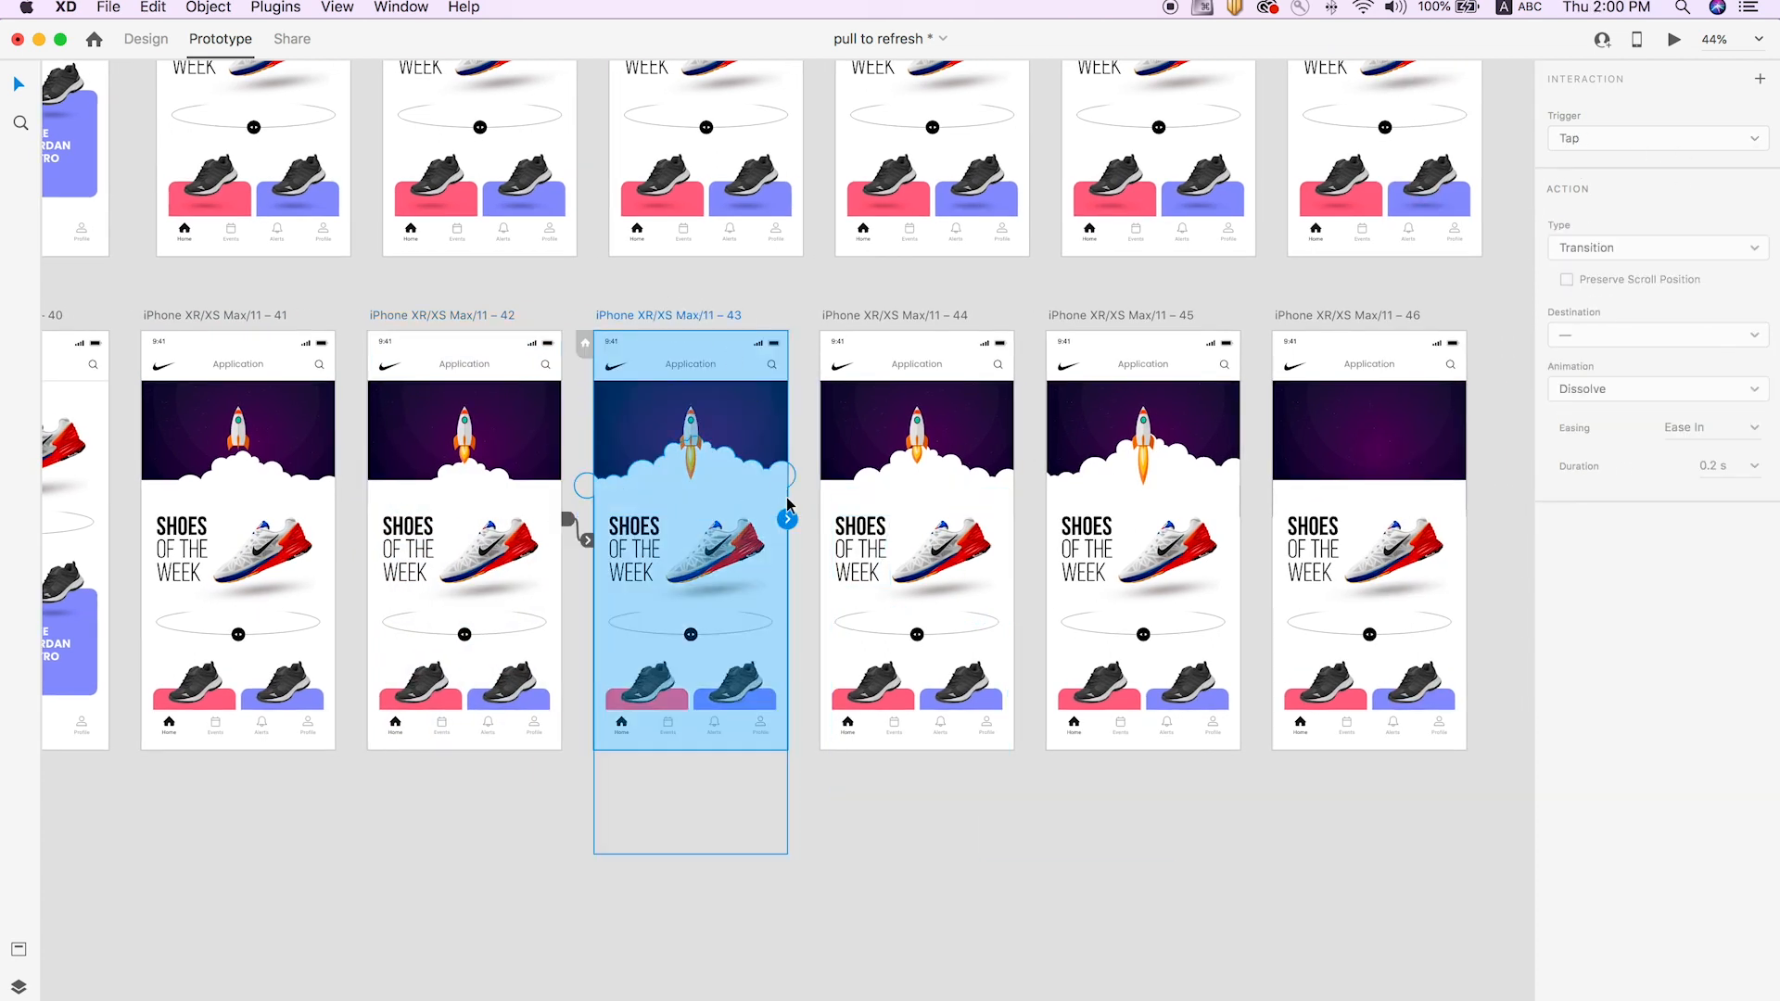
pyautogui.click(895, 314)
pyautogui.moveTo(1014, 519); pyautogui.dragTo(1120, 319)
pyautogui.click(1133, 329)
pyautogui.moveTo(1240, 519); pyautogui.dragTo(1361, 492)
# Link artboard 46 back to artboard 40 with Auto-Animate to complete the loop.
pyautogui.scroll(-5, 1360, 486)
pyautogui.click(1355, 361)
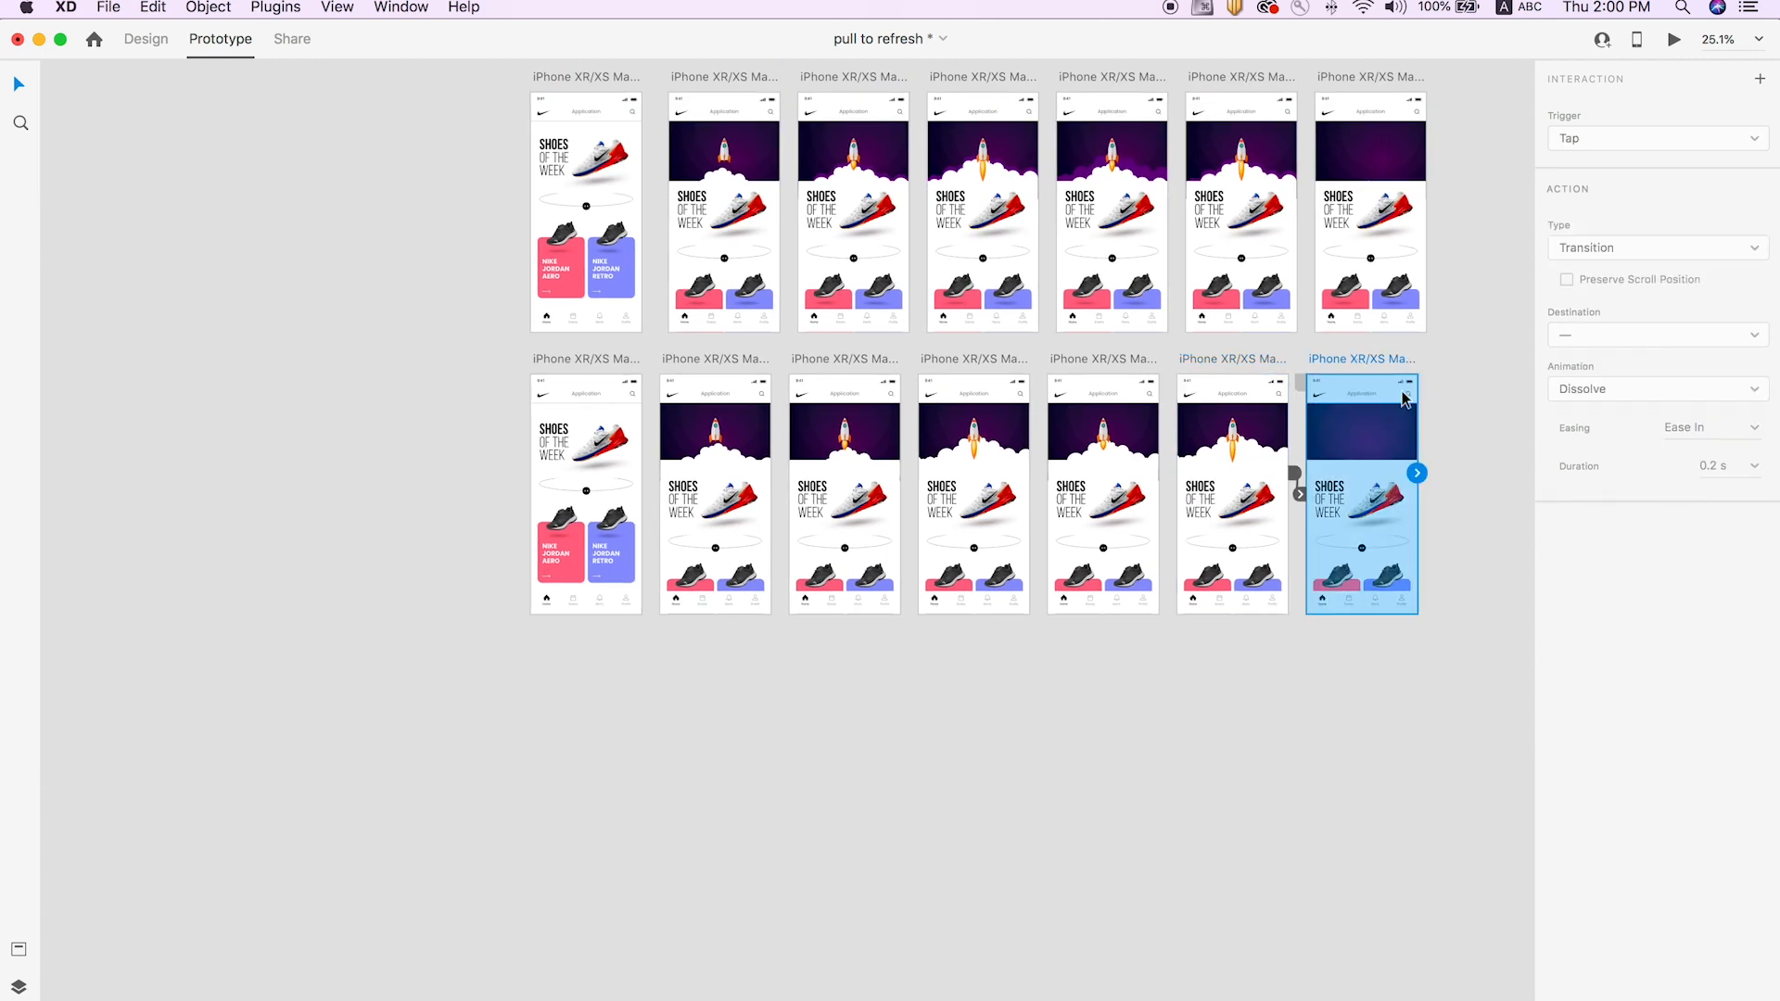
pyautogui.moveTo(1451, 591); pyautogui.dragTo(588, 491)
# Preview the prototype from artboard 40, pull the screen down to test the refresh animation, and close the preview.
pyautogui.scroll(5, 589, 491)
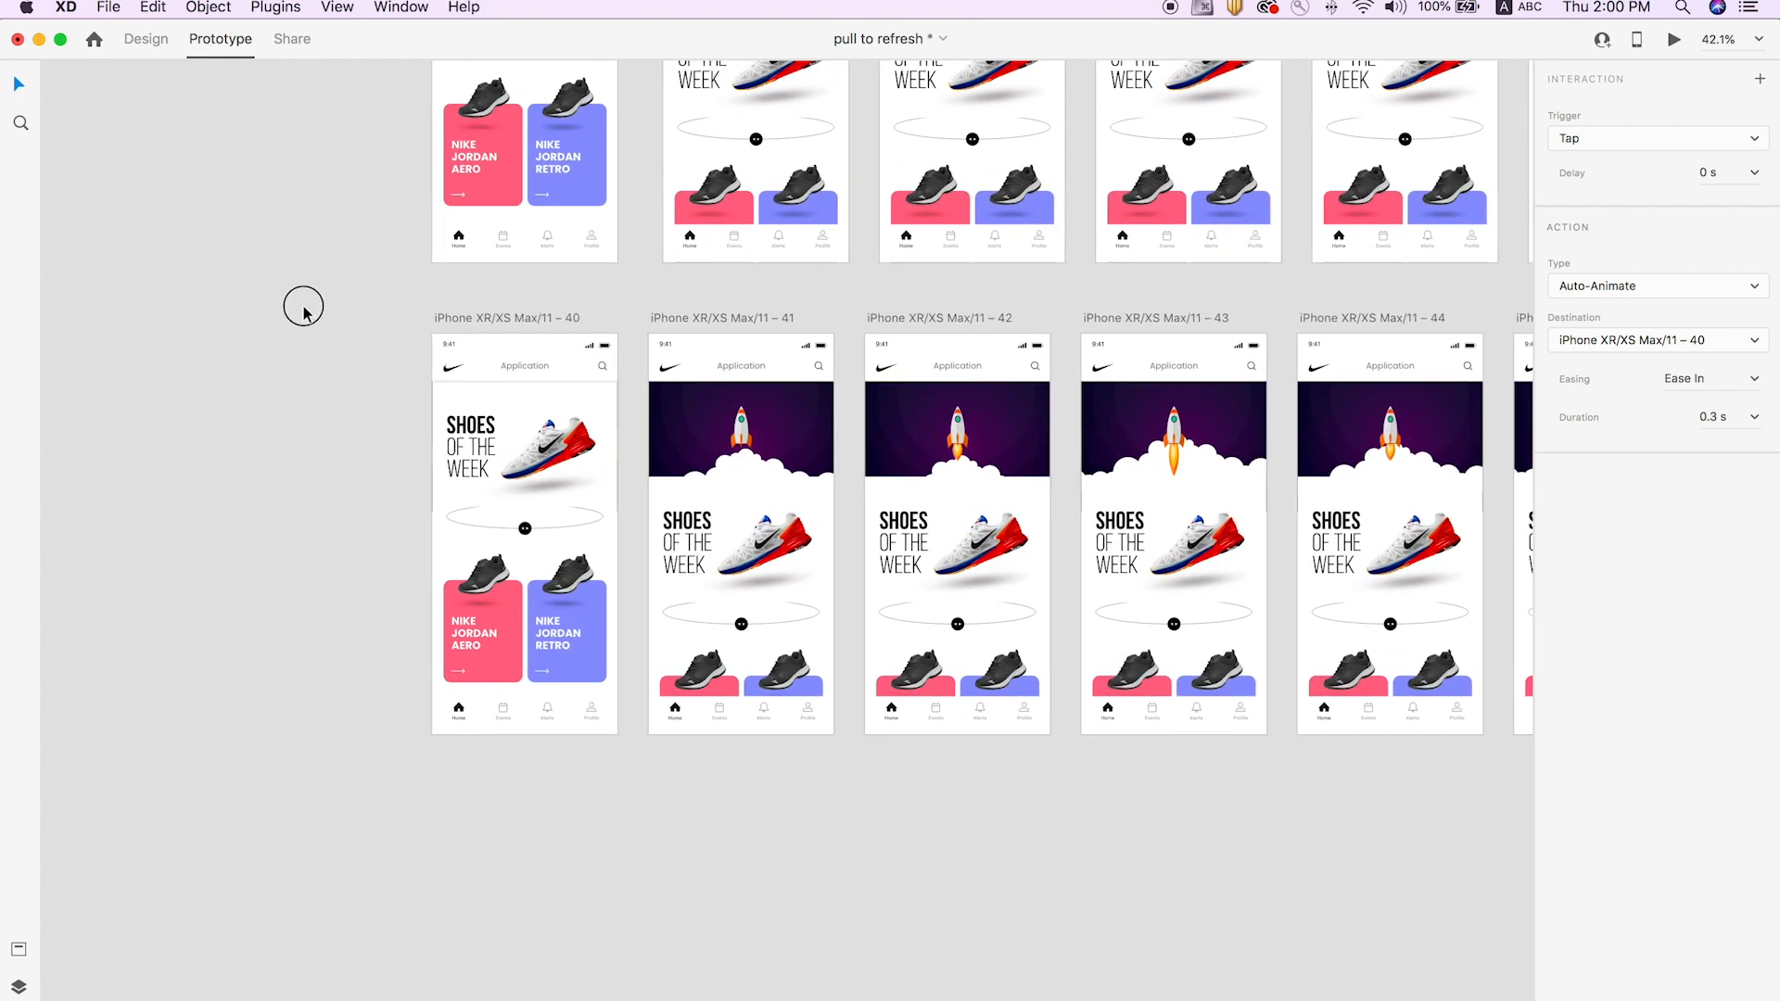
pyautogui.click(585, 360)
pyautogui.press('super+Return')
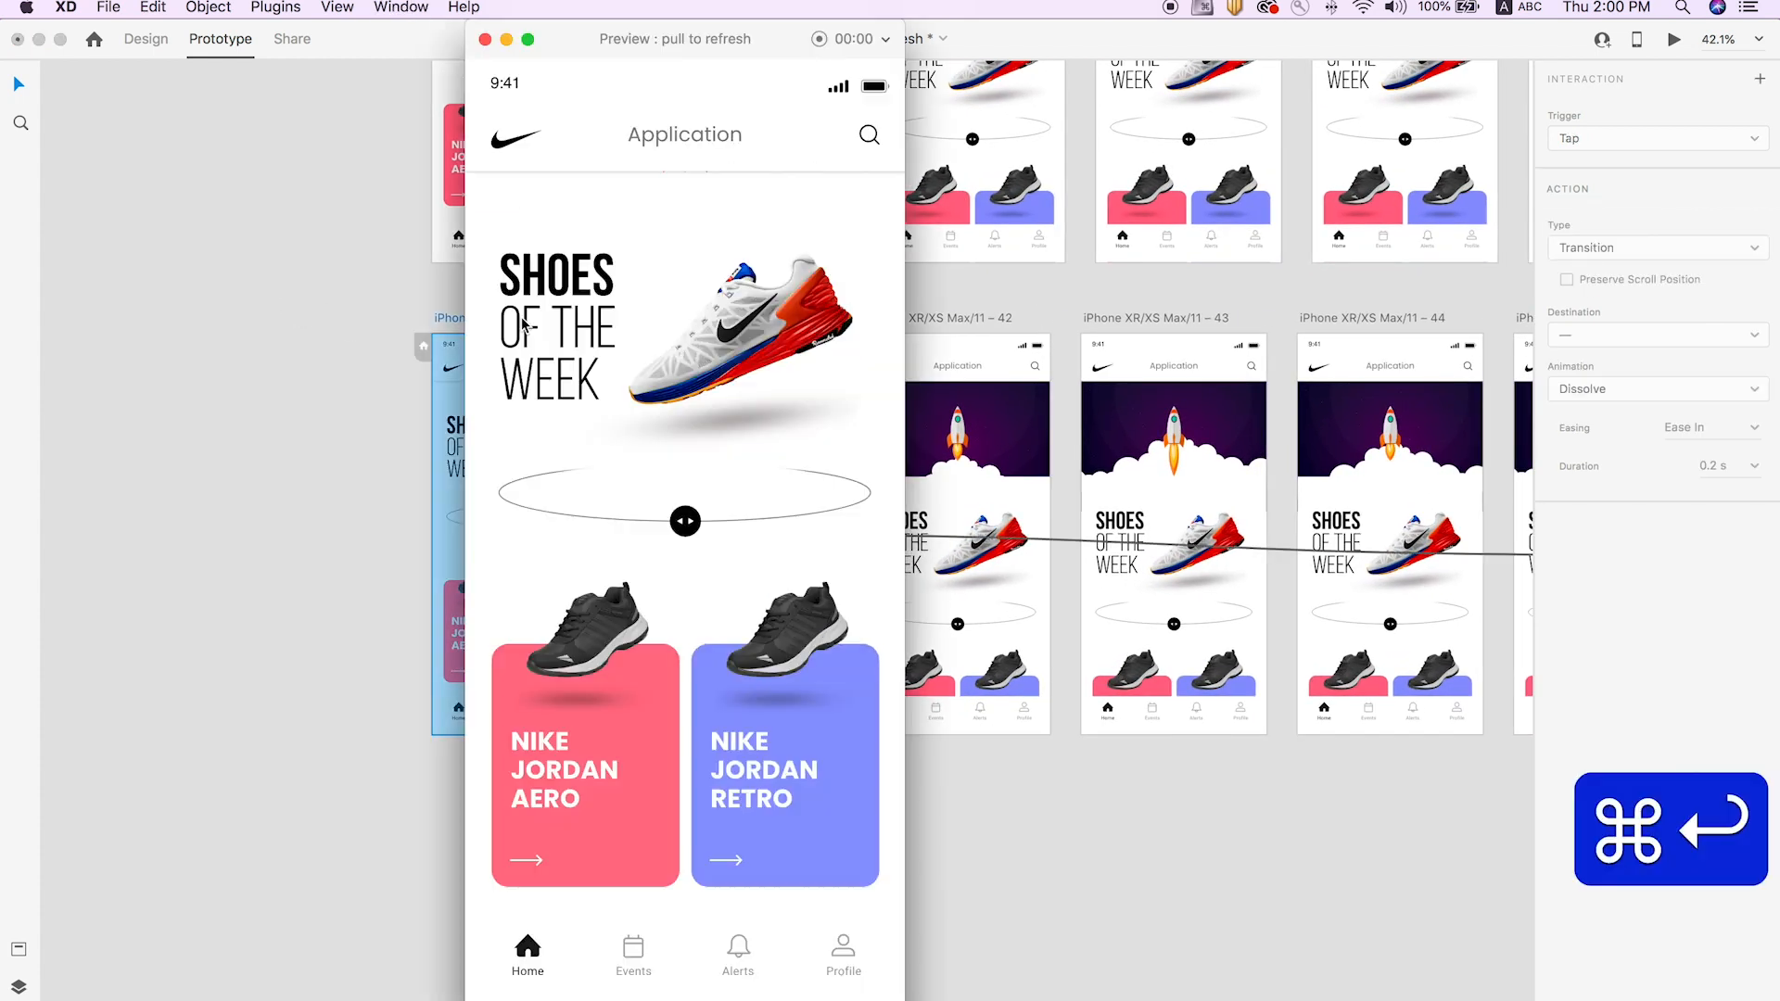
pyautogui.moveTo(661, 311); pyautogui.dragTo(664, 555)
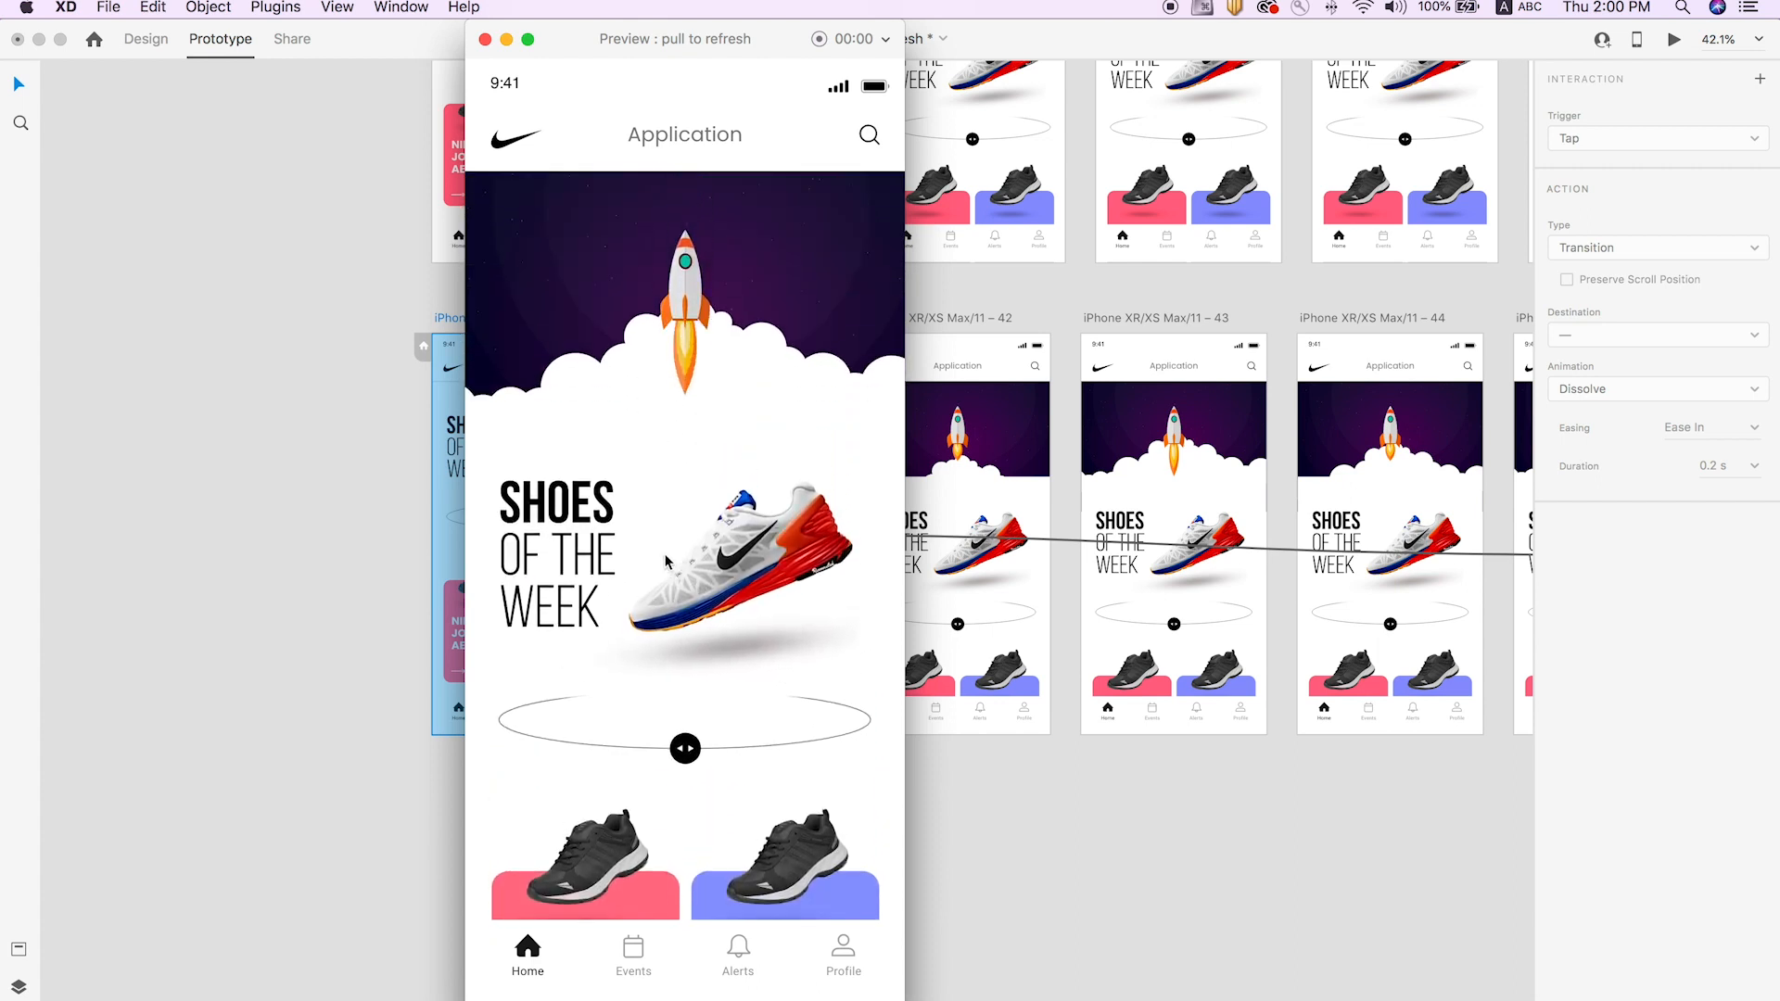
pyautogui.click(484, 44)
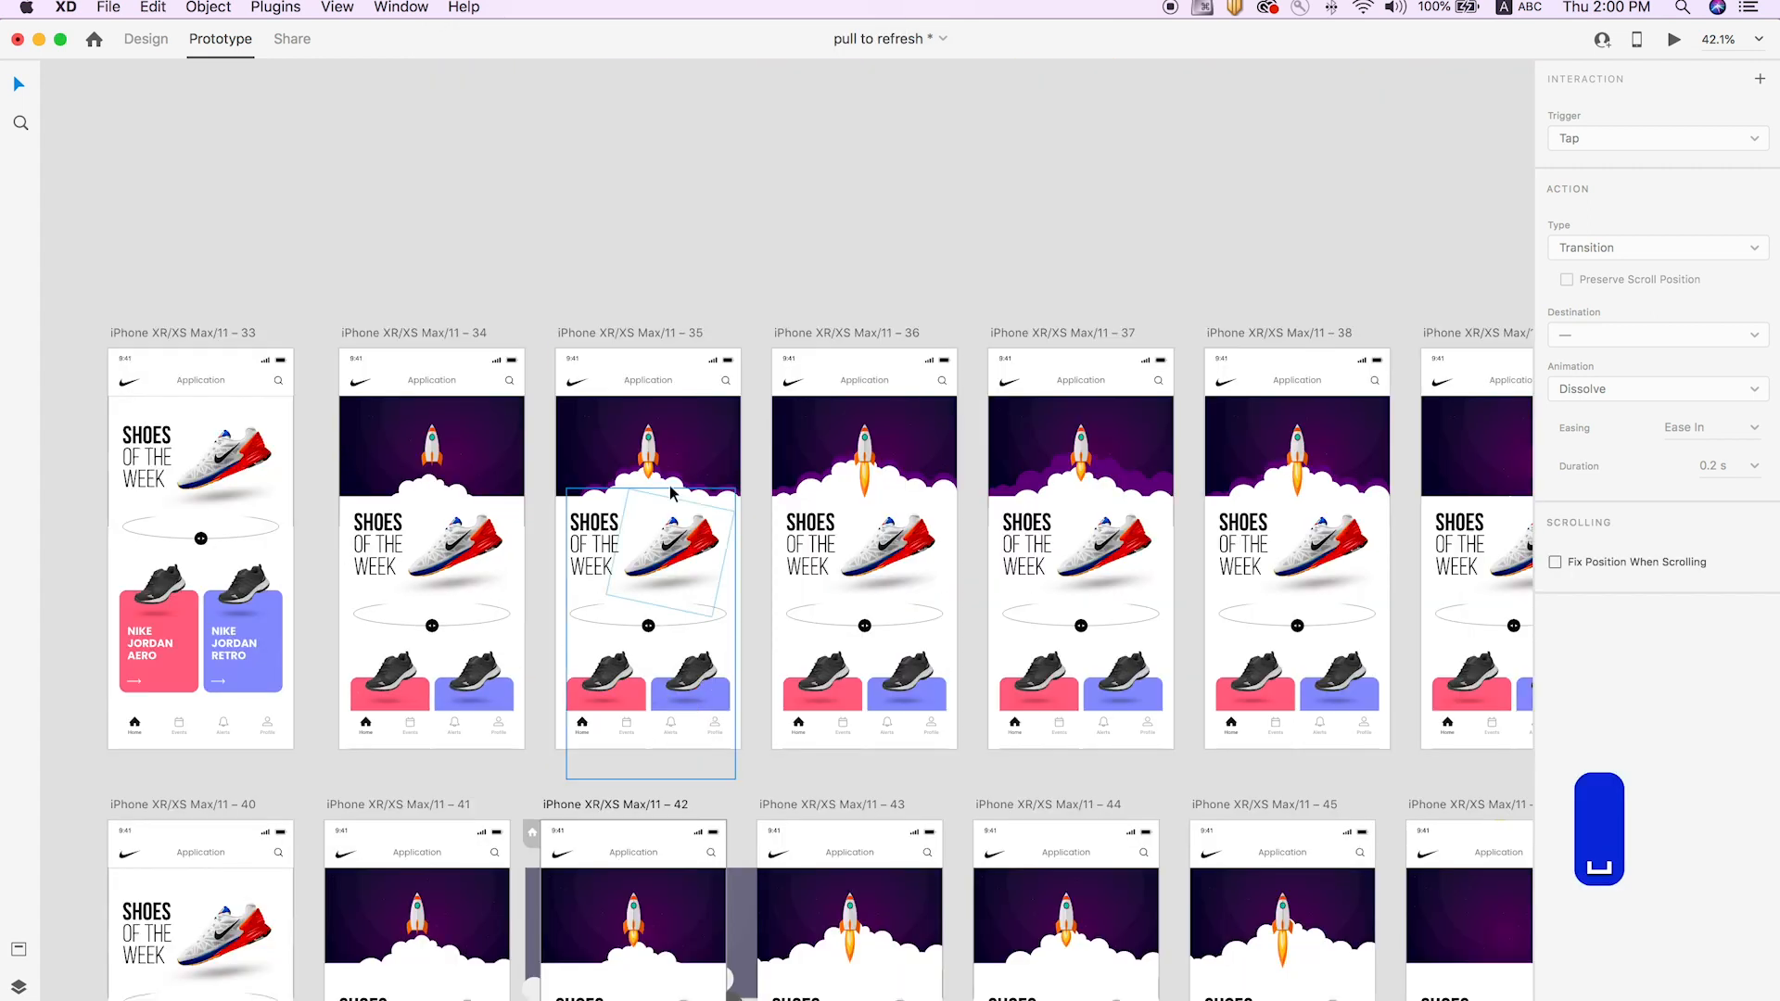
# Copy the purple cloud from artboard 37 into artboard 41.
pyautogui.click(1086, 466)
pyautogui.click(1138, 484)
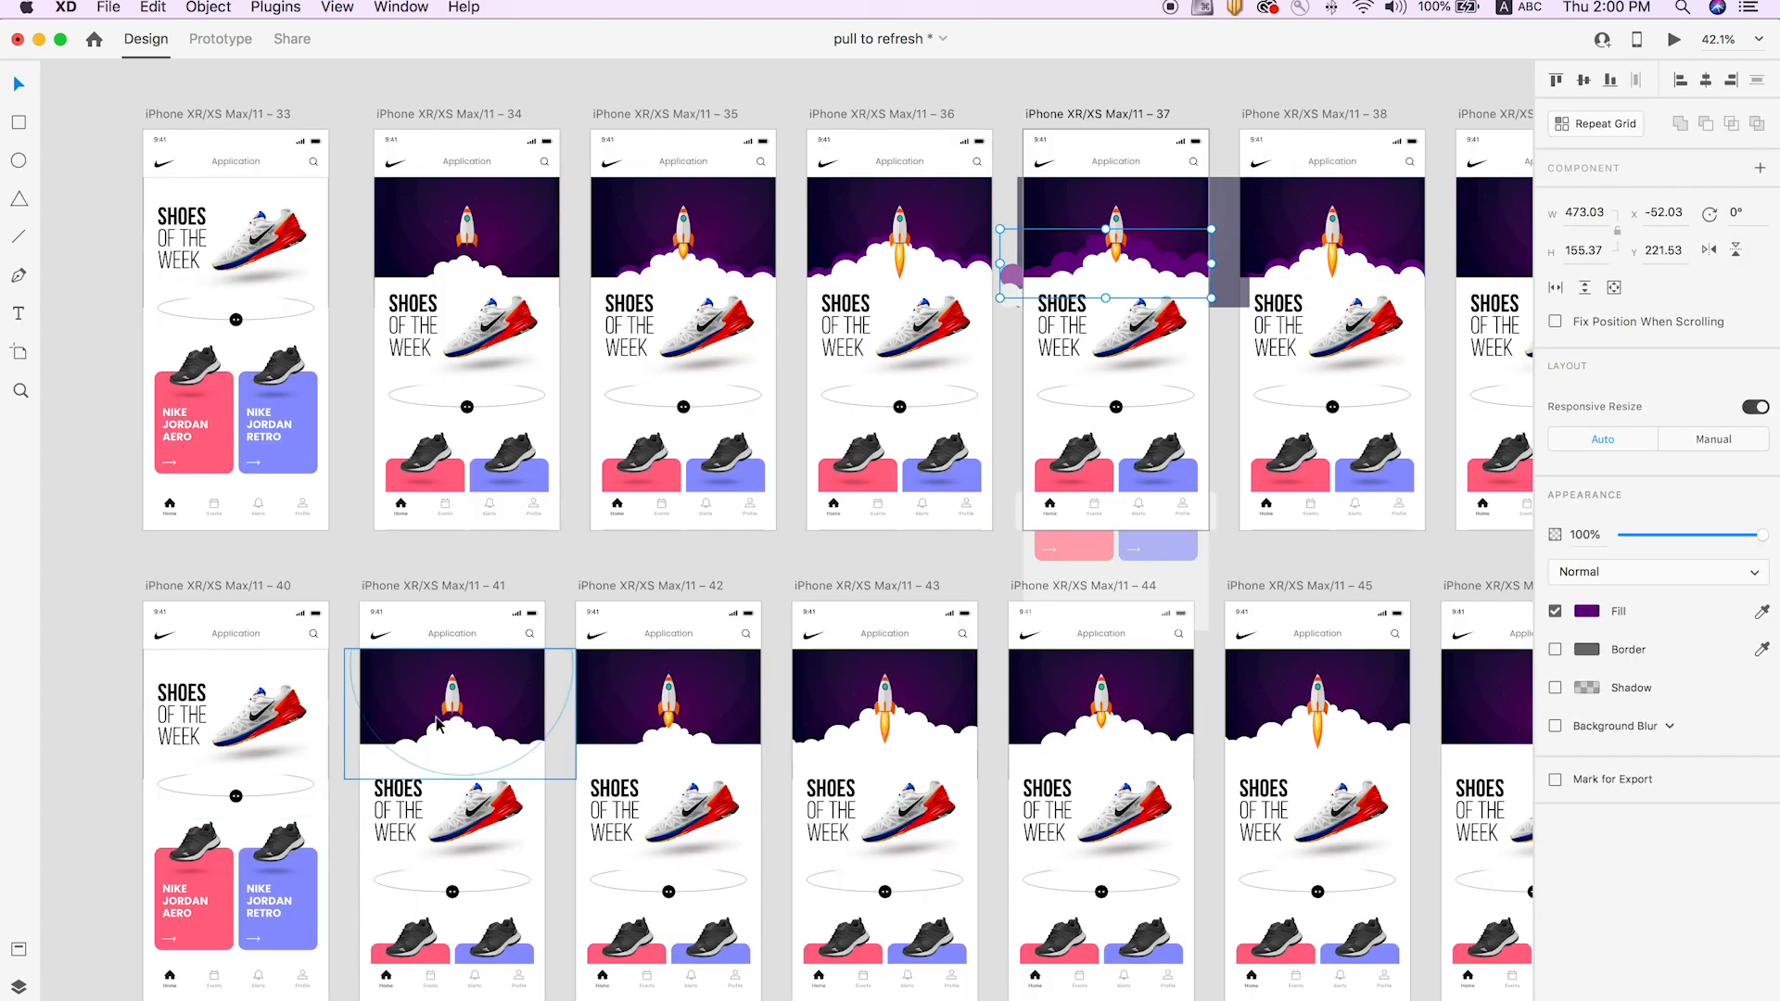
pyautogui.scroll(5, 441, 723)
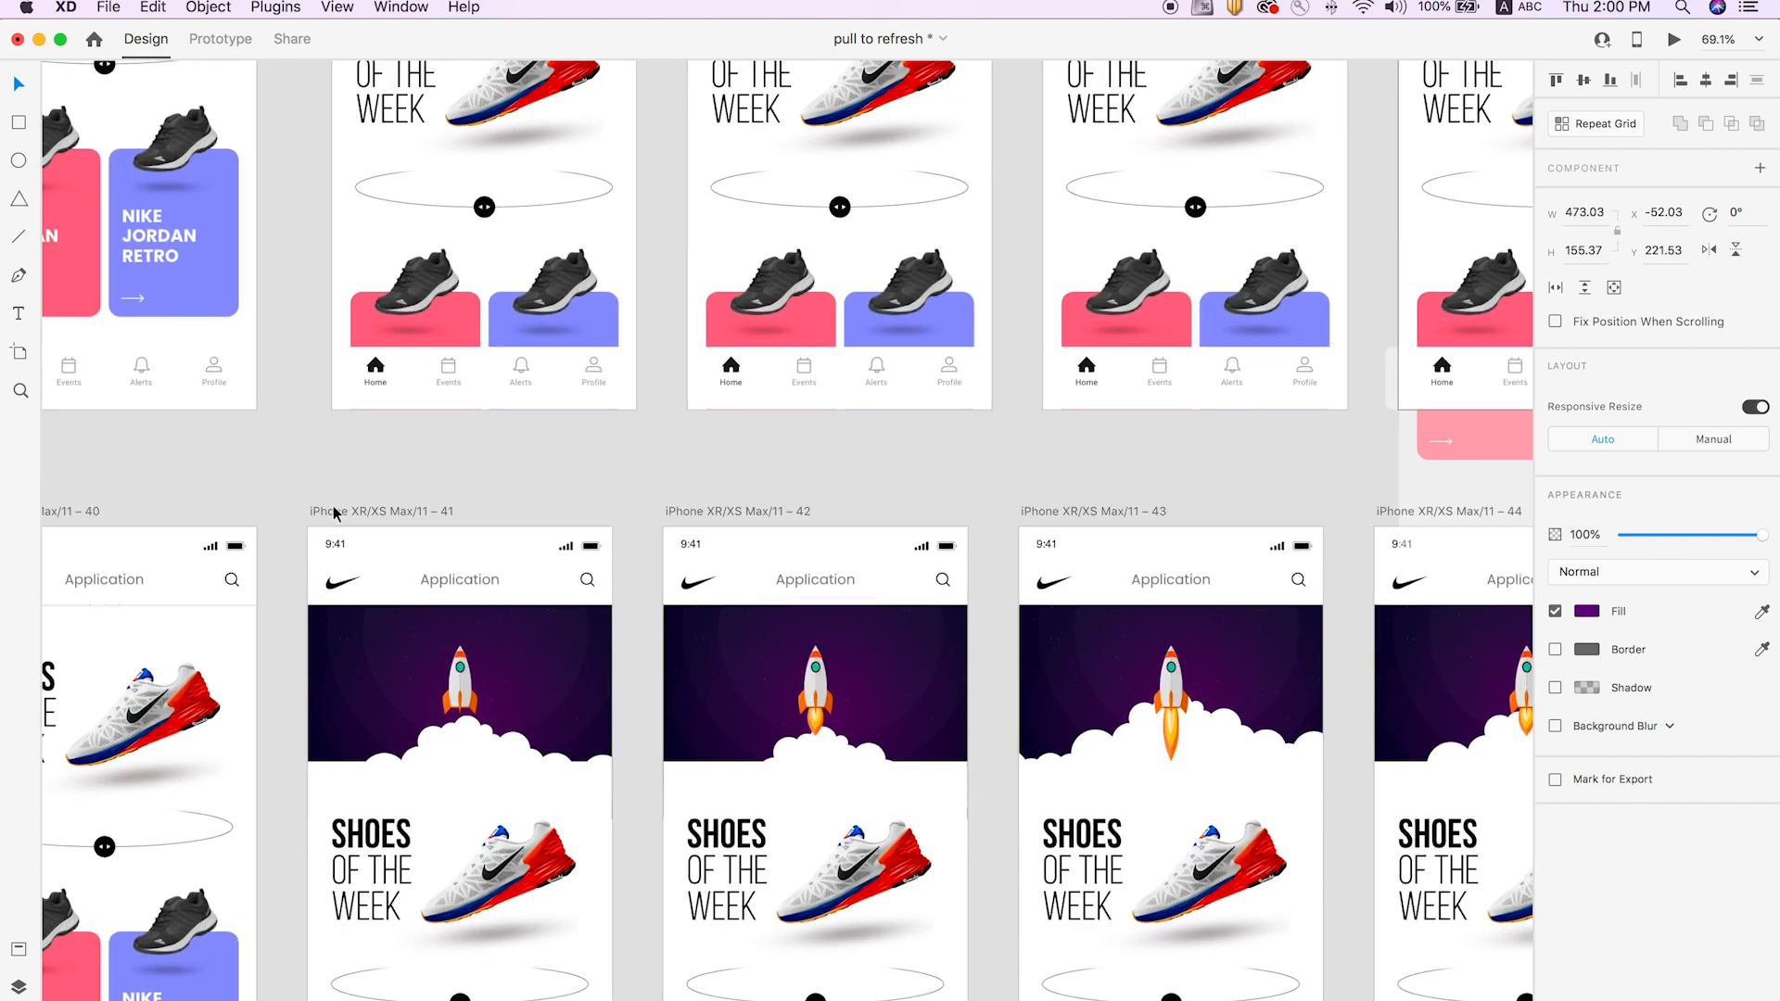
pyautogui.scroll(-6, 843, 557)
pyautogui.press('super+c')
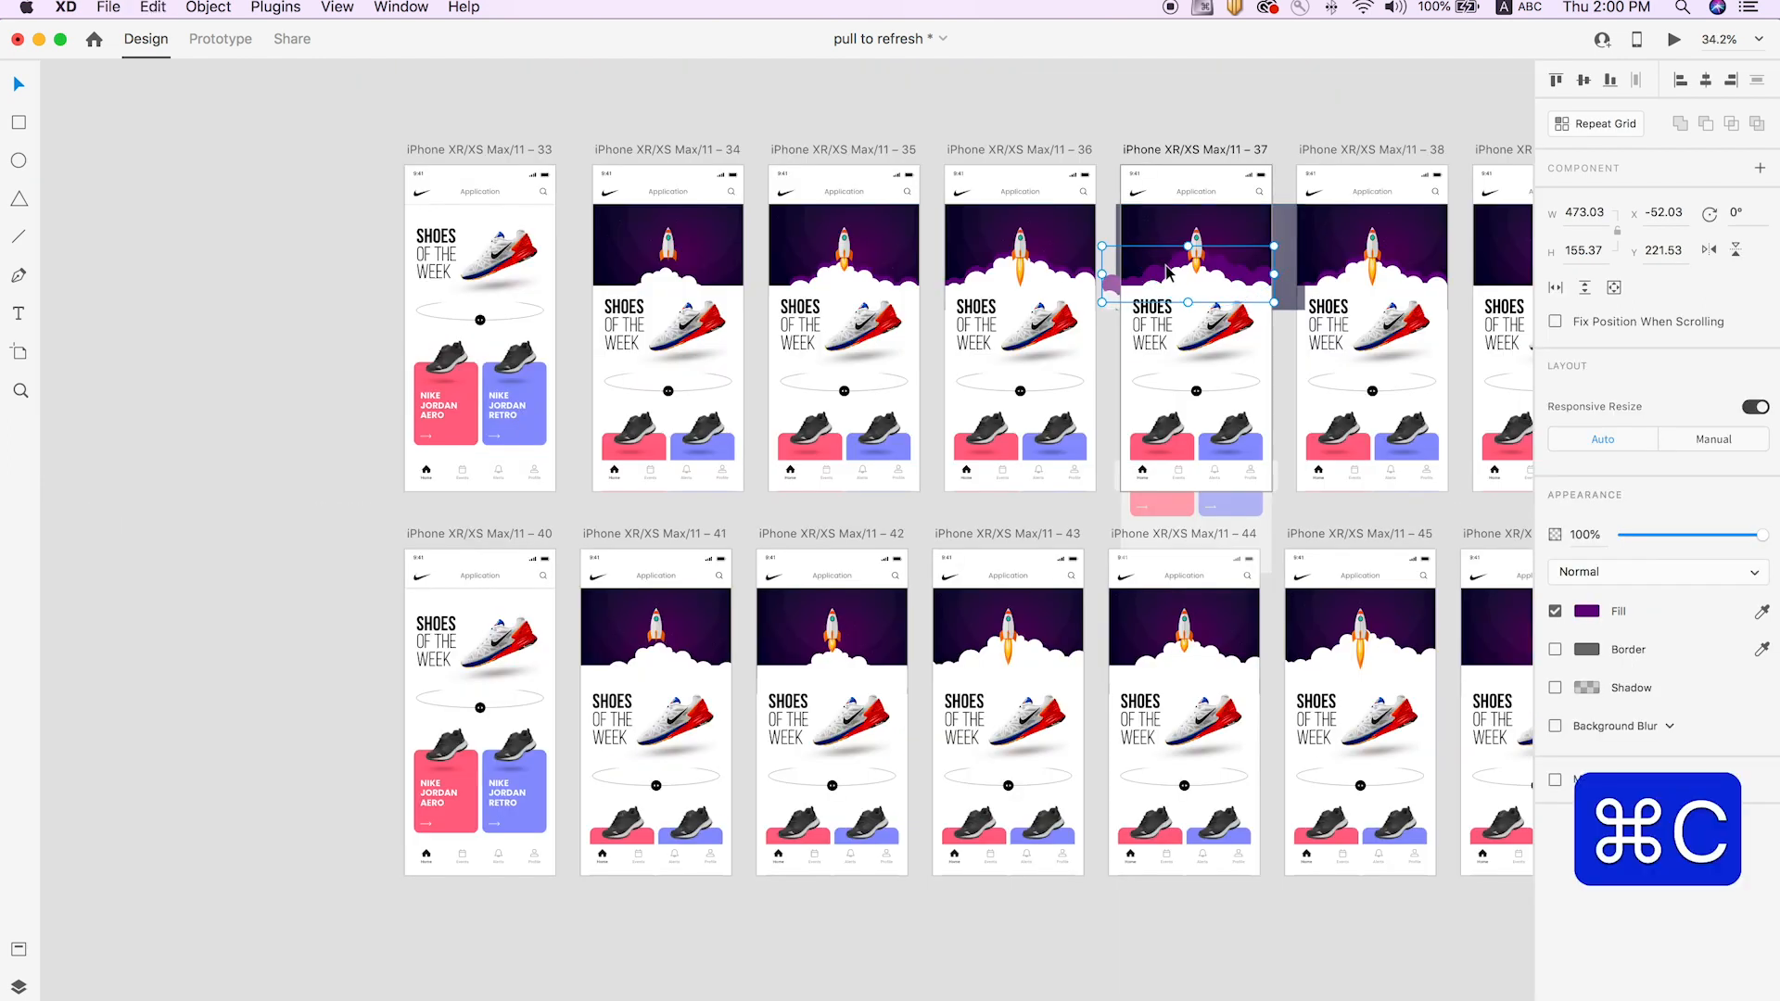
pyautogui.click(649, 530)
pyautogui.press('super+v')
pyautogui.press('z')
pyautogui.moveTo(566, 556); pyautogui.dragTo(930, 819)
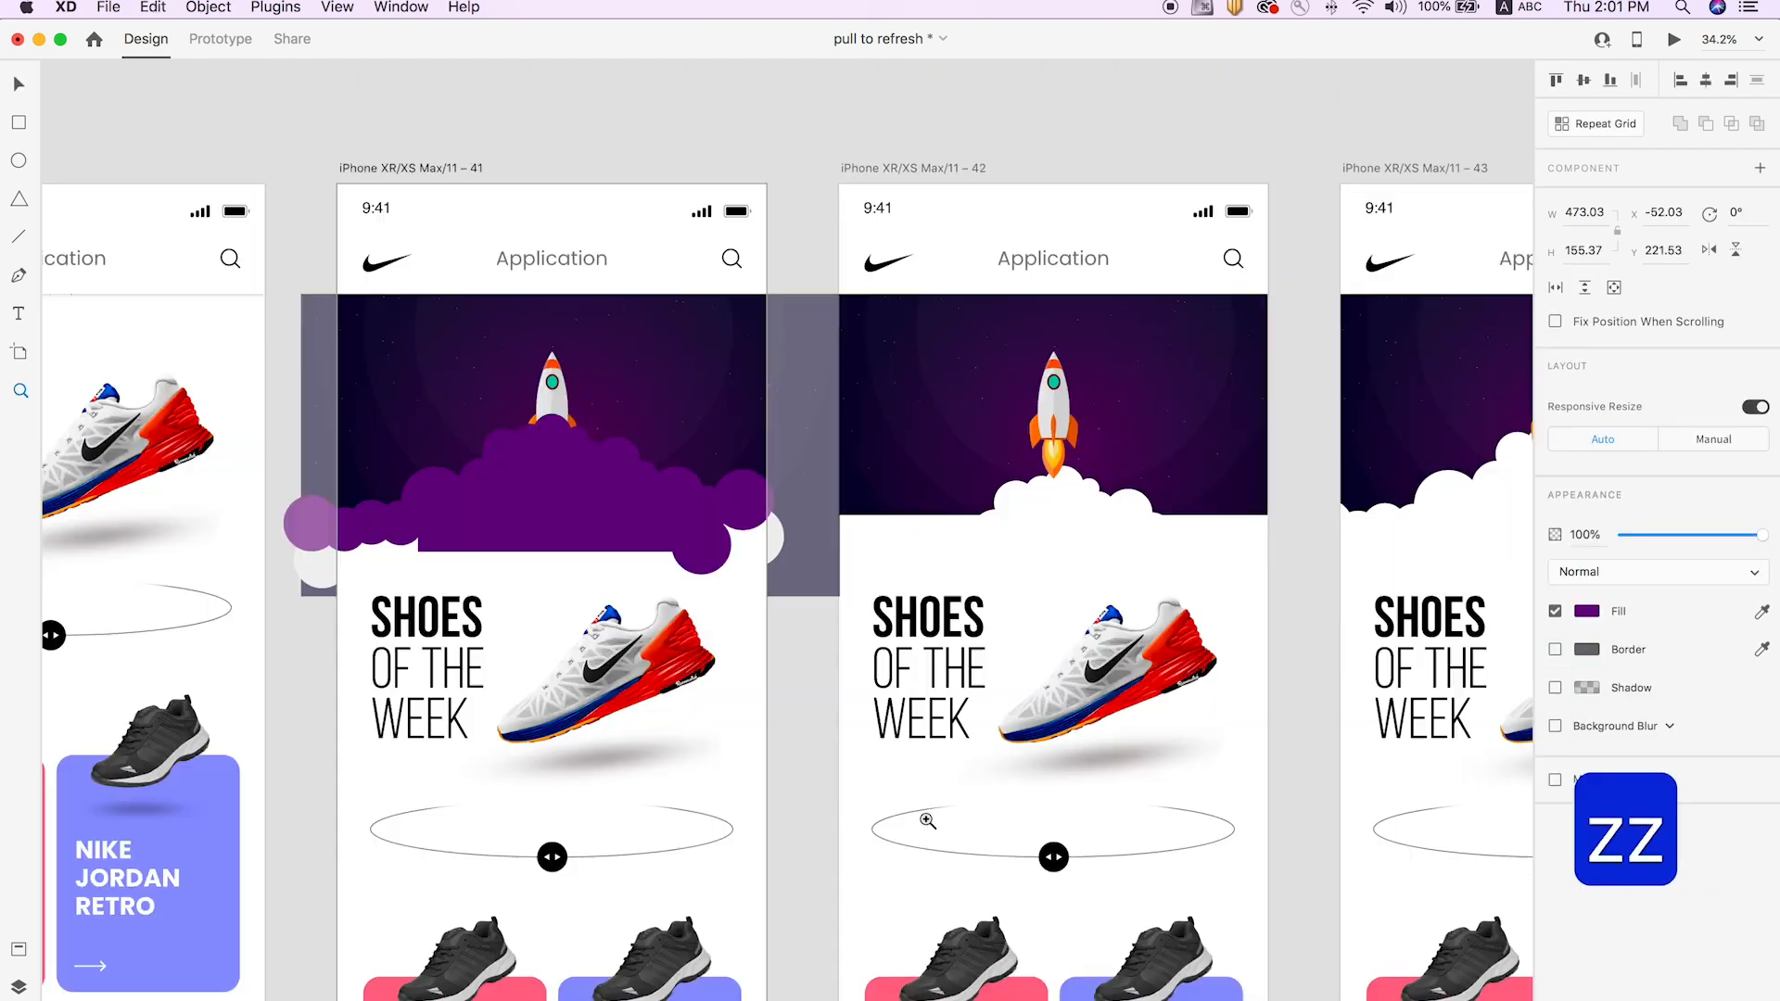
# Position artboard 41's purple cloud at Y 236.53 and send it behind the rocket and the white cloud.
pyautogui.press('super+z')
pyautogui.scroll(-2, 930, 819)
pyautogui.press('super+bracketleft')
pyautogui.press('super+bracketleft')
pyautogui.press('super+bracketleft')
pyautogui.press('super+bracketleft')
pyautogui.press('super+bracketleft')
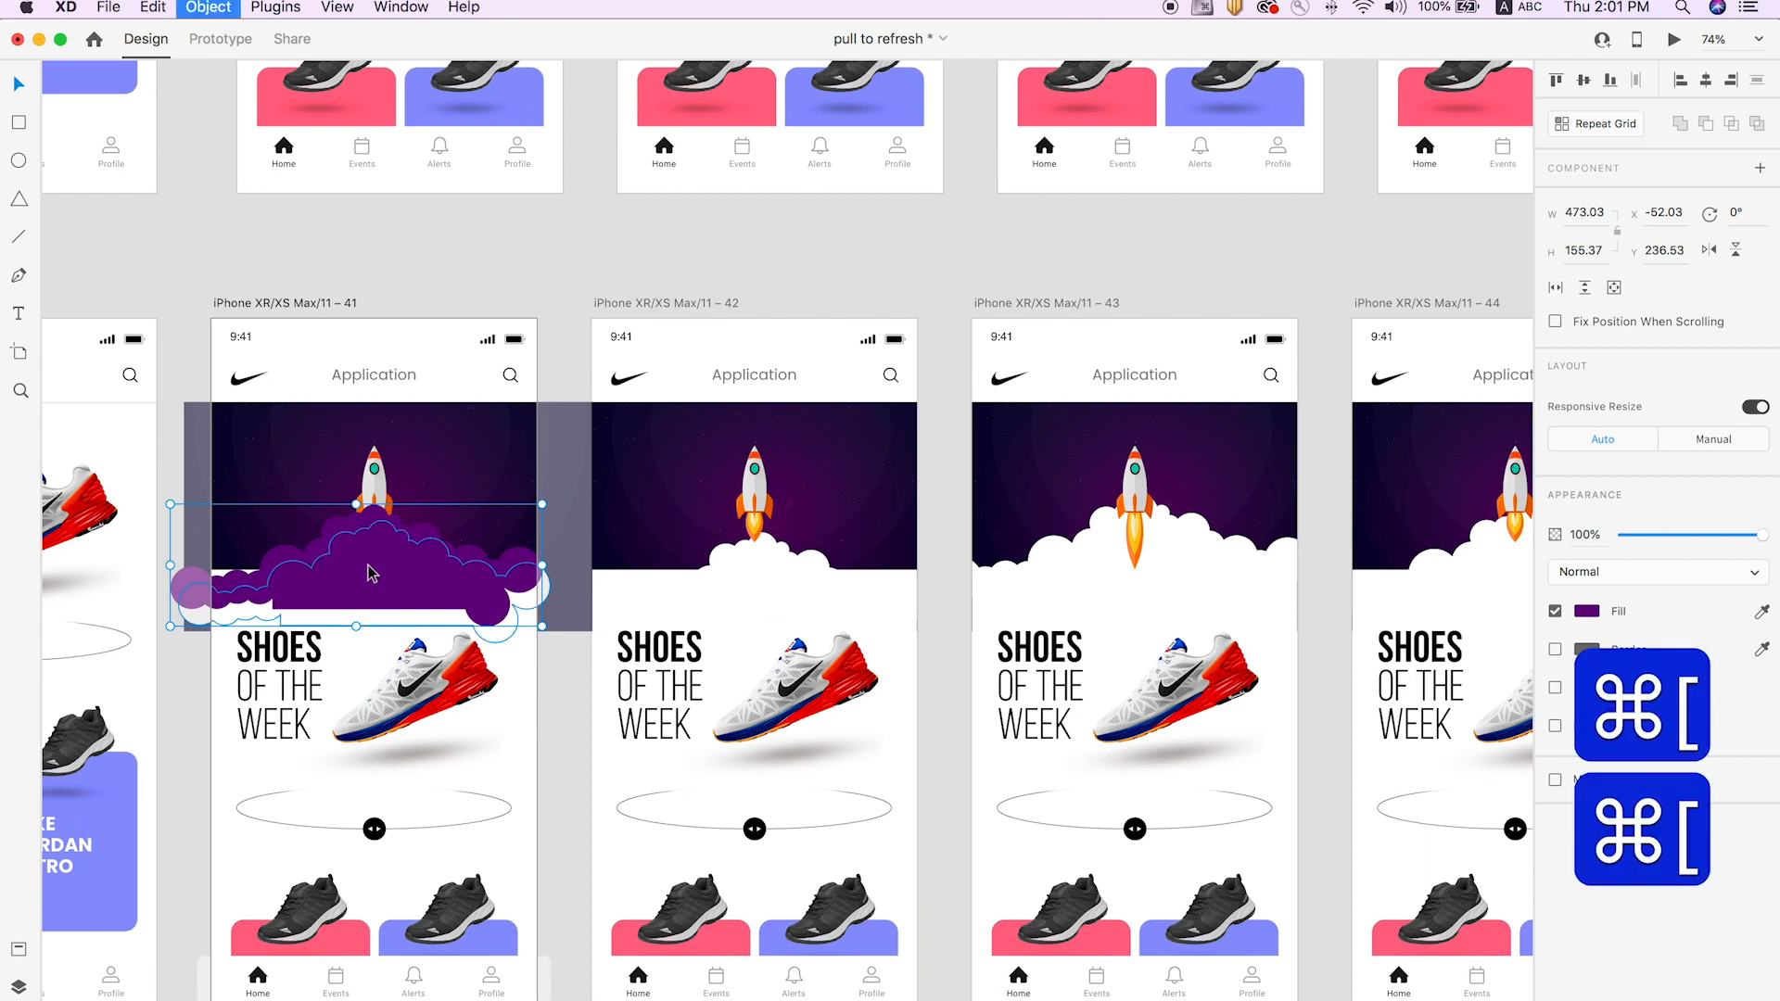
pyautogui.press('super+bracketright')
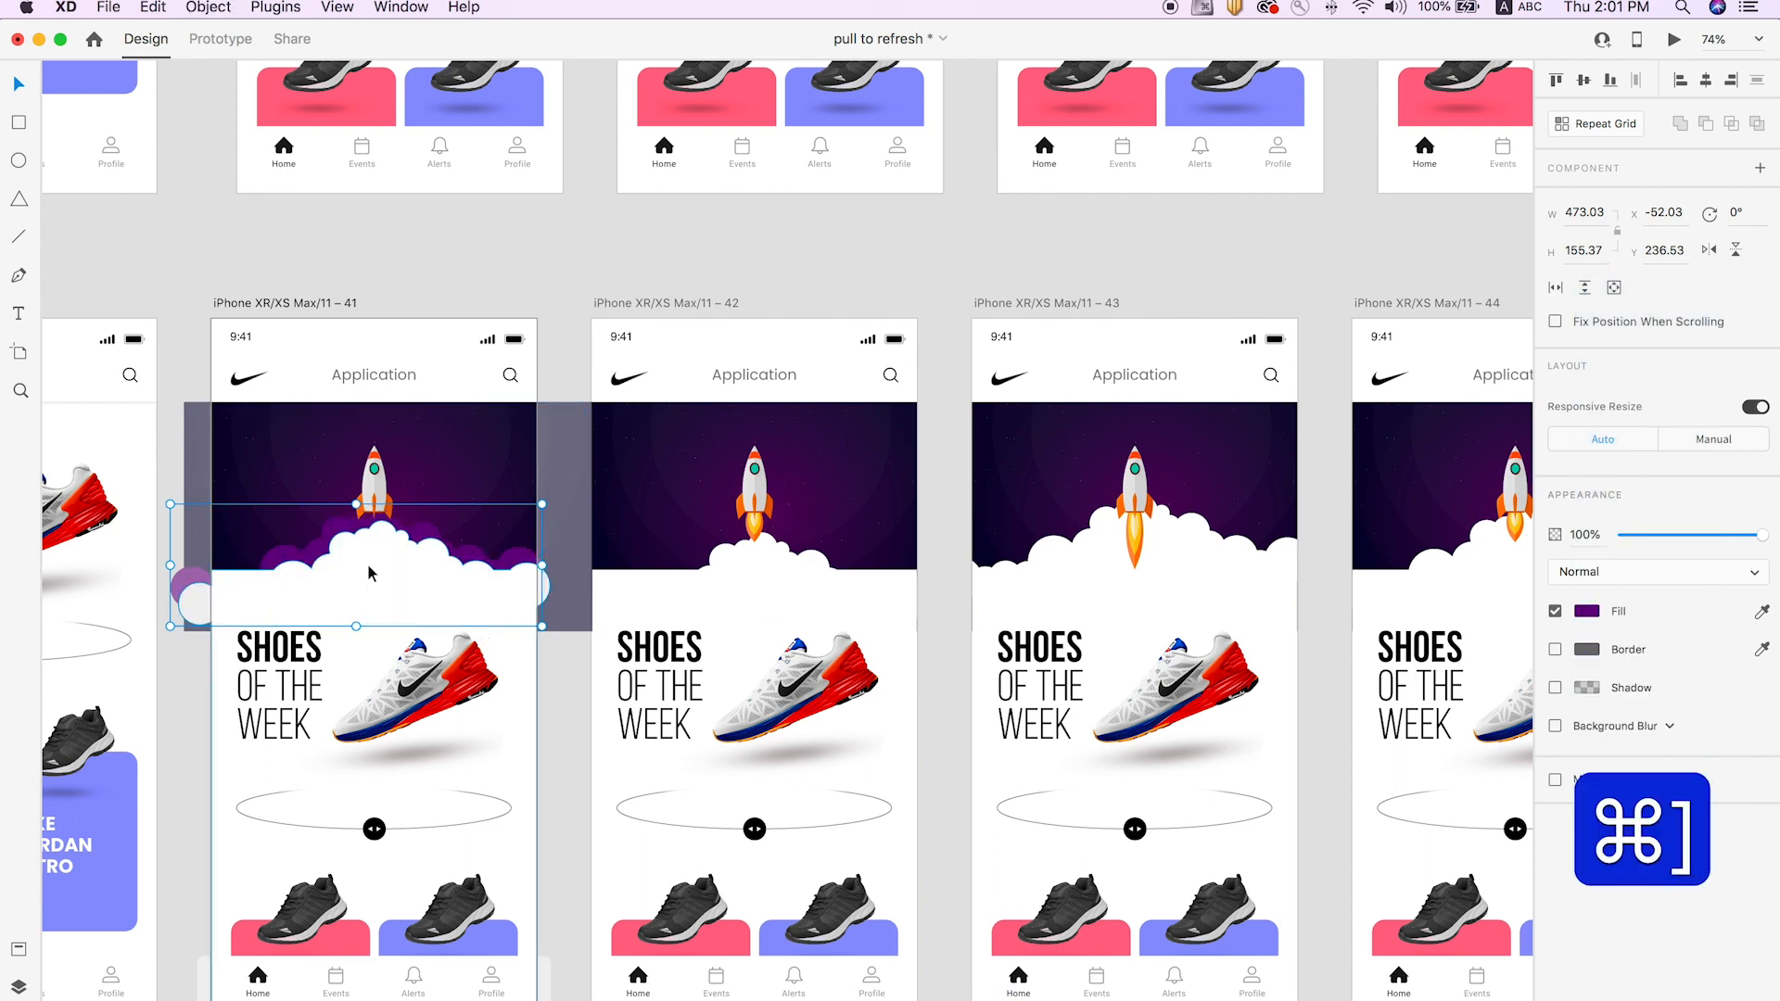
# Copy the purple cloud from artboard 41 into artboard 42 and send it behind the rocket and white cloud.
pyautogui.press('super+c')
pyautogui.click(716, 359)
pyautogui.press('super+v')
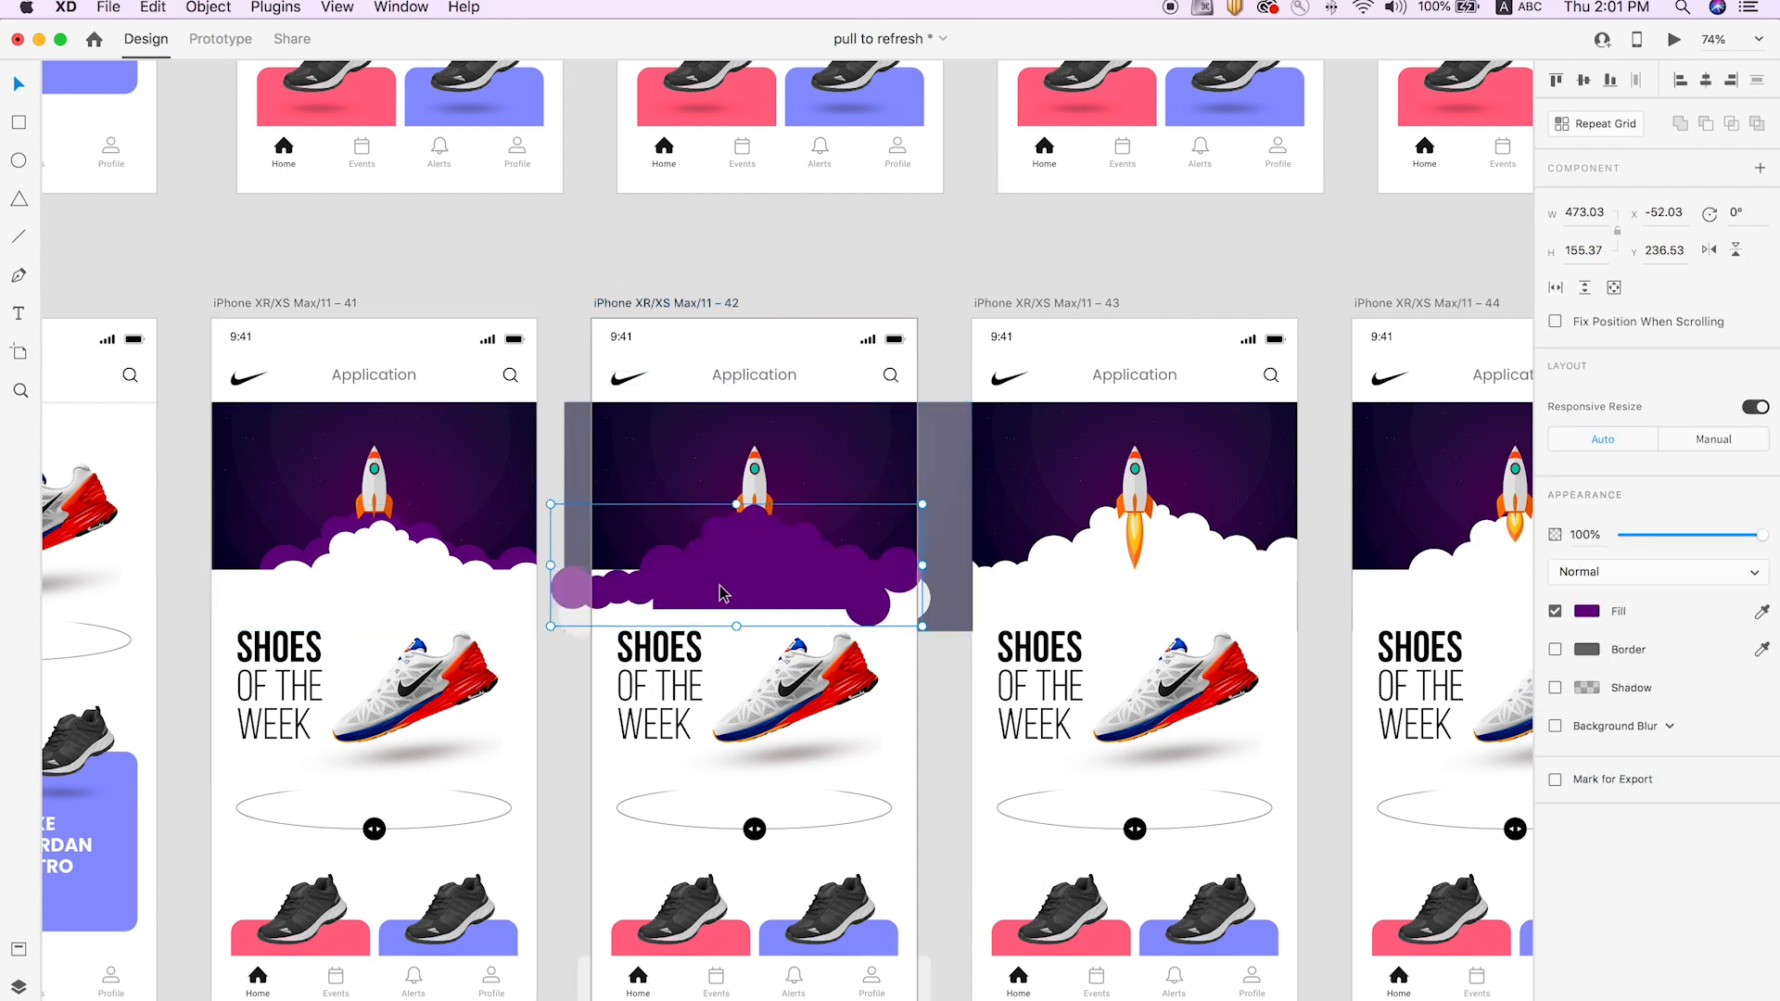
pyautogui.press('super+bracketleft')
pyautogui.press('super+bracketleft')
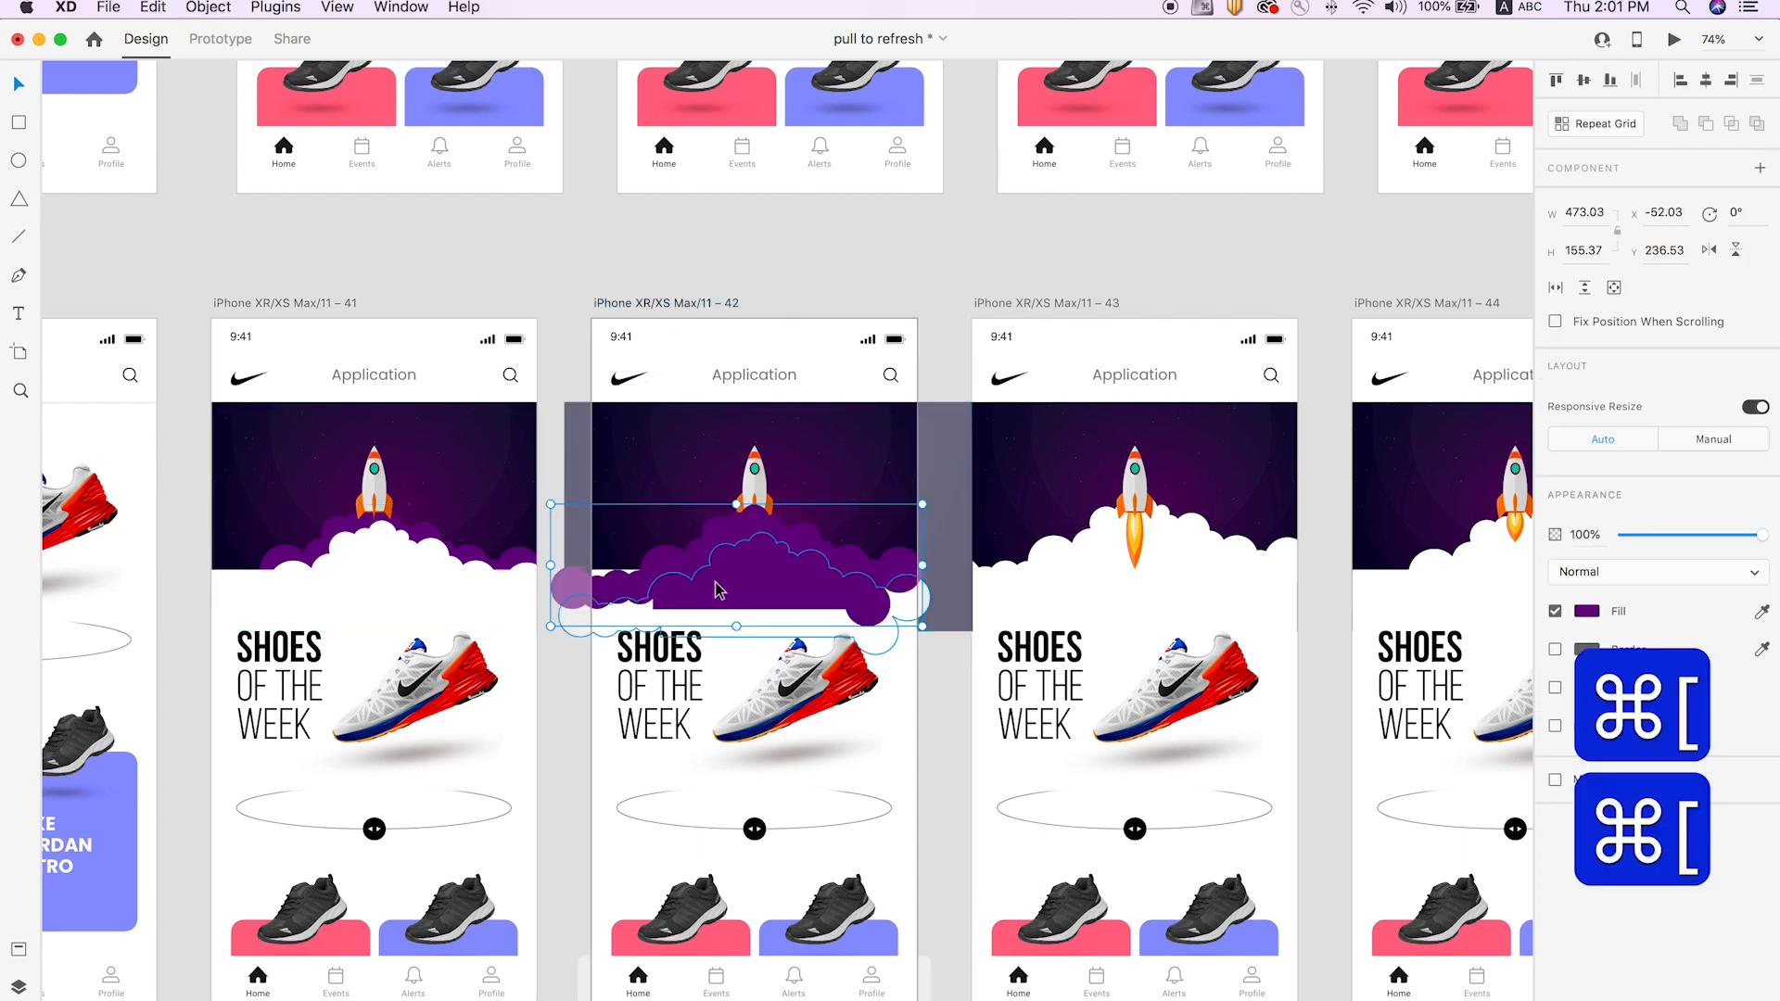
pyautogui.press('super+bracketleft')
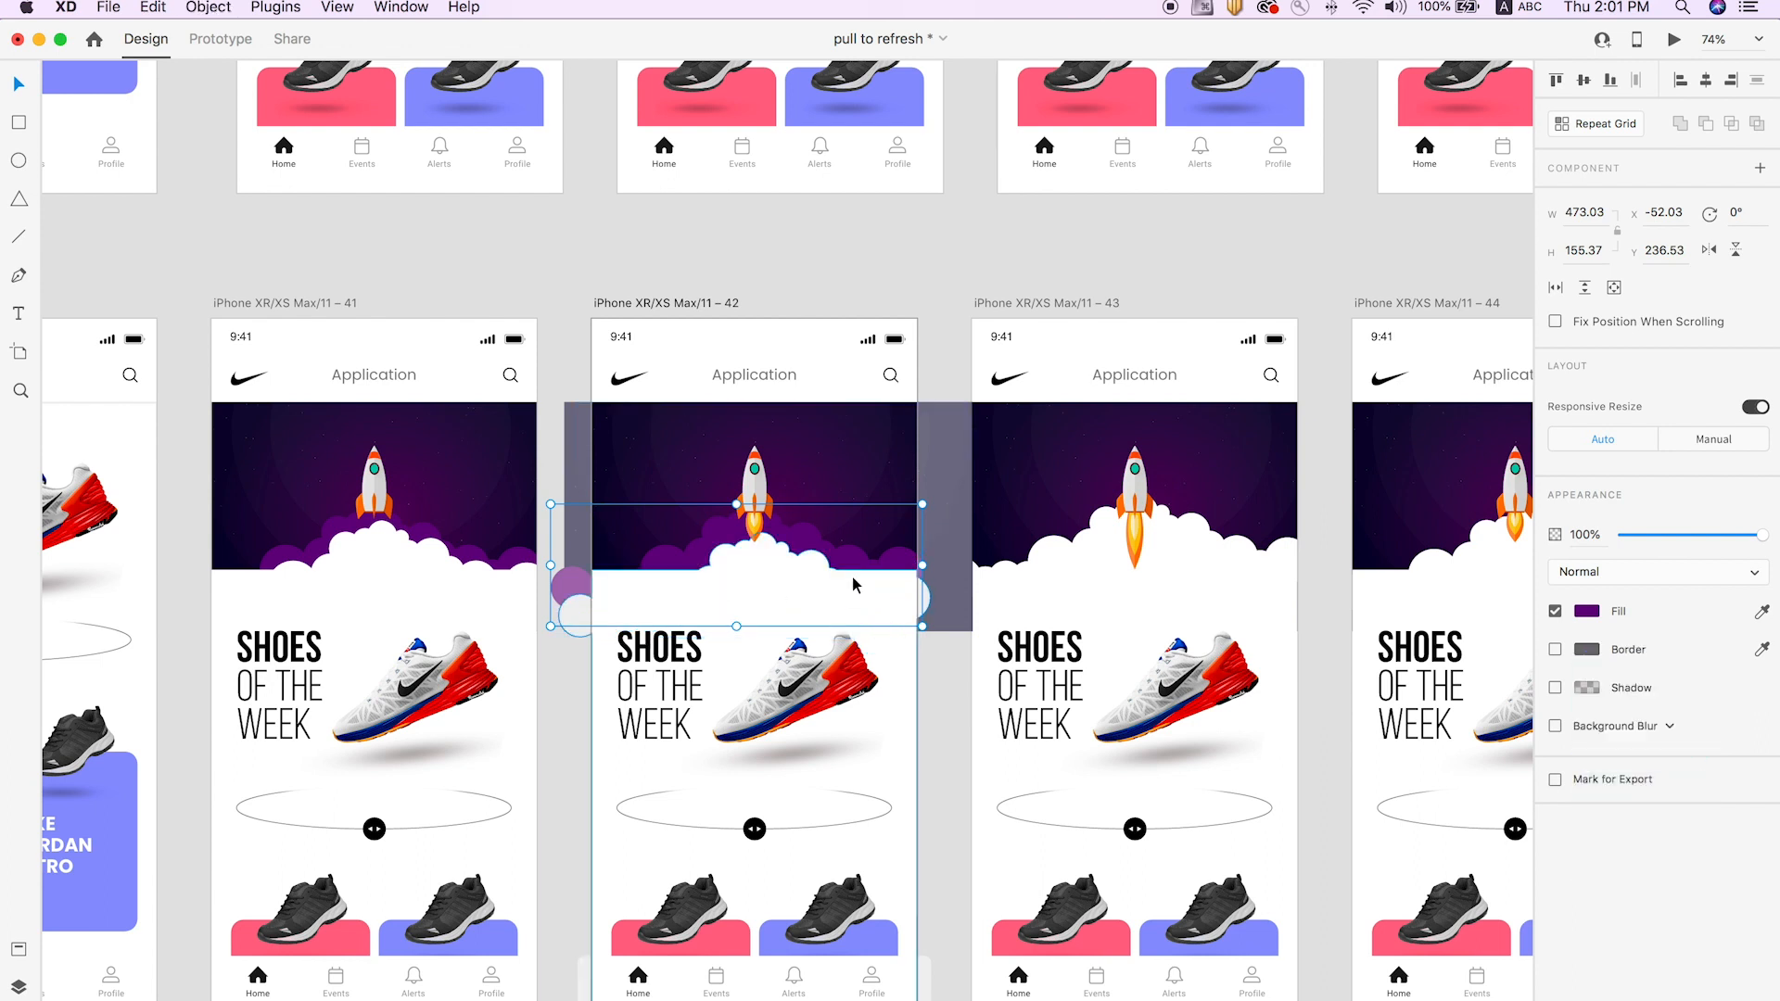
# Scale artboard 42's purple cloud down from its centre to about 405 wide by 124 high.
pyautogui.moveTo(922, 505); pyautogui.dragTo(895, 518)
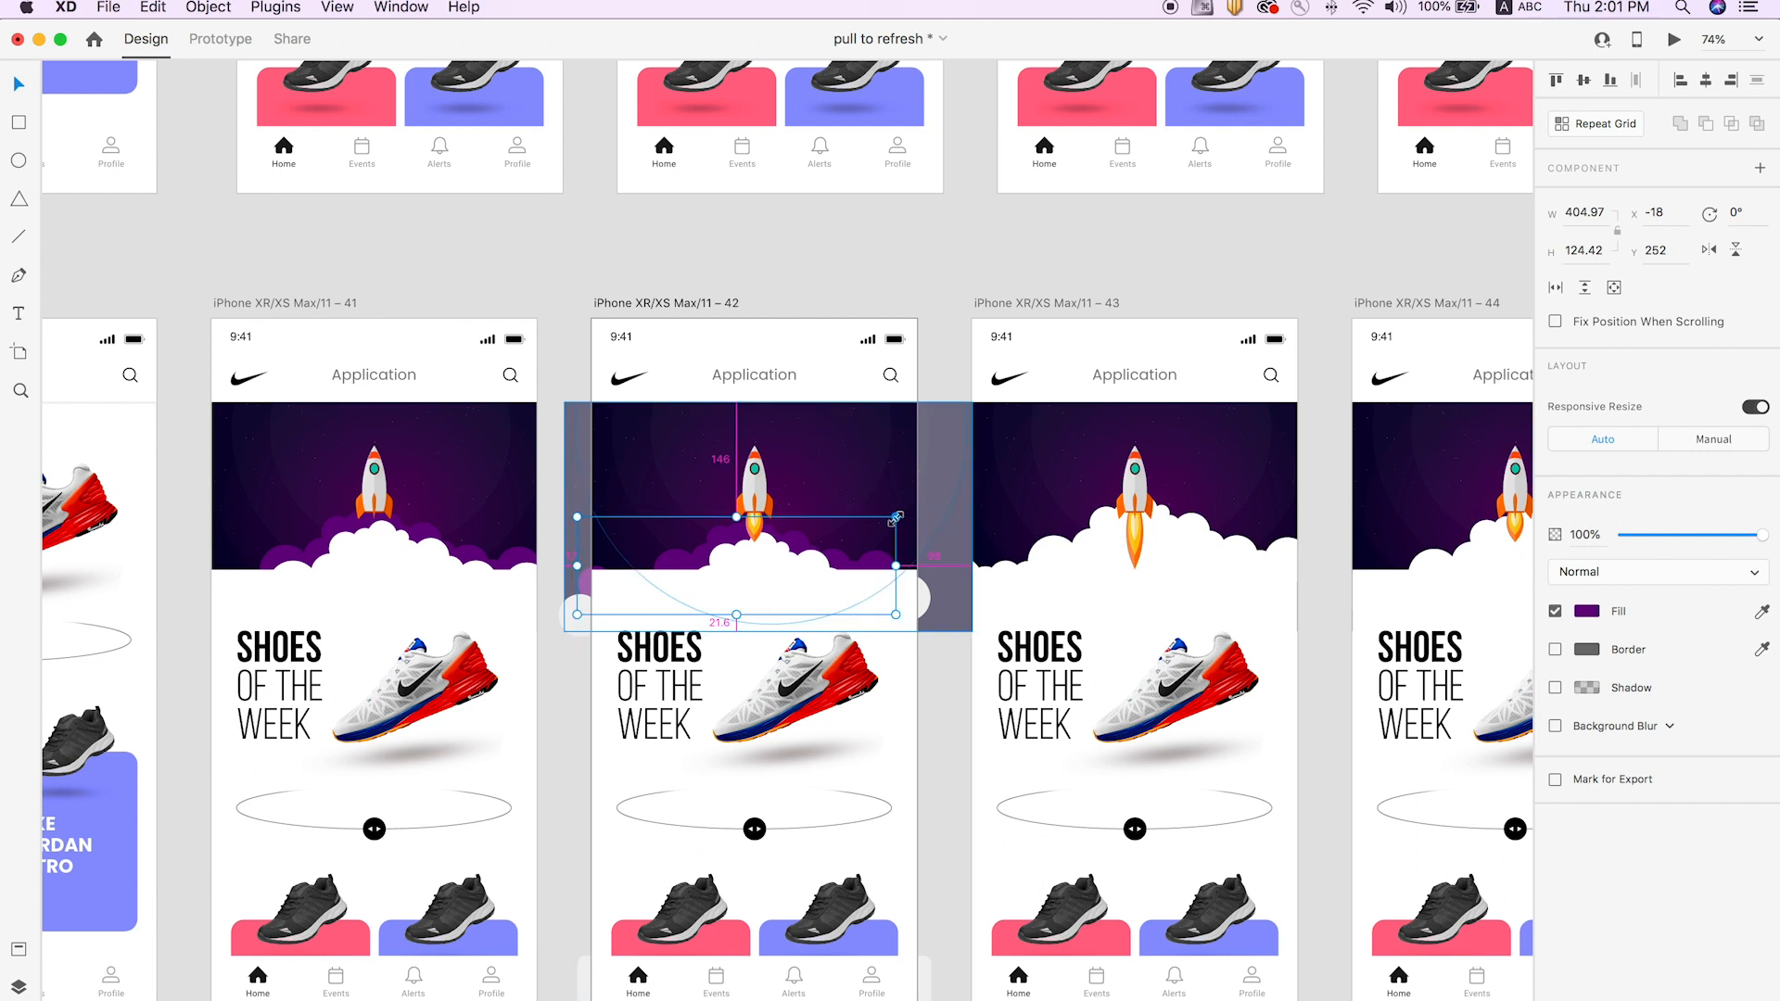
# Paste the purple cloud into artboard 43, raise it, and enlarge it to about 534 wide by 175 high.
pyautogui.hscroll(3, 896, 520)
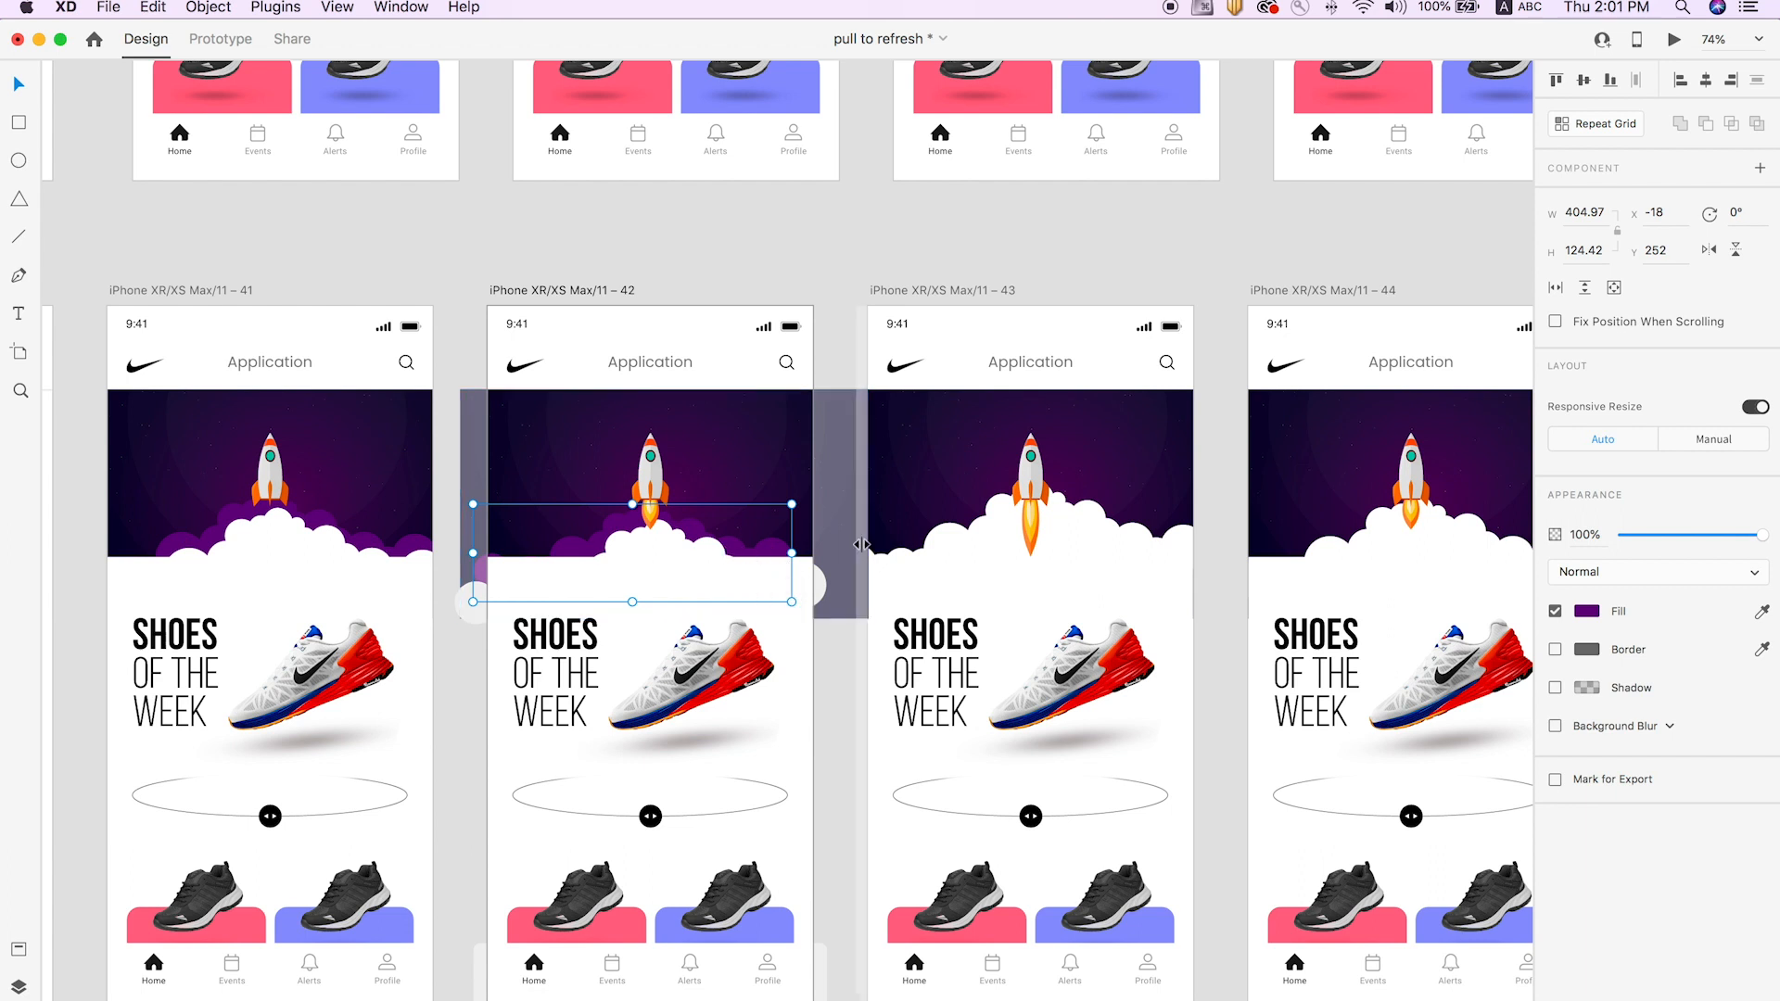
pyautogui.click(975, 556)
pyautogui.press('super+v')
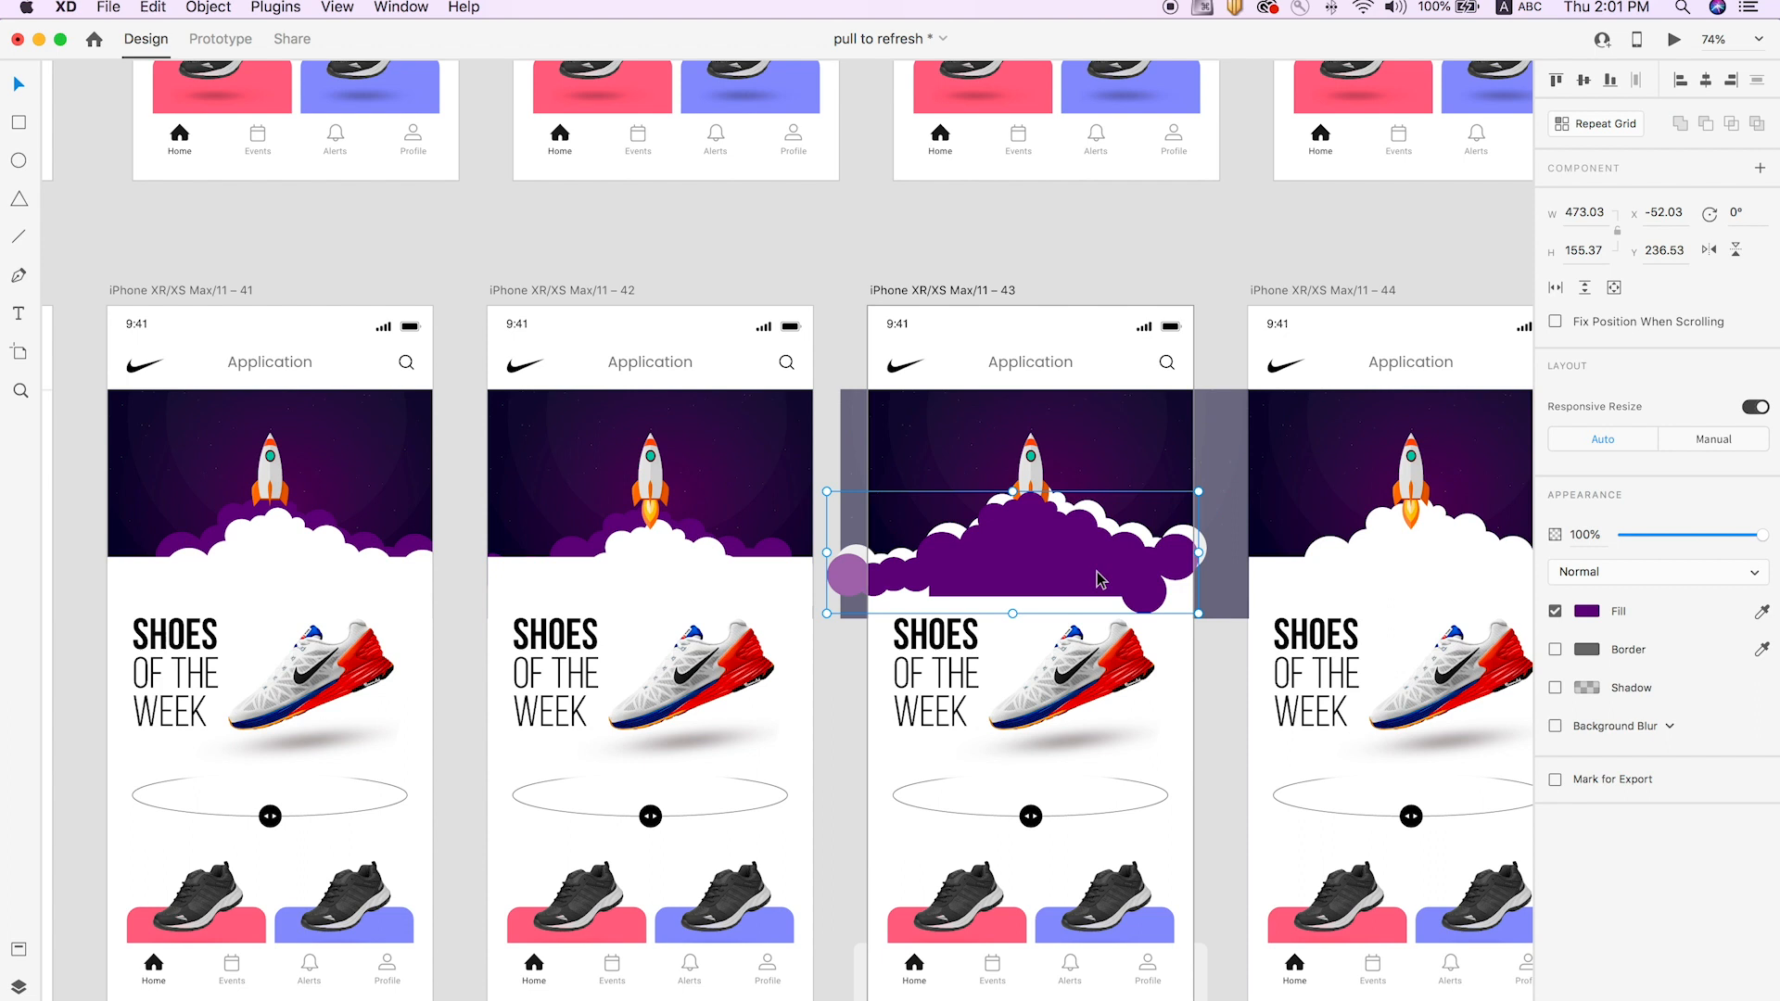
pyautogui.moveTo(1098, 572); pyautogui.dragTo(1096, 550)
pyautogui.moveTo(1199, 468)
pyautogui.mouseDown()
pyautogui.moveTo(1243, 428)
pyautogui.moveTo(1221, 455)
pyautogui.mouseUp()
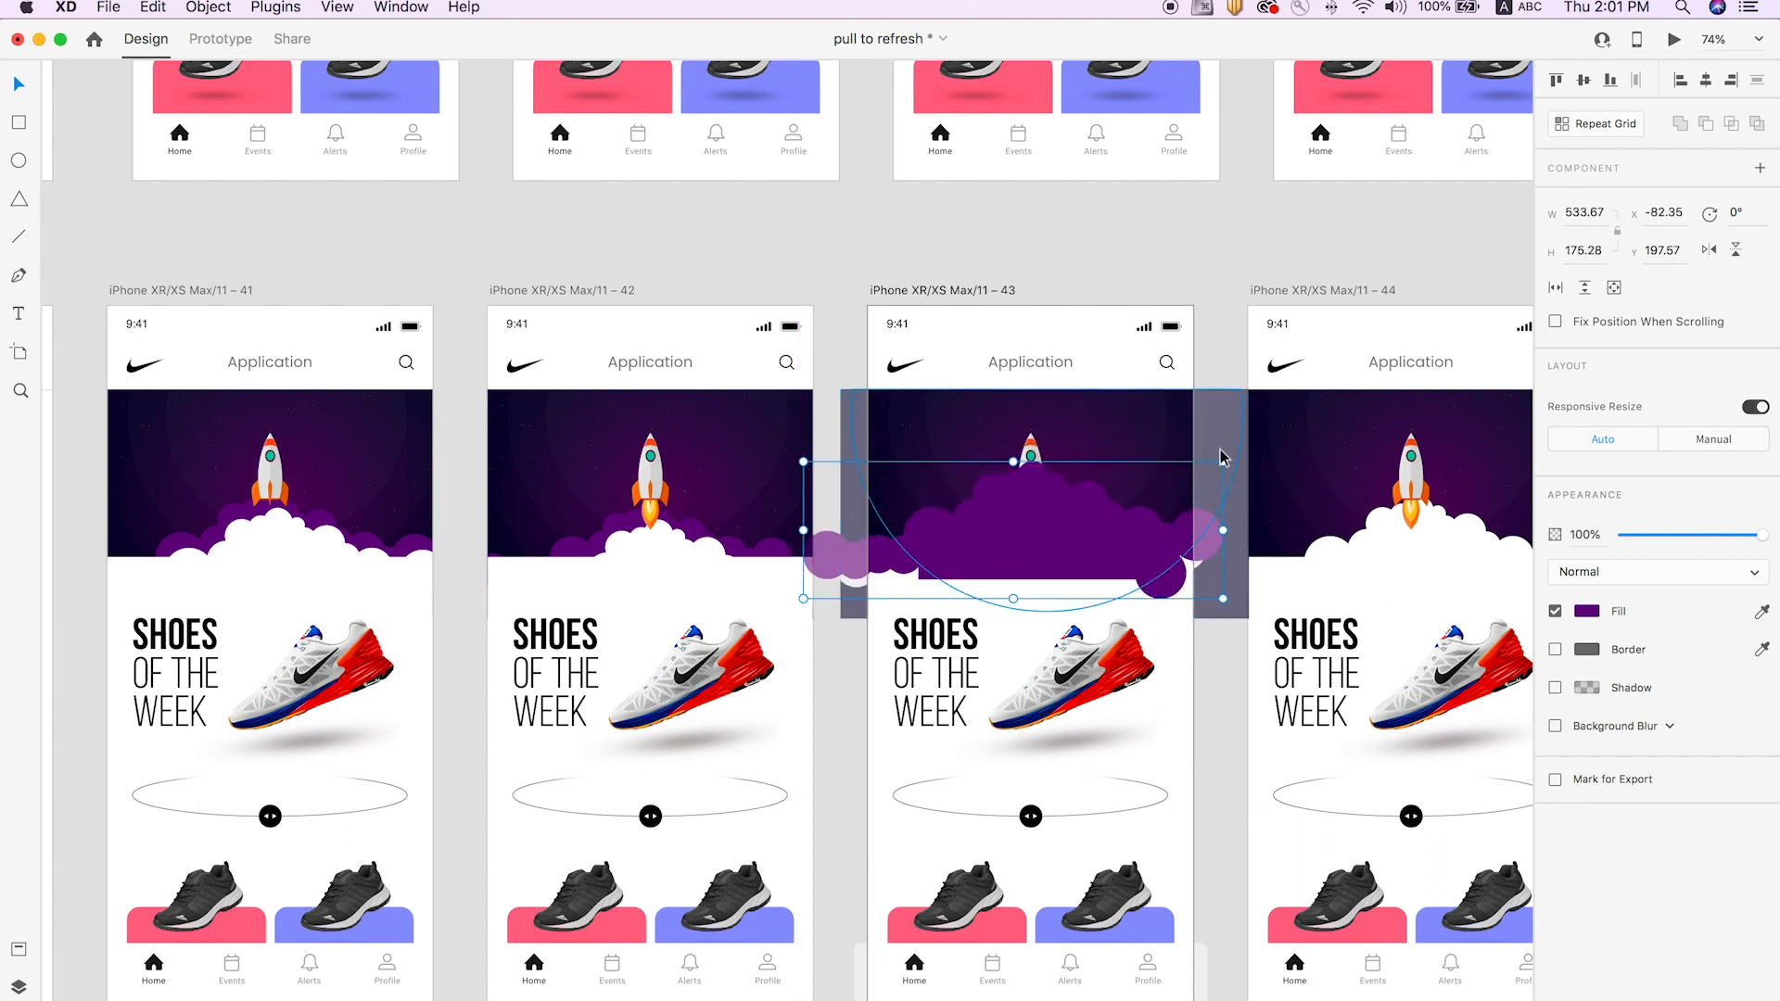
# Send artboard 43's enlarged purple cloud behind the rocket and the white cloud.
pyautogui.press('super+bracketleft')
pyautogui.press('super+bracketleft')
pyautogui.press('super+bracketleft')
pyautogui.press('super+bracketleft')
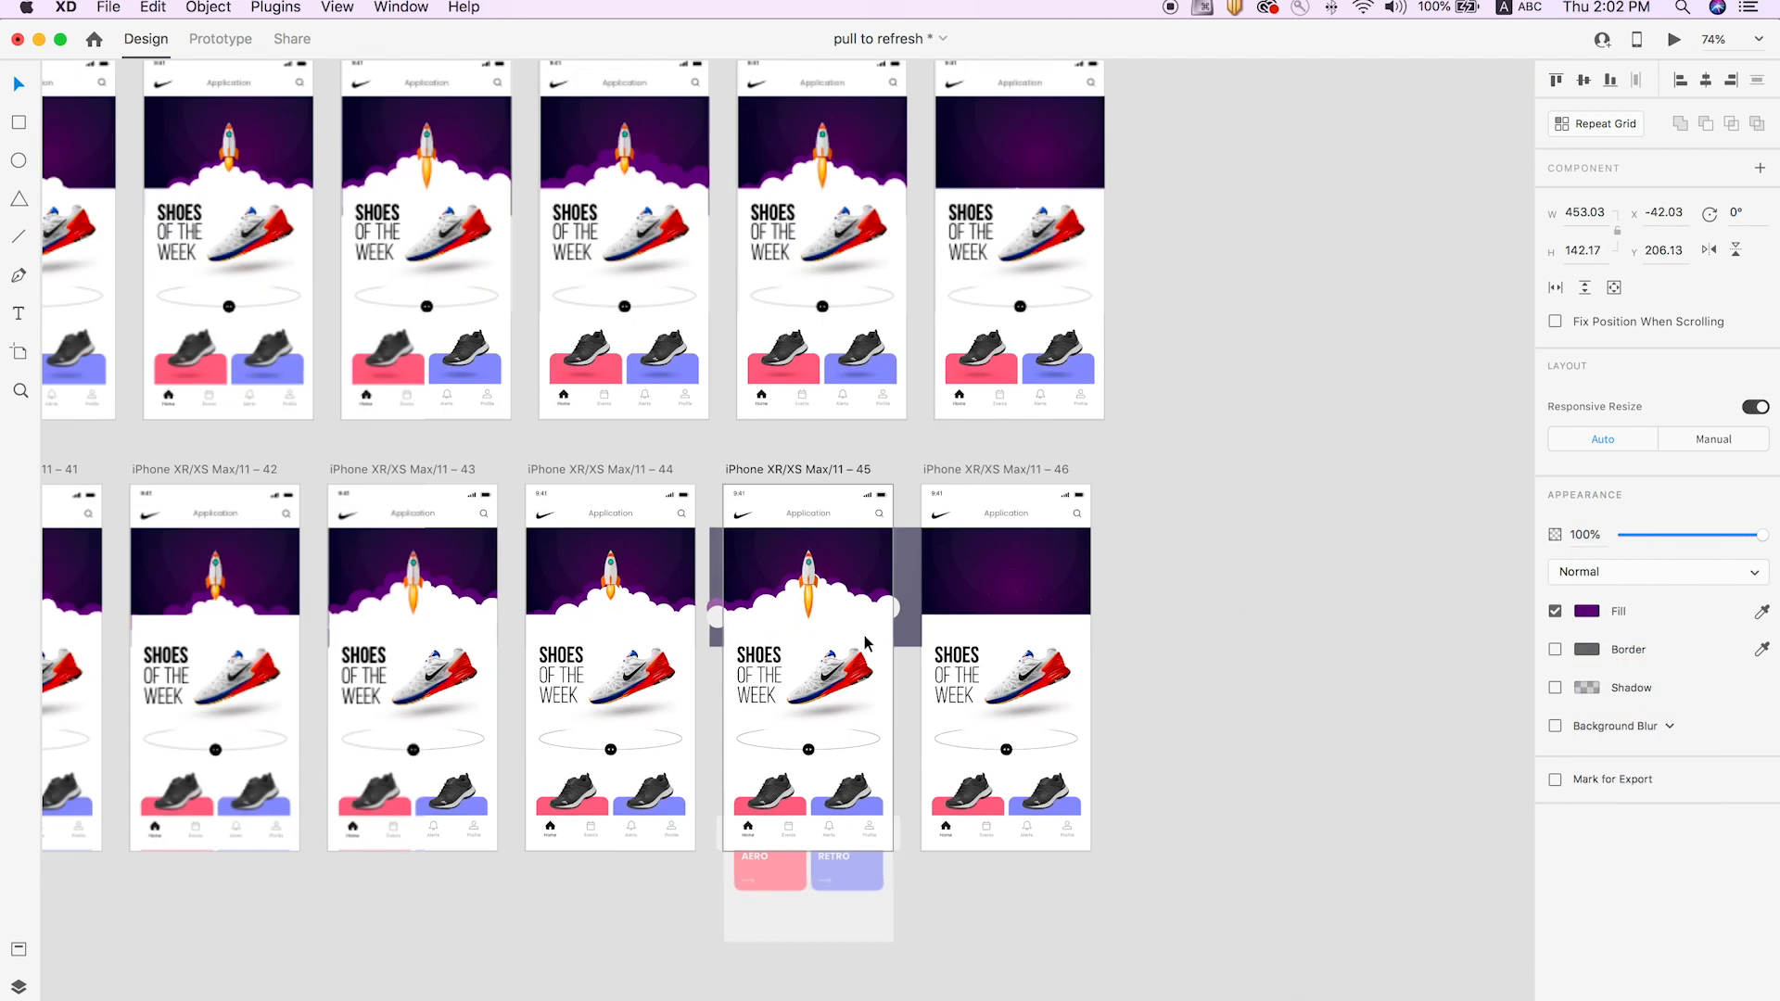
# Preview the prototype from artboard 40 and pull the screen down to test the refresh animation with the purple clouds.
pyautogui.scroll(-3, 868, 640)
pyautogui.click(940, 637)
pyautogui.hscroll(-5, 200, 564)
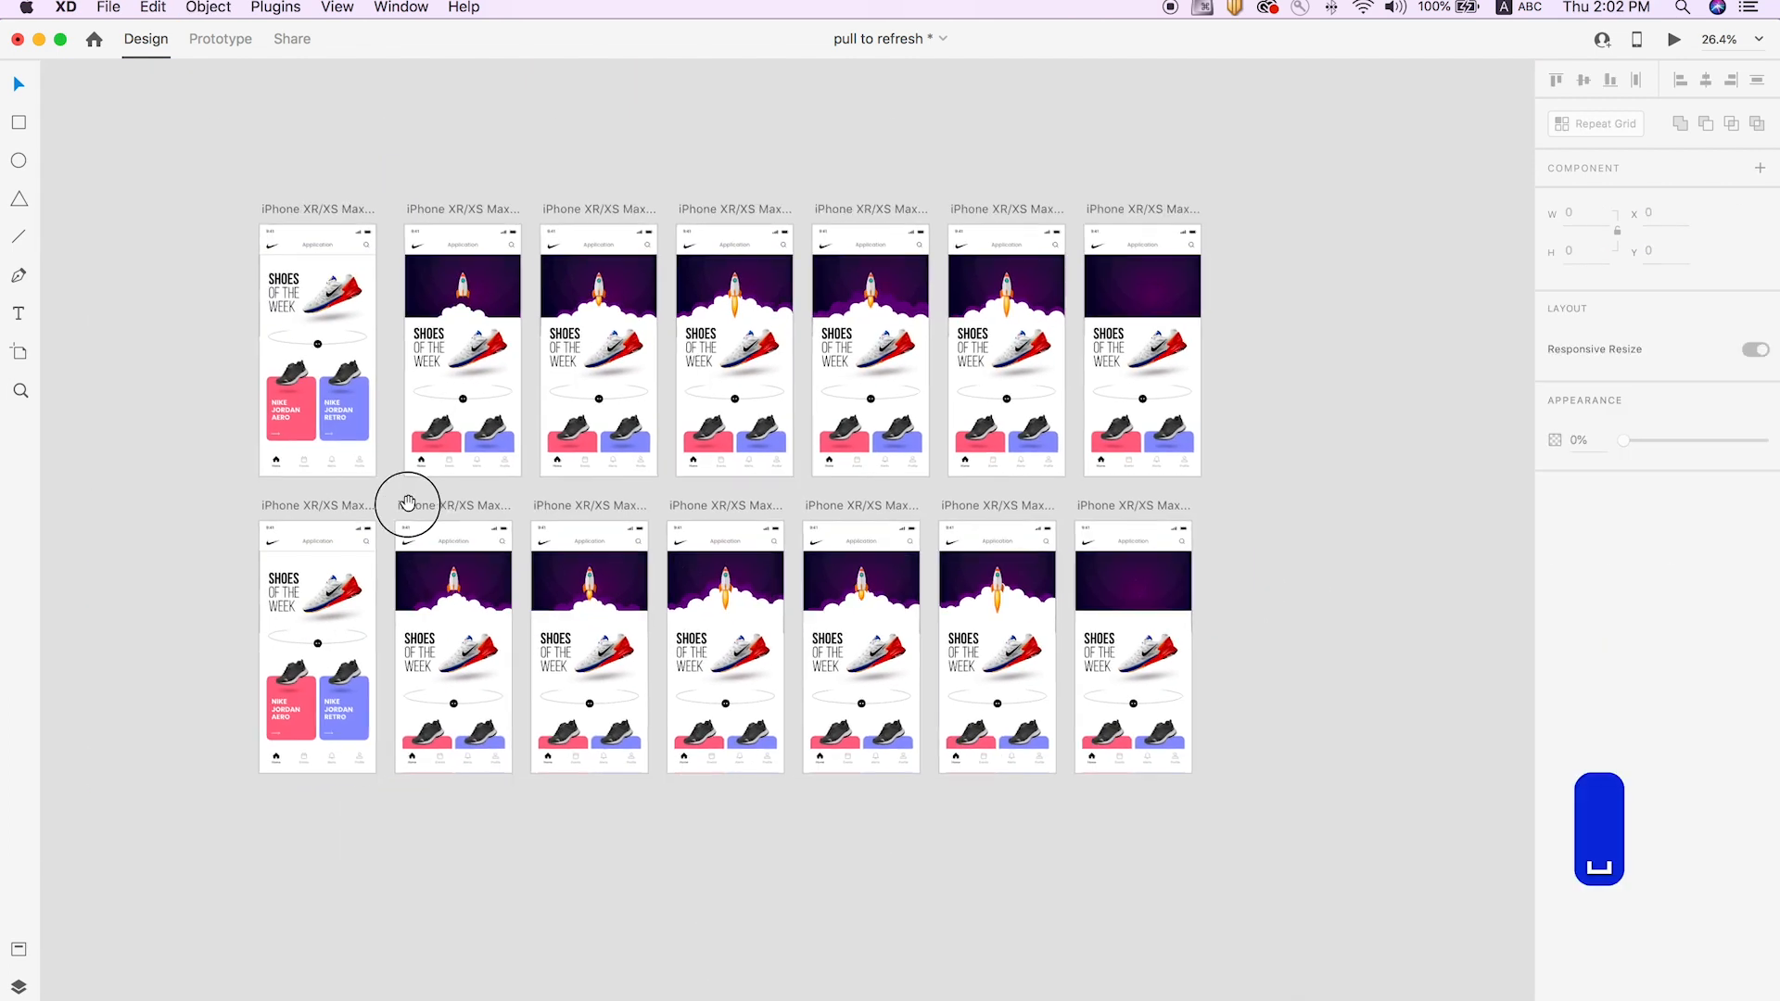
pyautogui.click(357, 502)
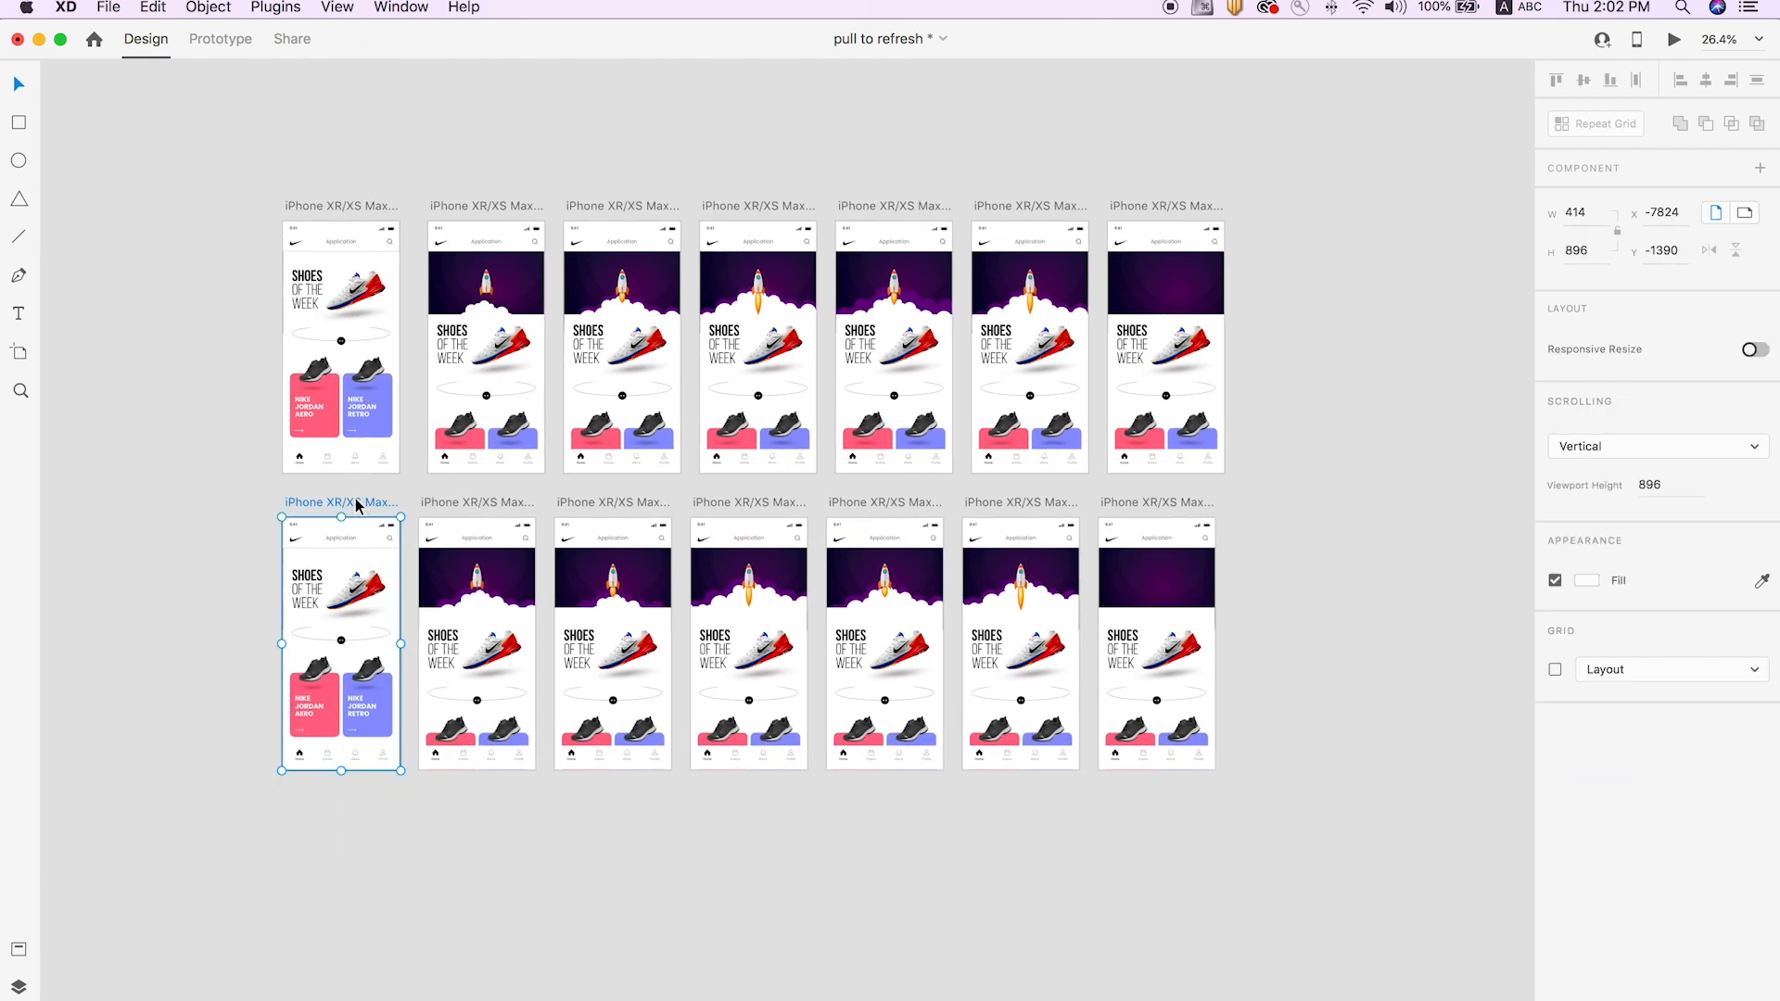
pyautogui.scroll(5, 656, 638)
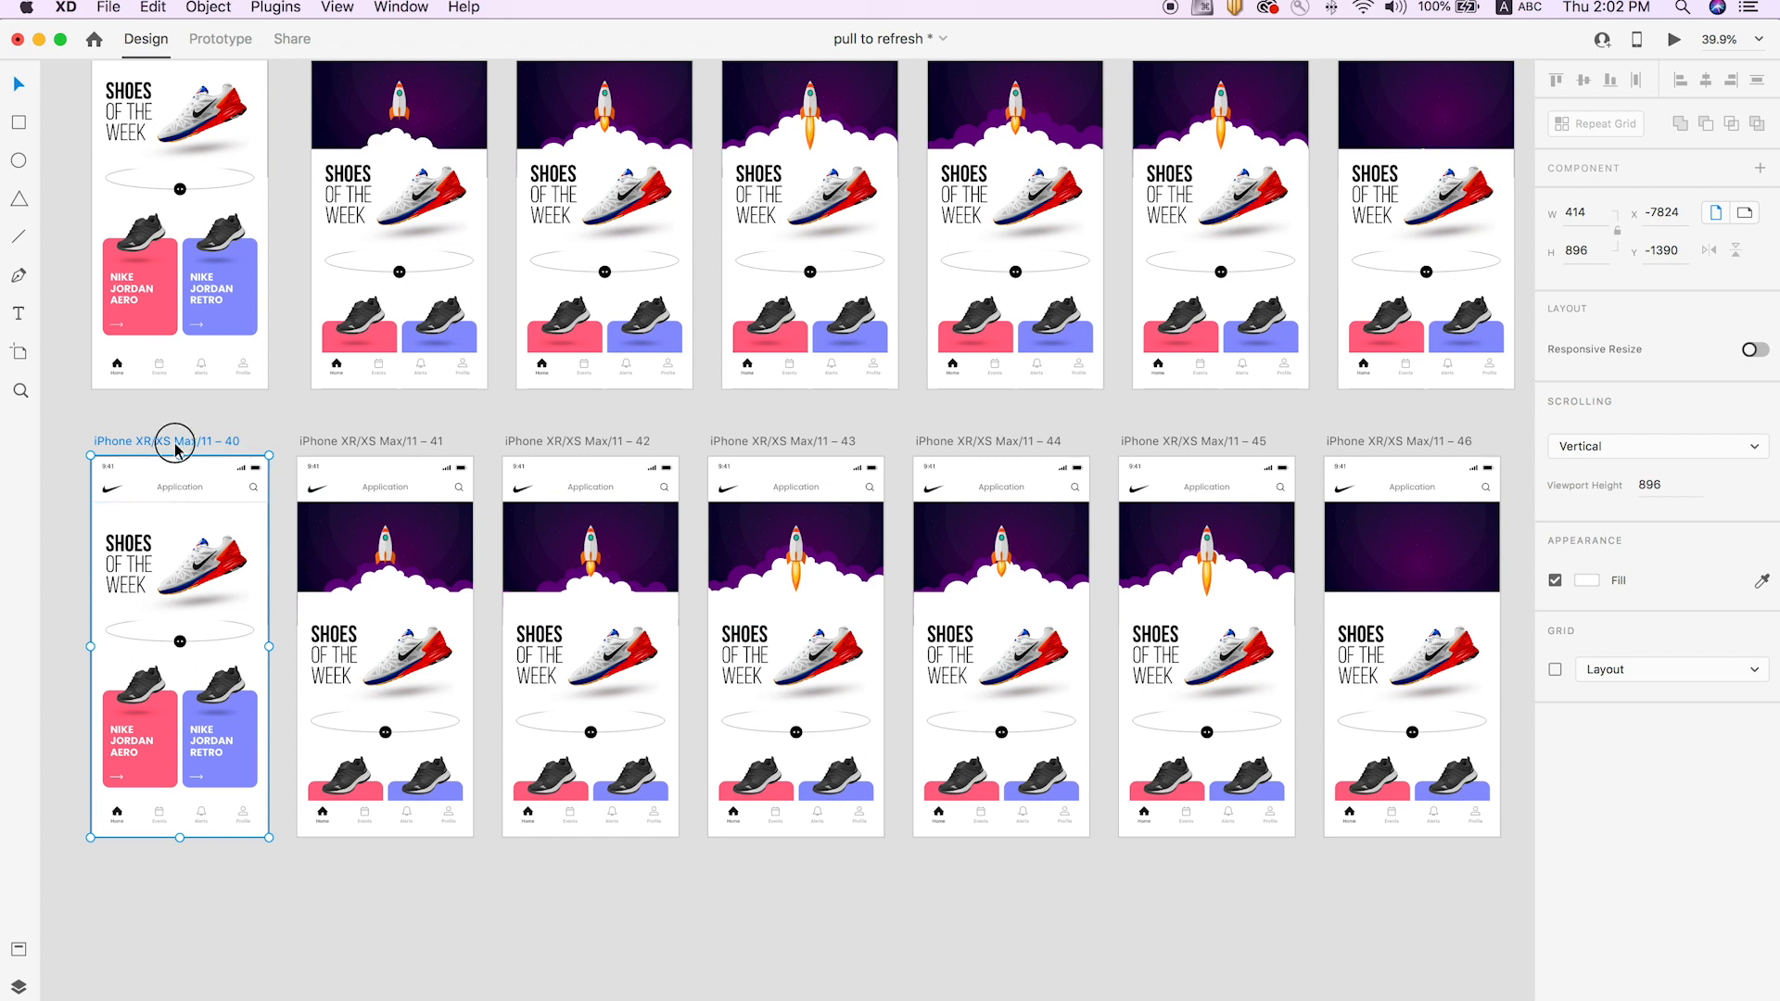
pyautogui.press('super+Return')
pyautogui.moveTo(580, 307); pyautogui.dragTo(611, 536)
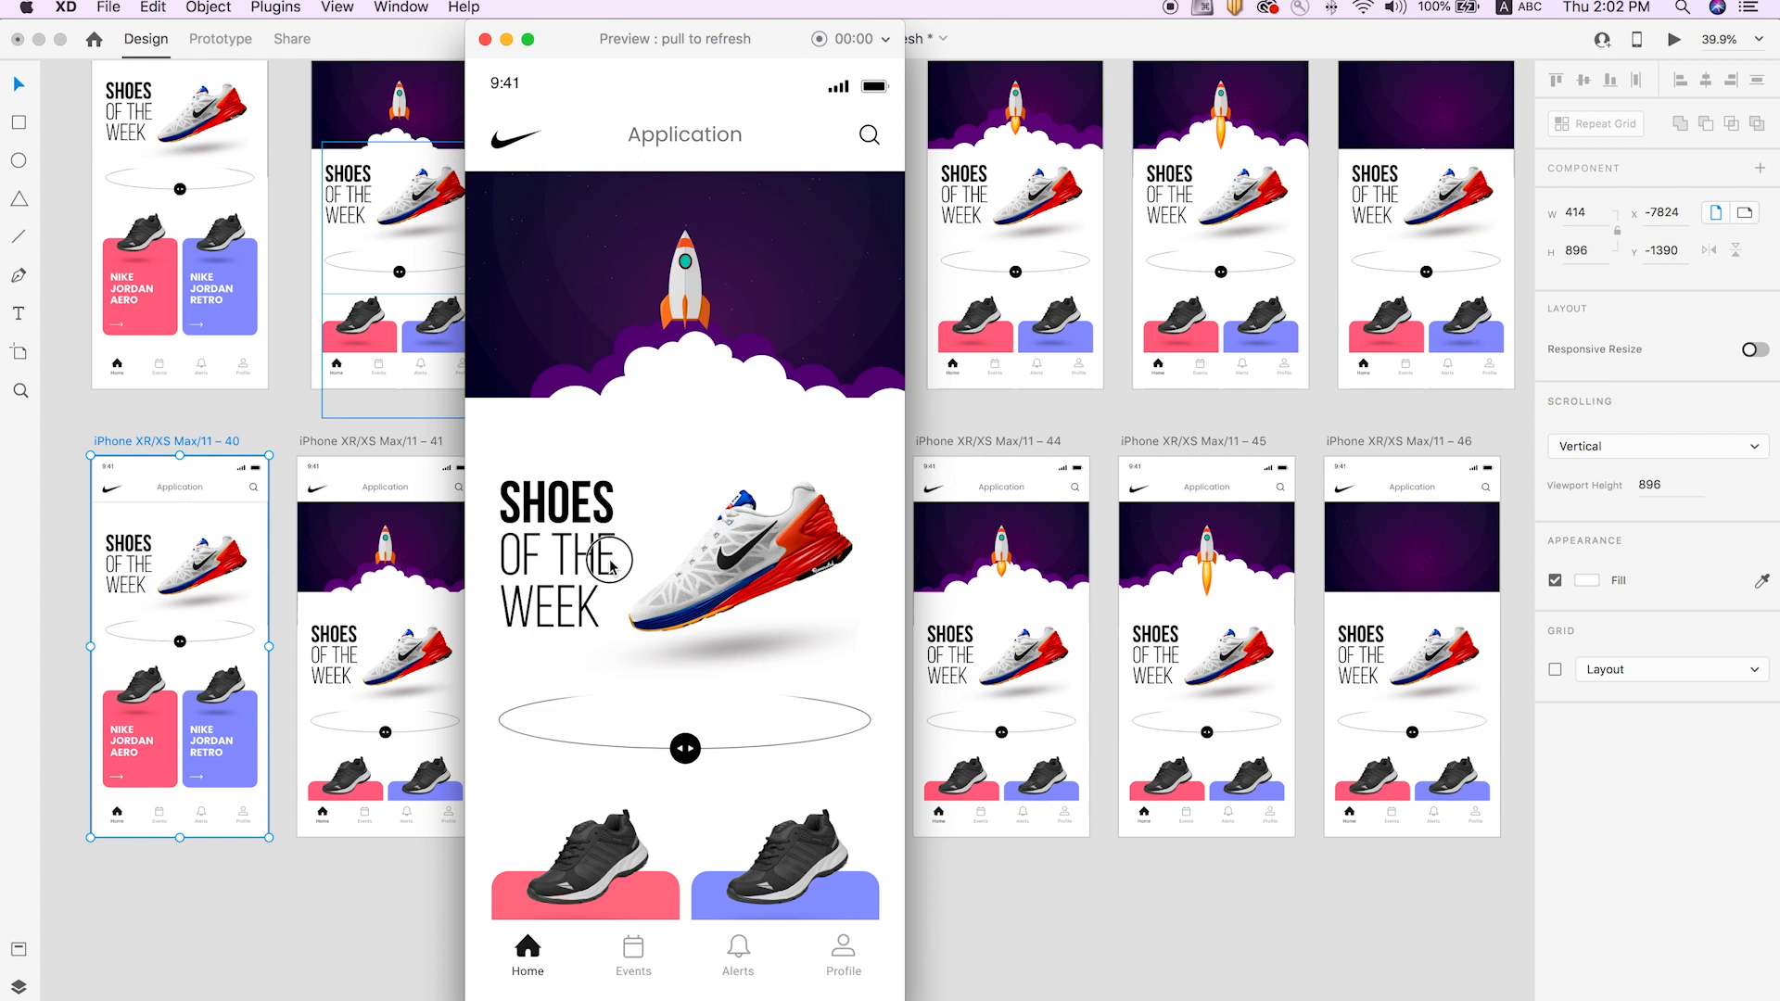
pyautogui.moveTo(610, 566); pyautogui.dragTo(610, 565)
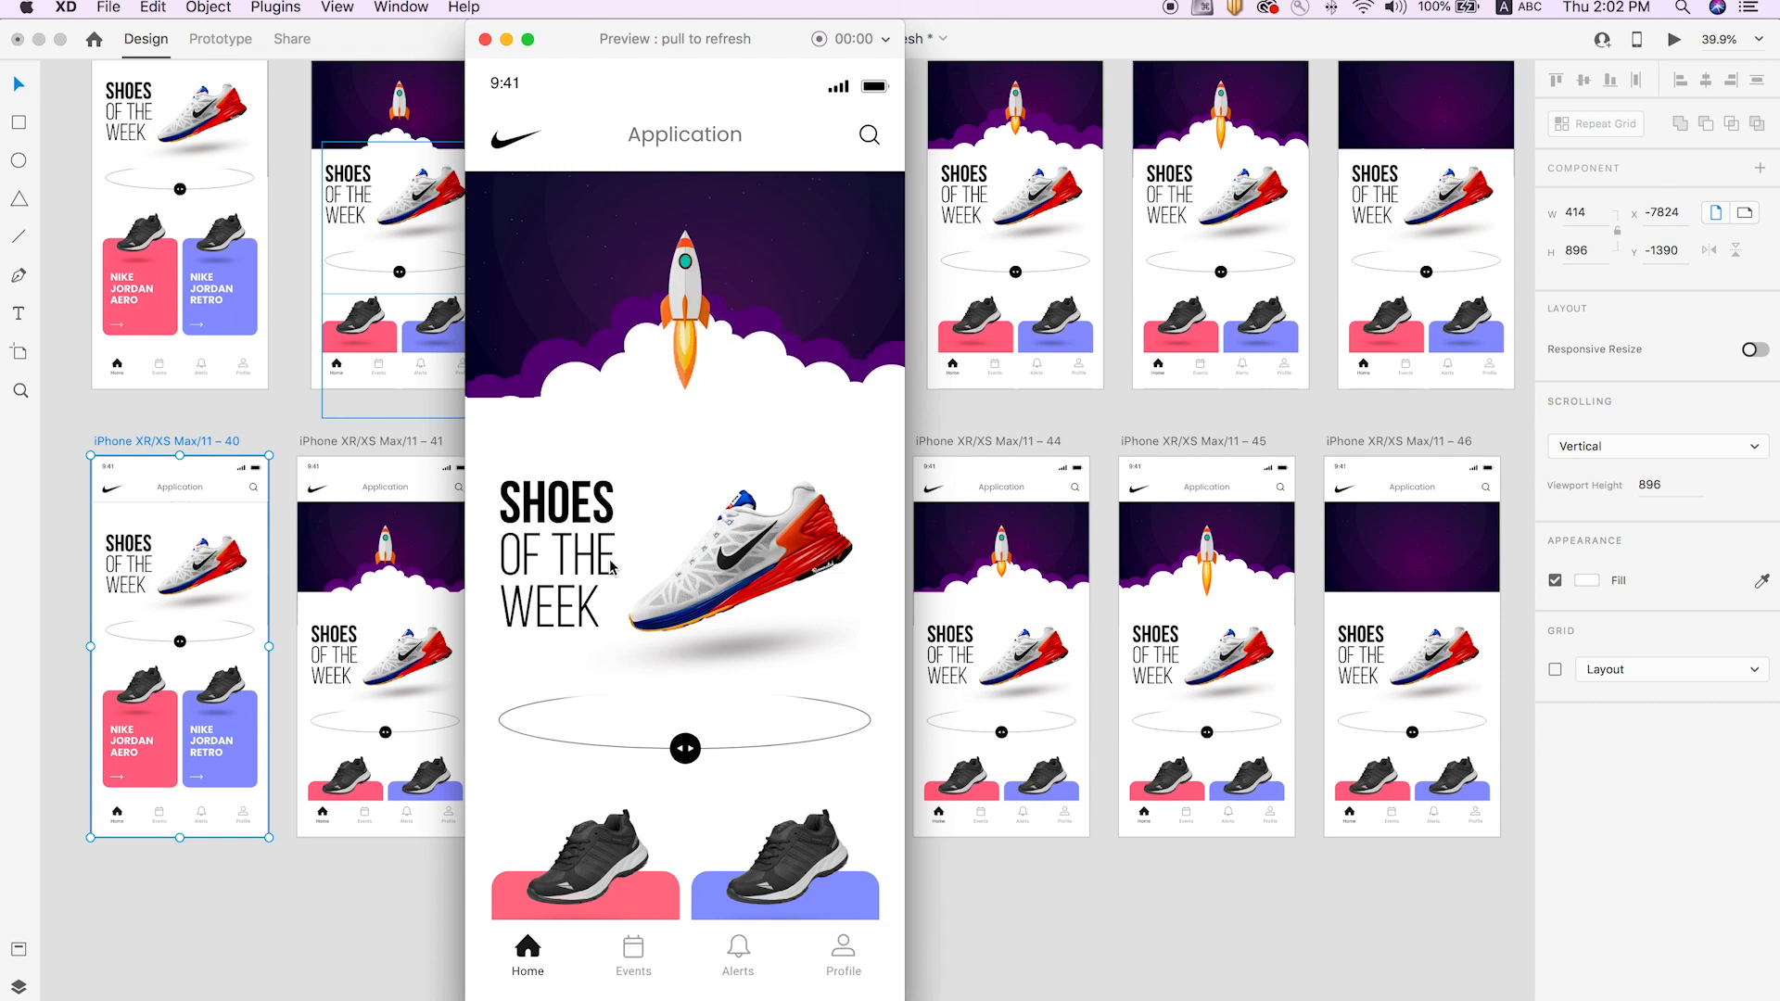